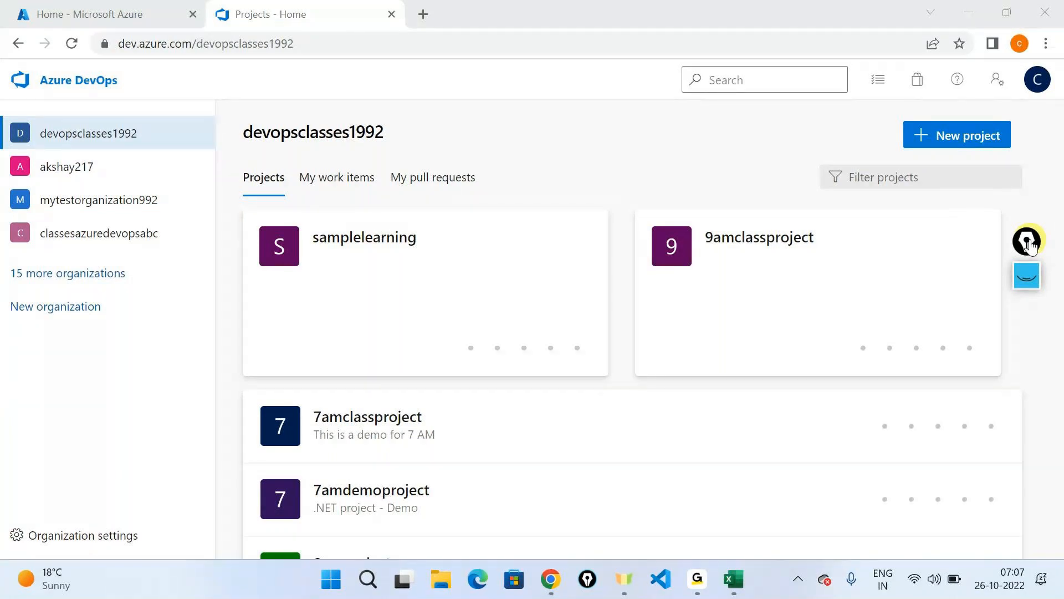
Open draw.io in a new browser tab and dismiss the saved draft and Google Drive prompts to reach a blank diagram.
left_click(423, 14)
type("draw.io")
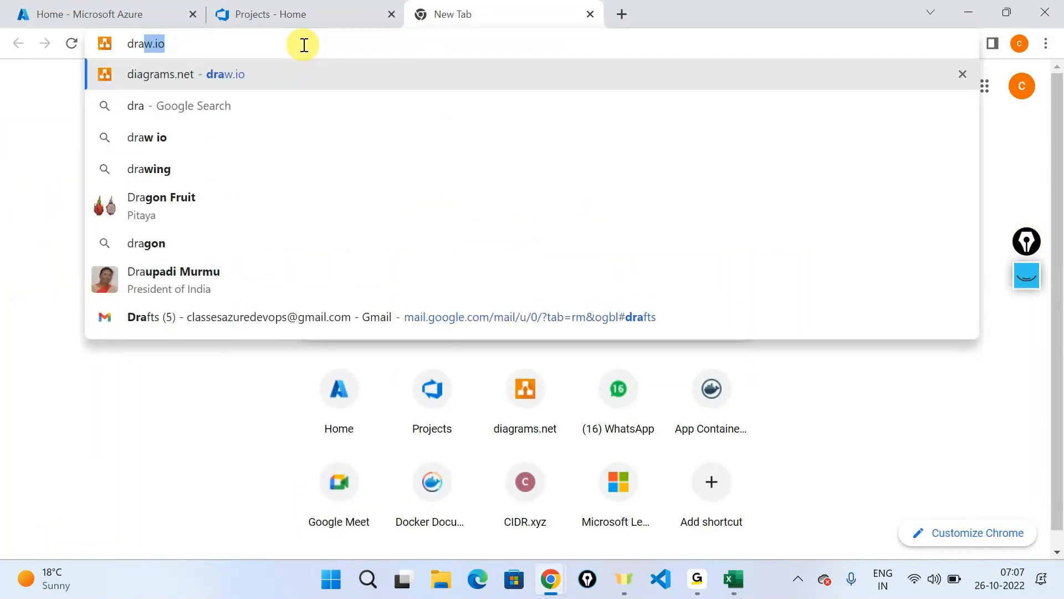
key("Return")
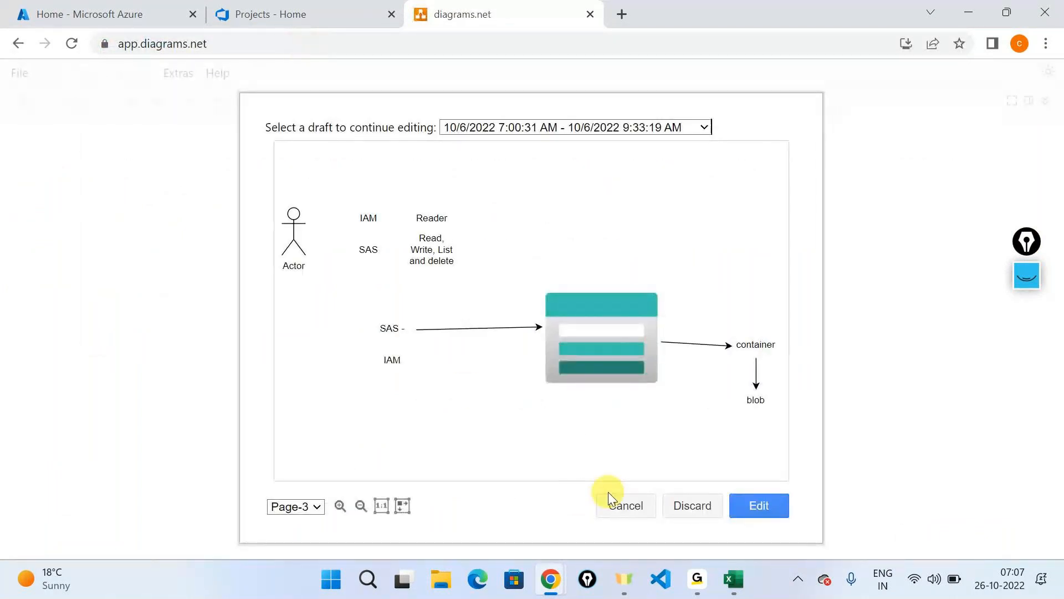
left_click(617, 506)
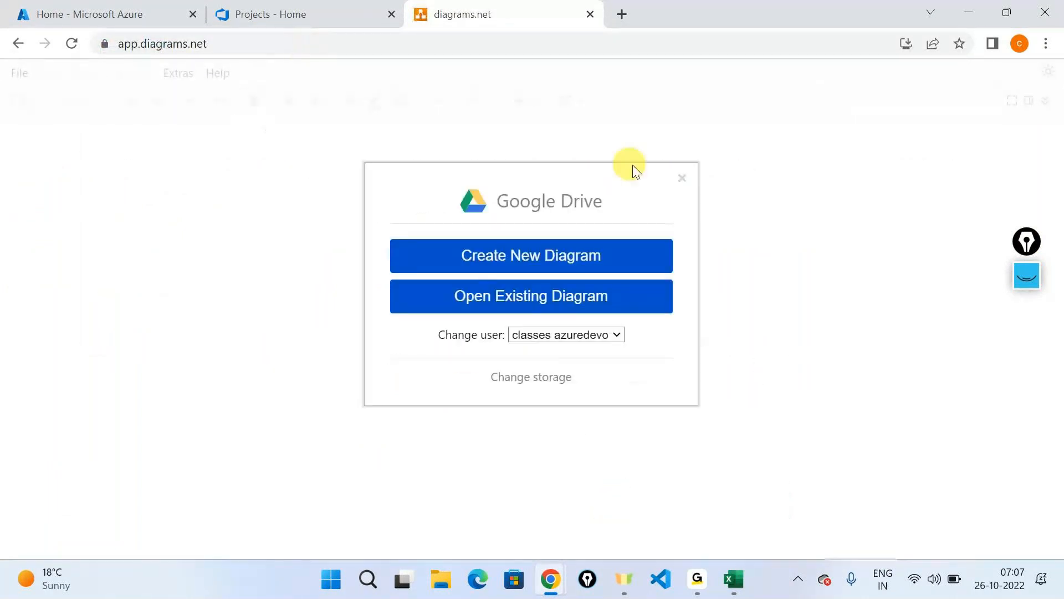
left_click(681, 179)
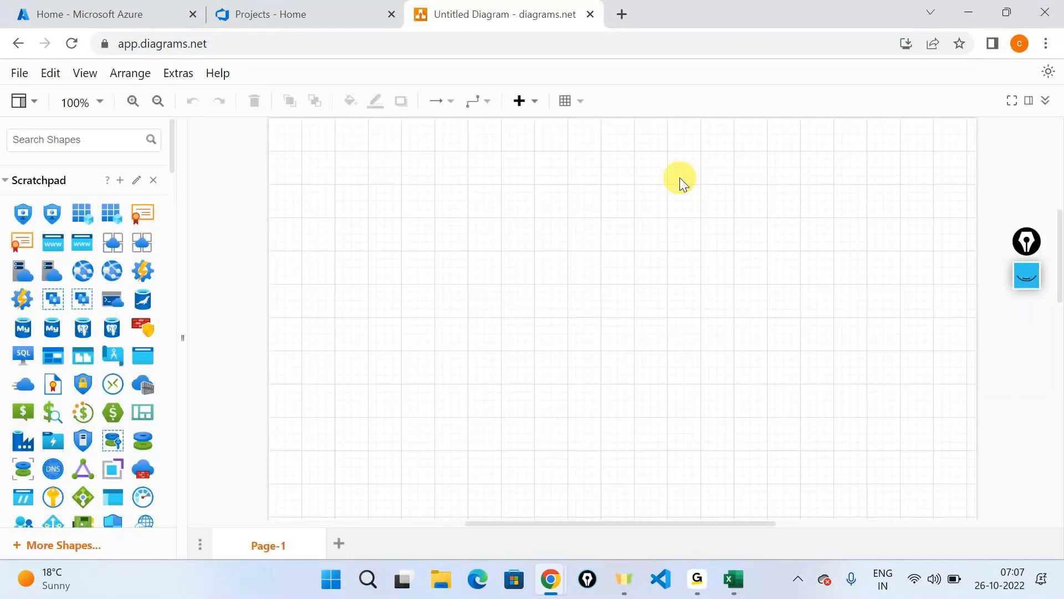
Set the default connector style of the blank diagram to a straight line.
left_click(478, 102)
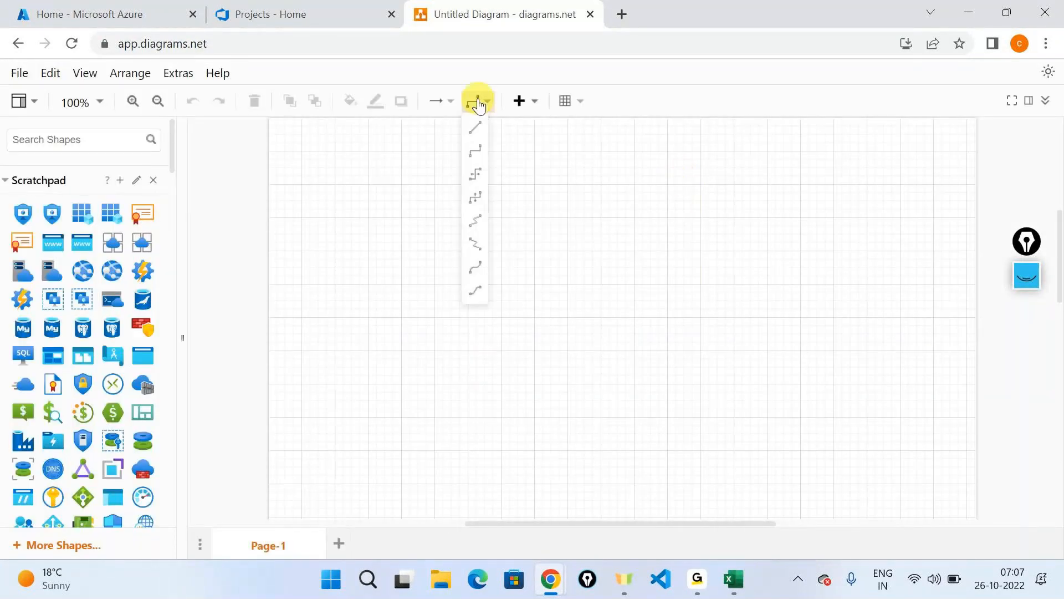
left_click(377, 269)
key("alt+Tab")
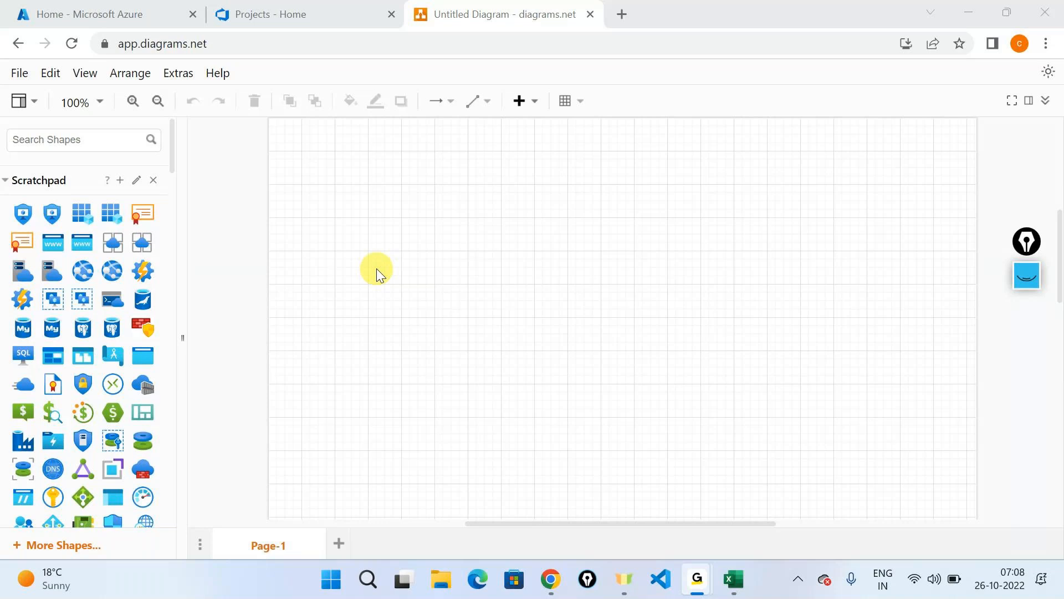
left_click(377, 268)
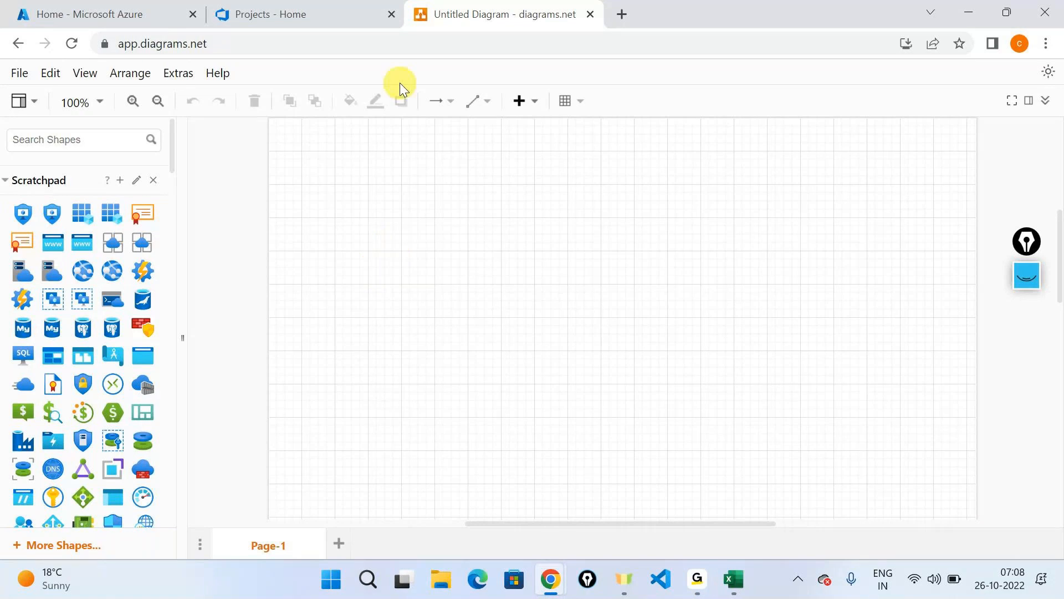
Search the web for "service endpoint azure" in a new tab and open the Microsoft Learn article on Virtual Network service endpoints.
key("ctrl+t")
type("s")
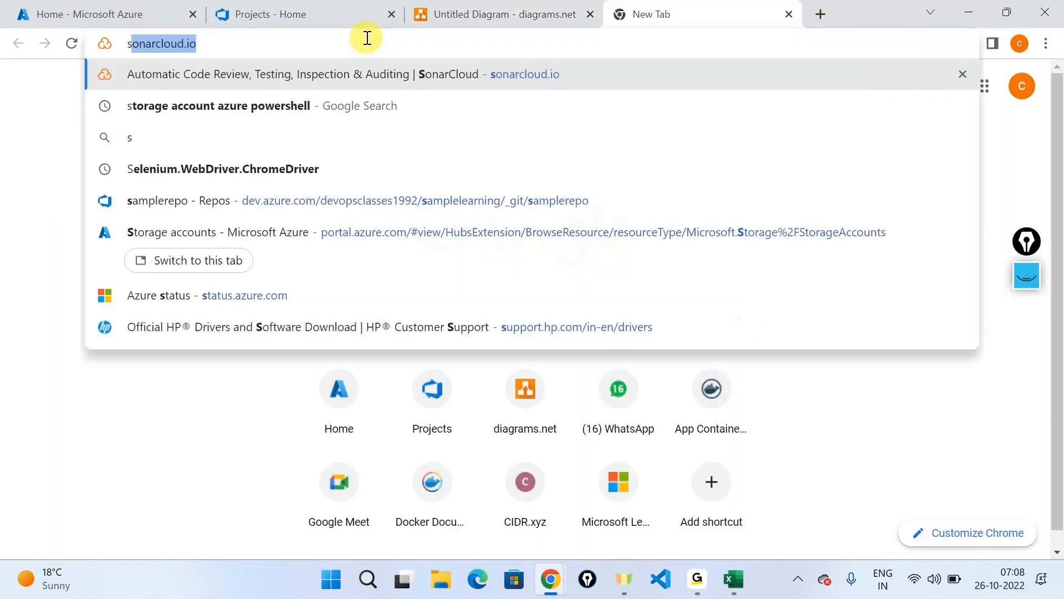
type("ervice")
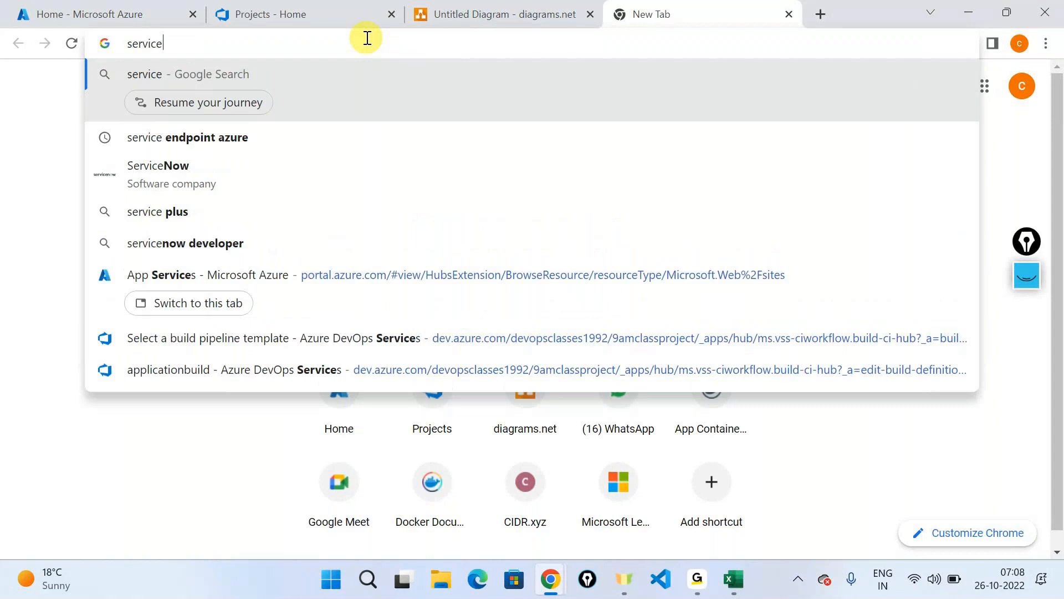
key("Up")
key("Up")
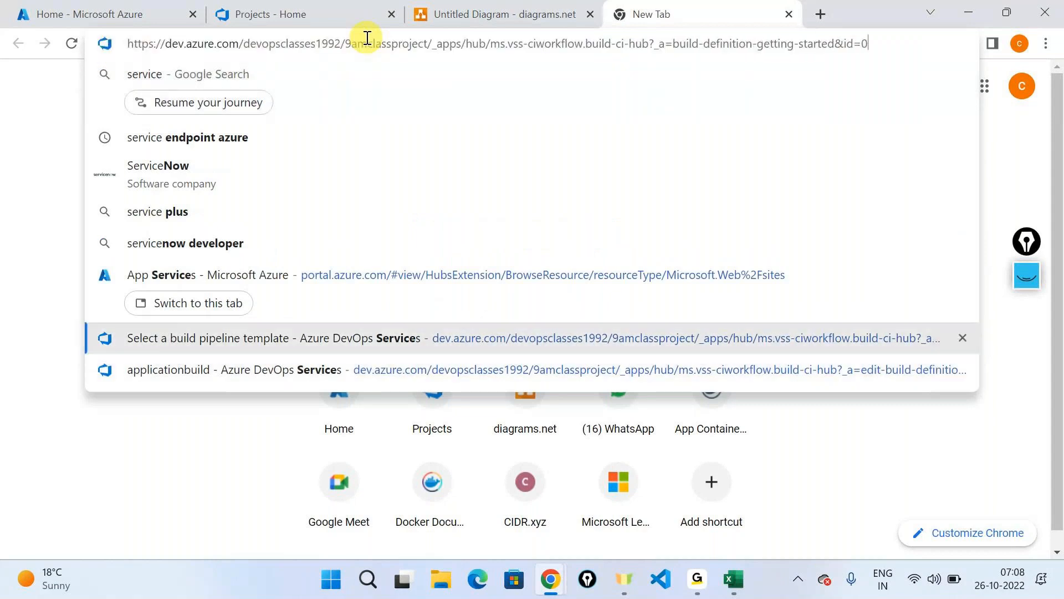
key("Up")
key("Up")
key("Up")
key("Up")
key("Up")
key("Return")
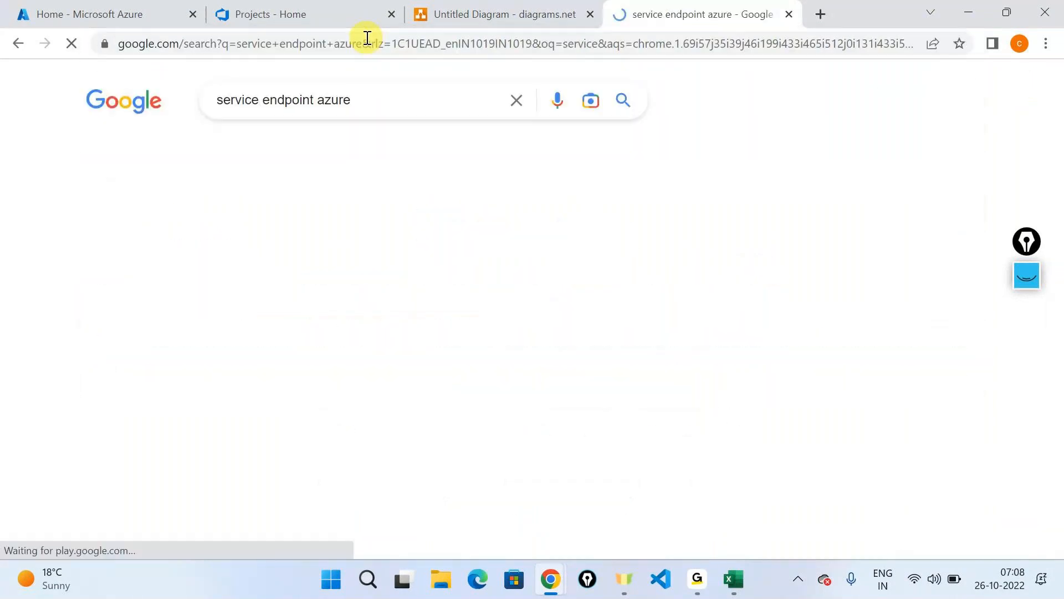
left_click(262, 239)
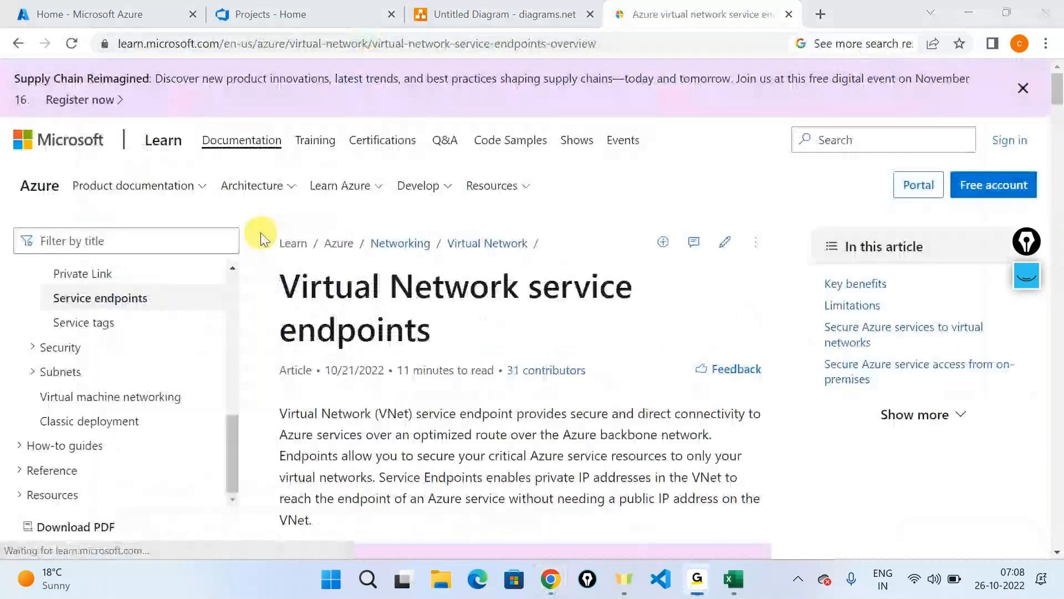
Find "NAT" in the service endpoints article and read the key benefits around its mention.
scroll(333, 453, "down", 4)
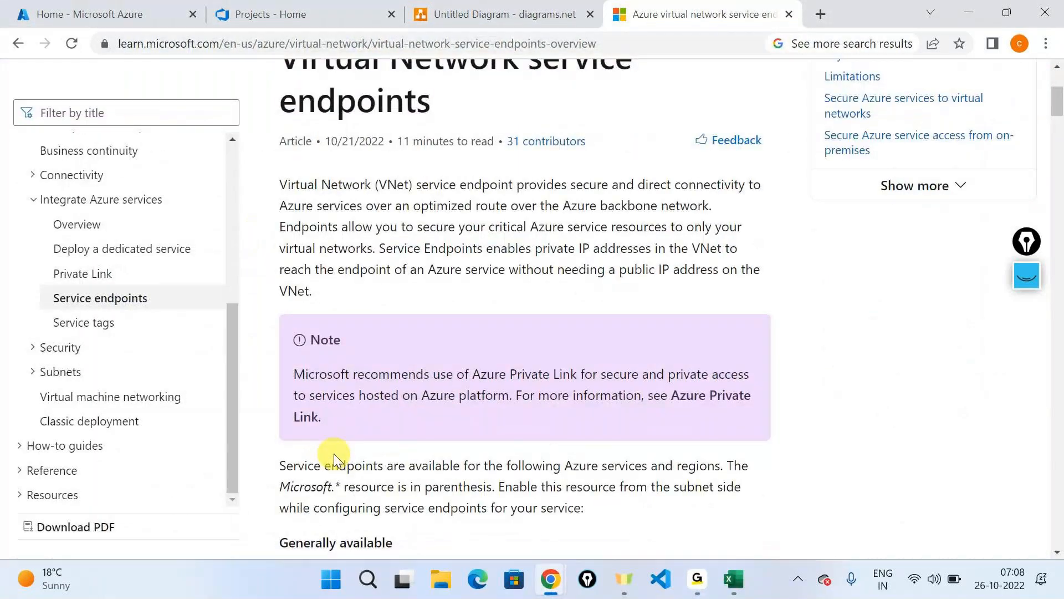
key("ctrl+f")
type("NAT")
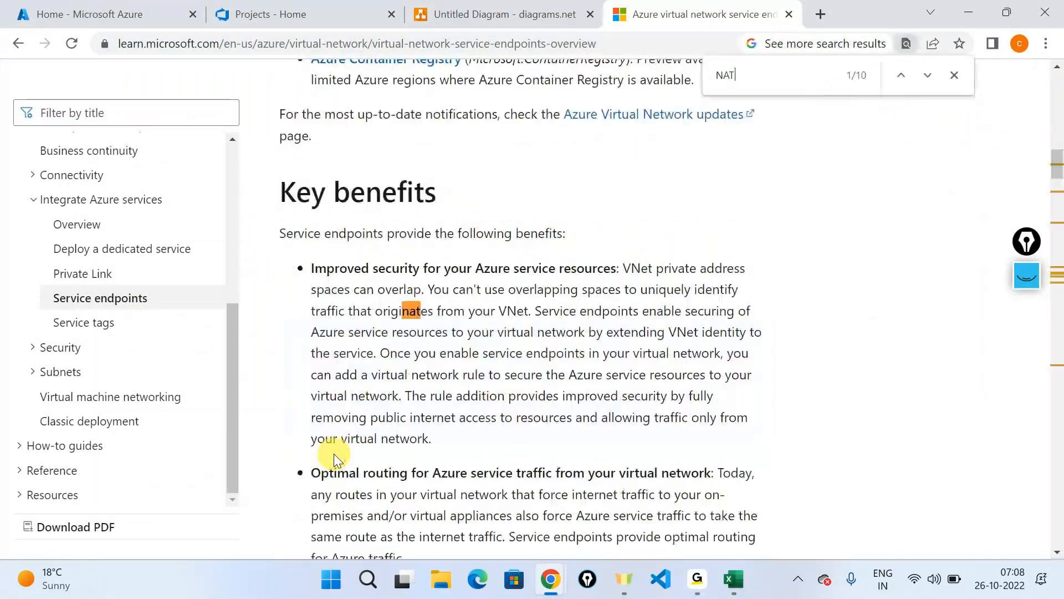
key("Return")
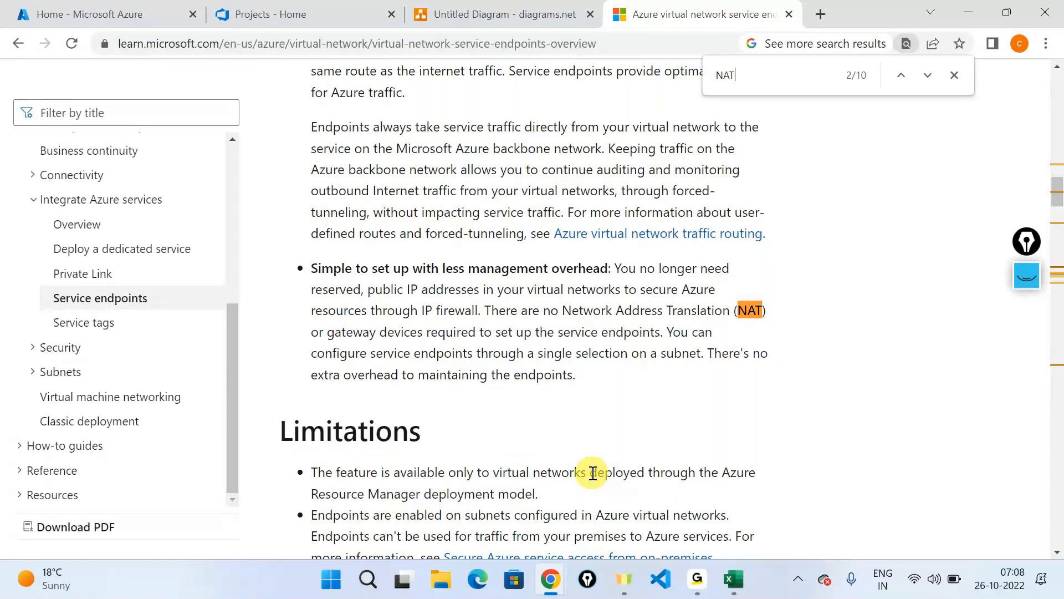
key("alt+Tab")
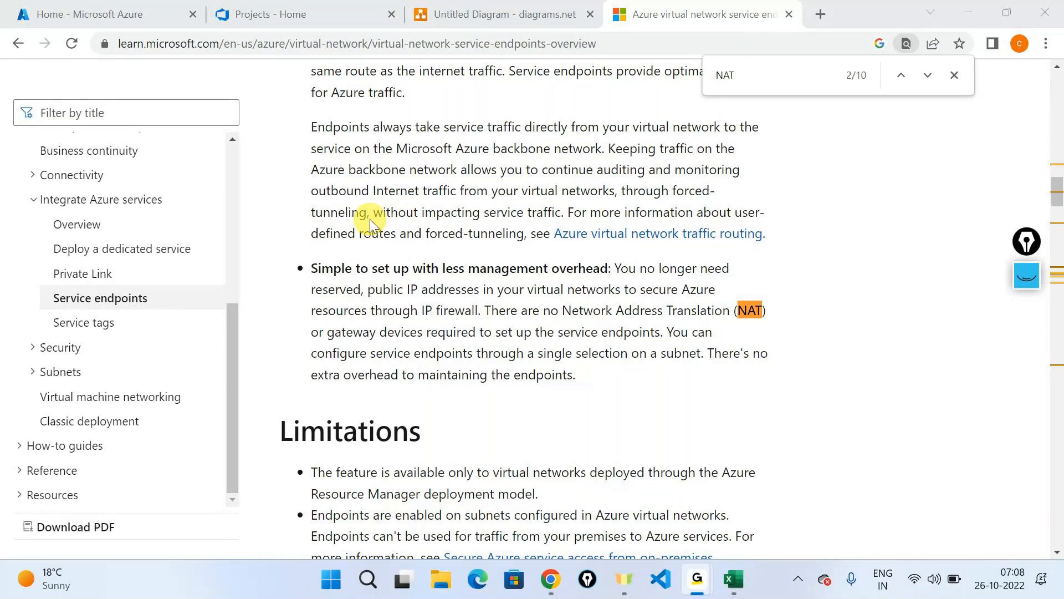
key("alt+Tab")
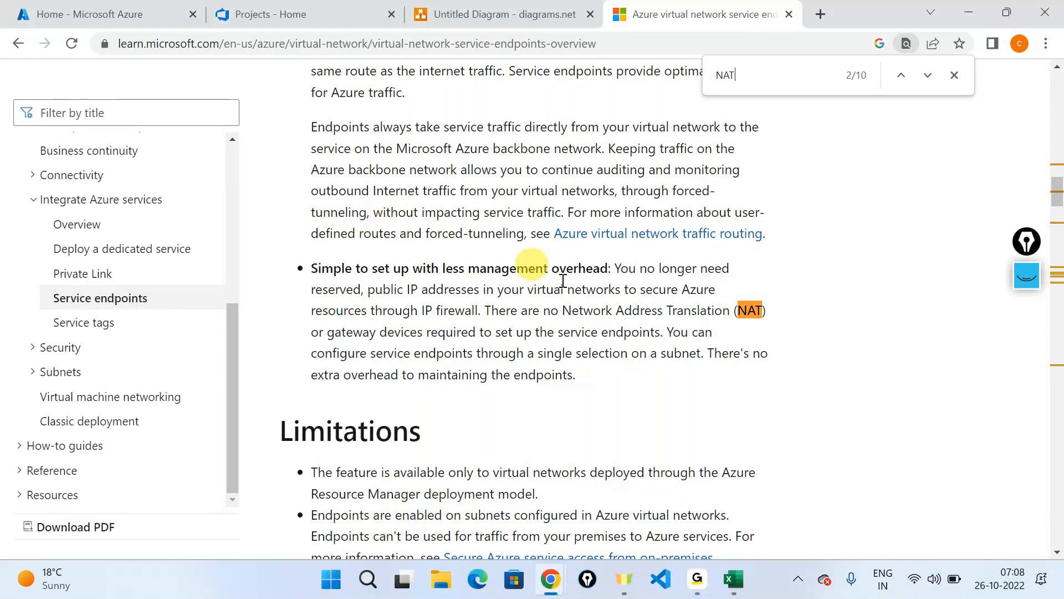
scroll(572, 372, "up", 7)
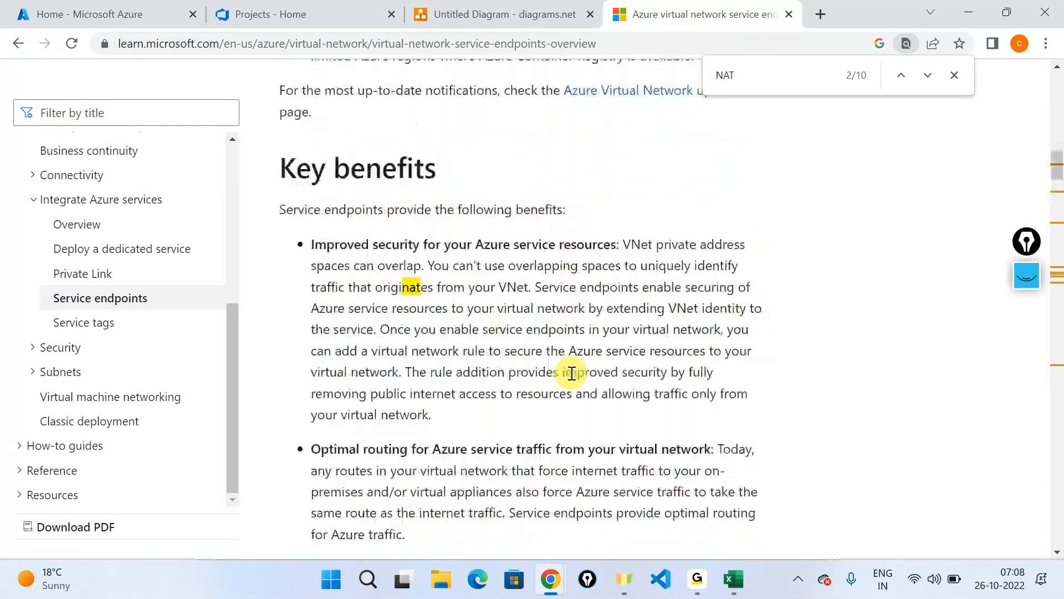
scroll(571, 373, "down", 2)
scroll(572, 373, "down", 5)
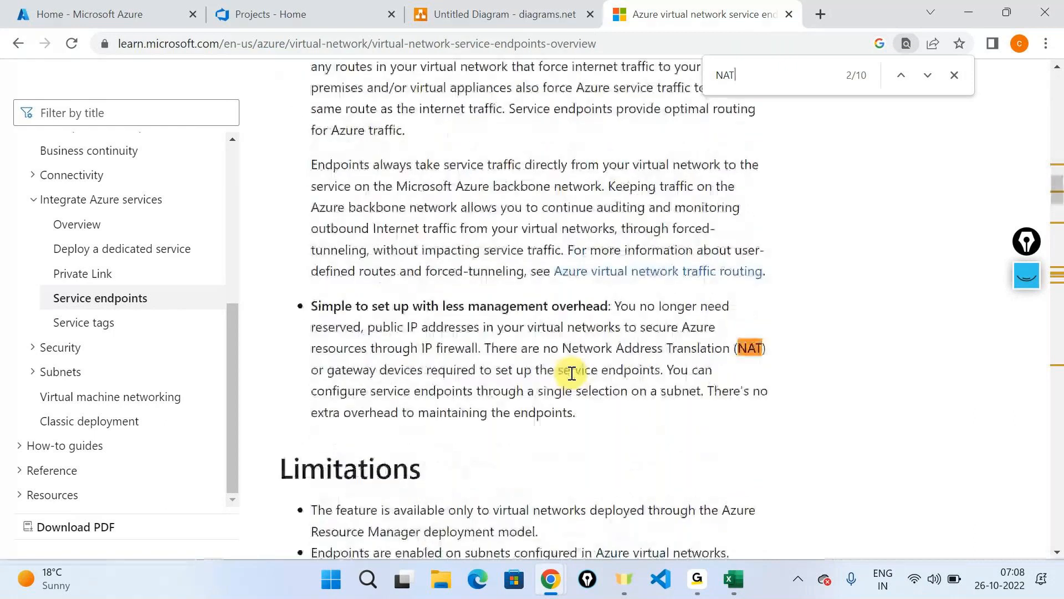
key("alt+Tab")
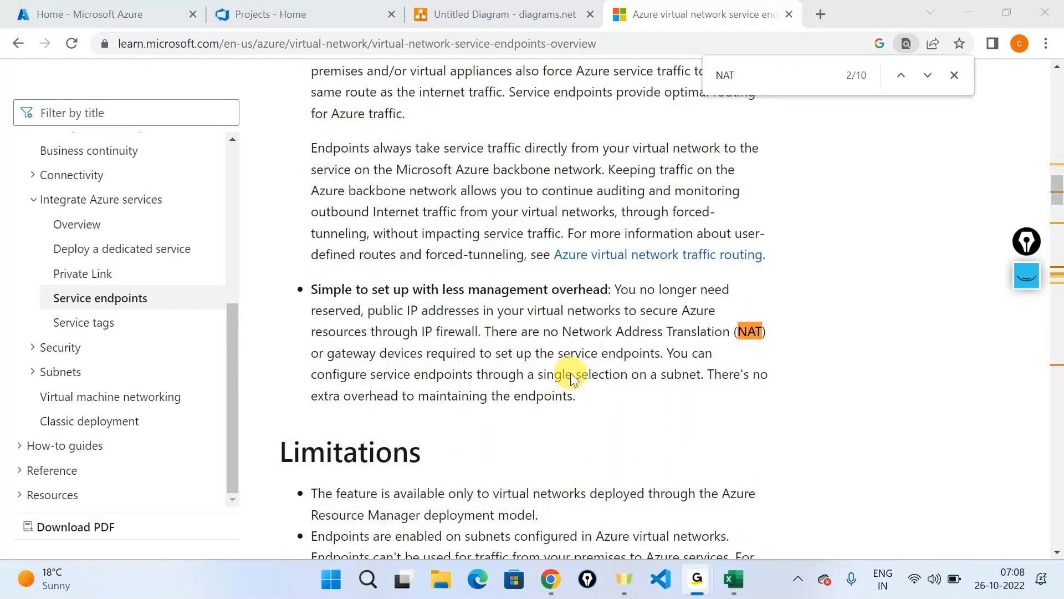
key("alt+Tab")
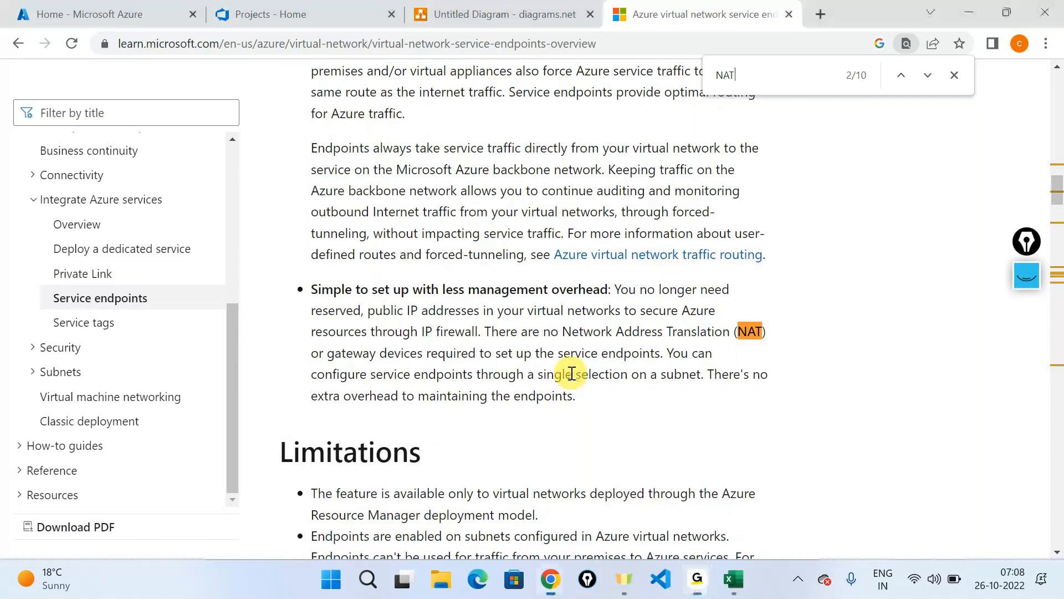
Return to the untitled diagram and close the Save as dialog without saving.
key("ctrl+shift+Tab")
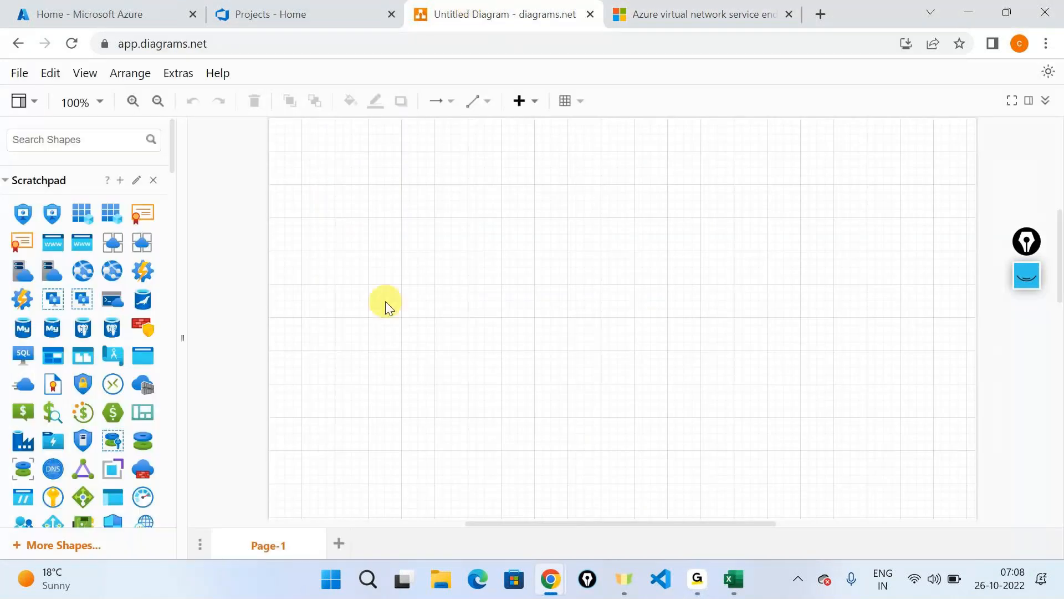
key("alt+Tab")
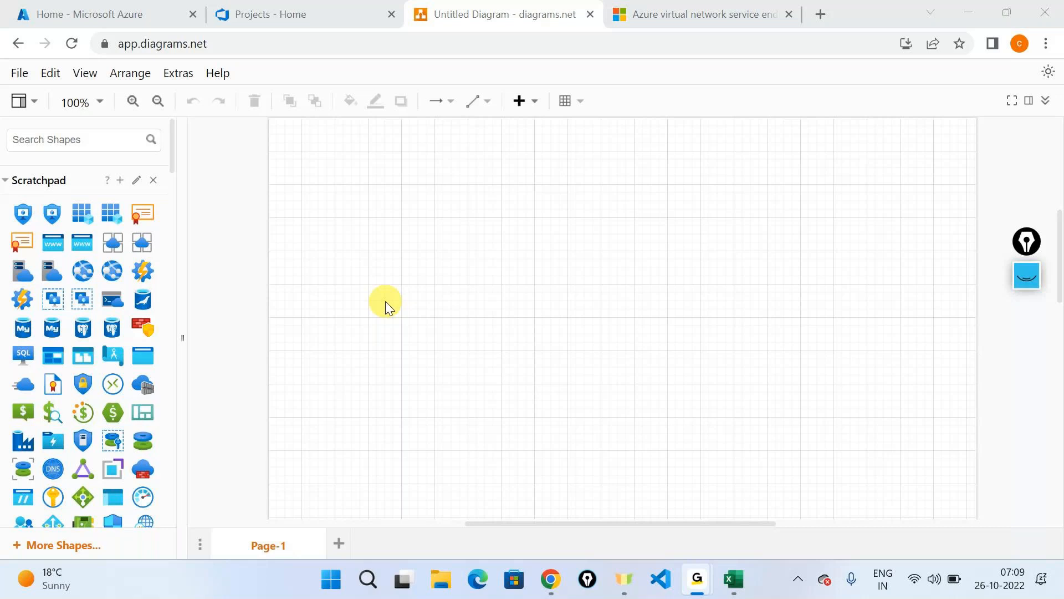
key("alt+Tab")
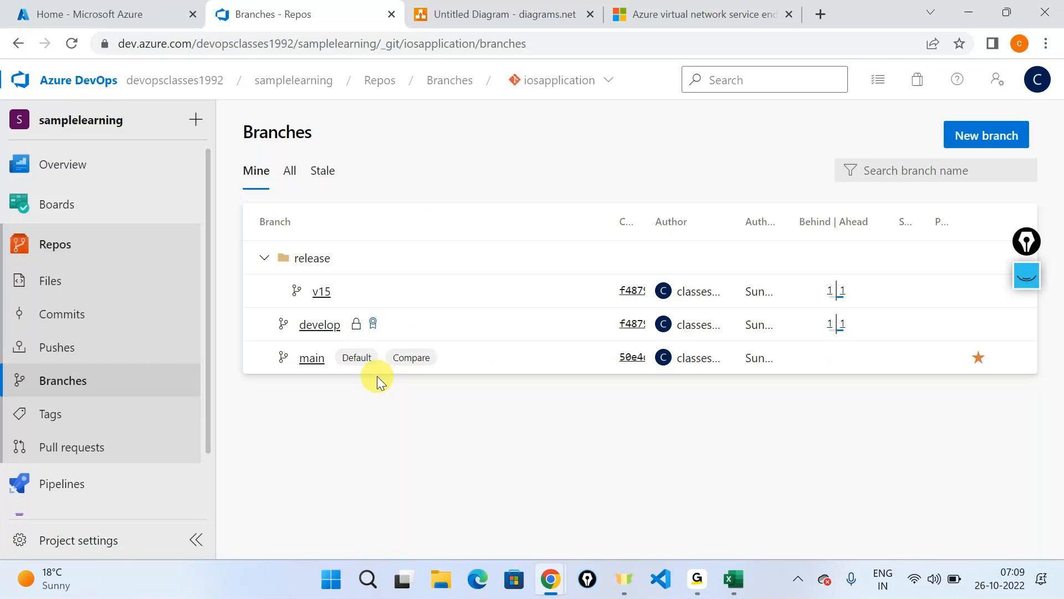
left_click(458, 12)
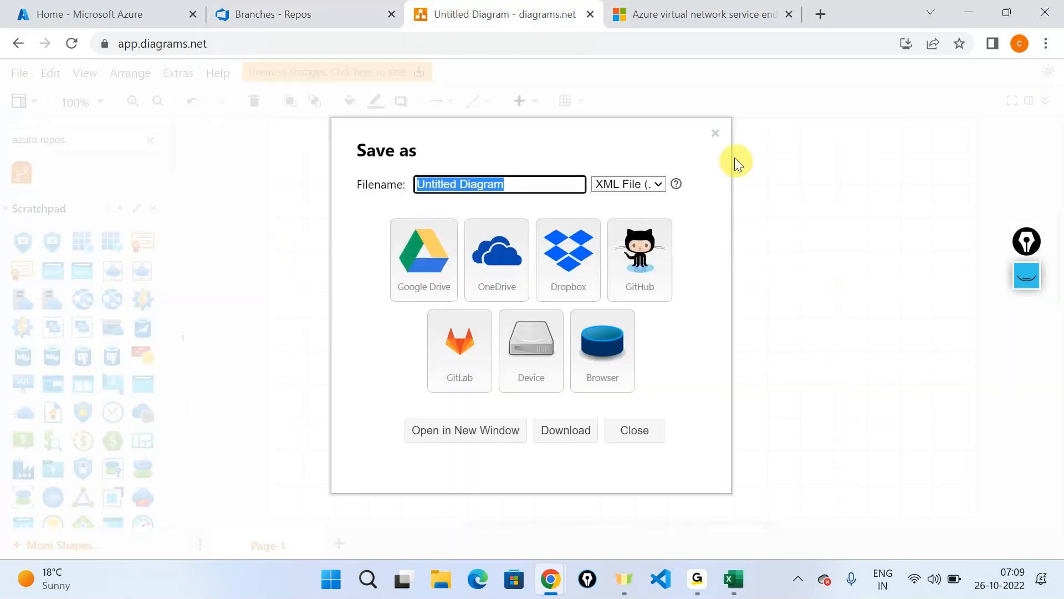
left_click(715, 134)
left_click(715, 134)
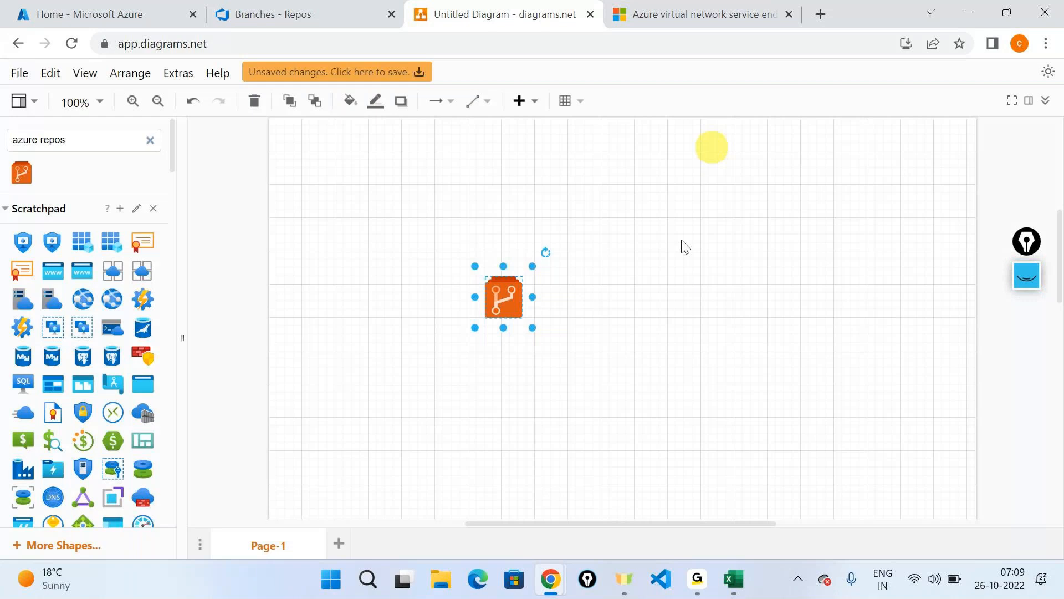
Search the shapes for "git" and place the black branch icon directly below the orange Azure Repos icon.
triple_click(88, 141)
type("git")
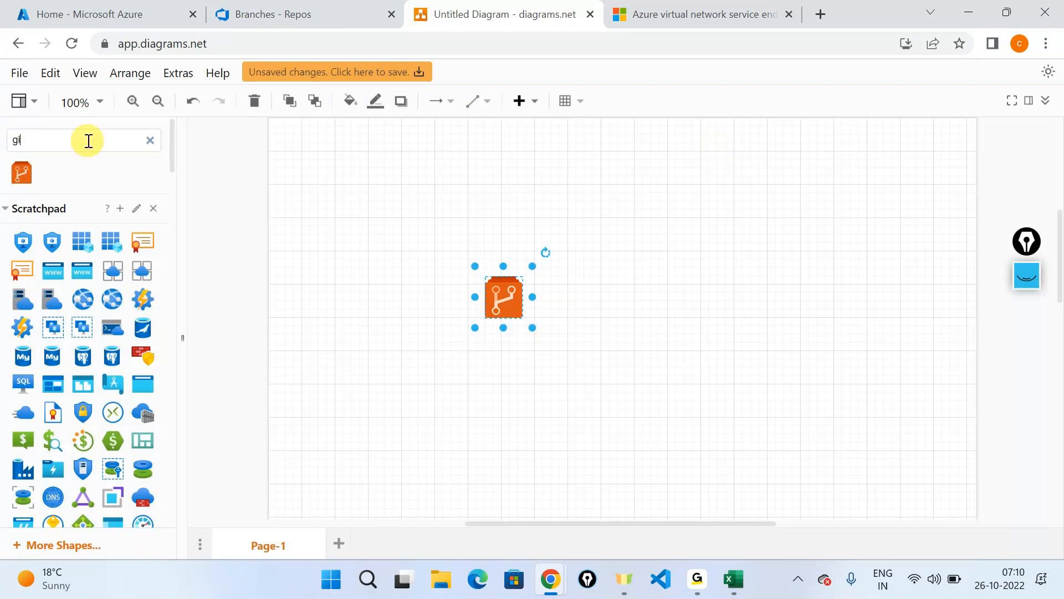
key("Return")
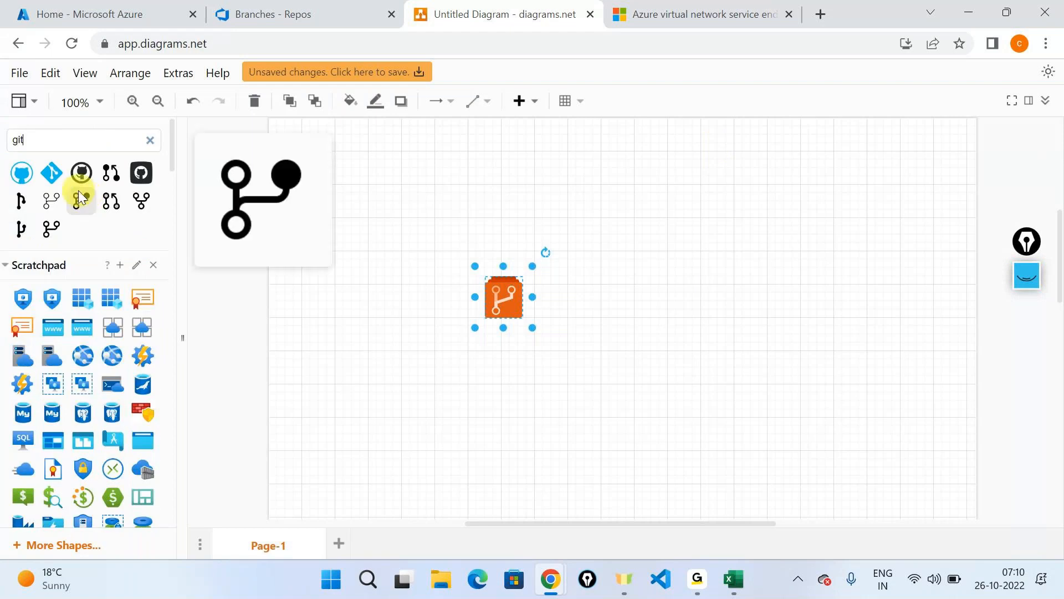
left_click_drag(79, 197, 452, 372)
left_click_drag(550, 478, 519, 437)
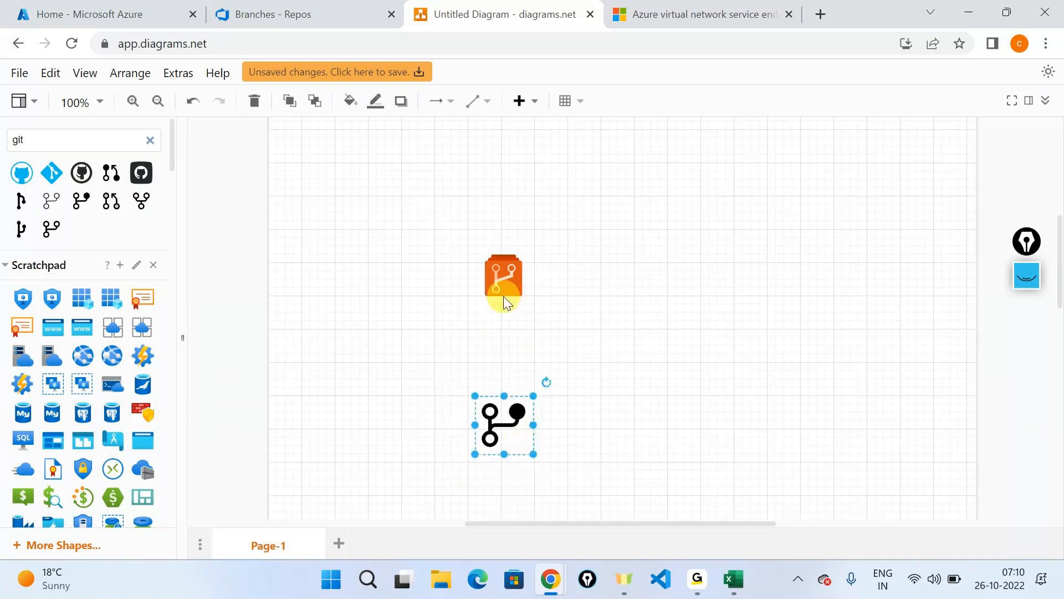
Draw a straight arrow from the Azure Repos icon down to the branch icon.
left_click(505, 303)
left_click_drag(505, 337, 504, 395)
left_click(590, 372)
scroll(34, 334, "down", 6)
scroll(34, 333, "up", 6)
Search the shapes for "laptop", place a blue laptop icon to the lower left of the branch icon, and draw an arrow from it to that icon.
double_click(66, 138)
key("BackSpace")
type("laptop")
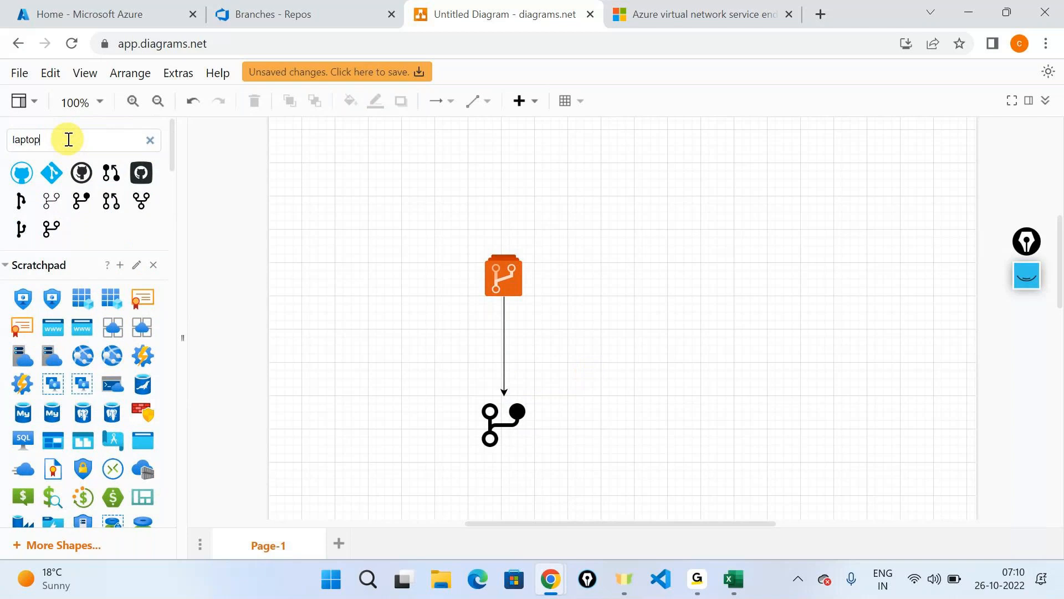
key("Return")
left_click_drag(35, 208, 289, 468)
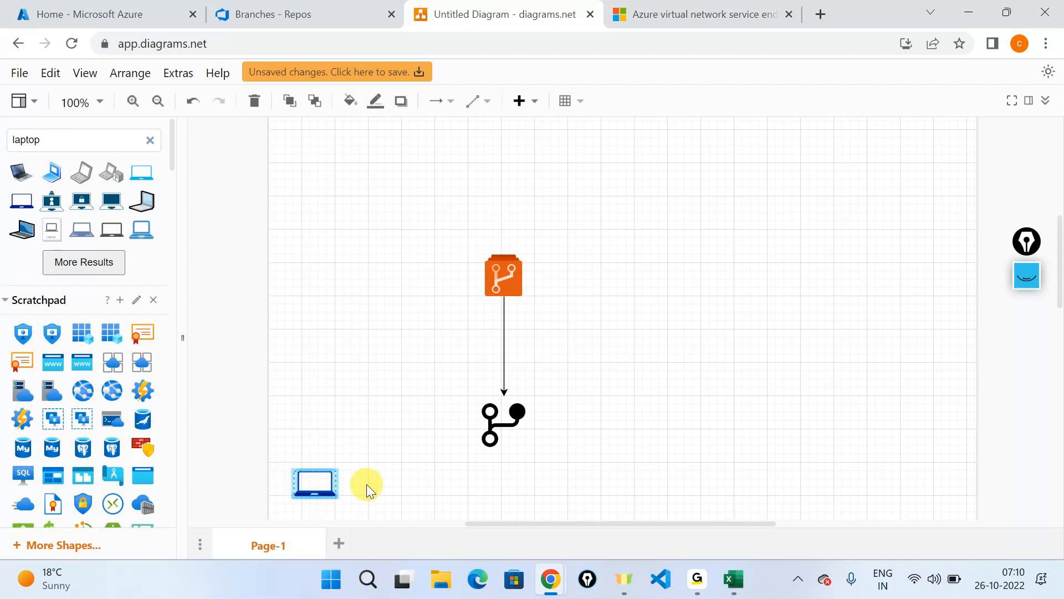
left_click_drag(367, 484, 489, 435)
left_click(683, 395)
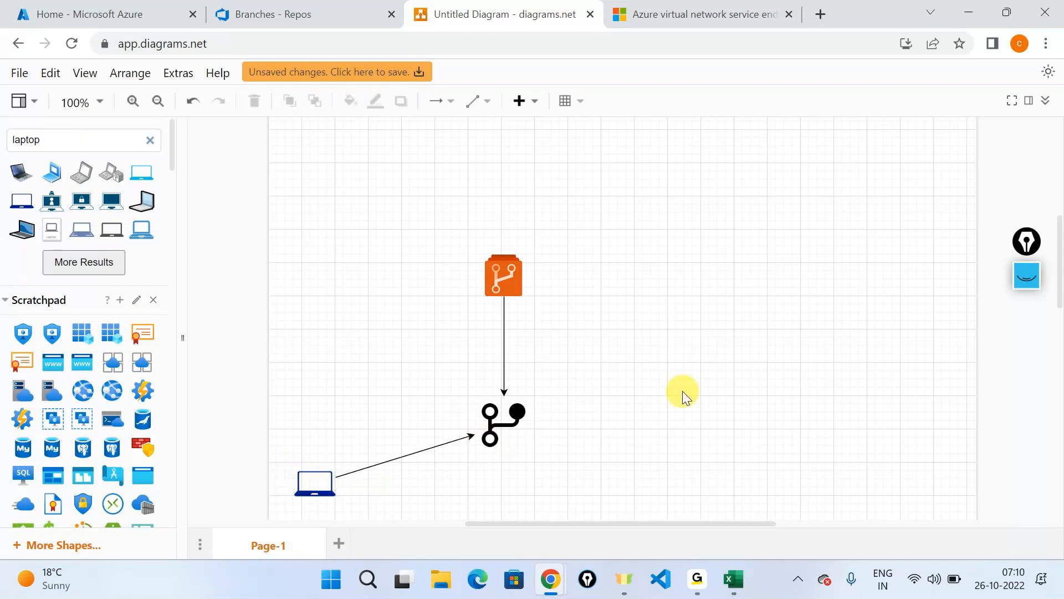
Circle the laptop icon with the blue annotation pen and handwrite "deleted" above it.
mouse_move(1024, 278)
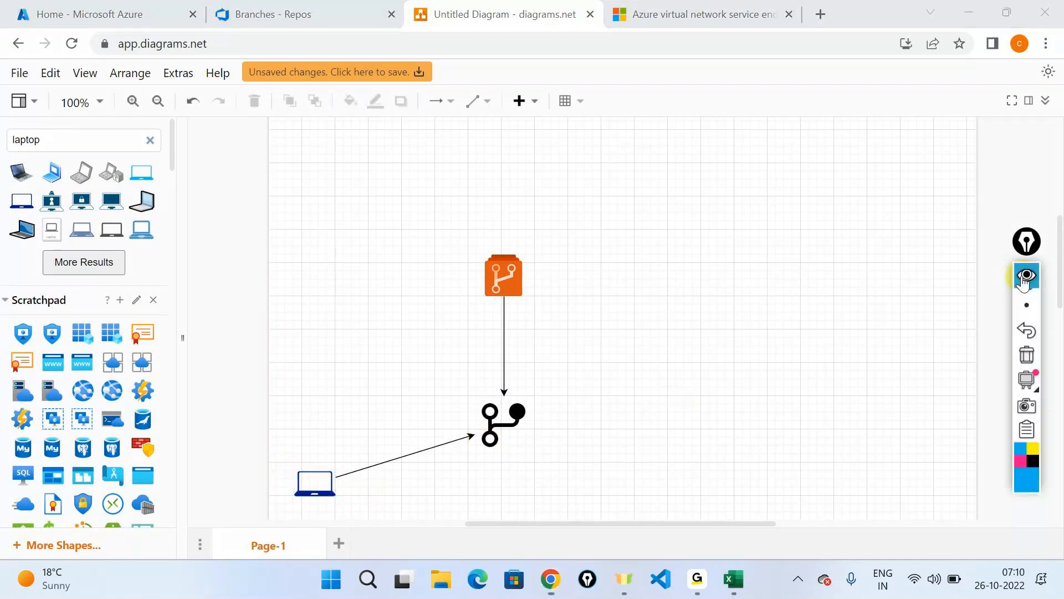
left_click(1026, 327)
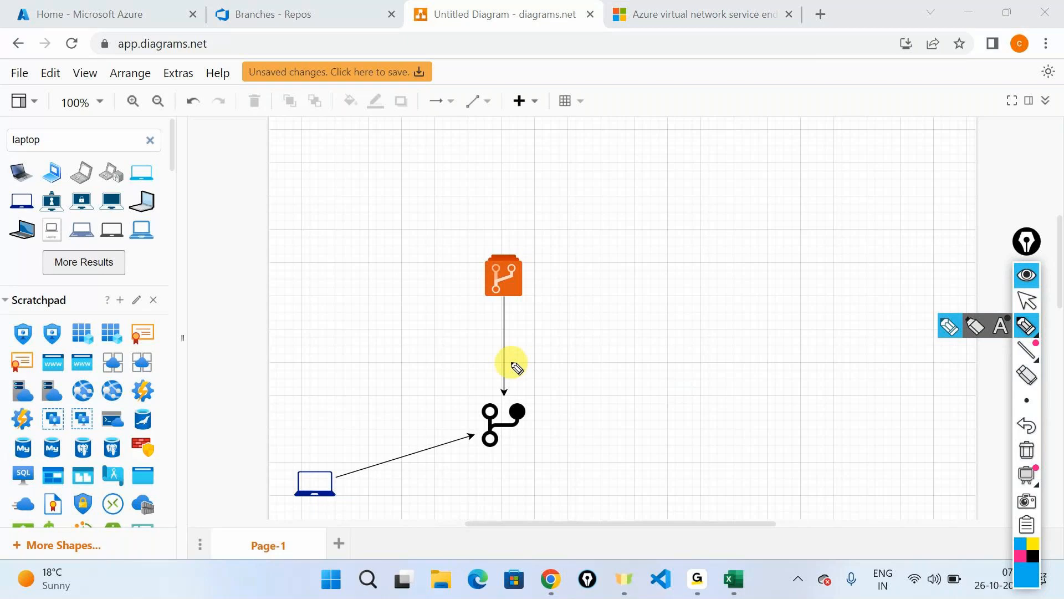
mouse_move(310, 437)
left_mouse_down()
mouse_move(352, 453)
mouse_move(317, 438)
mouse_move(359, 426)
mouse_move(396, 389)
left_mouse_up()
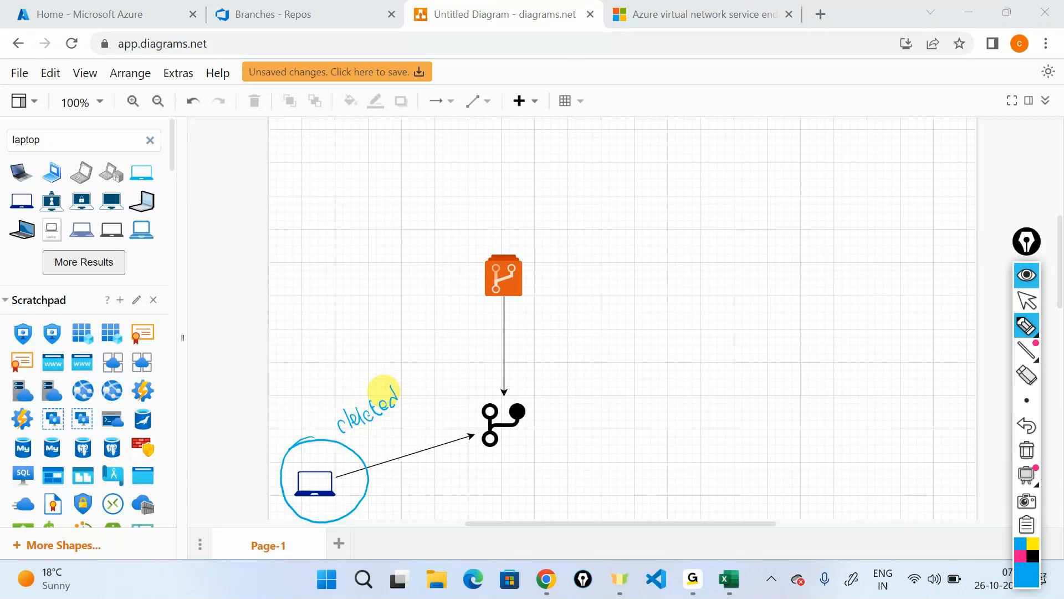
Circle the handwritten "deleted" with the blue annotation pen and draw a curved arrow from it to the branch icon.
left_click_drag(374, 387, 413, 413)
mouse_move(342, 378)
left_mouse_down()
mouse_move(451, 351)
mouse_move(482, 387)
mouse_move(467, 382)
left_mouse_up()
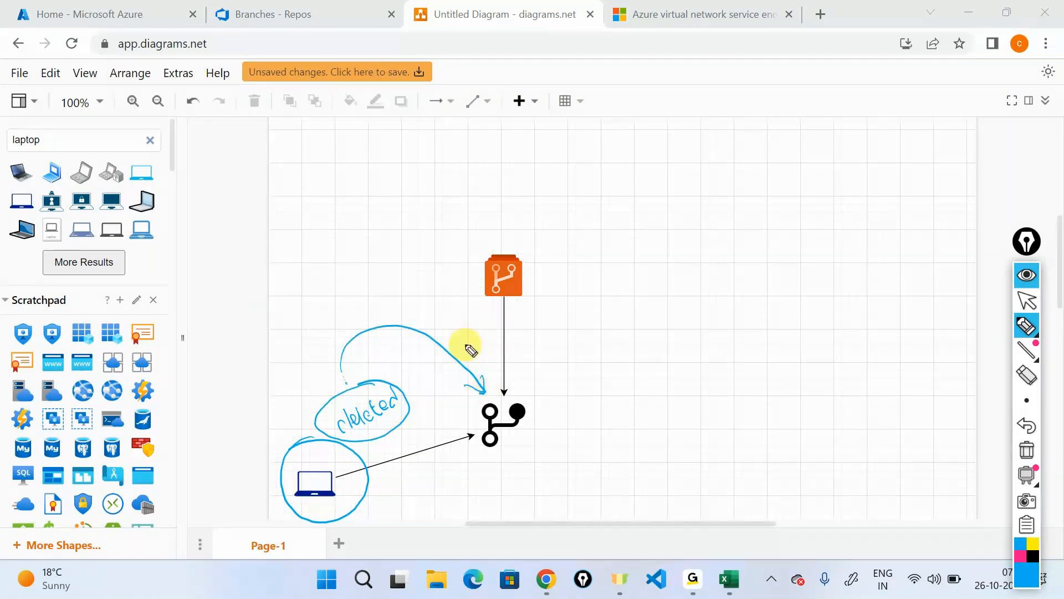
Handwrite a boxed "develop" with "code" beneath it to the right of the branch icon and hide the annotations.
mouse_move(549, 409)
left_mouse_down()
mouse_move(608, 388)
mouse_move(563, 375)
mouse_move(524, 411)
left_mouse_up()
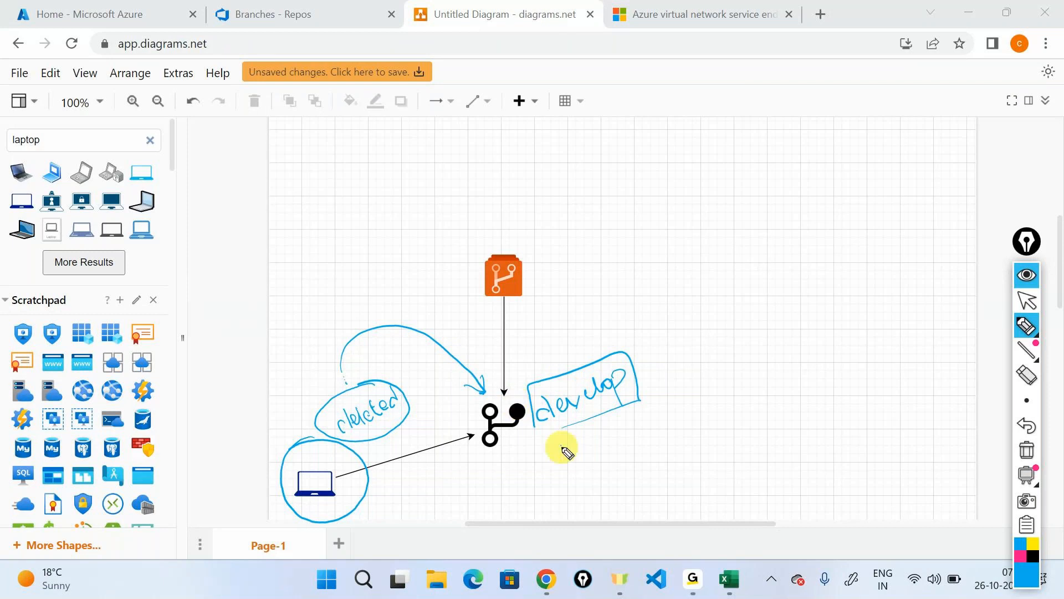
left_click_drag(561, 449, 571, 454)
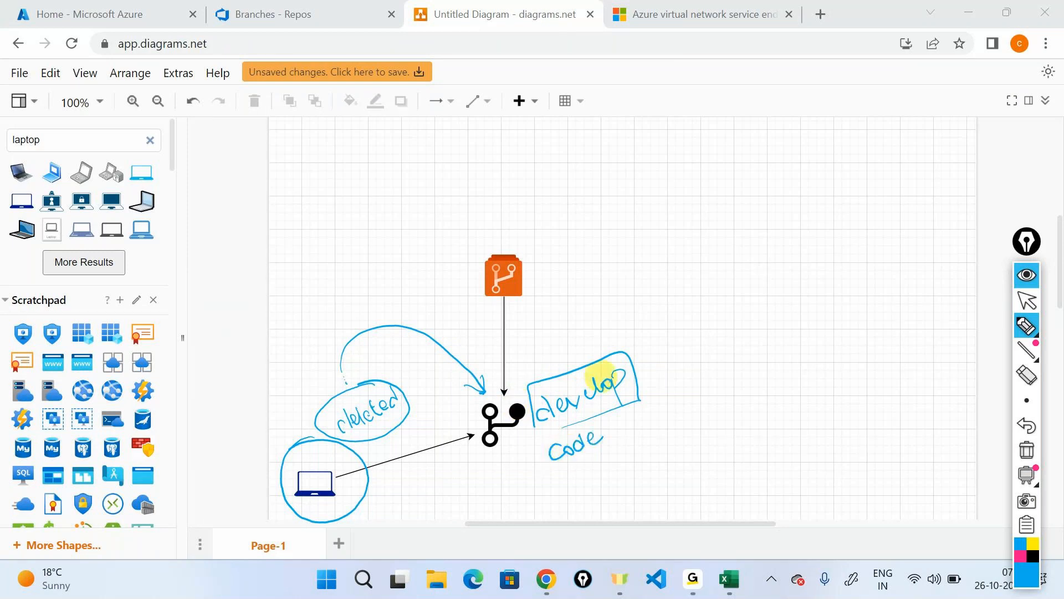
left_click(1027, 277)
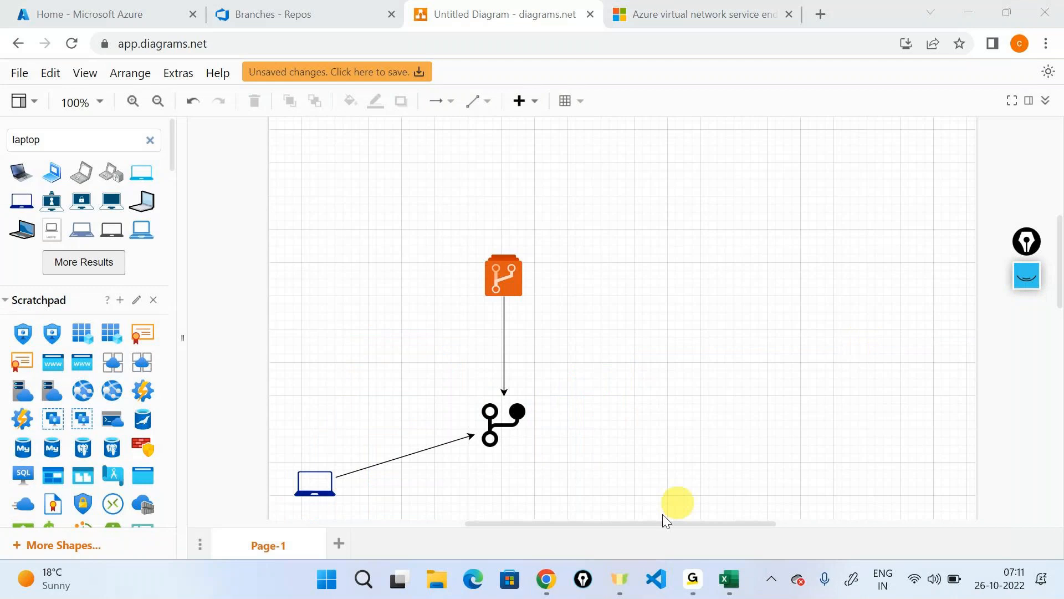
Close the extra Chrome window that holds only a blank new tab.
mouse_move(546, 580)
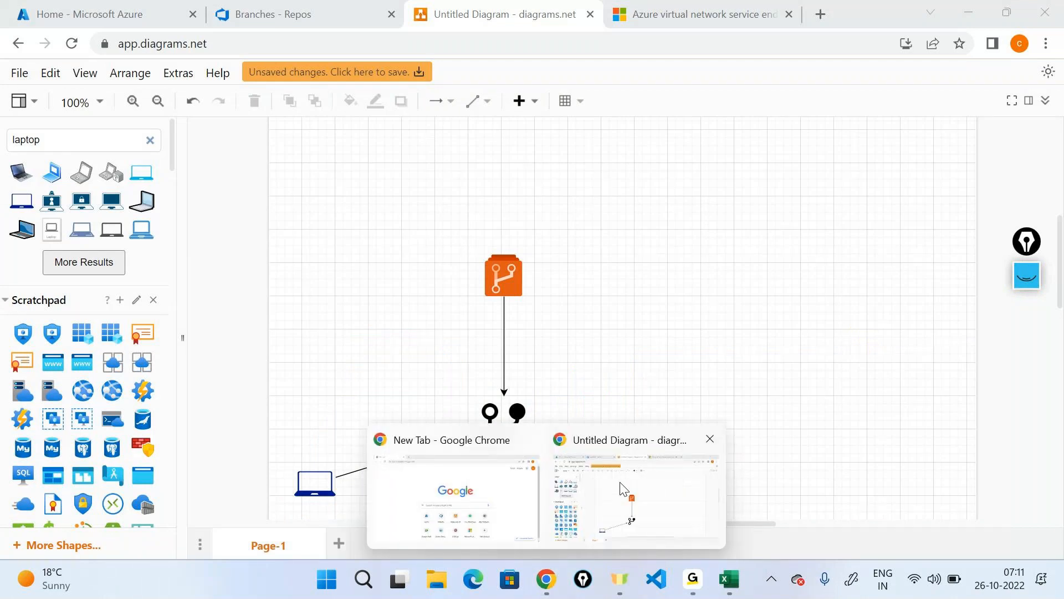
mouse_move(519, 488)
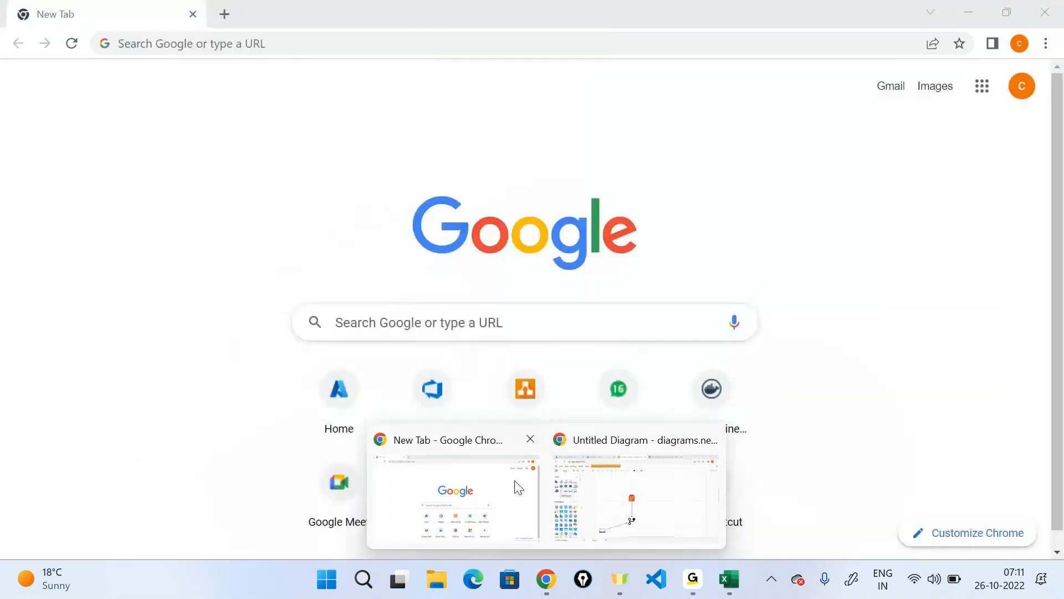
left_click(531, 439)
mouse_move(693, 579)
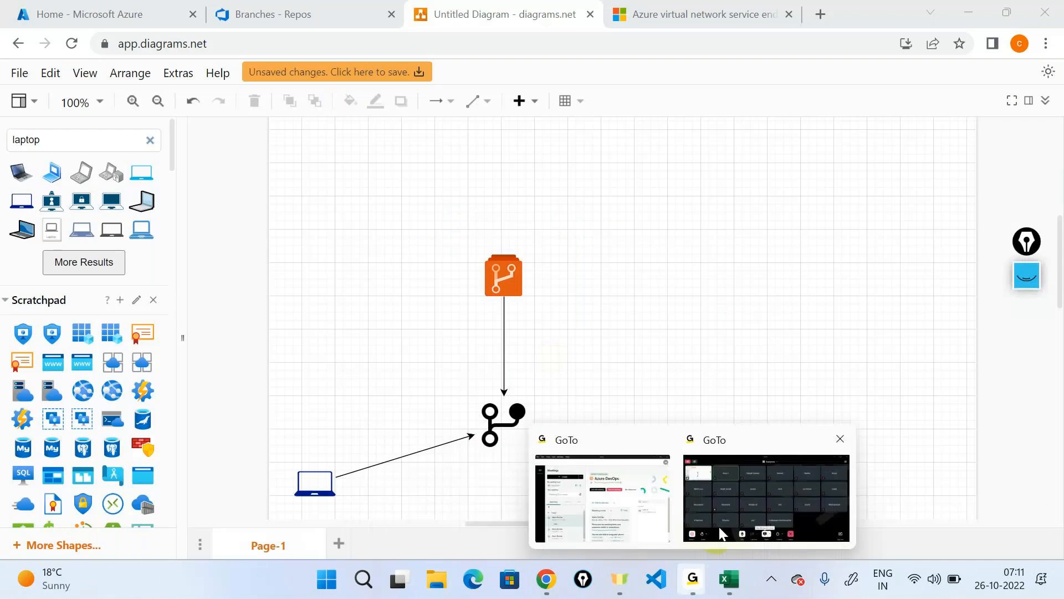
left_click(721, 532)
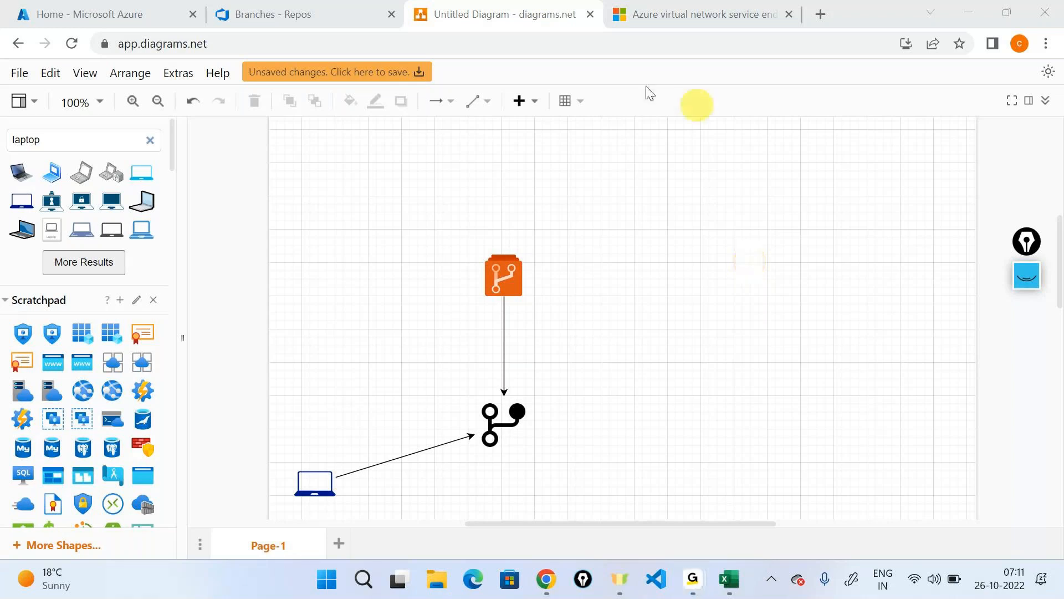
key("alt+Tab")
key("alt+Tab")
key("alt+Tab")
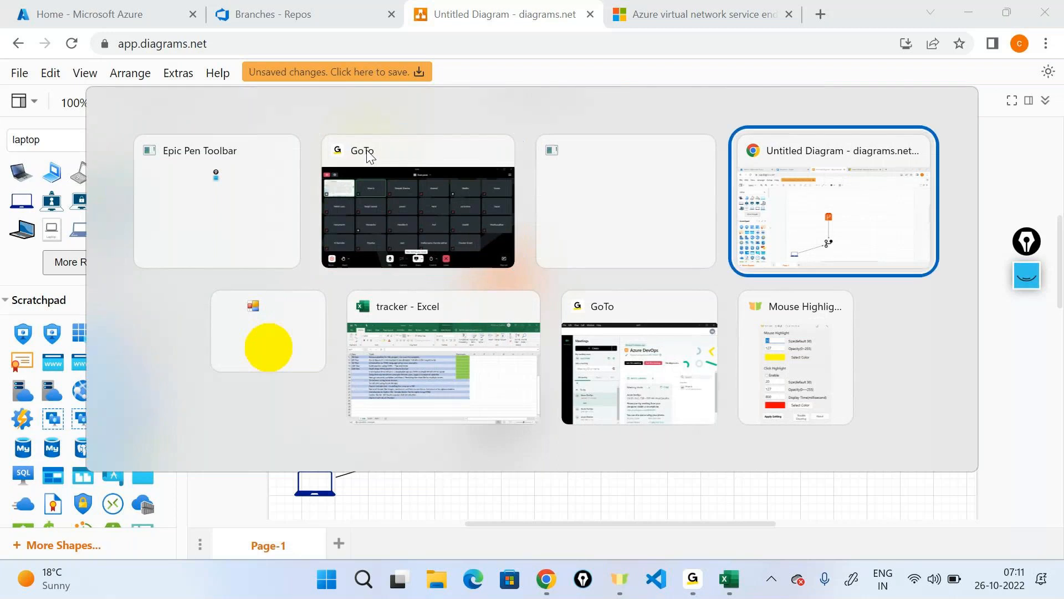
View the develop branch's files in the iosapplication repository in Azure DevOps and return to the diagram.
left_click(316, 14)
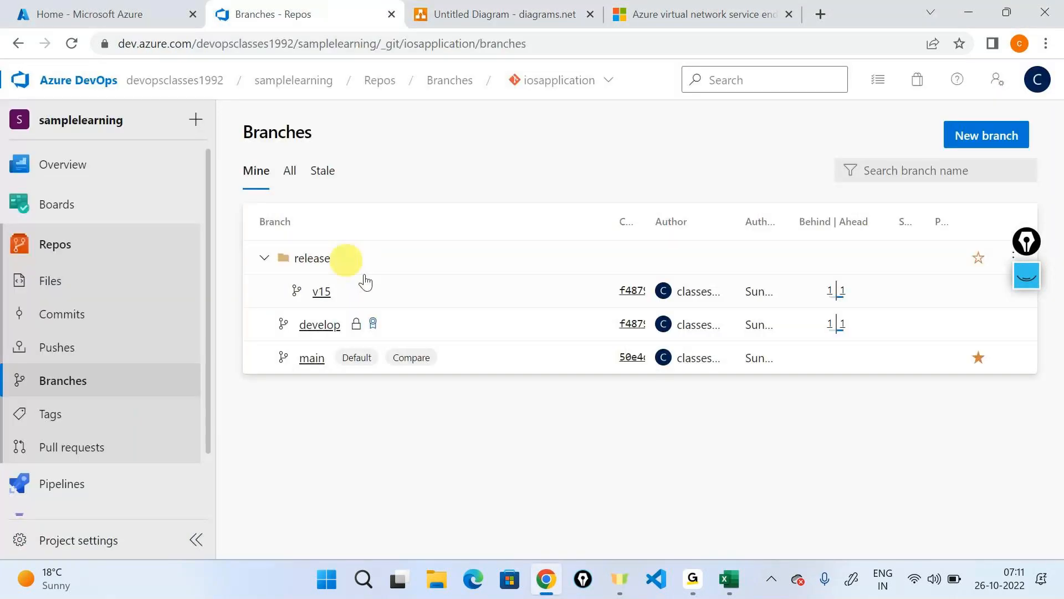
left_click(317, 327)
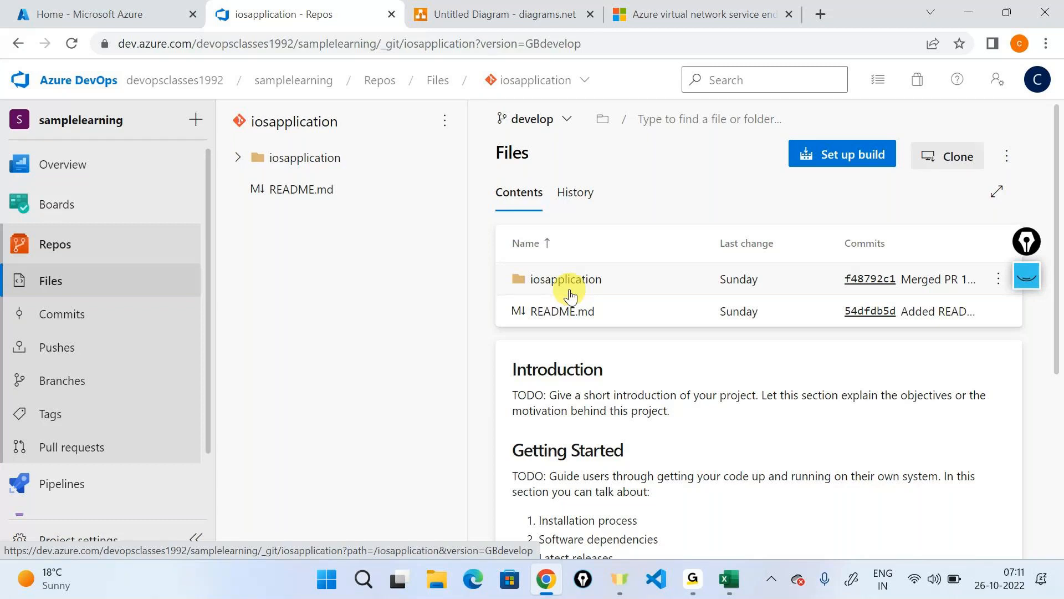
left_click(516, 7)
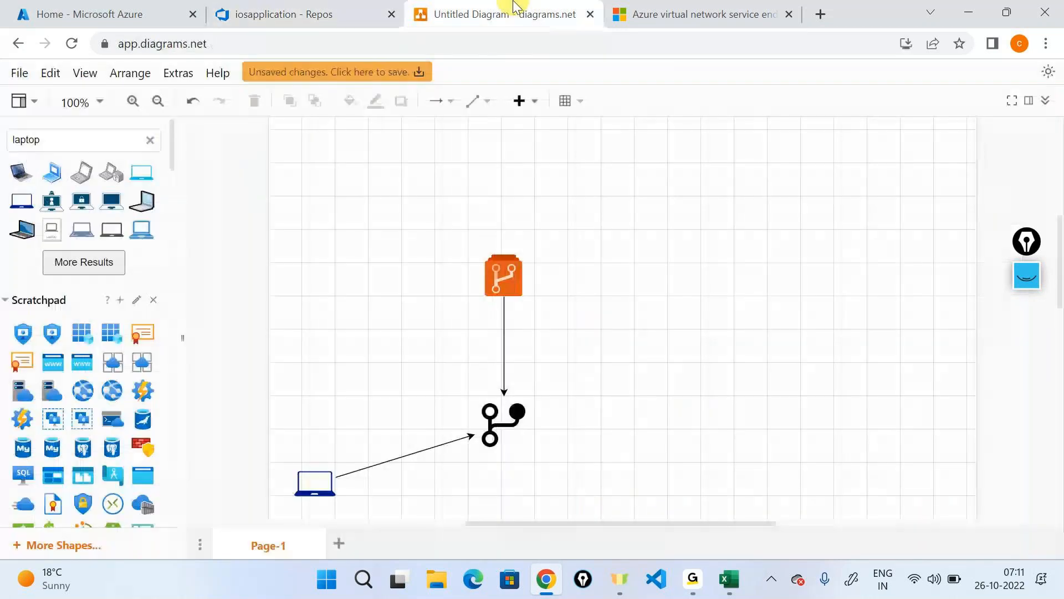
Search the shapes for "devops" and place the blue Azure Pipelines rocket icon to the right of the branch icon.
left_click(108, 136)
type("dev")
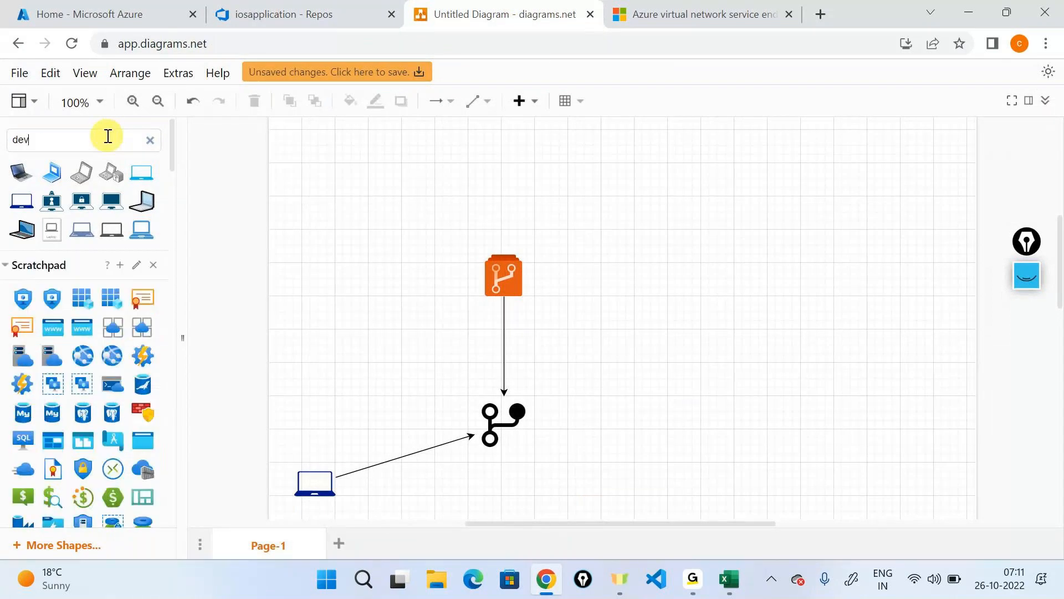
type("ops")
key("Return")
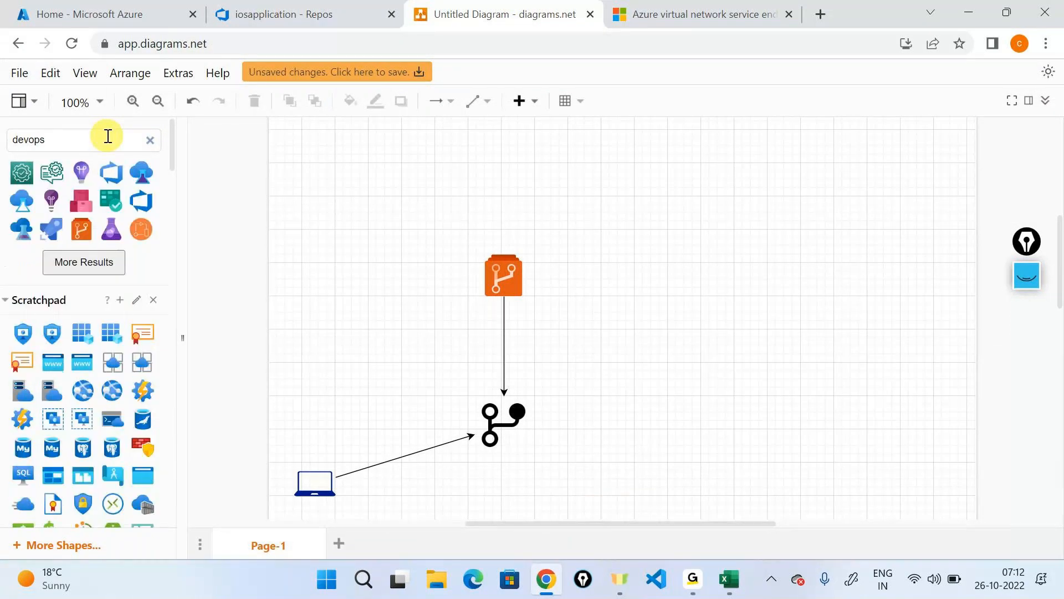
left_click_drag(55, 238, 658, 428)
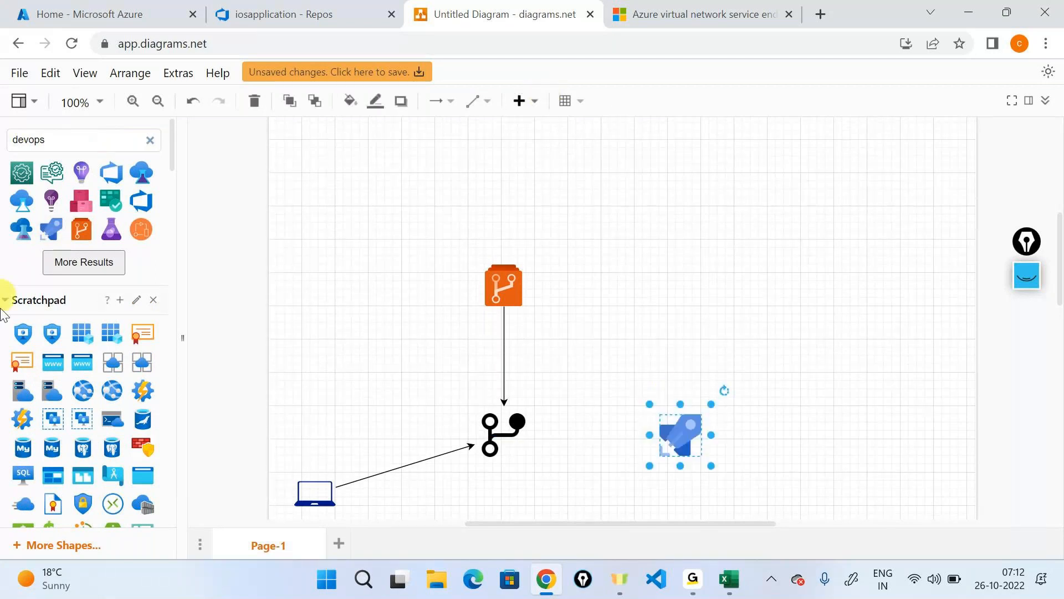
Add a text label reading "Build Pipeline" above the blue pipeline icon.
scroll(108, 401, "down", 4)
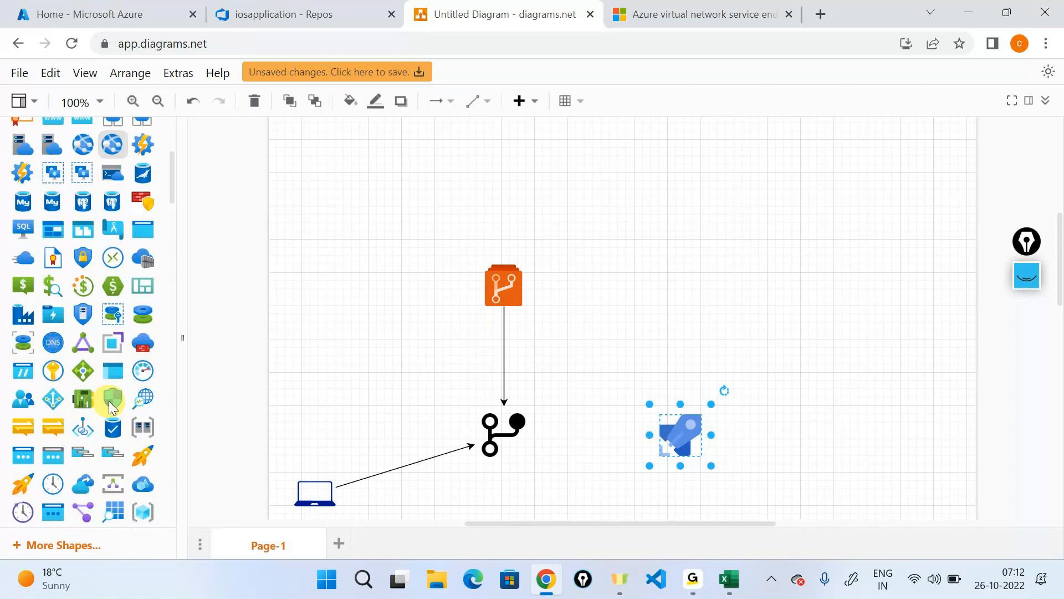
scroll(110, 402, "down", 4)
left_click_drag(83, 401, 674, 356)
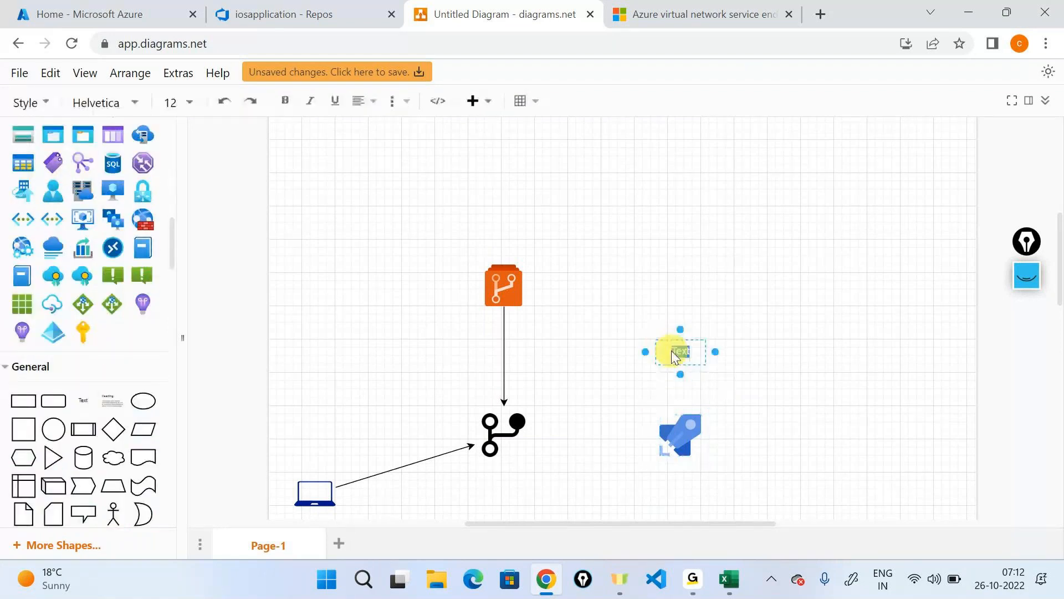
type("Build Pi")
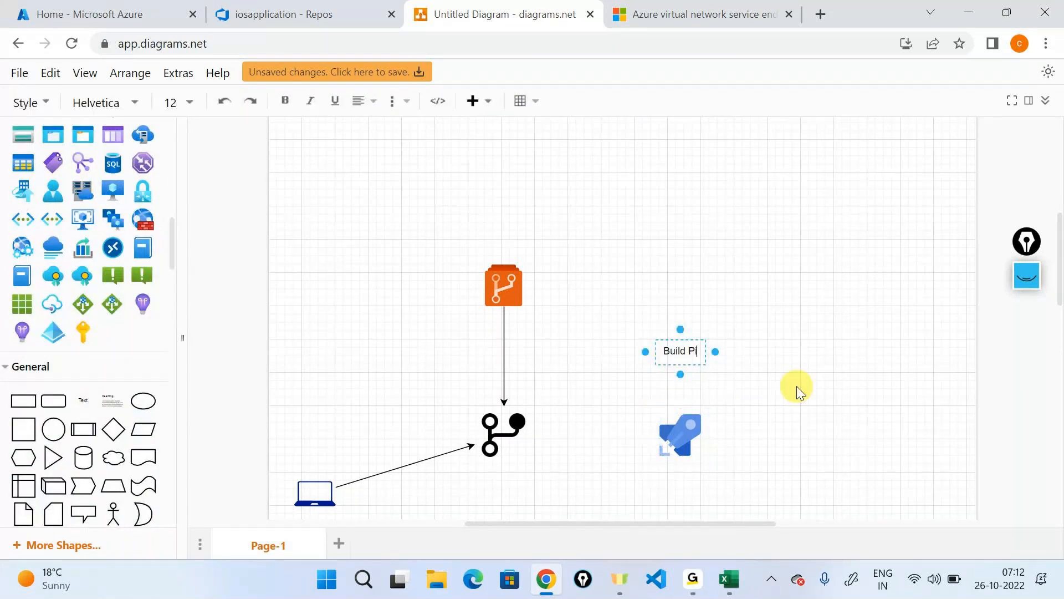
type("peline")
left_click(779, 260)
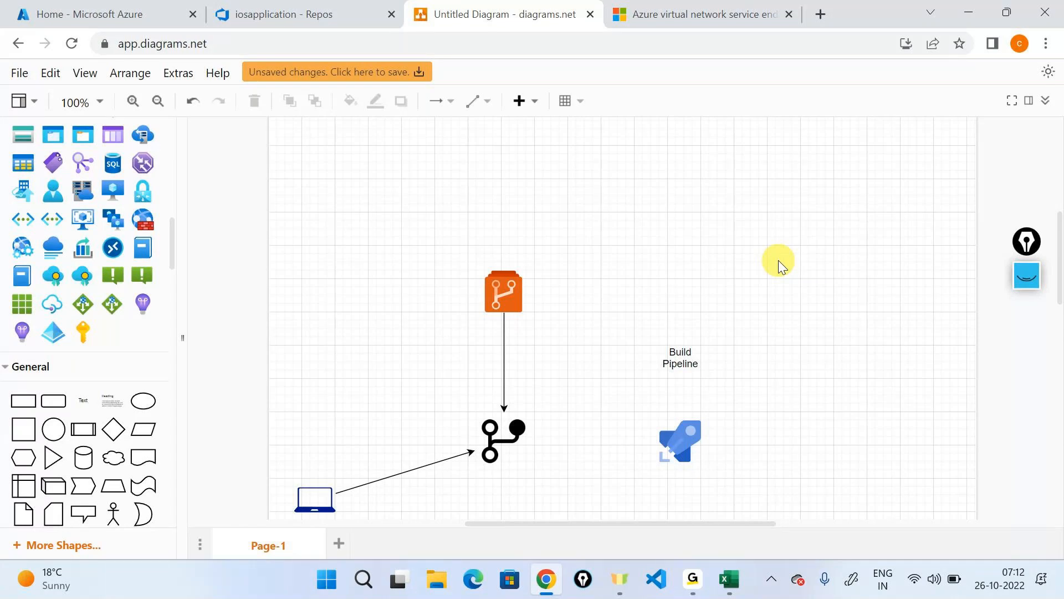
Draw a straight arrow from the branch icon to the blue pipeline icon.
scroll(779, 261, "down", 3)
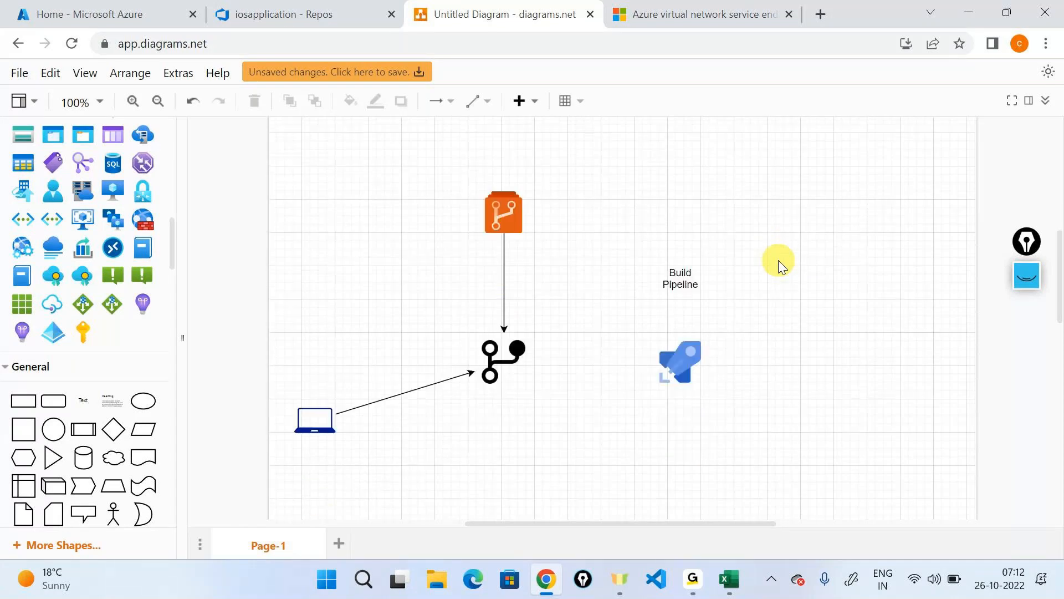
left_click(680, 355)
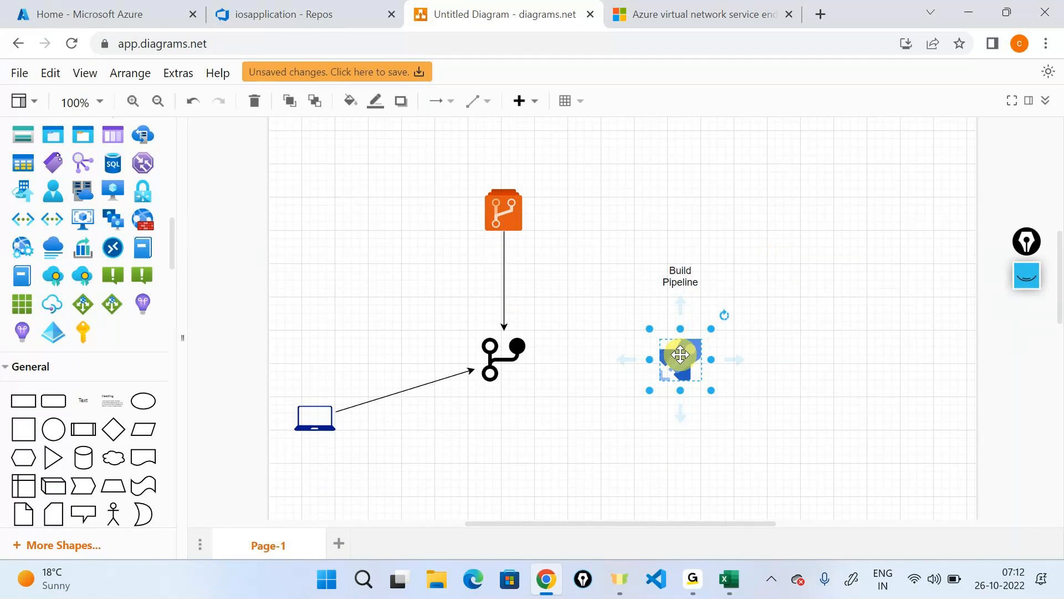
mouse_move(681, 355)
left_mouse_down()
mouse_move(506, 349)
mouse_move(693, 370)
left_mouse_up()
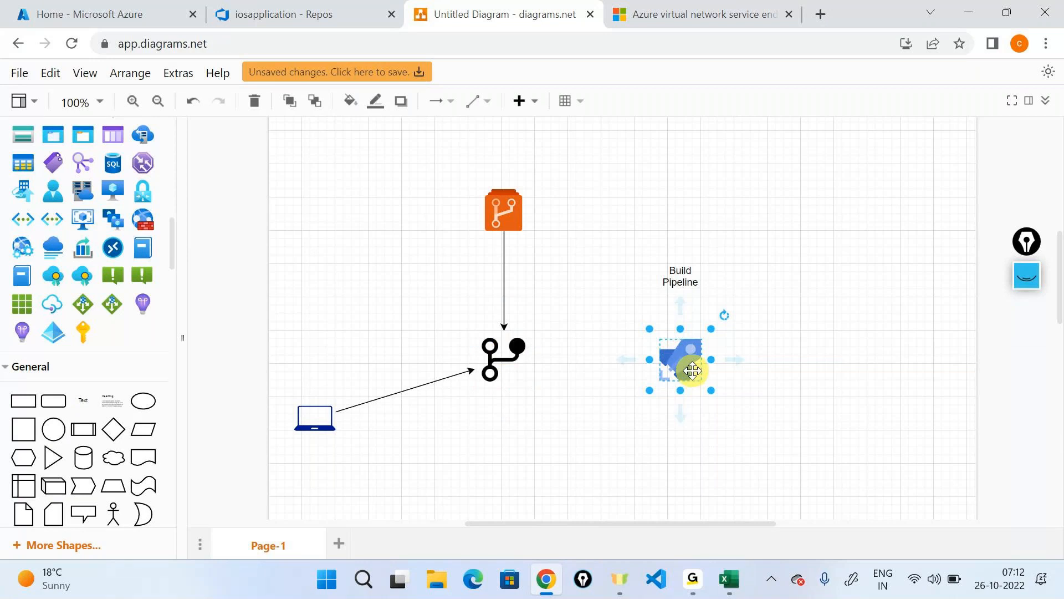
left_click(474, 367)
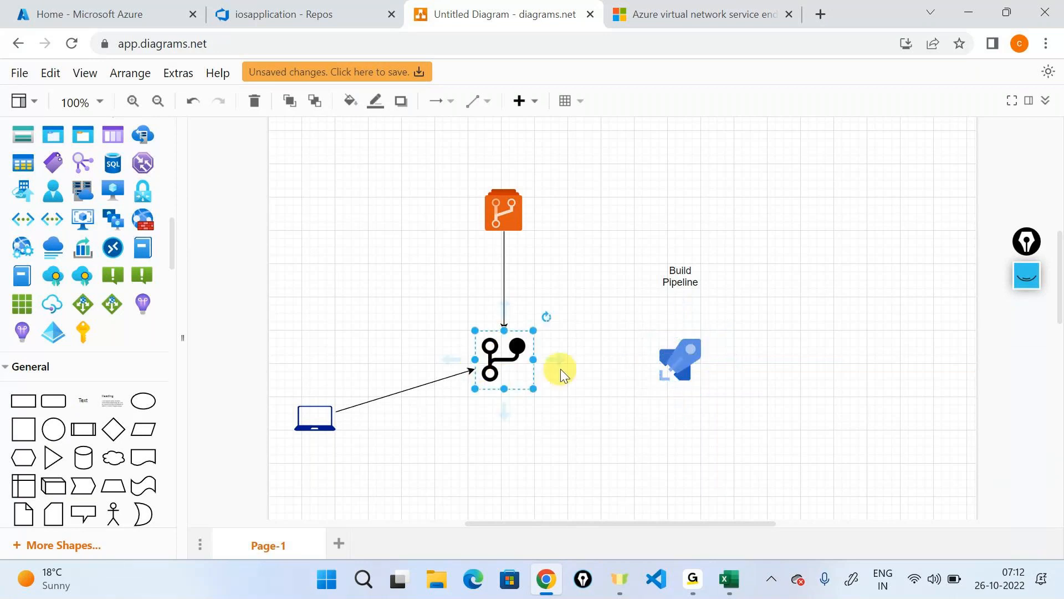
left_click_drag(568, 362, 660, 366)
left_click(847, 373)
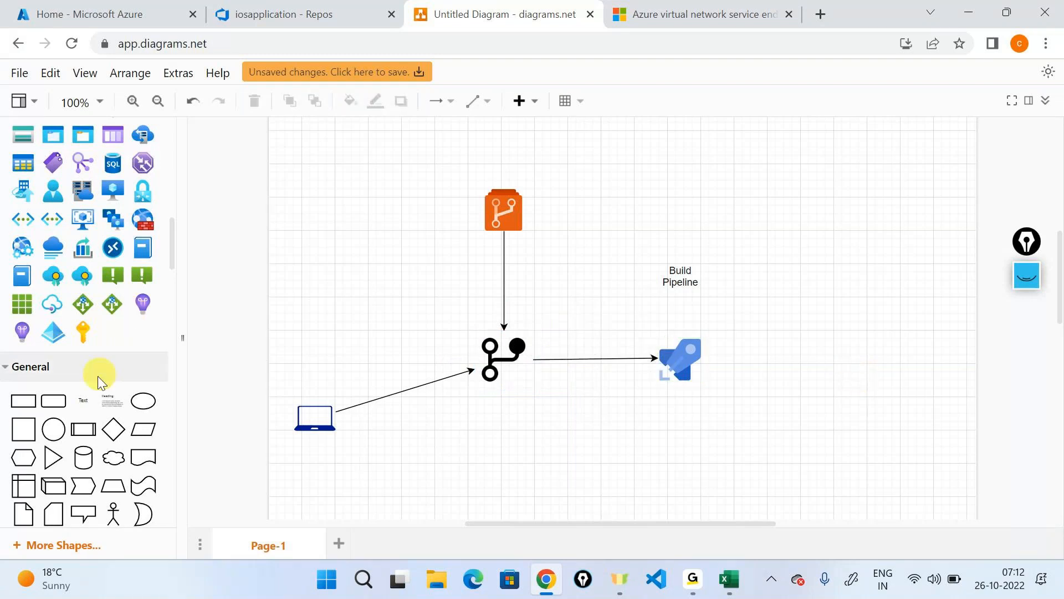
Add a text label reading "Steps" directly below the pipeline icon.
left_click_drag(83, 397, 650, 404)
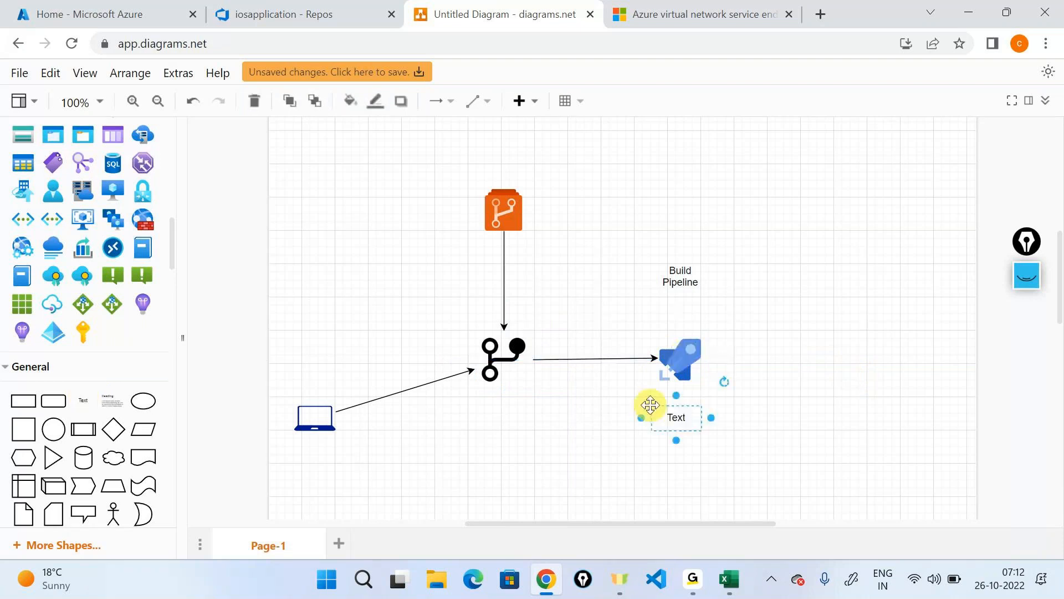
double_click(676, 424)
type("Steps")
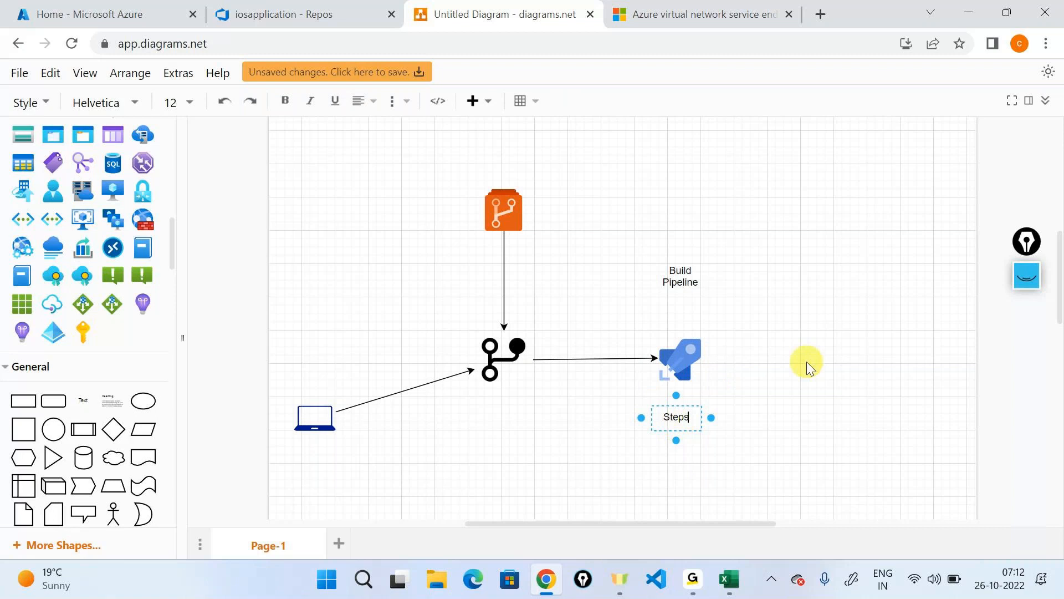
left_click(807, 363)
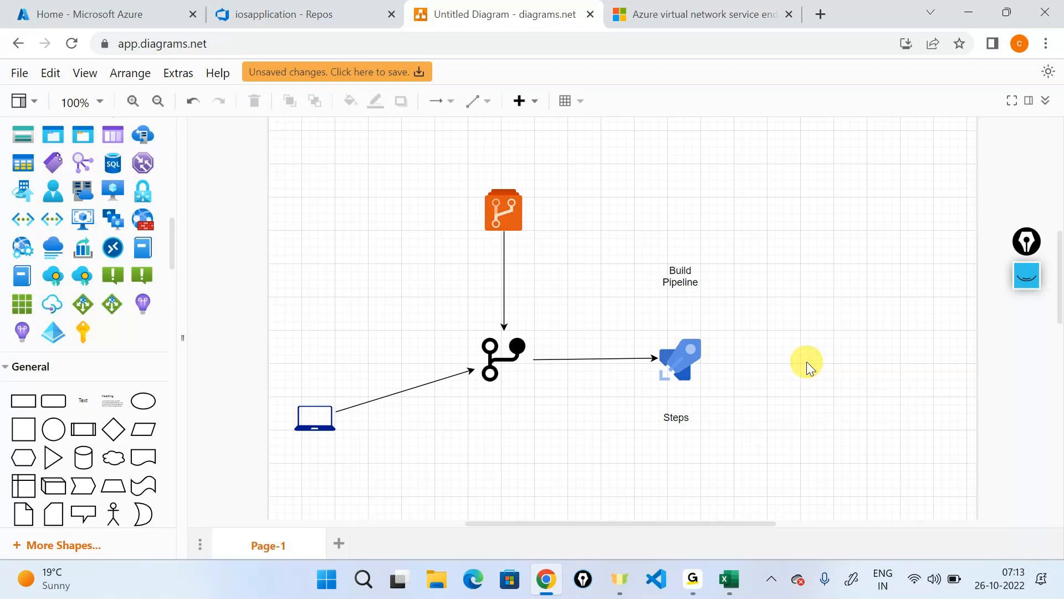
Add a text label reading "Binaries/Artifacts" to the right of the pipeline icon and draw an arrow from the icon to it.
left_click_drag(74, 400, 852, 355)
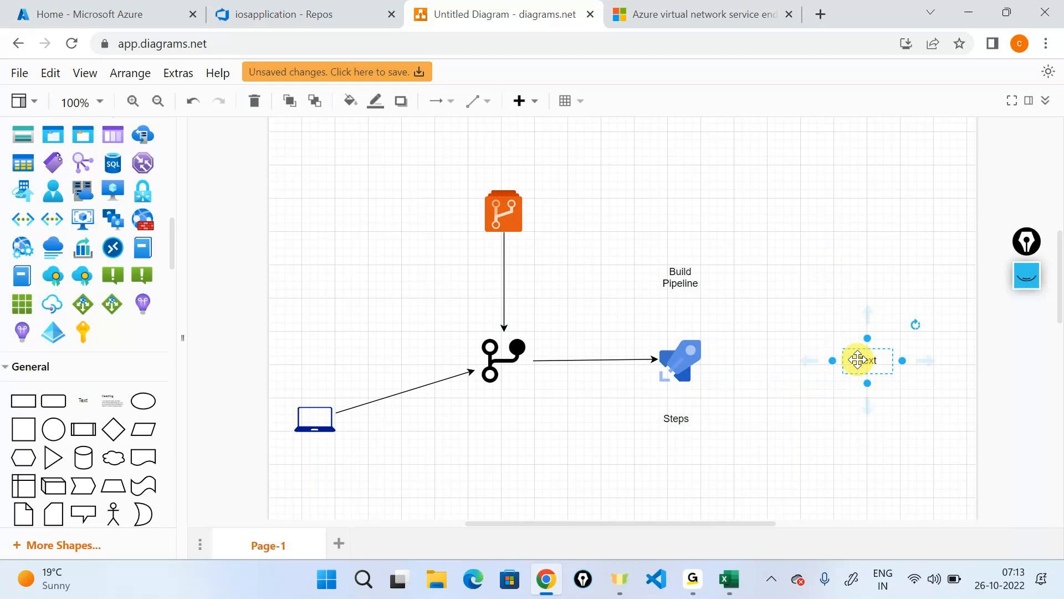
type("Binaries/A")
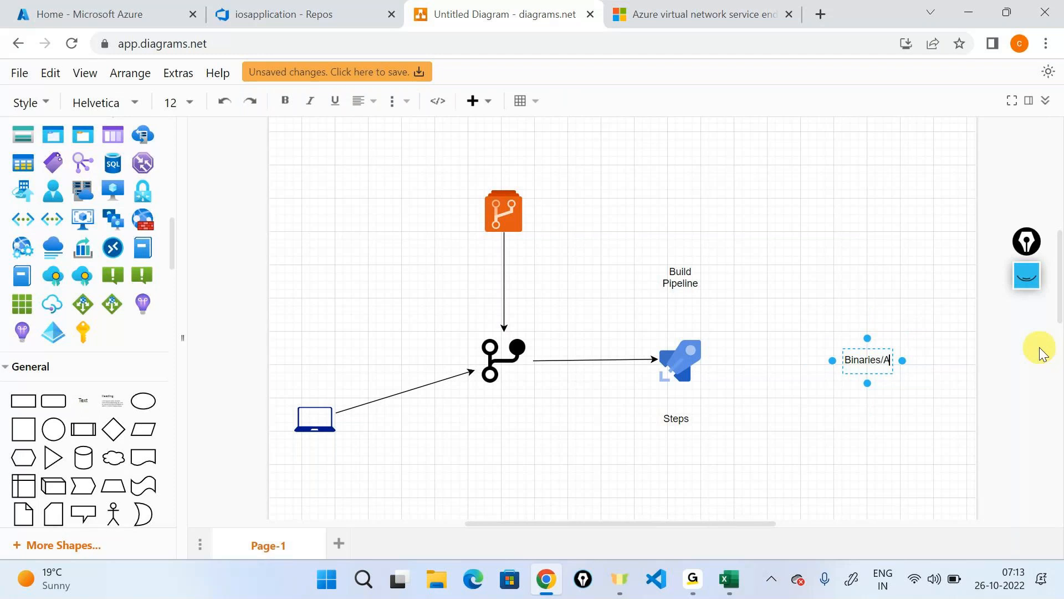
type("rtifacts")
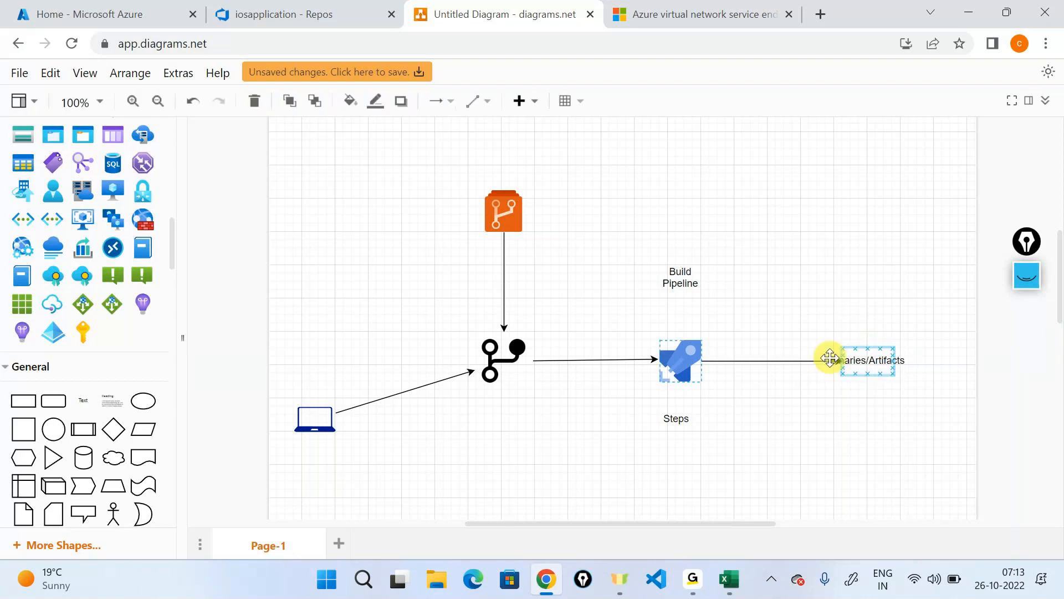
left_click_drag(830, 358, 830, 359)
left_click(821, 325)
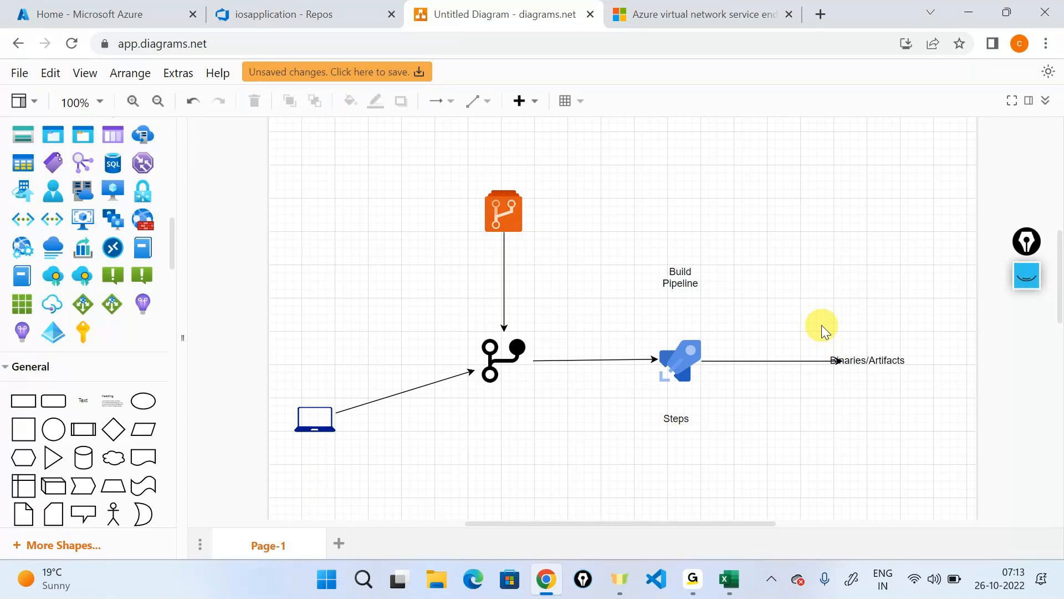
Show the annotation layer again and clear all the old pen drawings from the diagram.
left_click(1025, 280)
mouse_move(1030, 470)
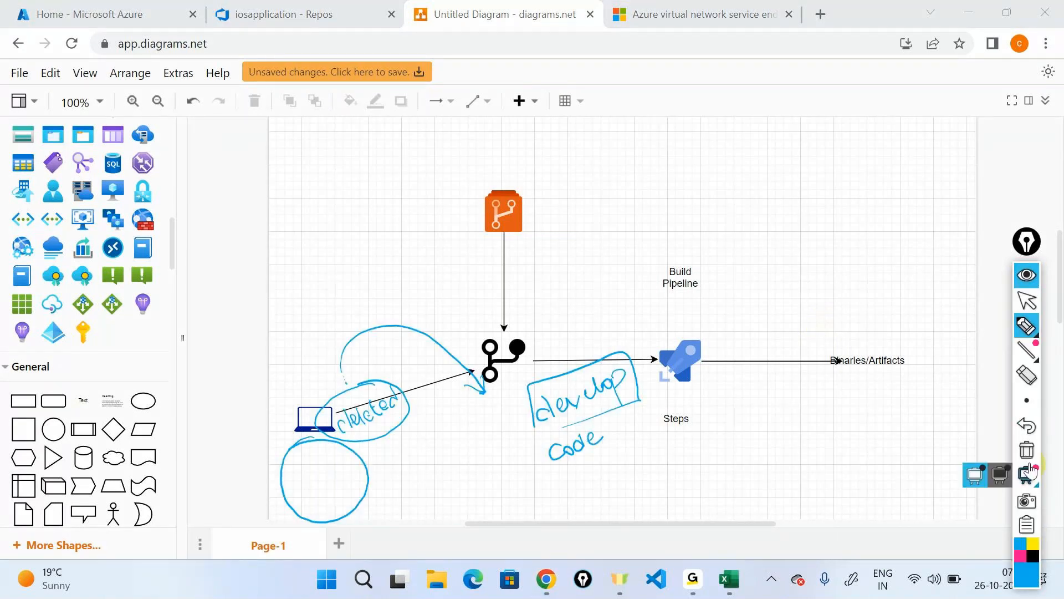
left_click(1027, 450)
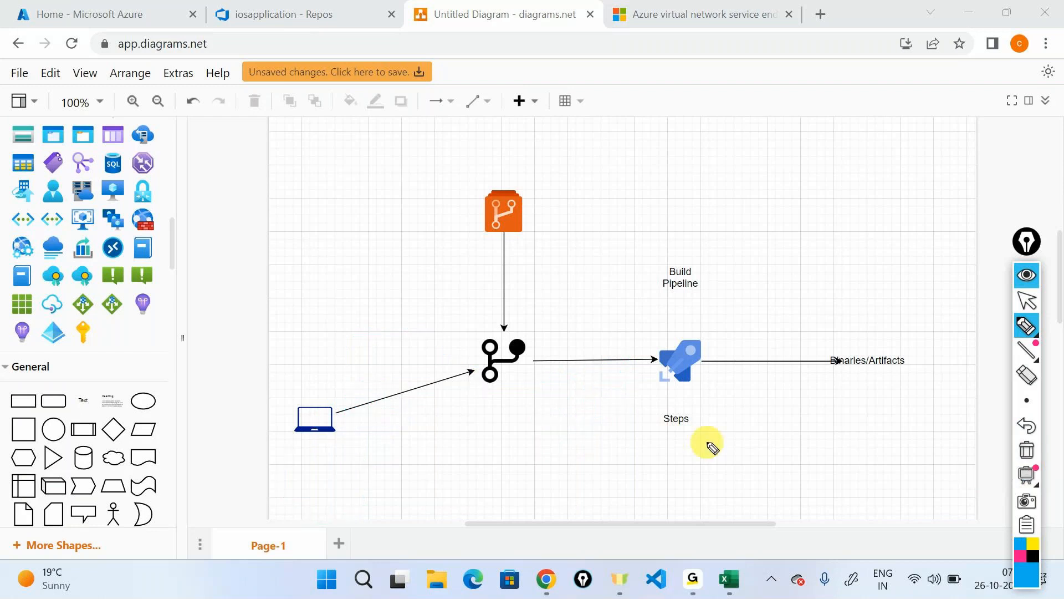
Annotate in blue pen with "HLL" below the branch icon, an arrow from it to Binaries/Artifacts marked "Build", and a circle around the pipeline icon.
mouse_move(481, 409)
left_mouse_down()
mouse_move(502, 425)
mouse_move(892, 429)
mouse_move(881, 397)
left_mouse_up()
mouse_move(702, 452)
left_mouse_down()
mouse_move(703, 469)
mouse_move(756, 451)
mouse_move(774, 458)
left_mouse_up()
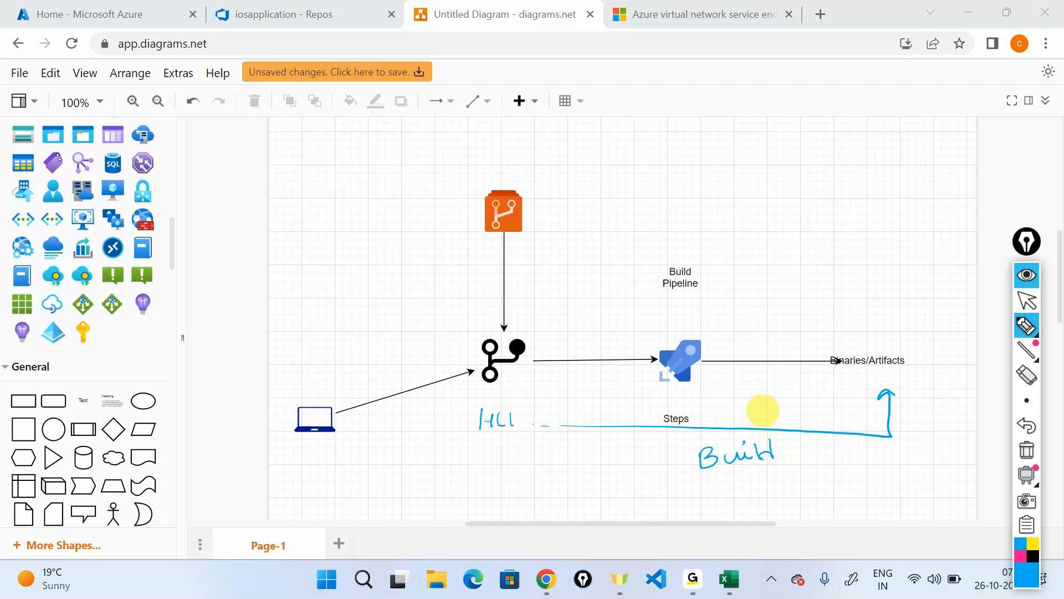
mouse_move(665, 319)
left_mouse_down()
mouse_move(662, 391)
mouse_move(701, 331)
mouse_move(657, 321)
left_mouse_up()
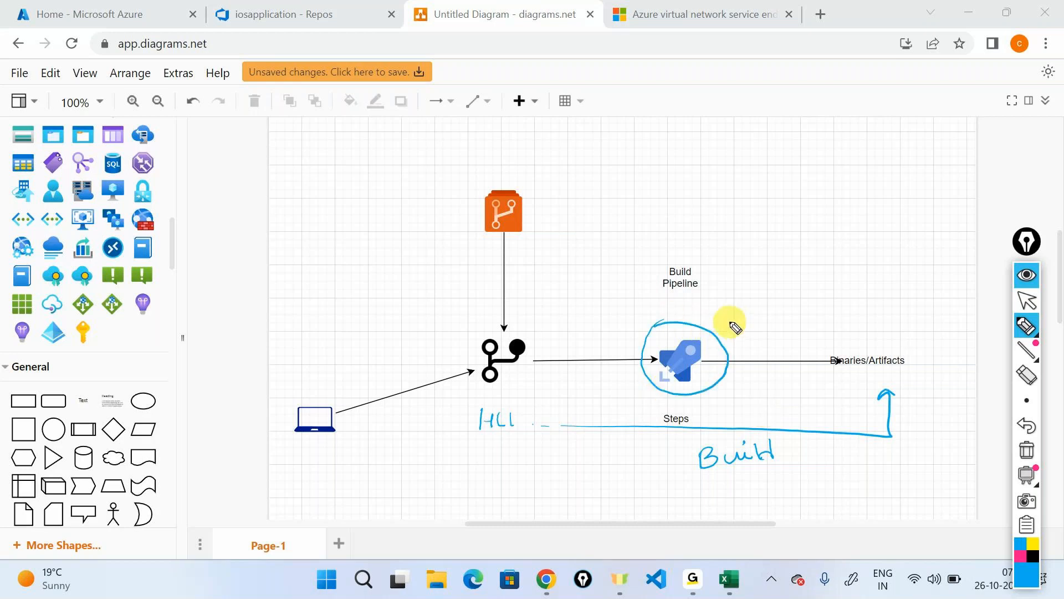
Write a boxed "Pipeline" note in blue pen beside the circled pipeline icon.
mouse_move(735, 328)
left_mouse_down()
mouse_move(786, 310)
mouse_move(787, 294)
mouse_move(798, 308)
mouse_move(801, 291)
left_mouse_up()
left_click_drag(717, 292, 721, 309)
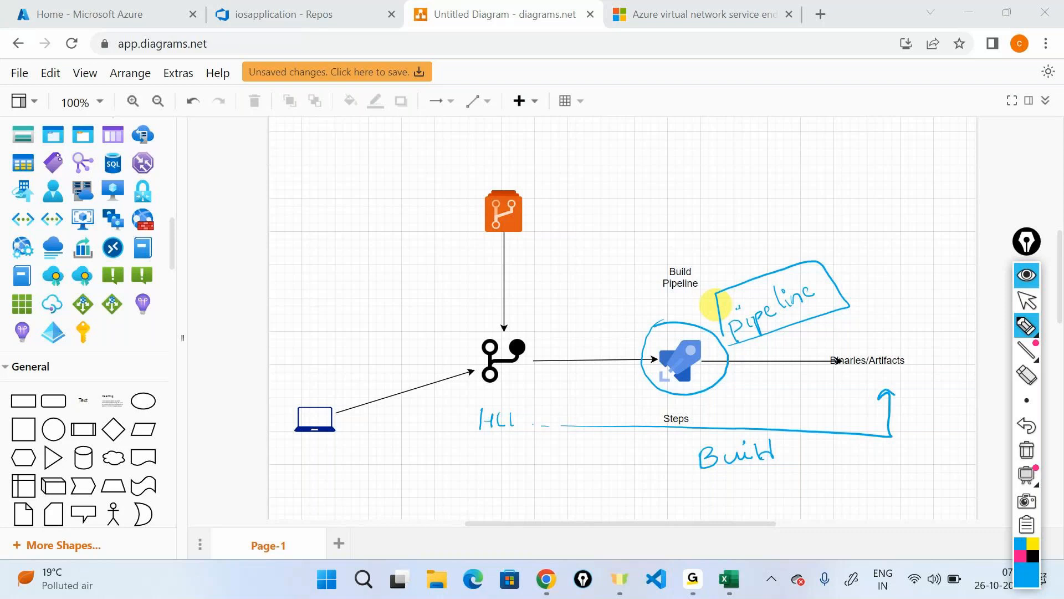
Clear all pen drawings from the diagram and hide the annotation tools.
left_click(1027, 448)
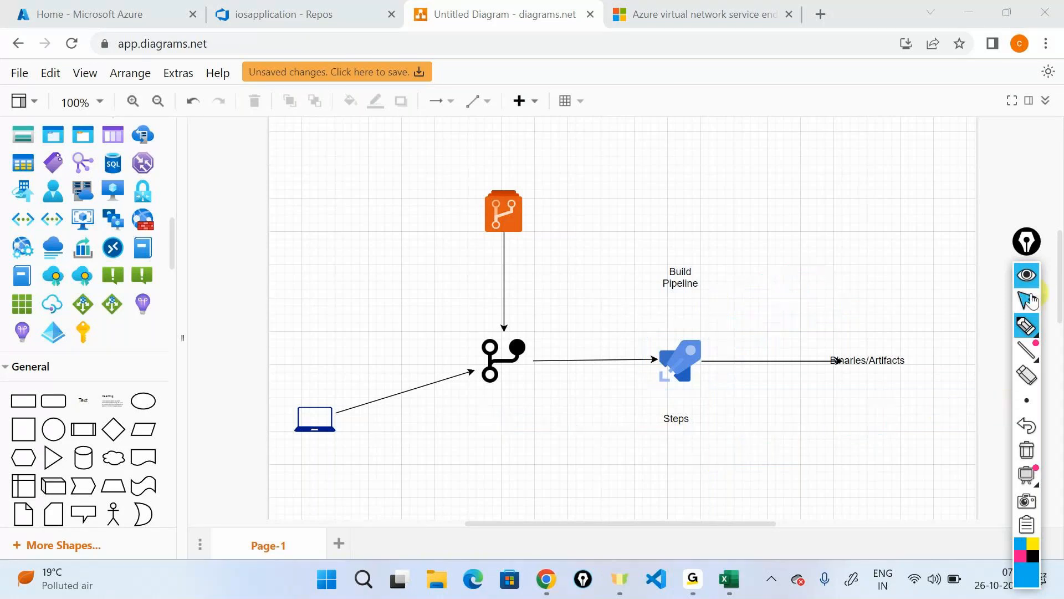
left_click(1028, 302)
left_click(1029, 274)
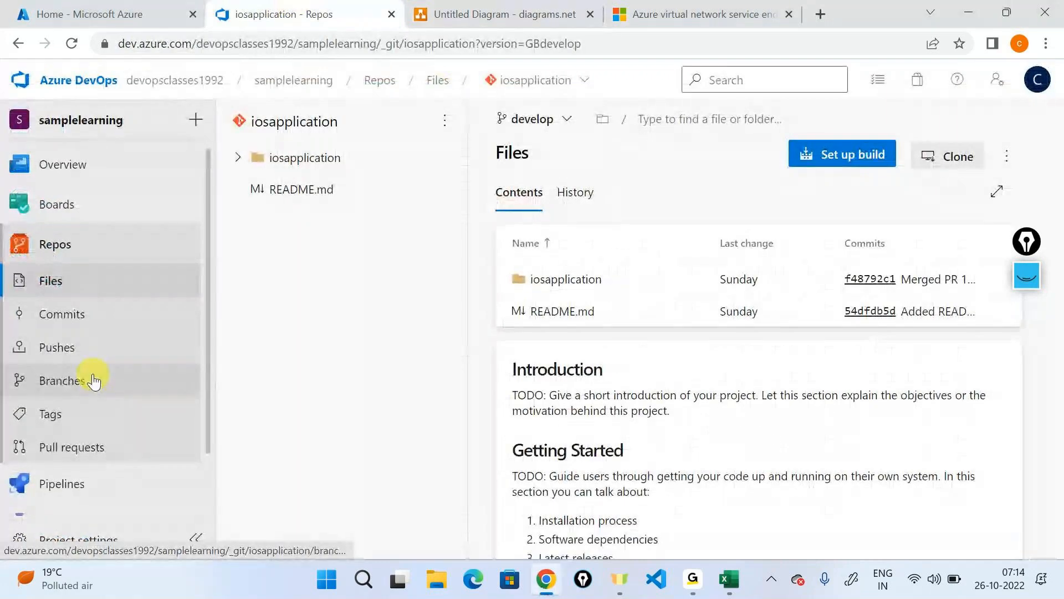
In the samplelearning project in Azure DevOps, go to Pipelines and start creating a new pipeline.
scroll(91, 380, "down", 2)
mouse_move(84, 417)
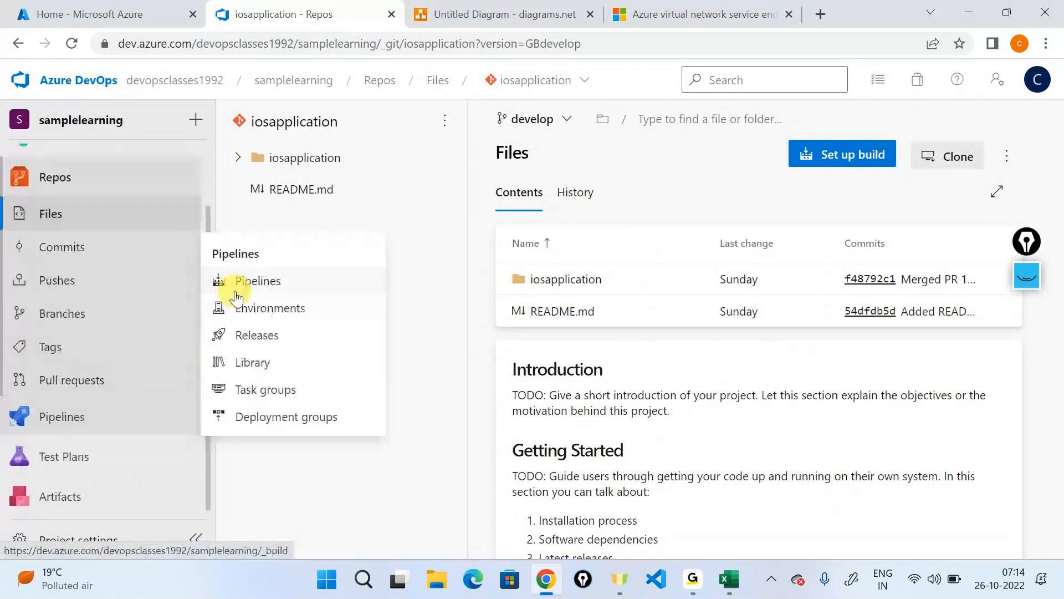
left_click(237, 294)
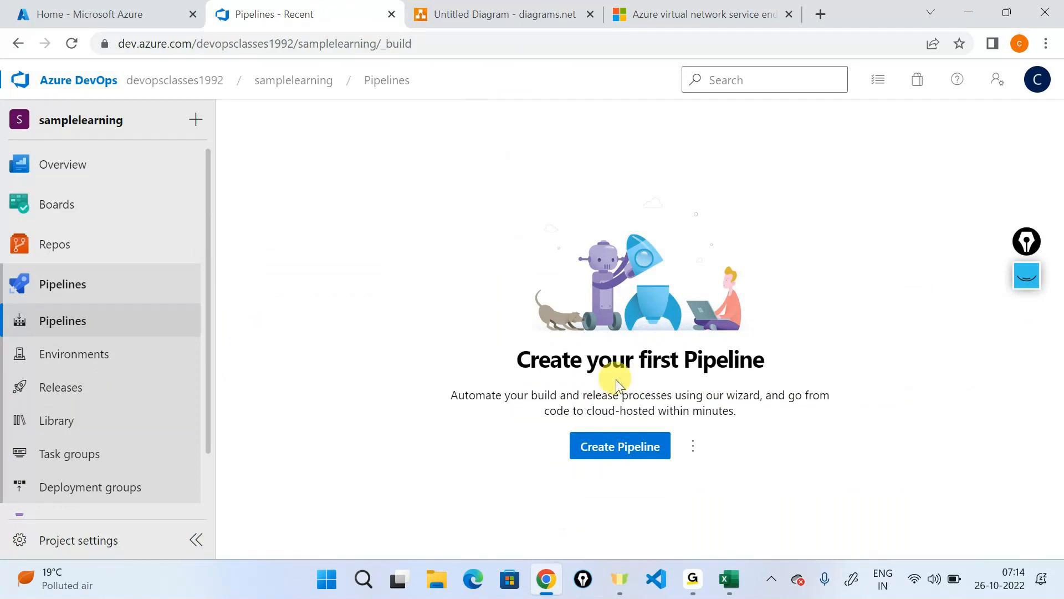
left_click(617, 450)
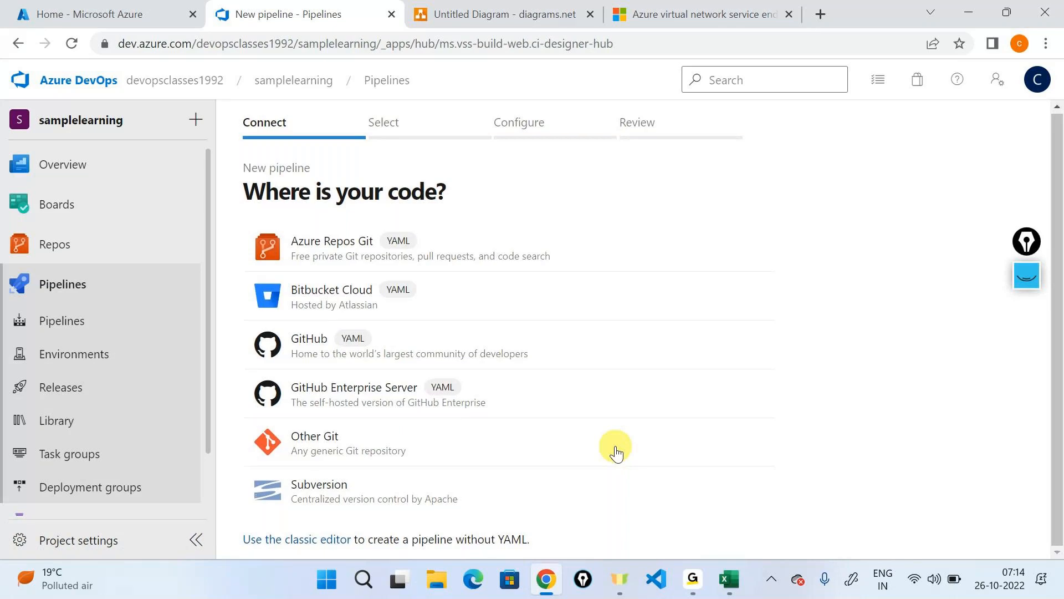
Annotate the code source list with a brace marked "YAML", circle "Use the classic editor", and underline and tick the text after it.
left_click(1027, 276)
left_click(1027, 327)
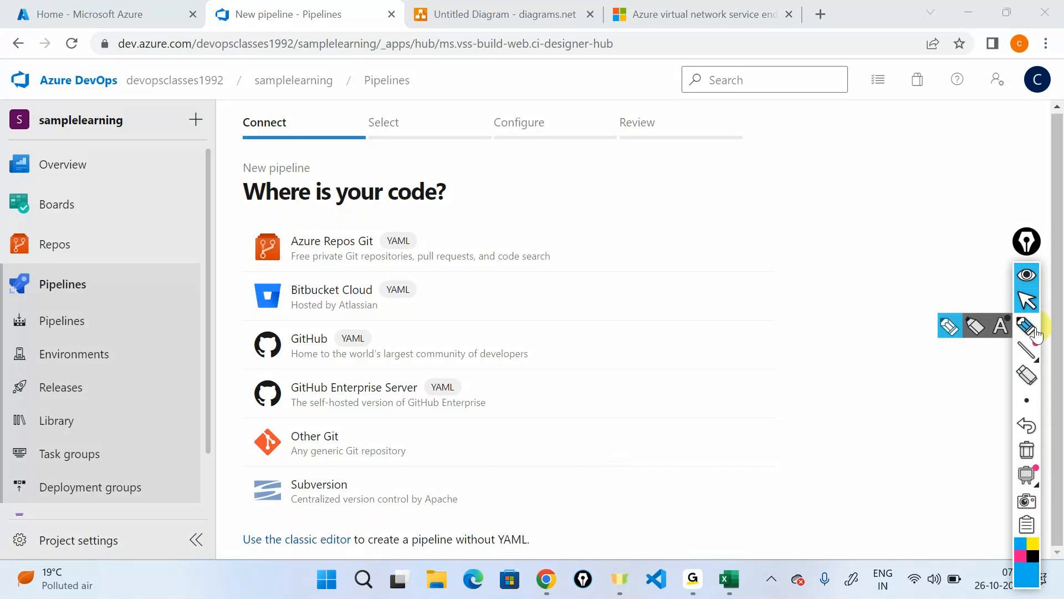
left_click(1035, 331)
mouse_move(558, 214)
left_mouse_down()
mouse_move(613, 373)
mouse_move(595, 489)
left_mouse_up()
mouse_move(633, 347)
left_mouse_down()
mouse_move(671, 357)
mouse_move(716, 339)
left_mouse_up()
left_click_drag(724, 313, 743, 324)
mouse_move(268, 518)
left_mouse_down()
mouse_move(245, 532)
mouse_move(243, 549)
mouse_move(240, 525)
left_mouse_up()
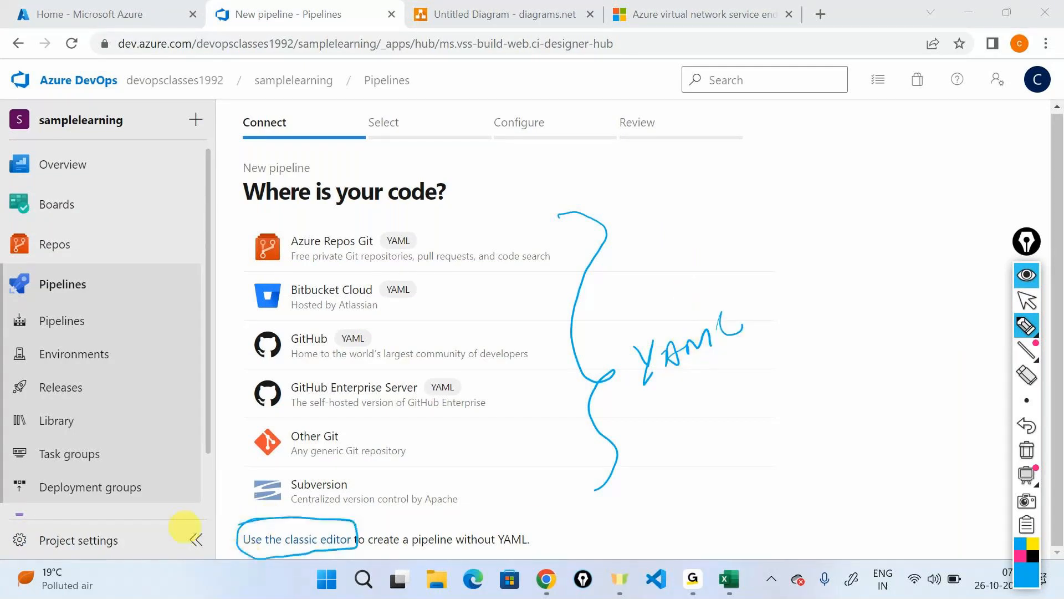
mouse_move(536, 527)
left_mouse_down()
mouse_move(545, 533)
mouse_move(557, 517)
left_mouse_up()
left_click_drag(356, 553, 510, 546)
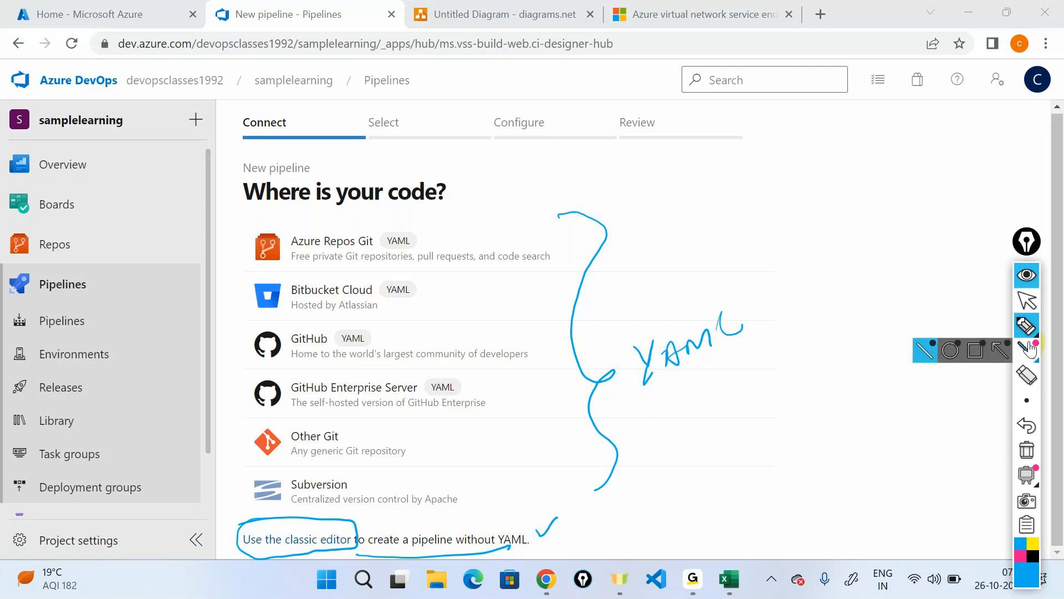
Hide the annotations and choose the classic editor to create the pipeline without YAML.
left_click(1032, 275)
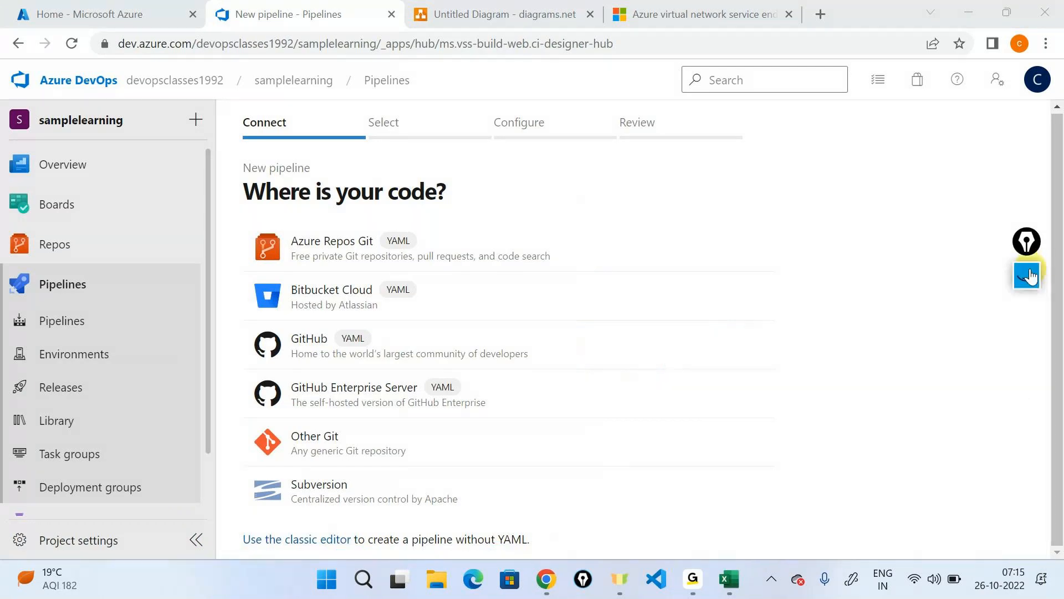
left_click(300, 540)
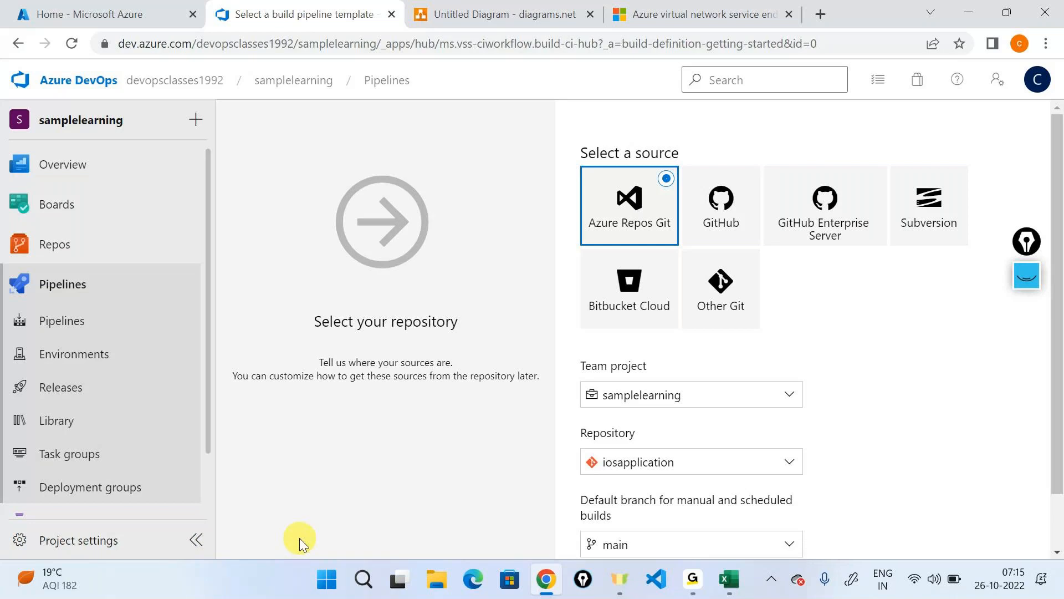
Clear the old pen drawings, tick every source except Subversion, and circle Azure Repos Git.
left_click(1020, 287)
left_click(1027, 449)
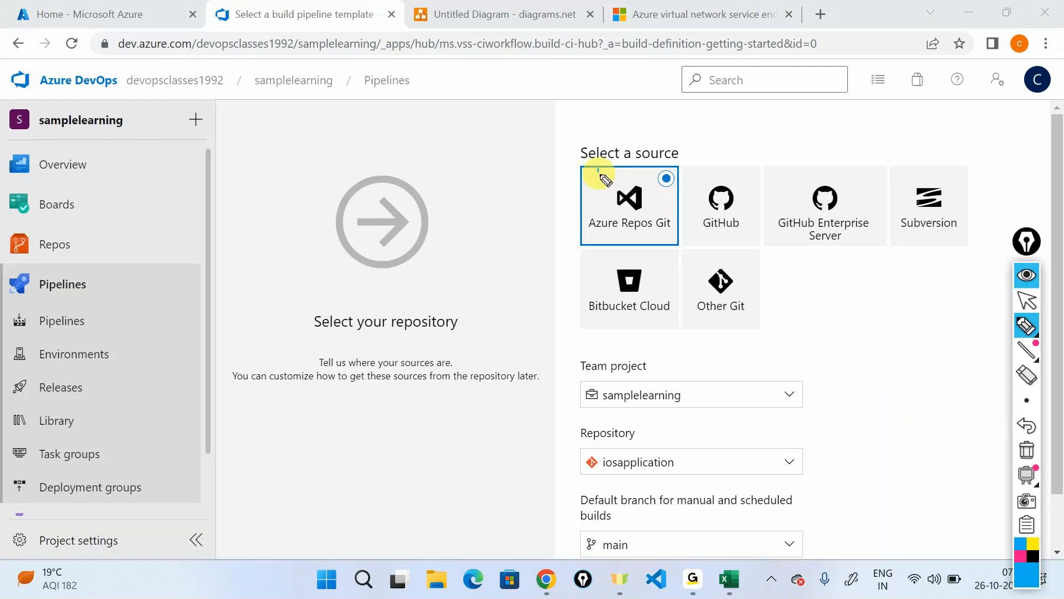
left_click_drag(599, 173, 649, 143)
left_click_drag(700, 169, 770, 133)
left_click_drag(830, 179, 879, 147)
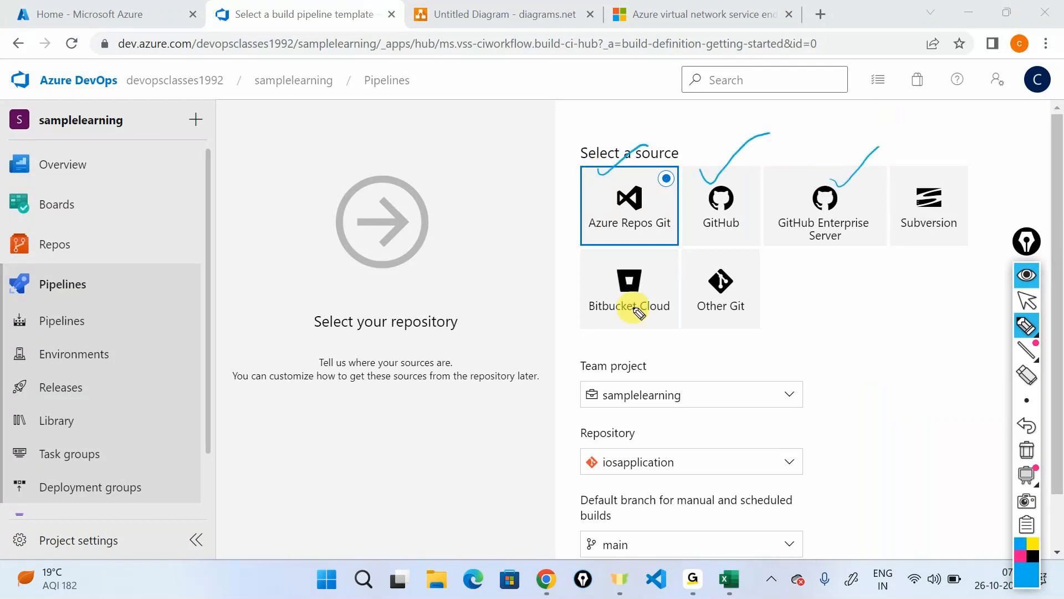
left_click_drag(633, 308, 650, 300)
mouse_move(737, 277)
left_mouse_down()
mouse_move(749, 283)
mouse_move(771, 247)
left_mouse_up()
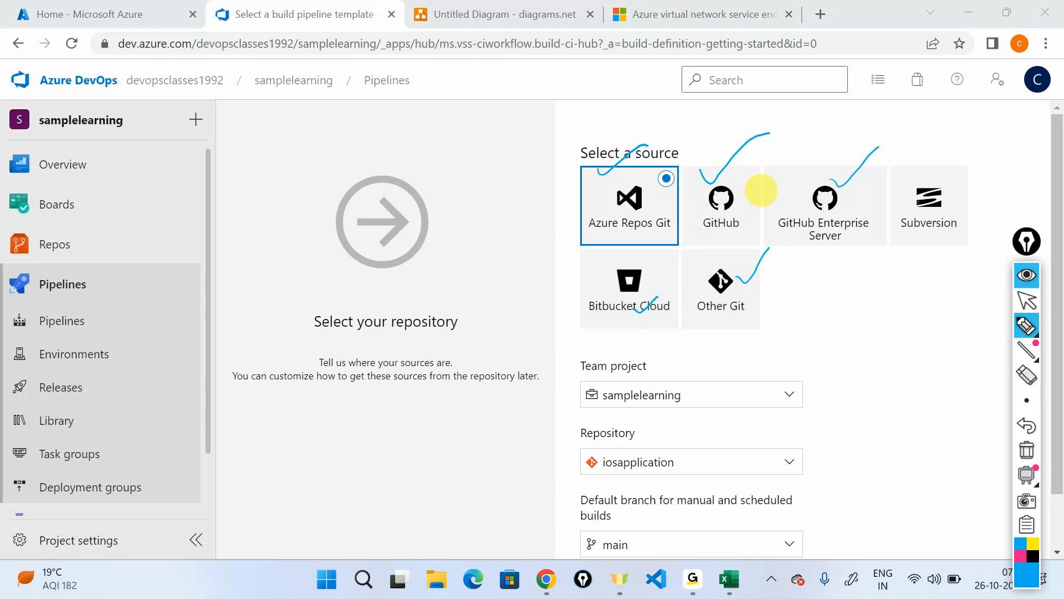
mouse_move(619, 122)
left_mouse_down()
mouse_move(539, 214)
mouse_move(577, 131)
left_mouse_up()
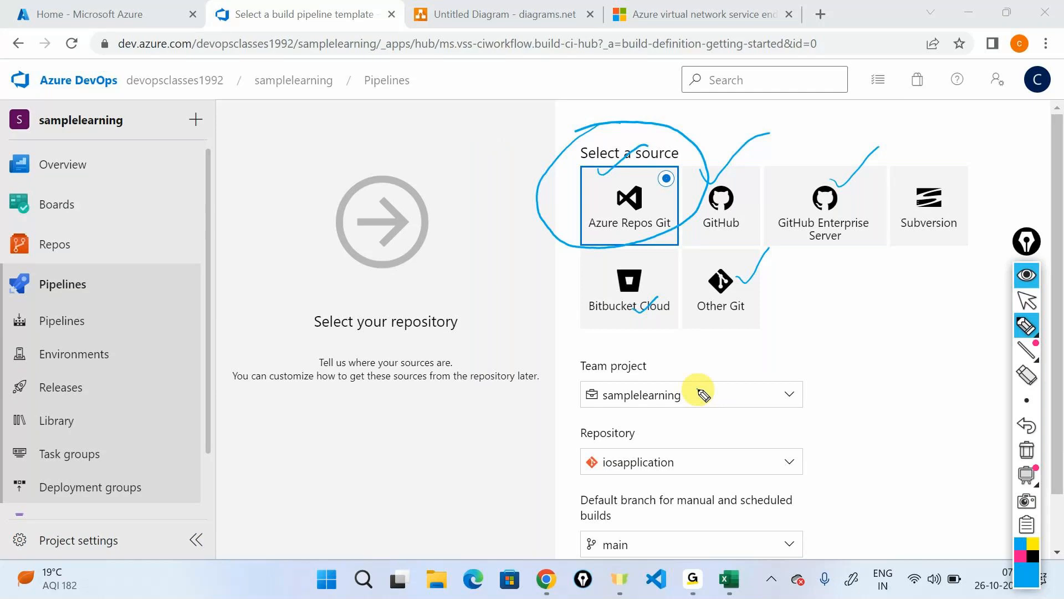
Tick the samplelearning project and iosapplication repository in pen, then draw an arrow to the default branch with a circled "develop" note.
left_click_drag(698, 391, 728, 374)
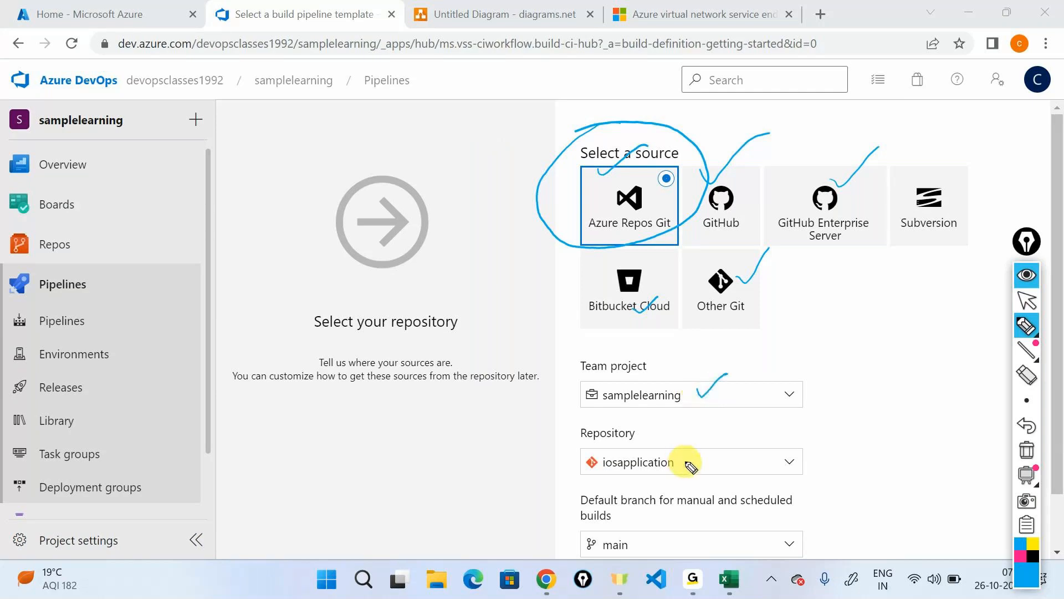
left_click_drag(685, 453, 713, 441)
left_click_drag(567, 498, 551, 550)
mouse_move(628, 546)
left_mouse_down()
mouse_move(642, 530)
mouse_move(661, 539)
mouse_move(684, 518)
mouse_move(705, 527)
mouse_move(615, 532)
left_mouse_up()
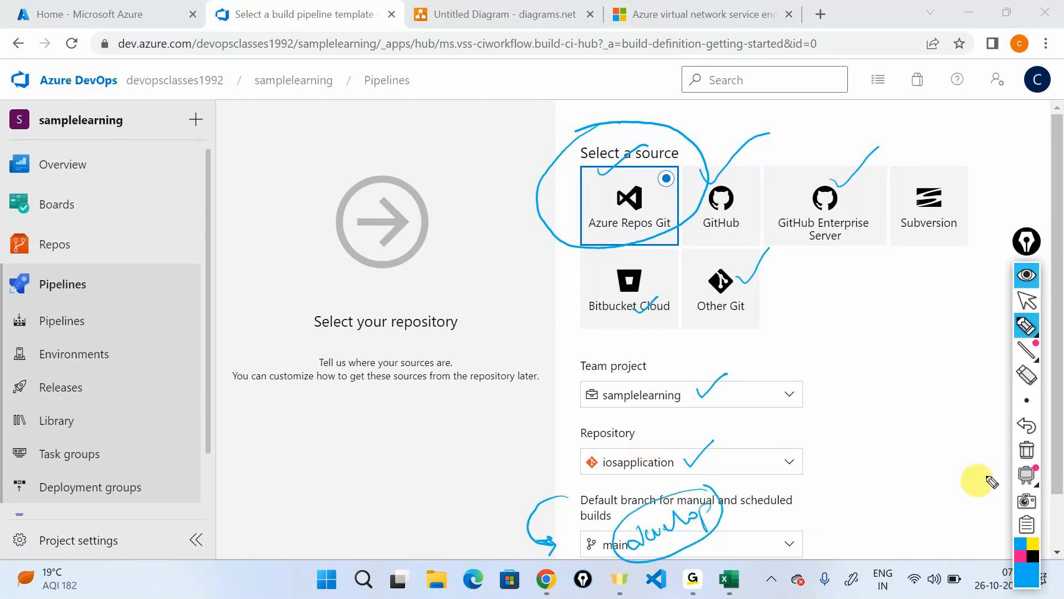
Return to the normal pointer, set the default branch for manual and scheduled builds to develop, and continue to template selection.
left_click(1027, 302)
scroll(820, 387, "down", 2)
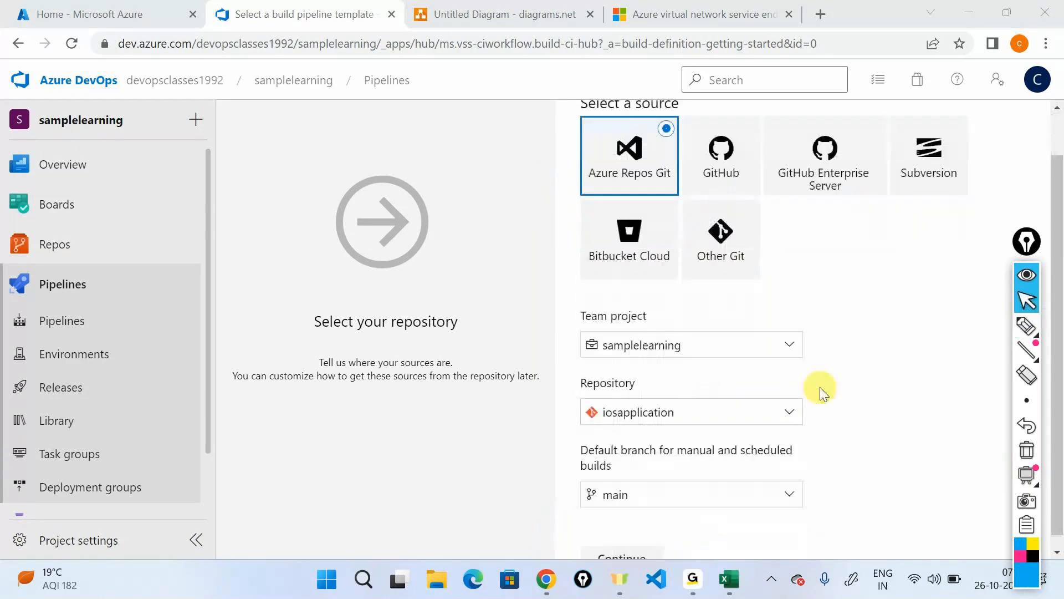
left_click(700, 487)
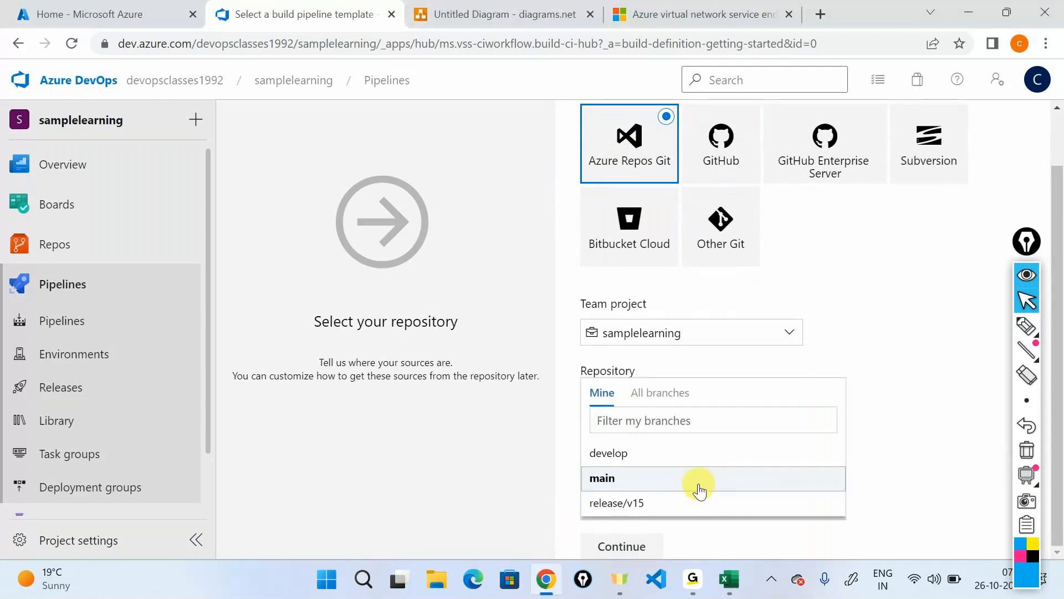
left_click(624, 458)
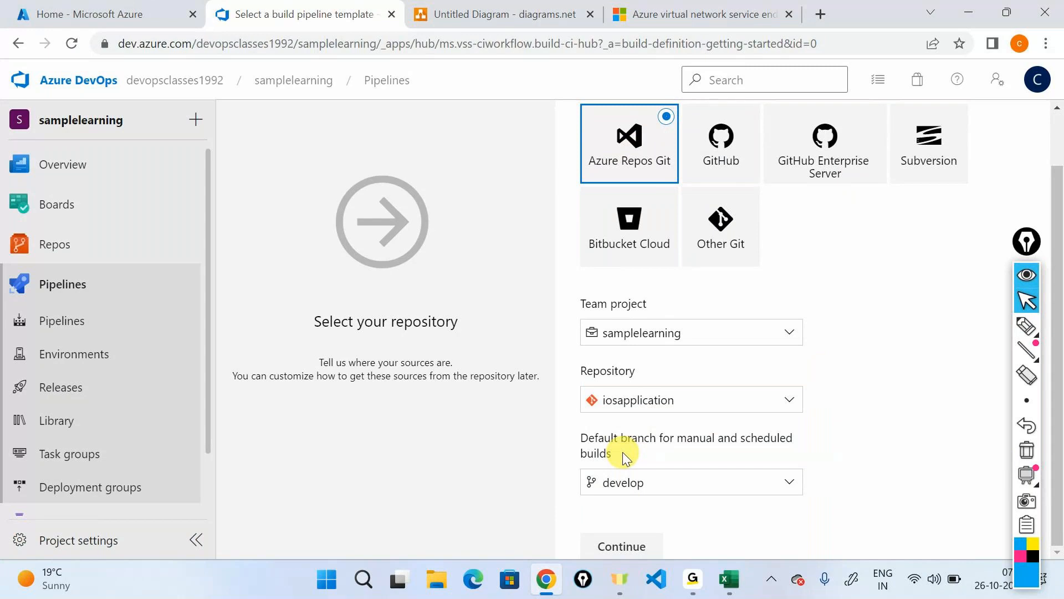
left_click(623, 545)
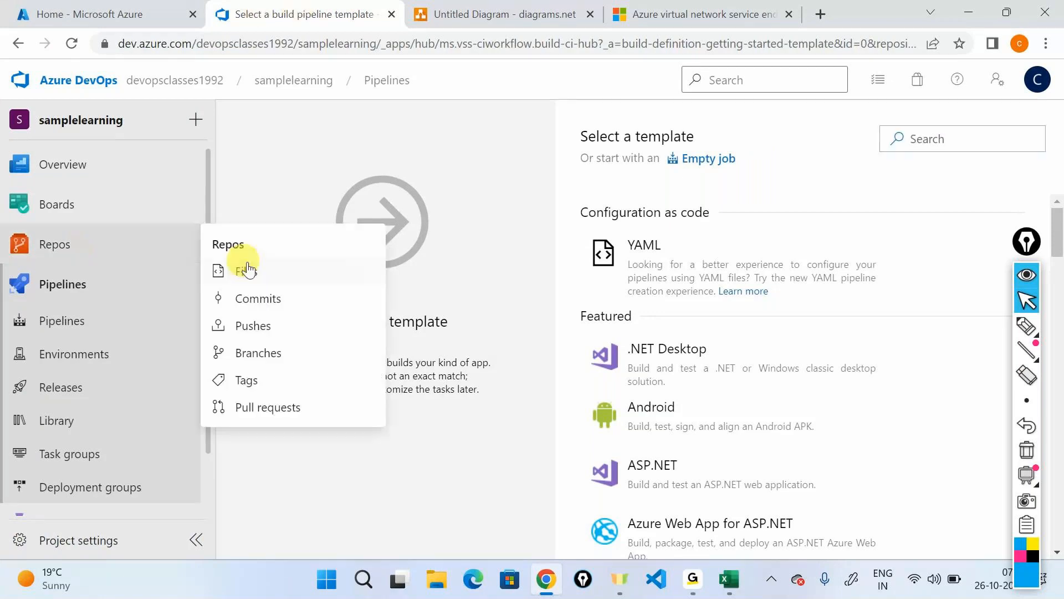
Open the project's Repos page in a new browser tab and switch to it.
left_click(248, 270)
left_click(679, 352)
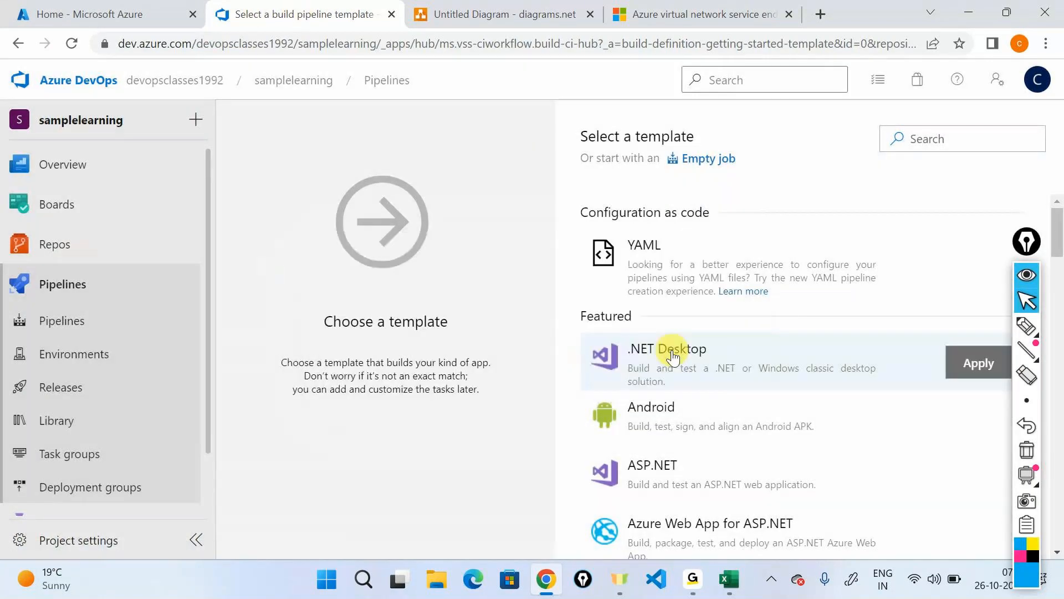
right_click(131, 244)
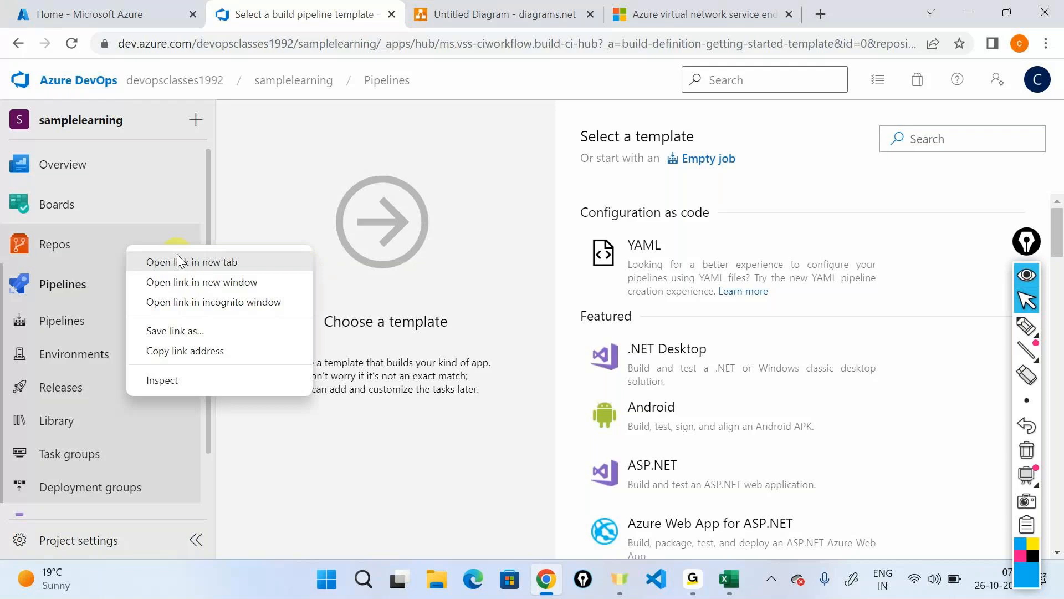
left_click(178, 254)
left_click(409, 8)
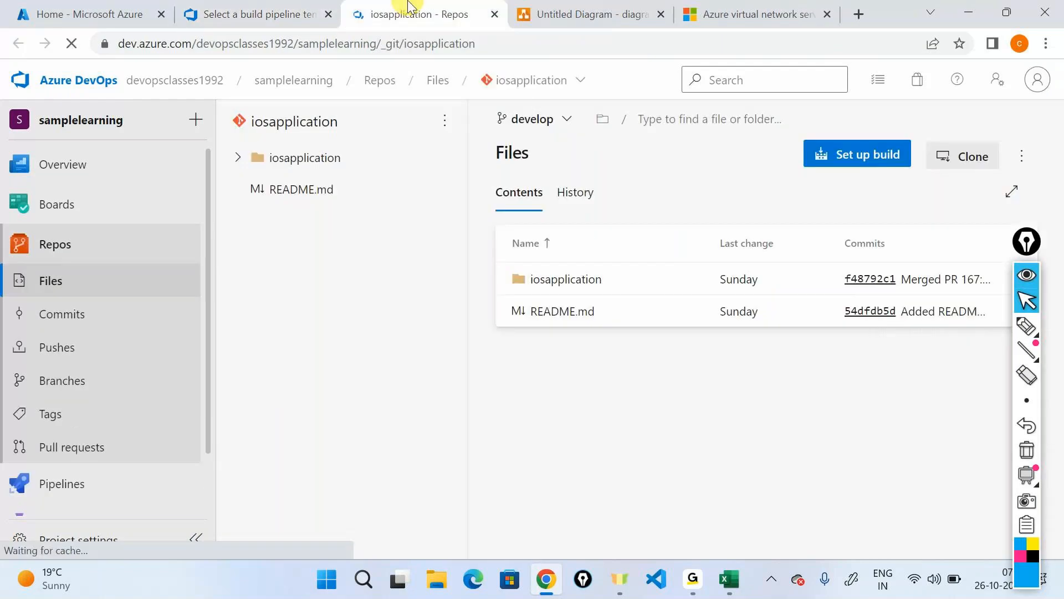
Open iosapplication.csproj from the nested iosapplication folder and highlight its TargetFramework value.
left_click(603, 276)
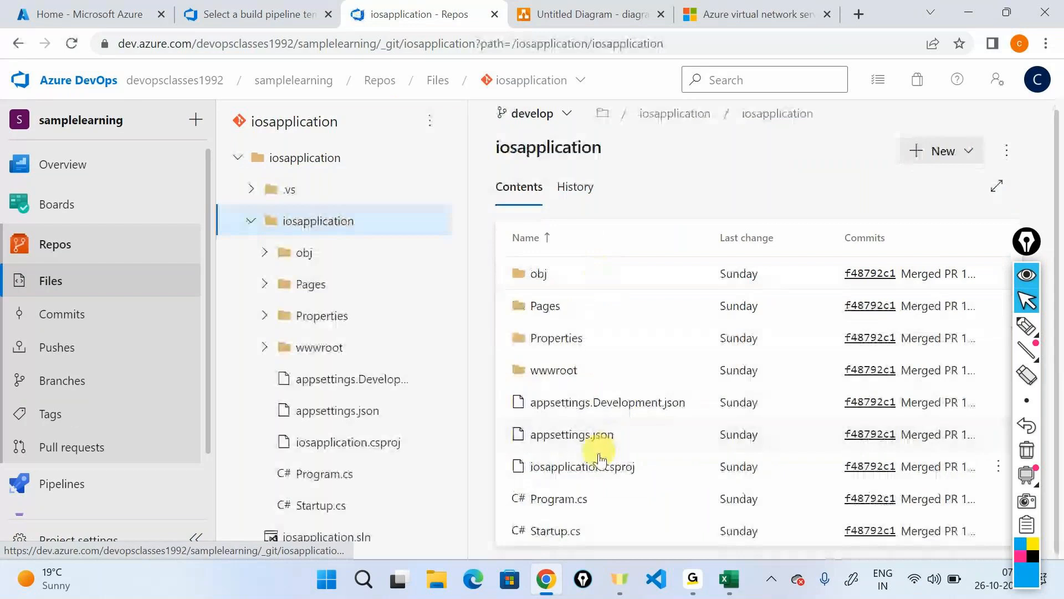
left_click(600, 469)
left_click(824, 280)
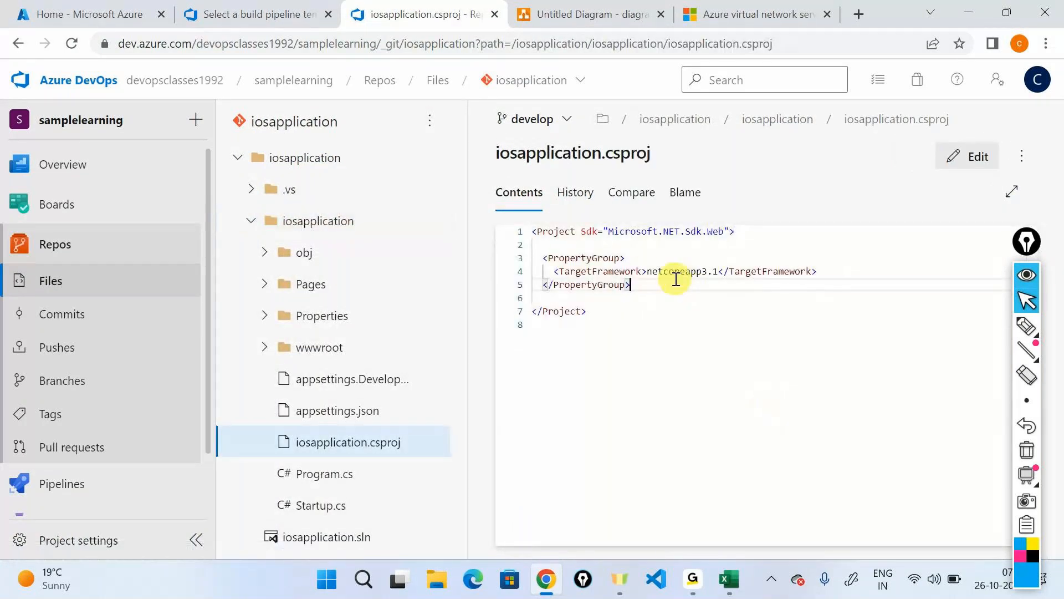
left_click_drag(643, 273, 719, 272)
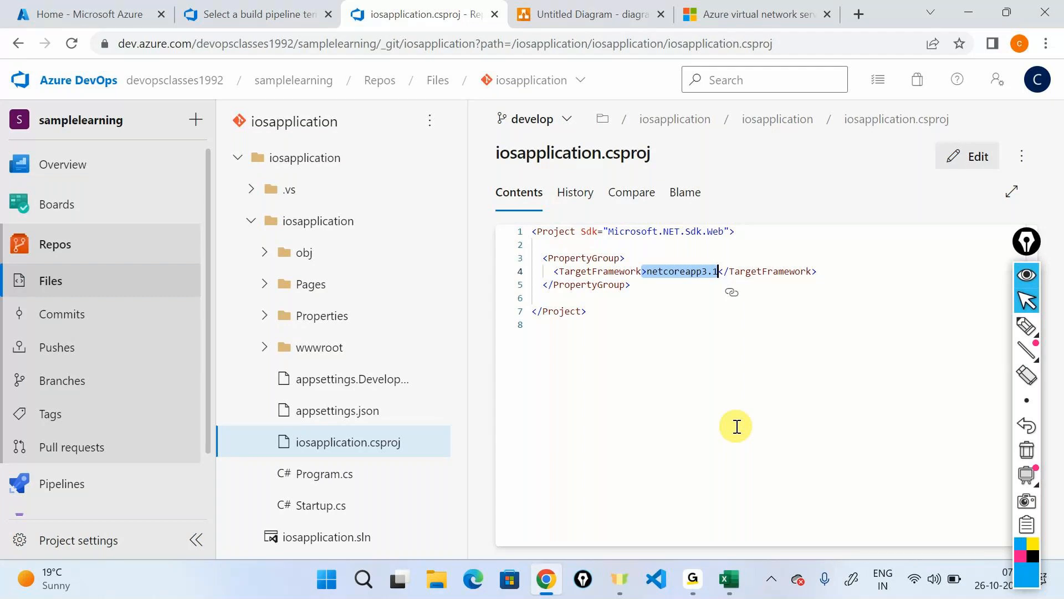
Back in the build pipeline template selection, search for ".NET" and apply the ASP.NET Core template.
left_click(286, 8)
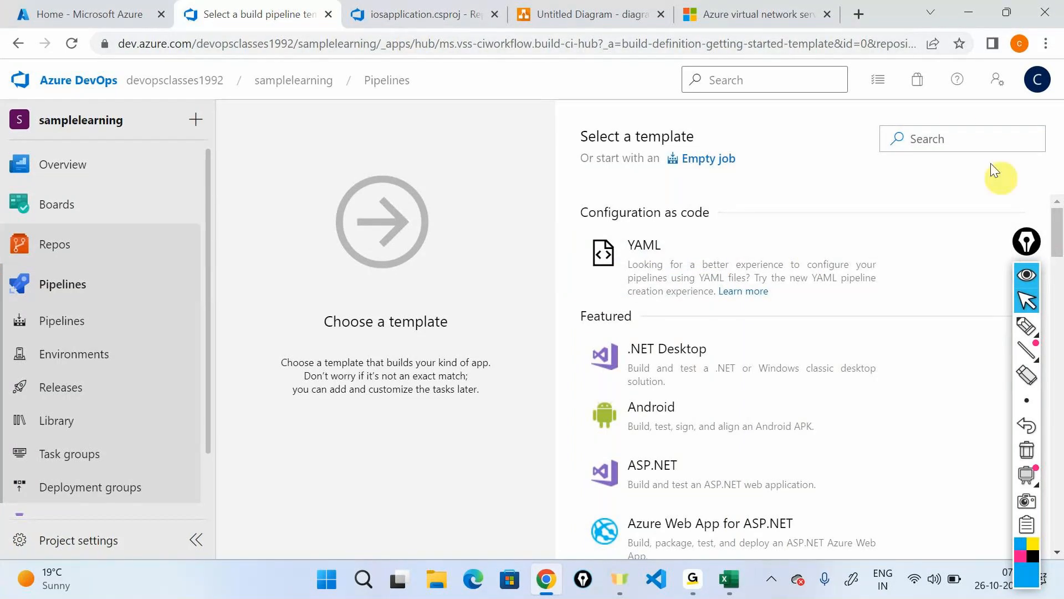
left_click(956, 142)
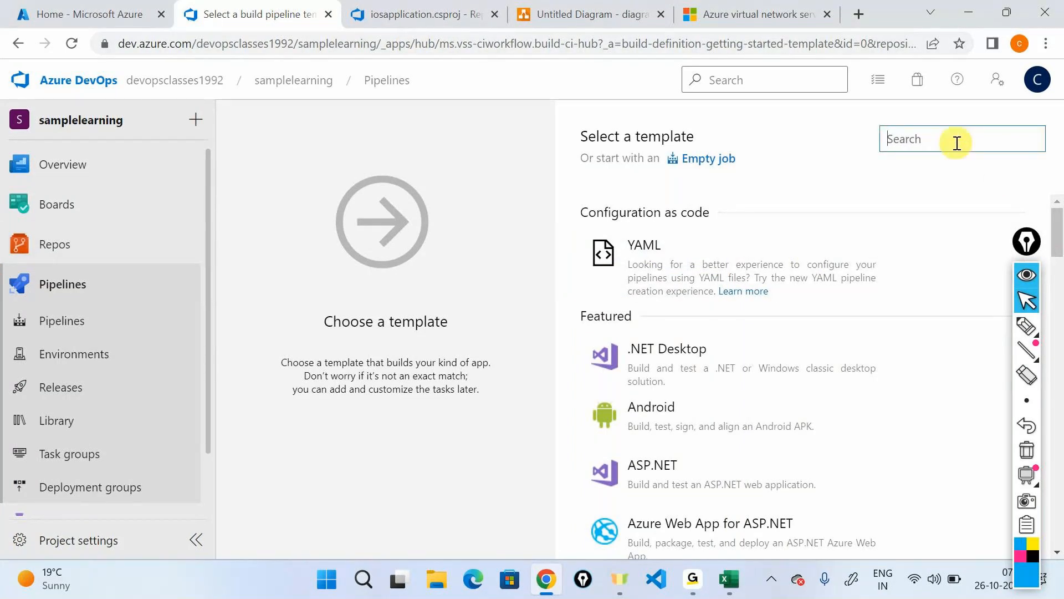
type(".NET")
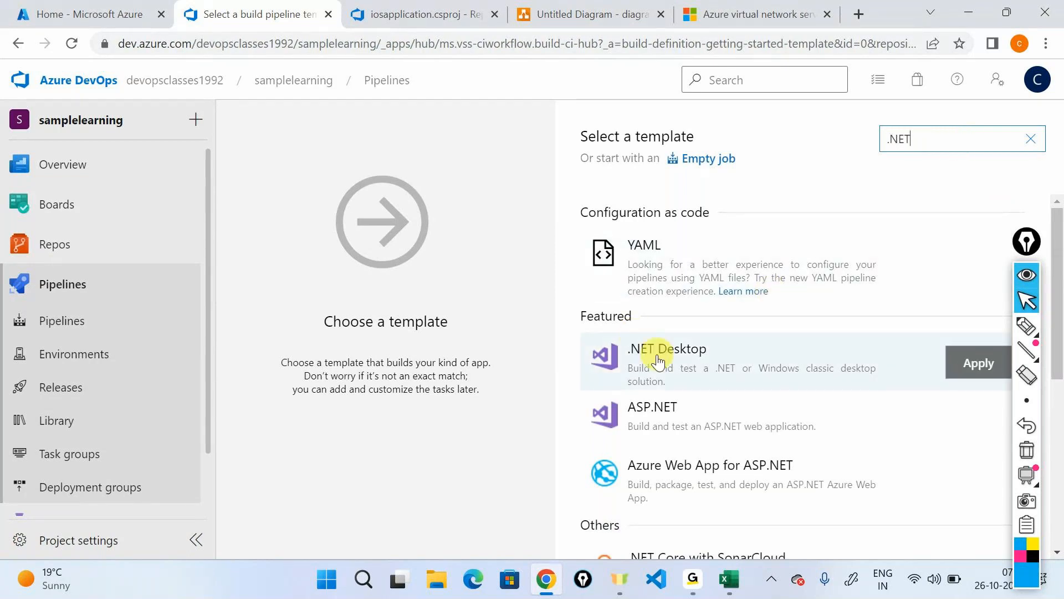
scroll(727, 382, "down", 3)
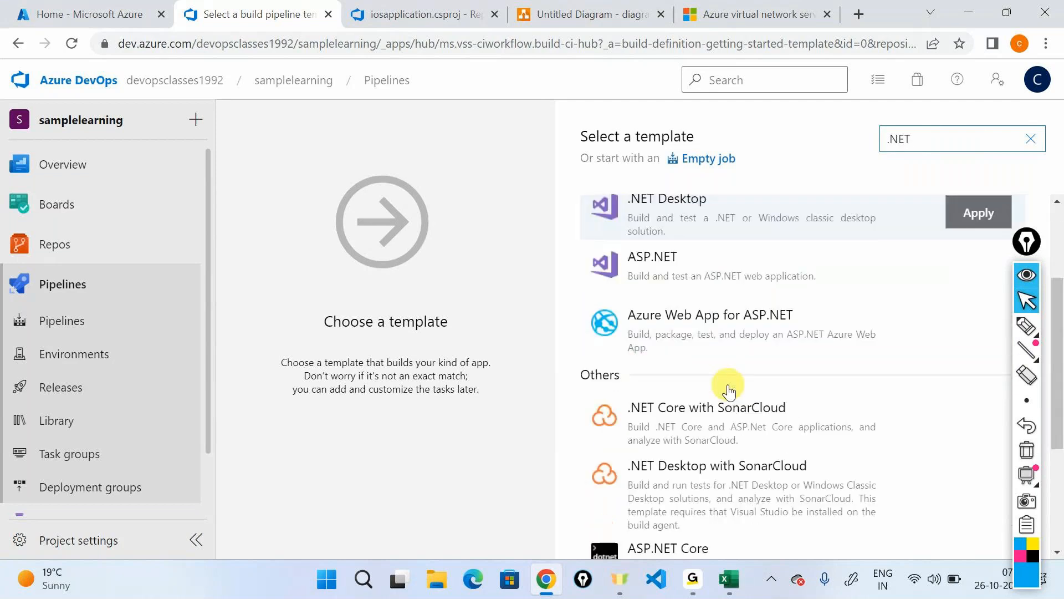
scroll(729, 388, "down", 3)
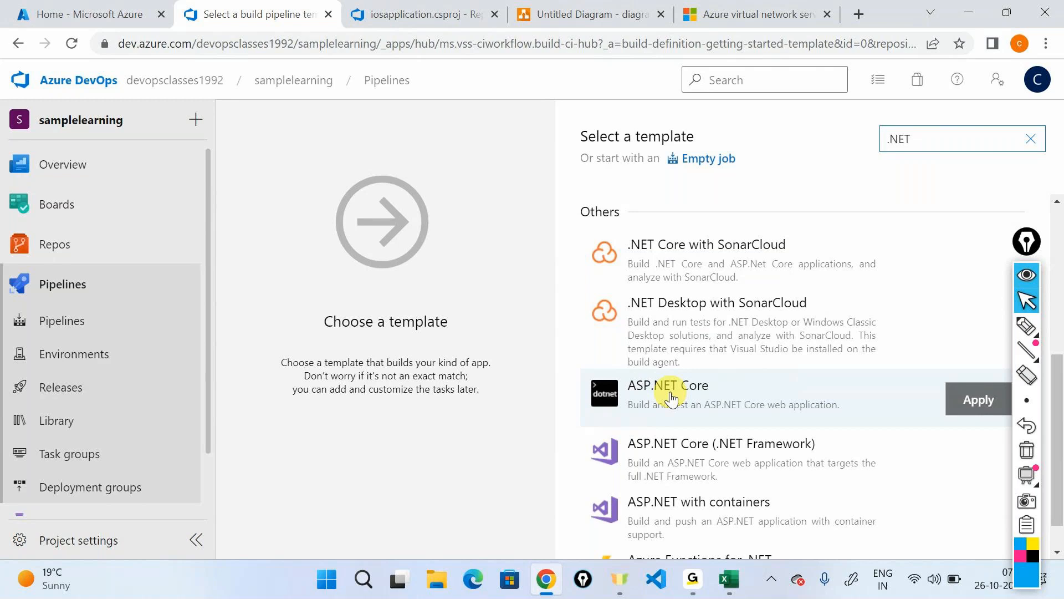
left_click(422, 11)
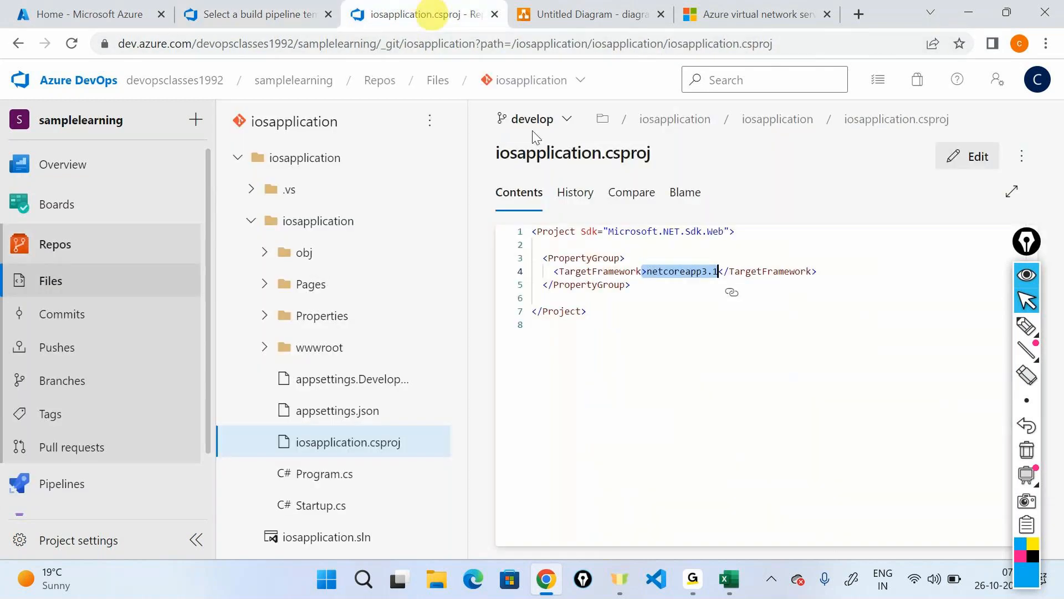
left_click(189, 11)
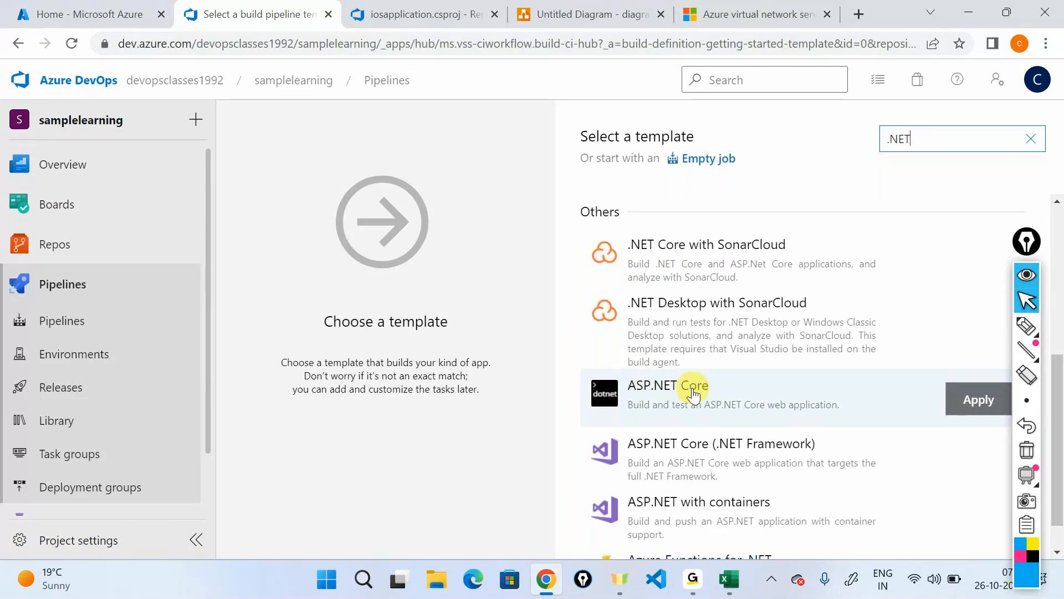
left_click(967, 399)
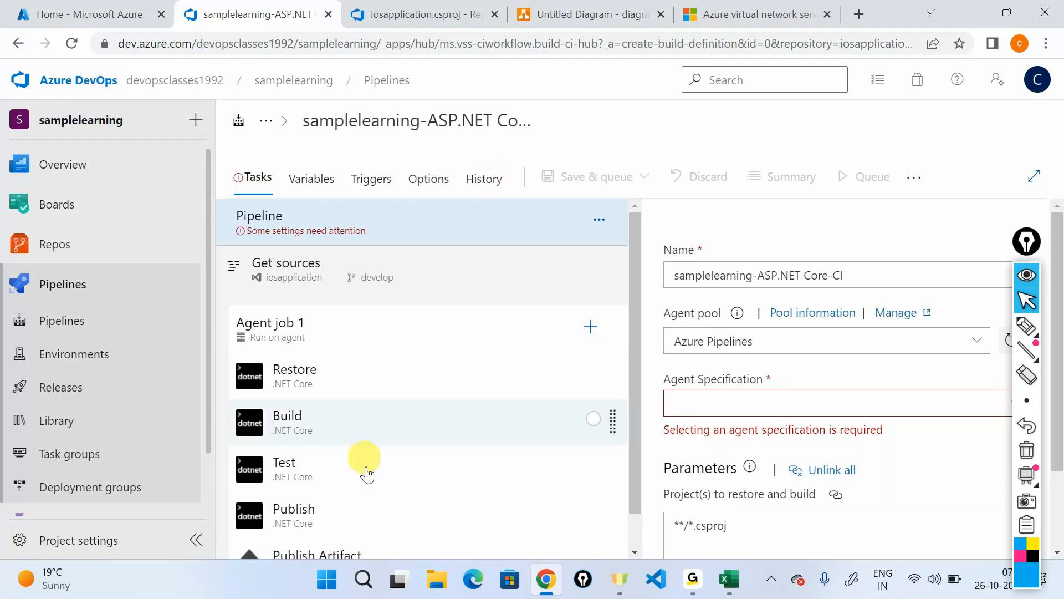
Bracket the tasks from Restore to Publish Artifact with the pen and handwrite an underlined, boxed "code build" note beside them.
scroll(366, 474, "down", 1)
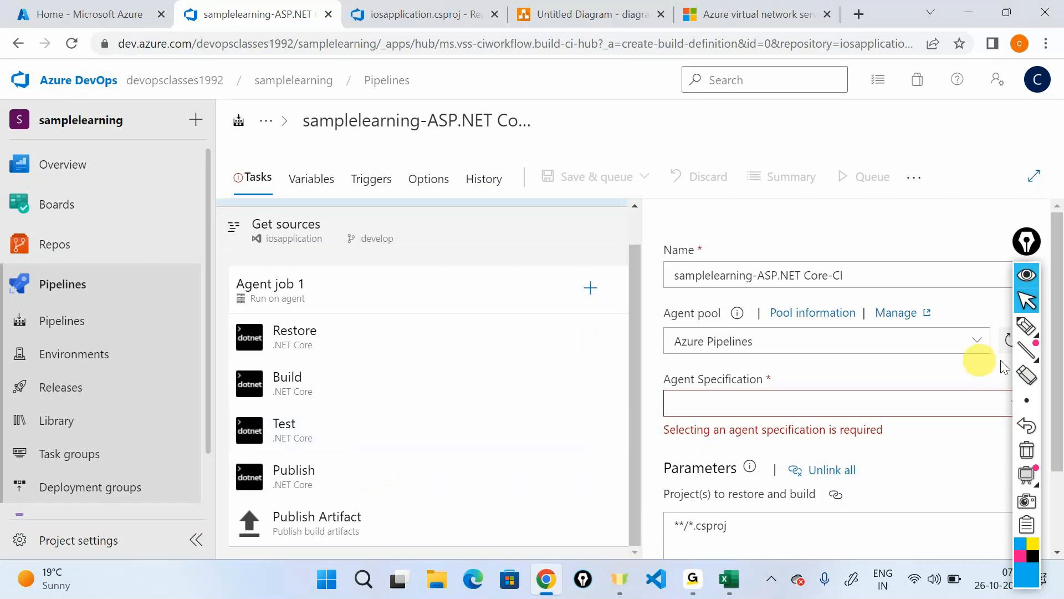
left_click(1027, 326)
mouse_move(358, 322)
left_mouse_down()
mouse_move(370, 328)
mouse_move(432, 509)
left_mouse_up()
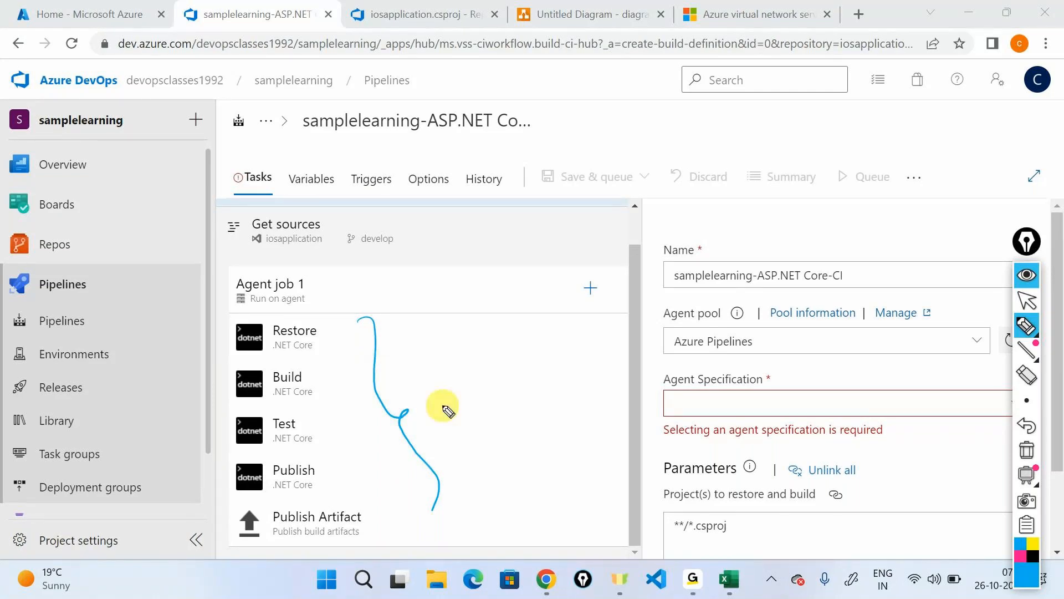
left_click_drag(442, 407, 458, 406)
mouse_move(460, 392)
left_mouse_down()
mouse_move(466, 407)
mouse_move(506, 388)
mouse_move(499, 373)
mouse_move(515, 368)
left_mouse_up()
mouse_move(447, 435)
left_mouse_down()
mouse_move(519, 403)
mouse_move(430, 424)
left_mouse_up()
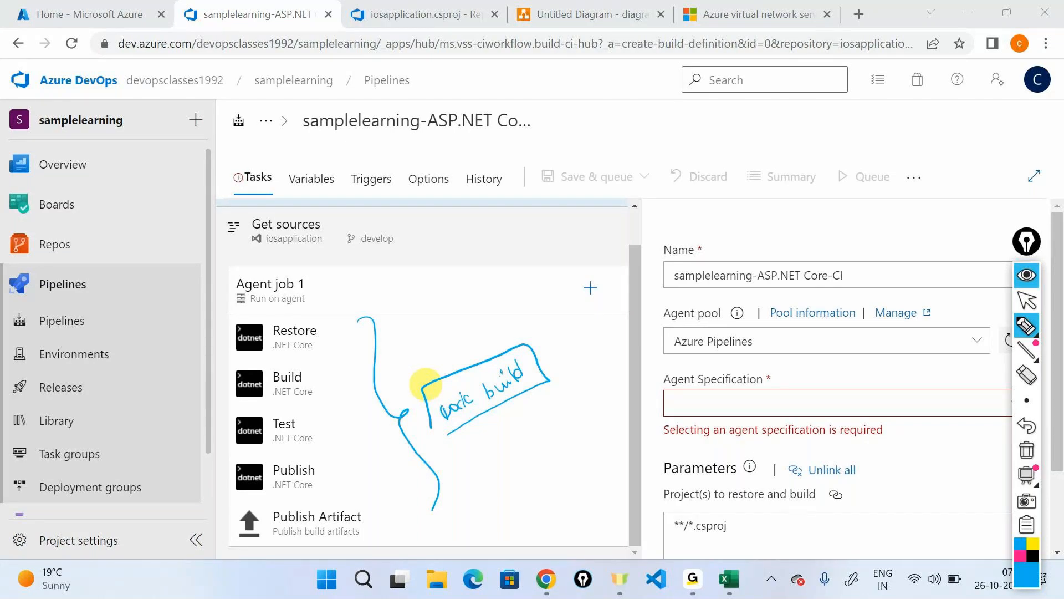
Outline the pipeline title with the pen, add an arrow to a handwritten "1 Name" note and a tick, and circle the Name field.
mouse_move(298, 145)
left_mouse_down()
mouse_move(294, 114)
mouse_move(302, 132)
left_mouse_up()
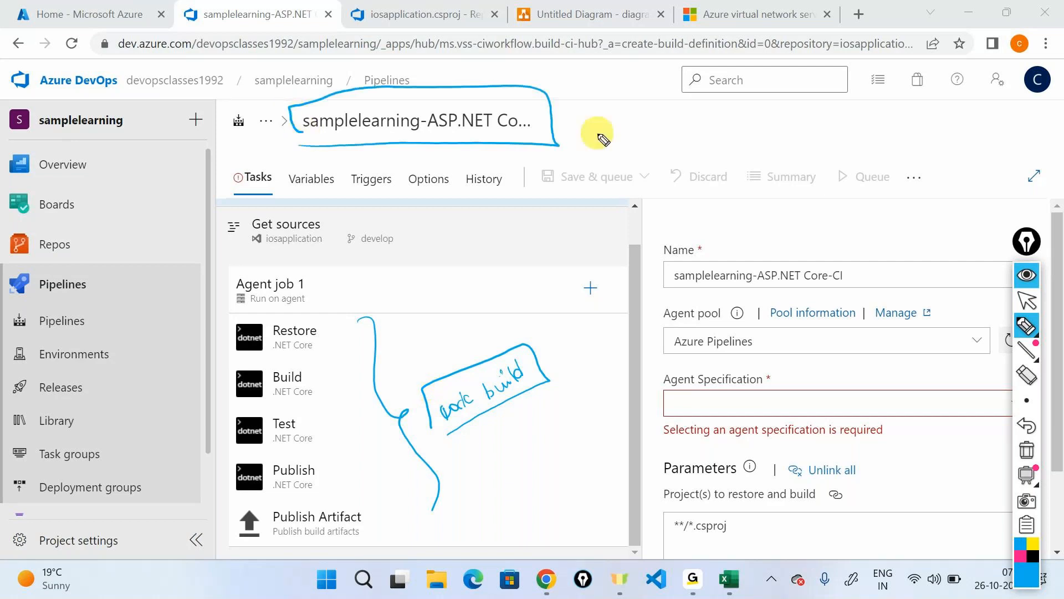
mouse_move(571, 136)
left_mouse_down()
mouse_move(688, 126)
mouse_move(630, 97)
left_mouse_up()
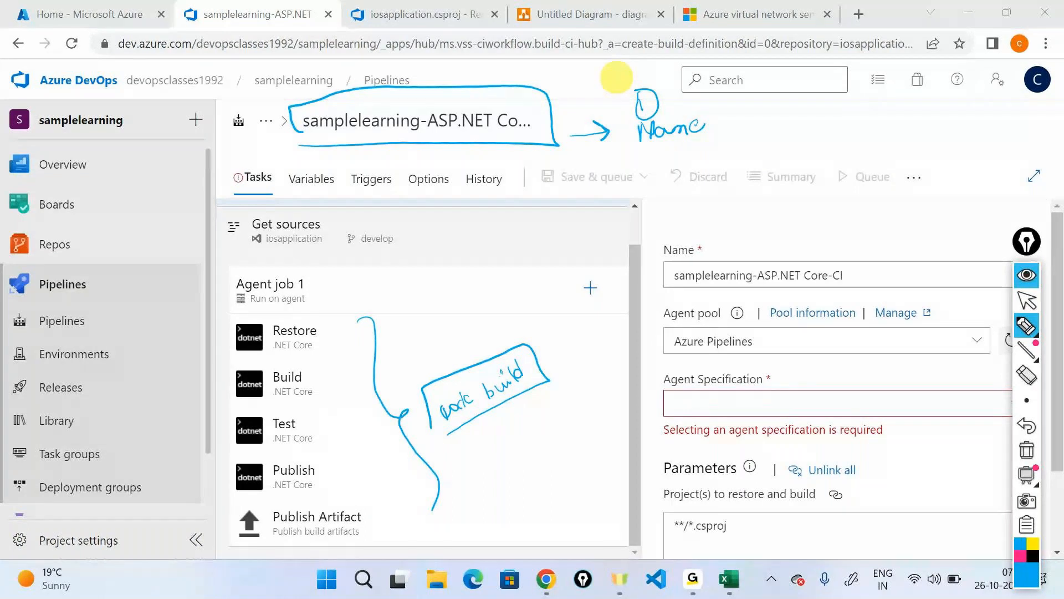
mouse_move(688, 232)
left_mouse_down()
mouse_move(657, 286)
mouse_move(760, 257)
mouse_move(693, 252)
left_mouse_up()
mouse_move(566, 105)
left_mouse_down()
mouse_move(593, 108)
mouse_move(617, 85)
left_mouse_up()
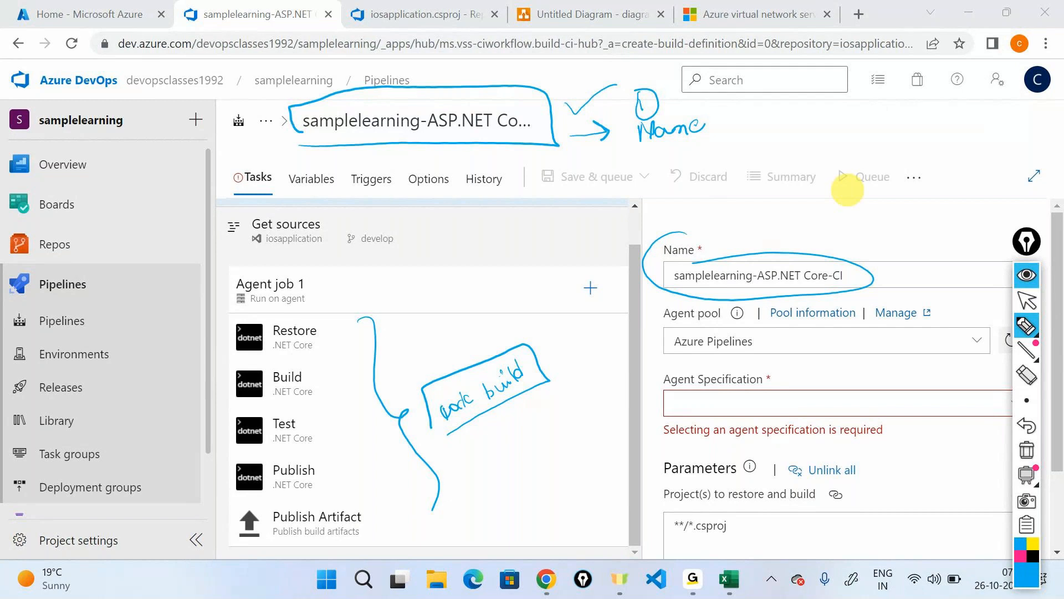
Bracket the Agent pool and Agent Specification settings with an arrow pointing to them, and hide the pen annotations.
mouse_move(577, 347)
left_mouse_down()
mouse_move(652, 315)
mouse_move(646, 325)
mouse_move(649, 310)
mouse_move(664, 411)
left_mouse_up()
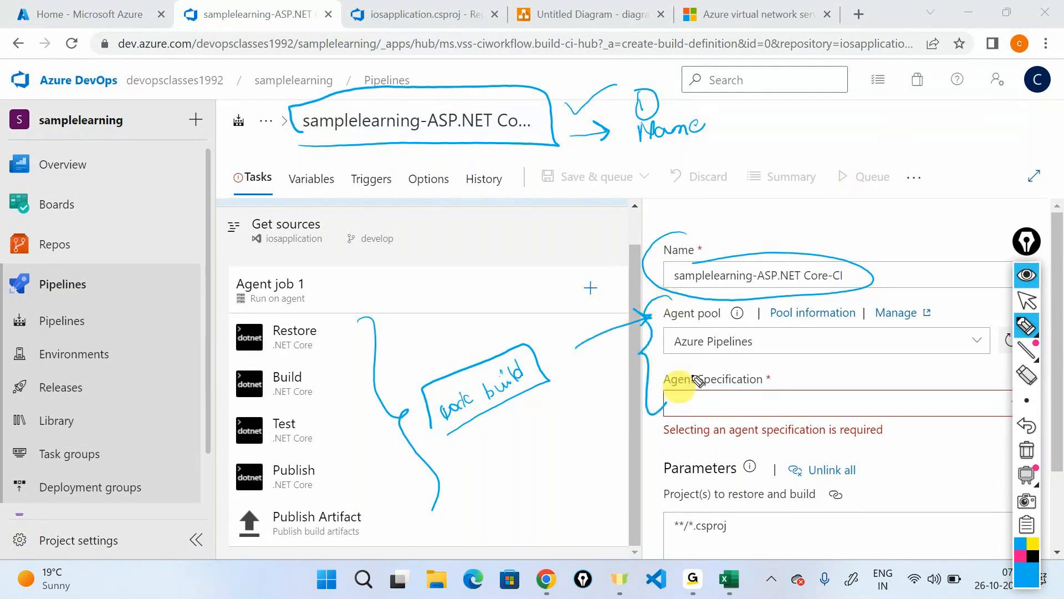
left_click_drag(771, 300, 784, 415)
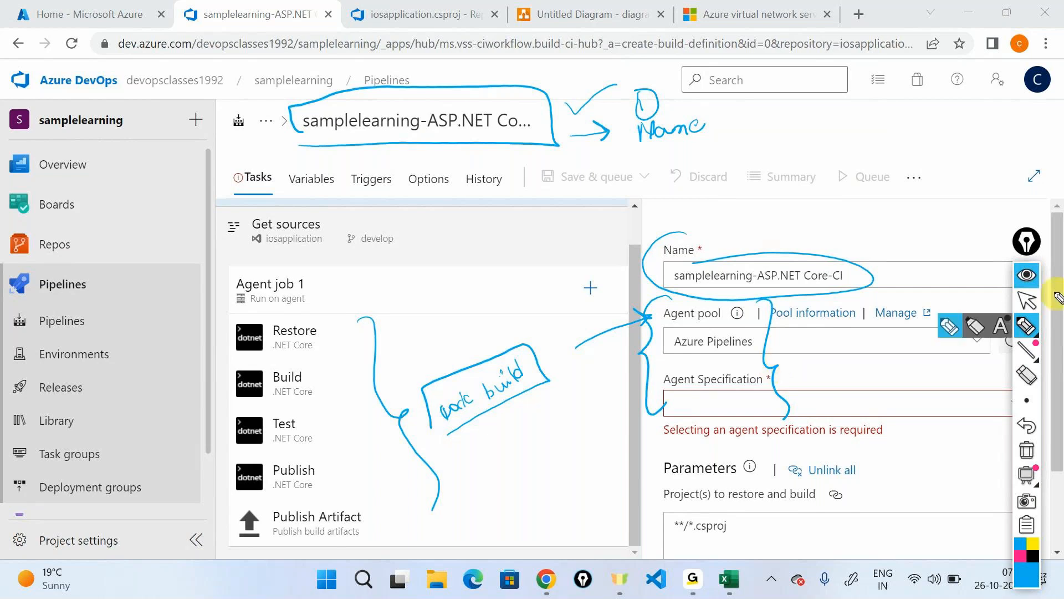
left_click(1027, 275)
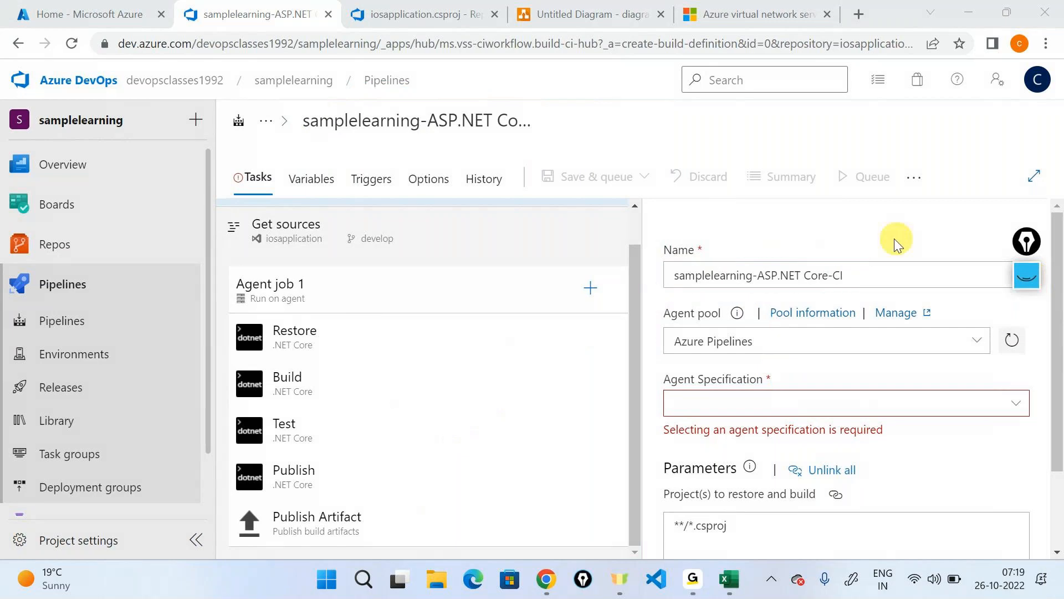
Rename the build pipeline as dotnetapplicationbuild and highlight the Agent pool label.
triple_click(886, 274)
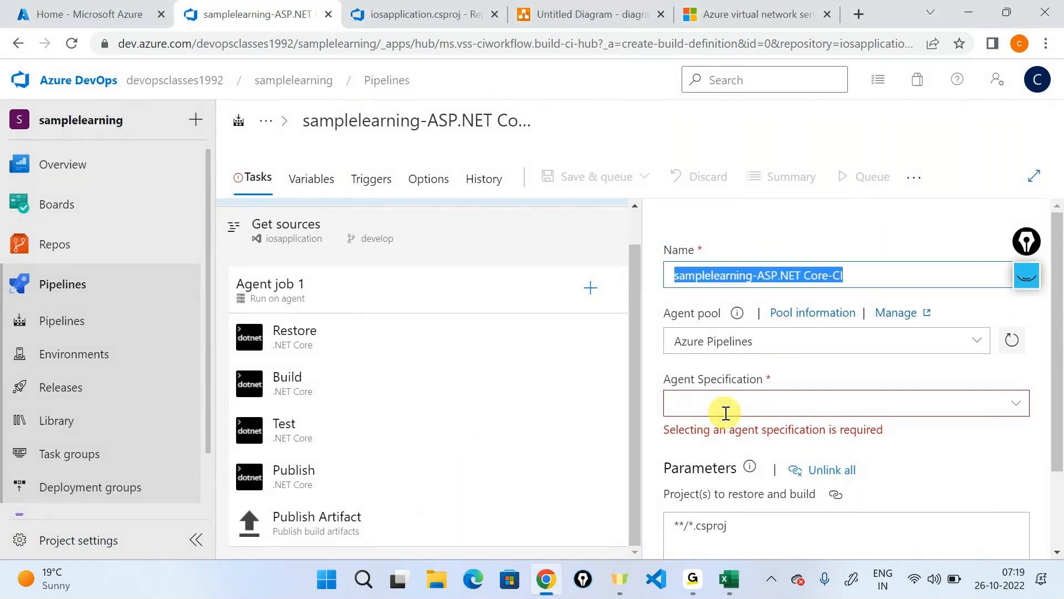
key("BackSpace")
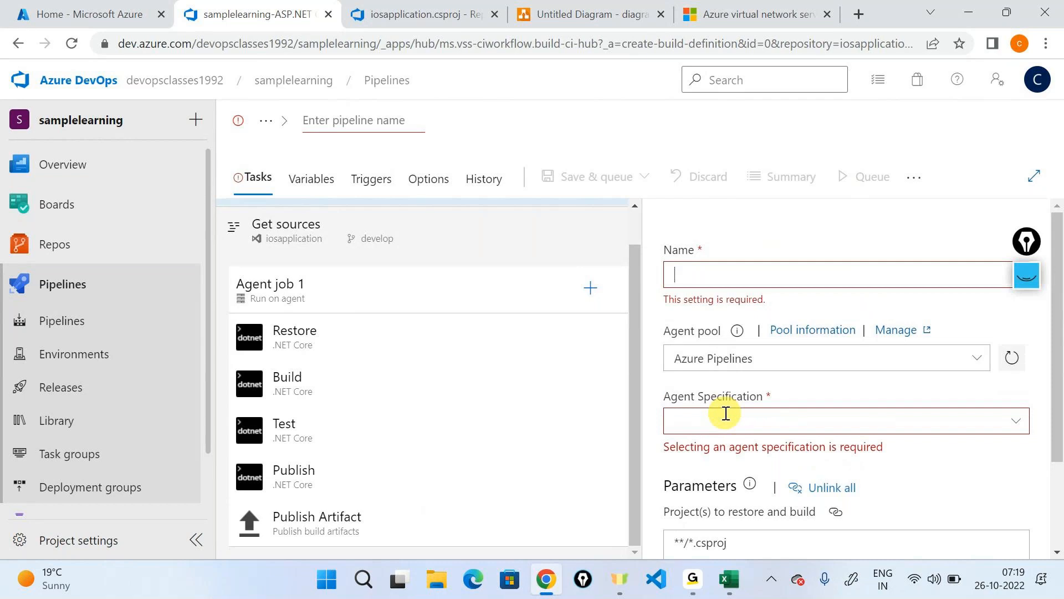
type("dotne")
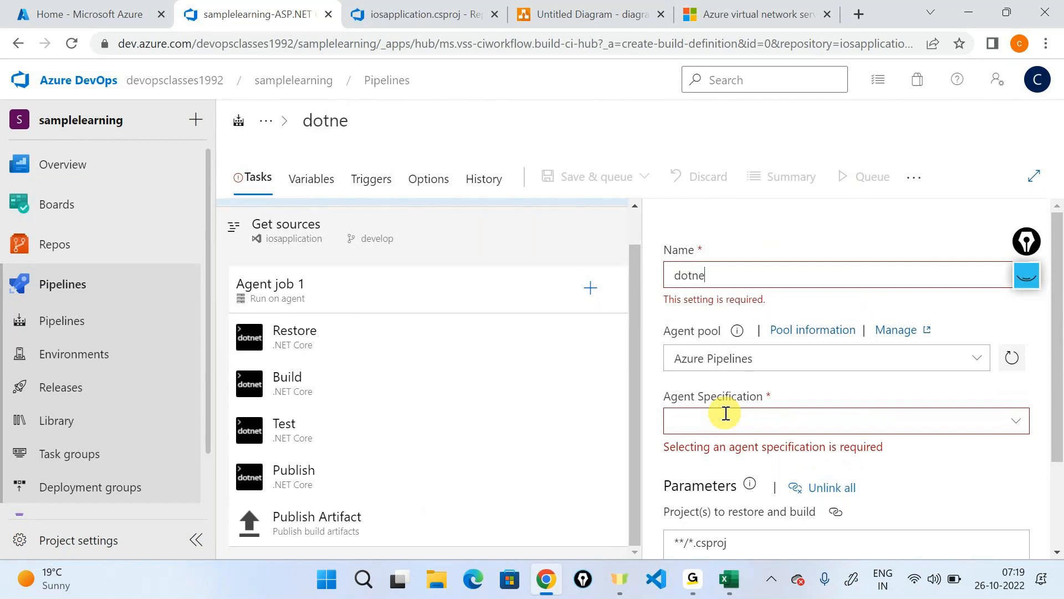
type("tapplica")
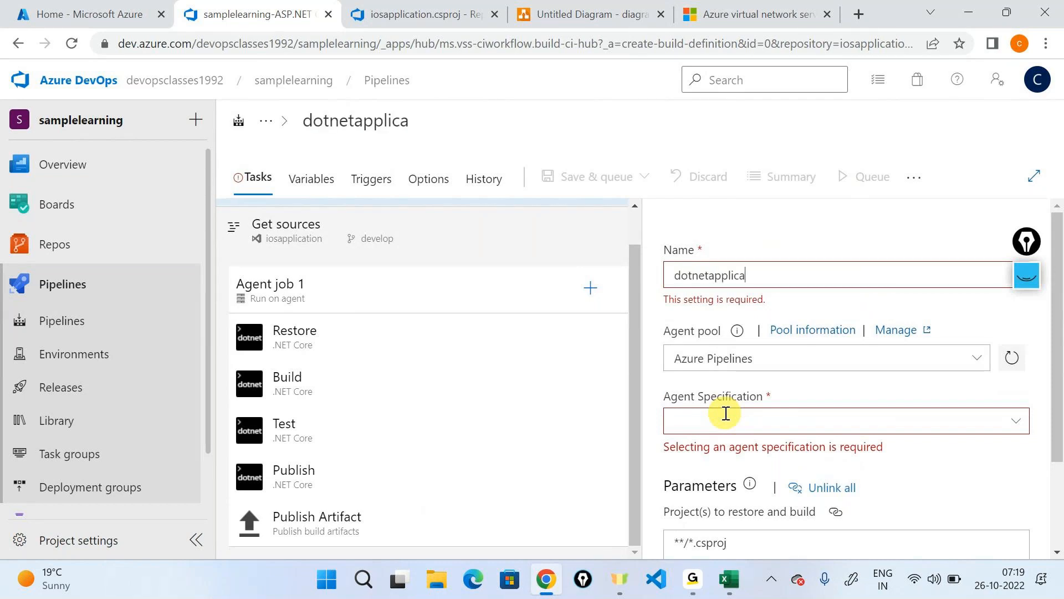
type("tionbuild")
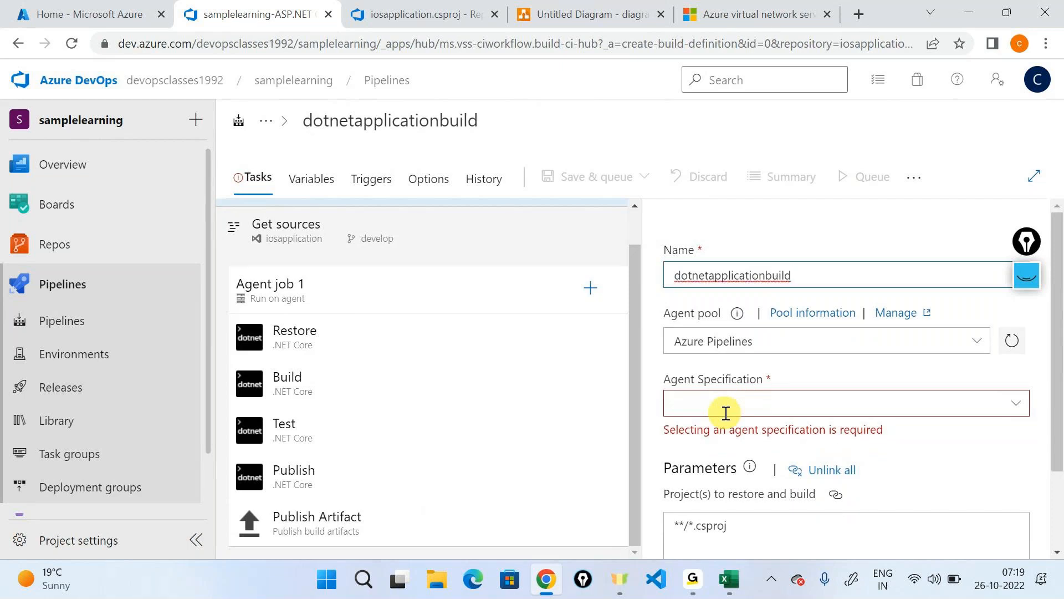
left_click(665, 315)
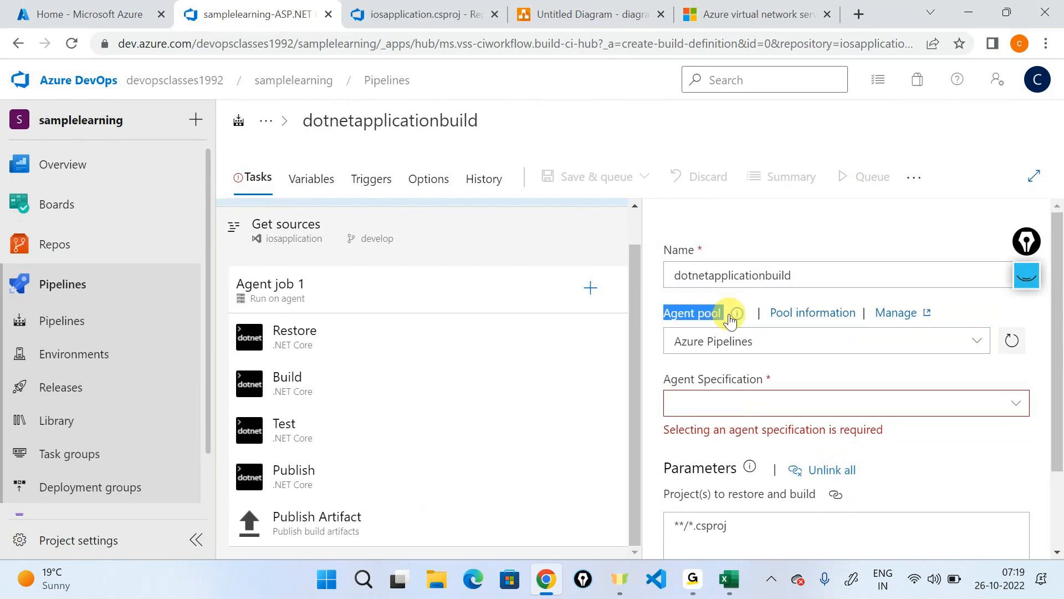
Switch to the diagrams.net tab, add a second page to the diagram, and place a text label reading "Code" on it.
left_click(621, 7)
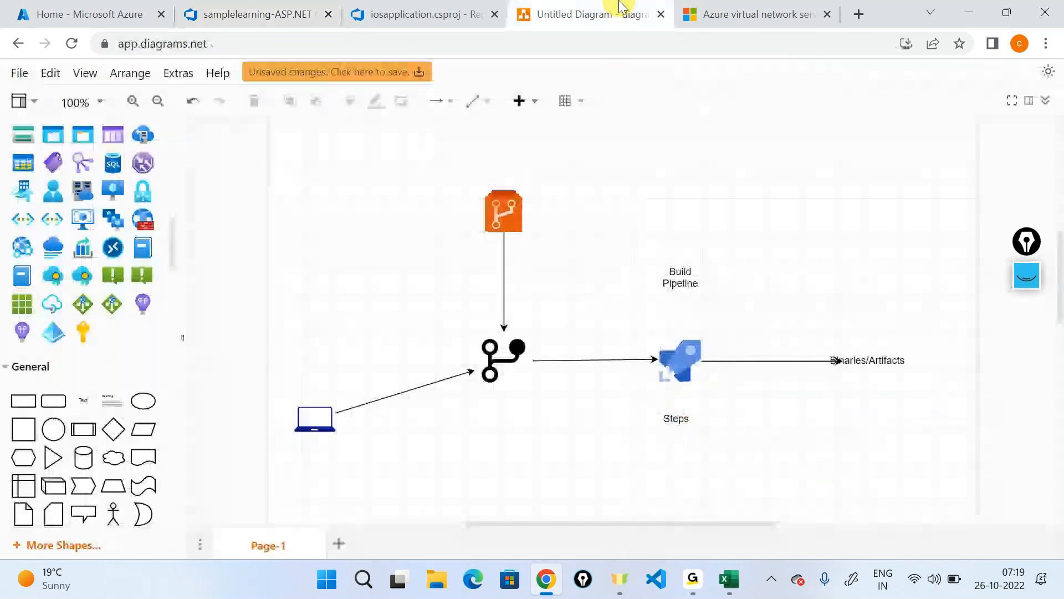
left_click(340, 544)
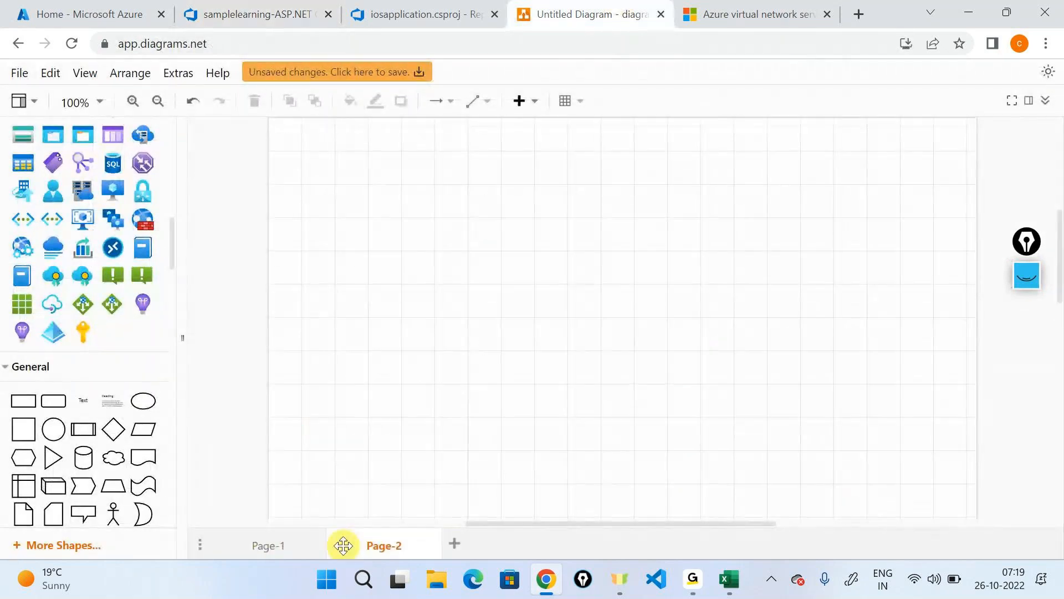
left_click_drag(82, 399, 335, 306)
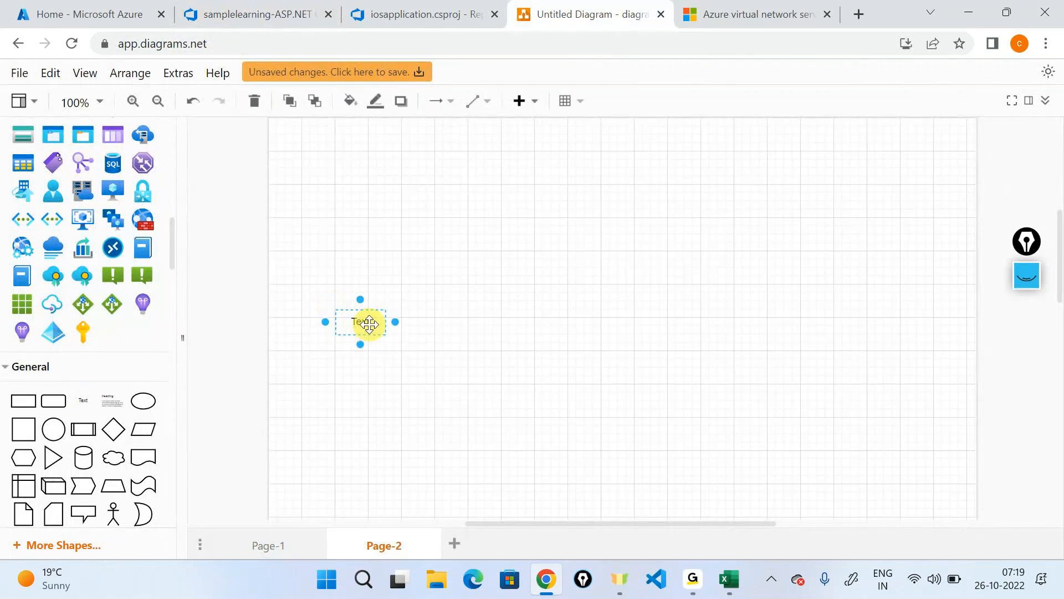
double_click(370, 325)
type("Code")
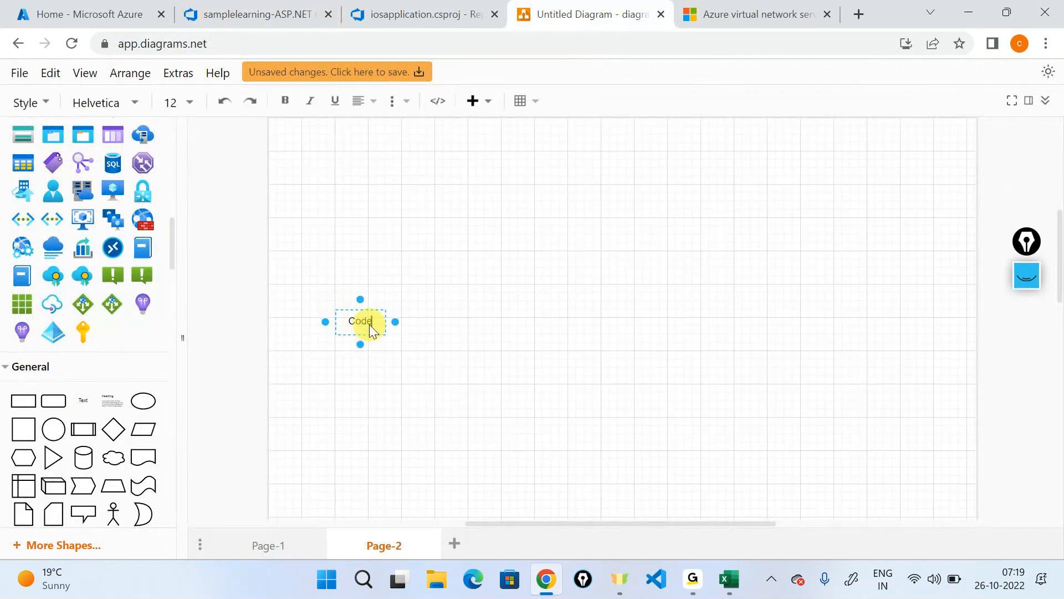
left_click(472, 250)
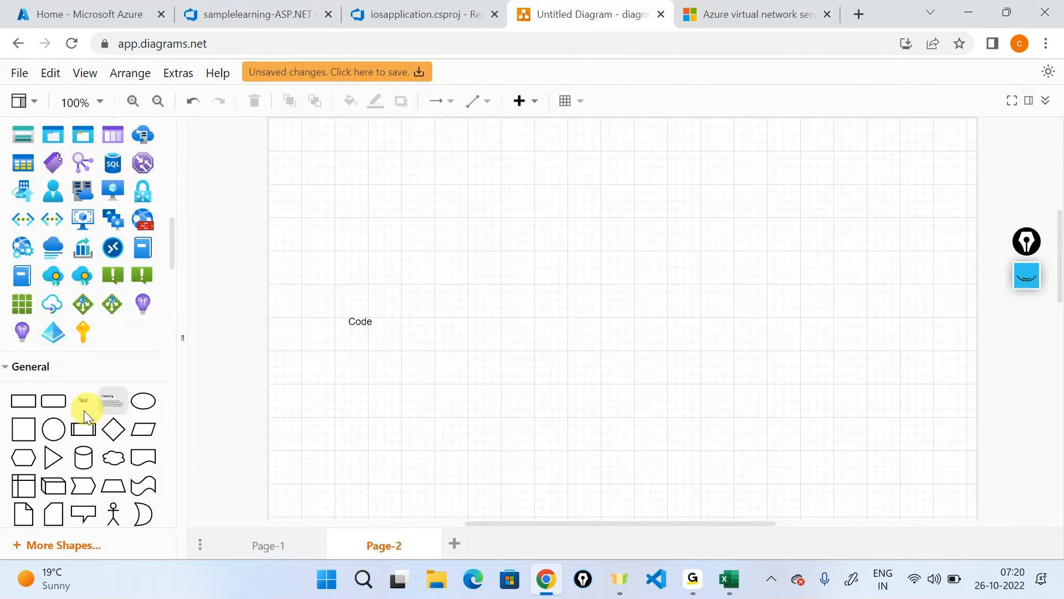
Search the shape library for "laptop" and place the dark blue laptop shape below and to the right of the Code label.
mouse_move(117, 420)
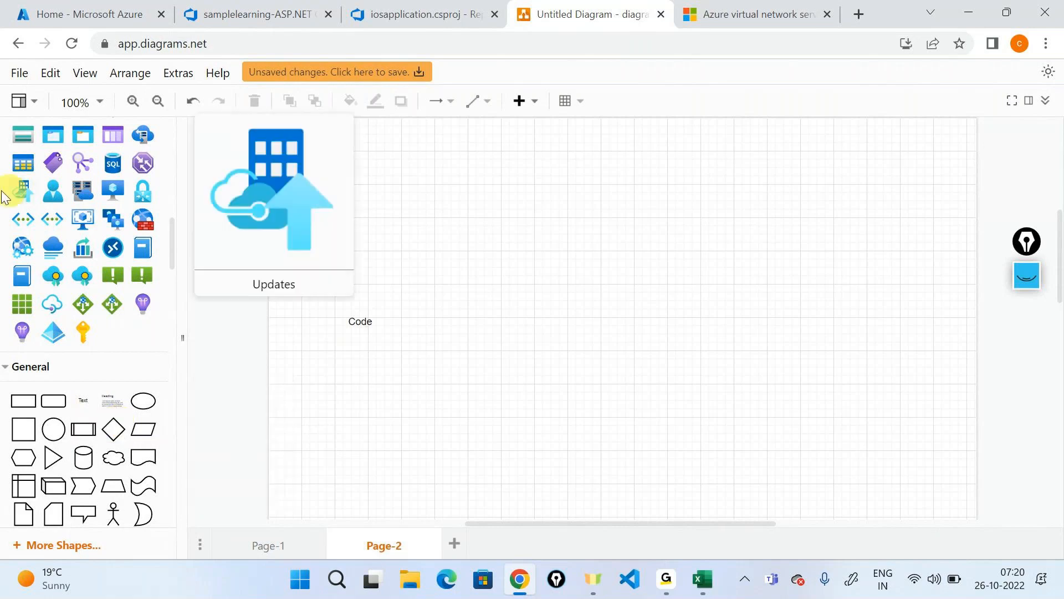
scroll(78, 280, "up", 3)
scroll(79, 280, "up", 3)
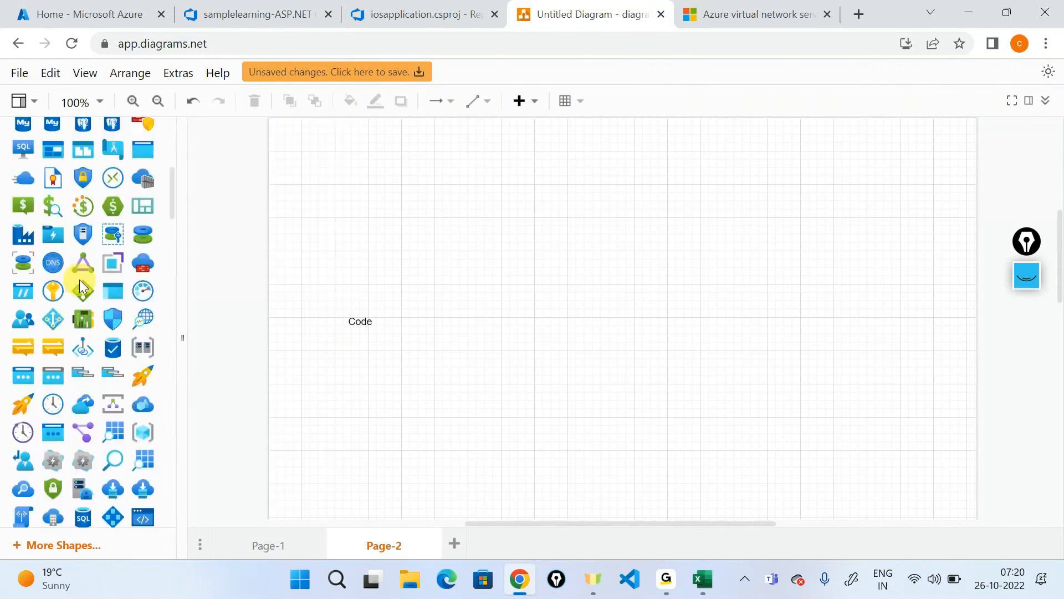
scroll(79, 279, "up", 5)
double_click(84, 138)
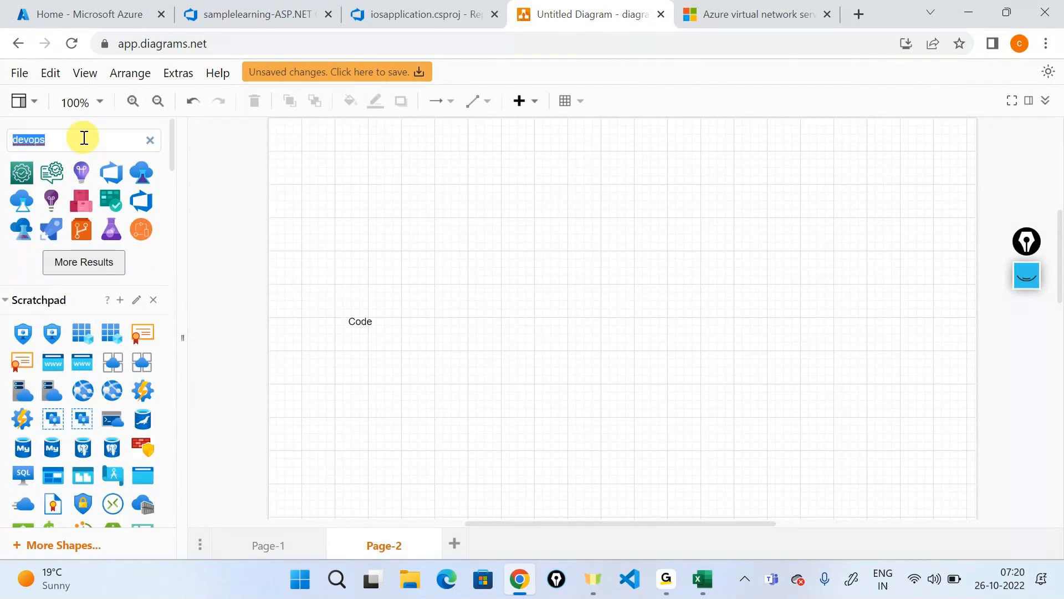
type("laptop")
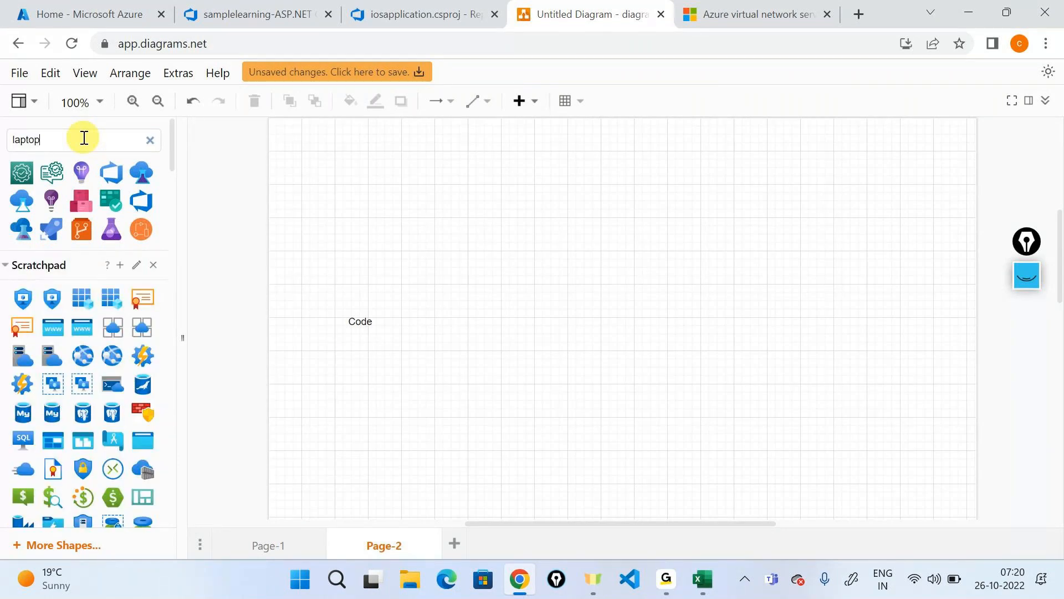
key("Return")
left_click_drag(21, 201, 451, 430)
left_click(739, 420)
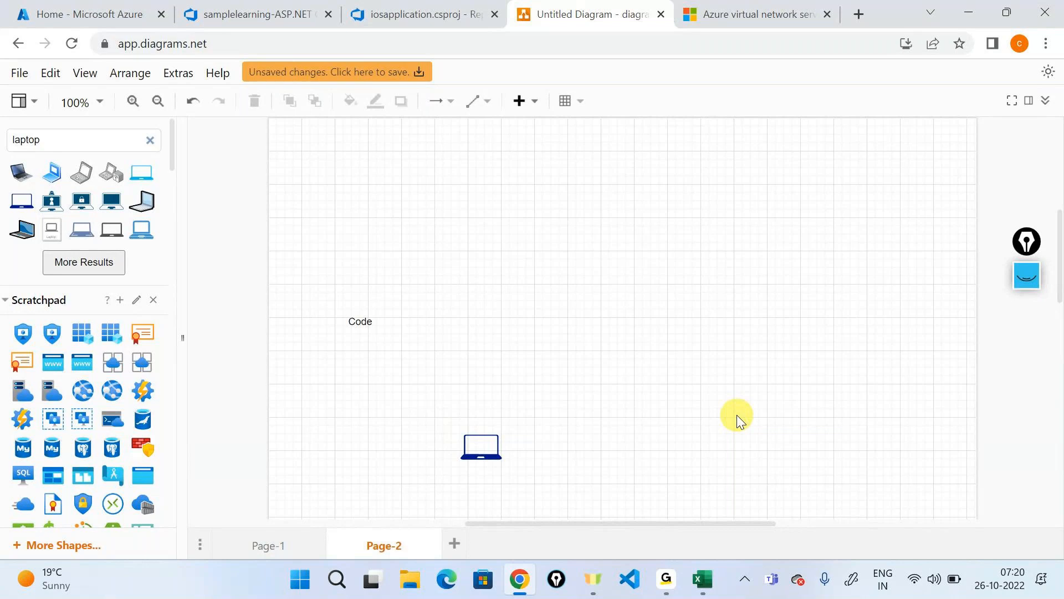
Move the Code label onto the laptop's screen.
left_click(350, 332)
scroll(77, 341, "down", 4)
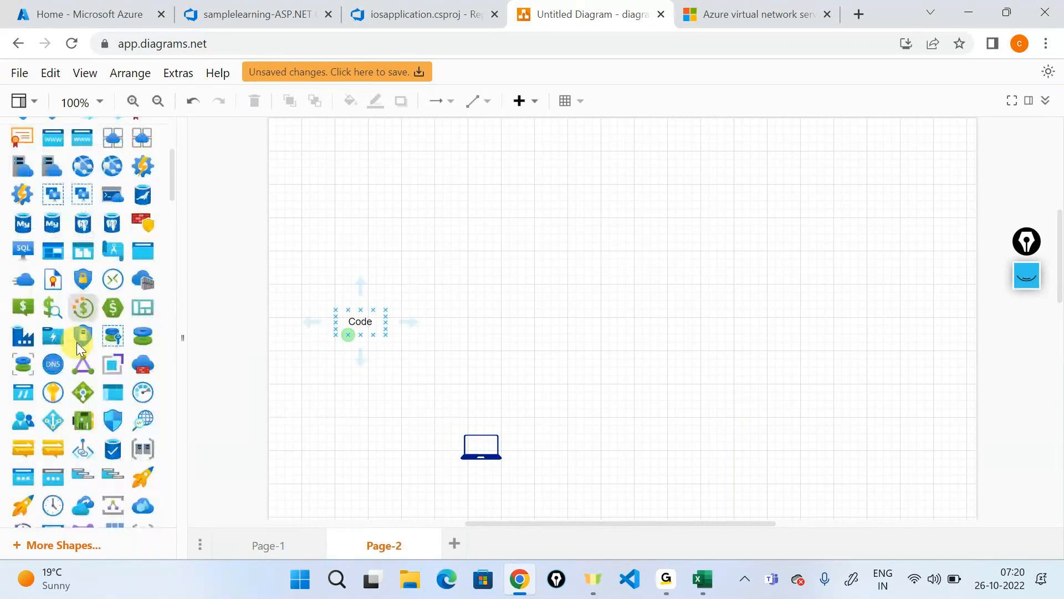
scroll(77, 341, "down", 5)
scroll(76, 342, "down", 2)
left_click(392, 327)
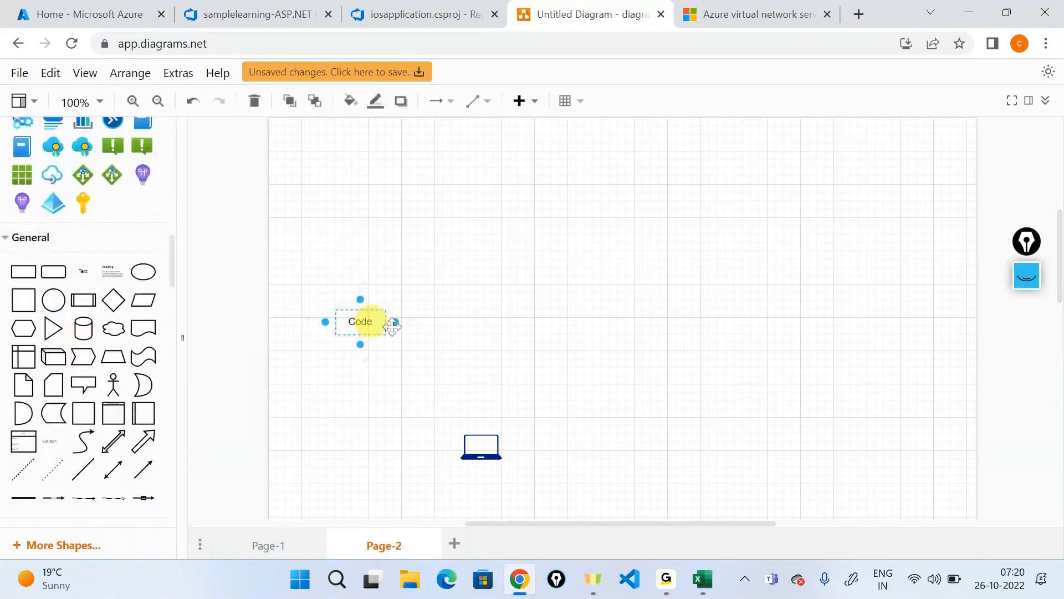
left_click_drag(392, 327, 477, 445)
left_click(589, 447)
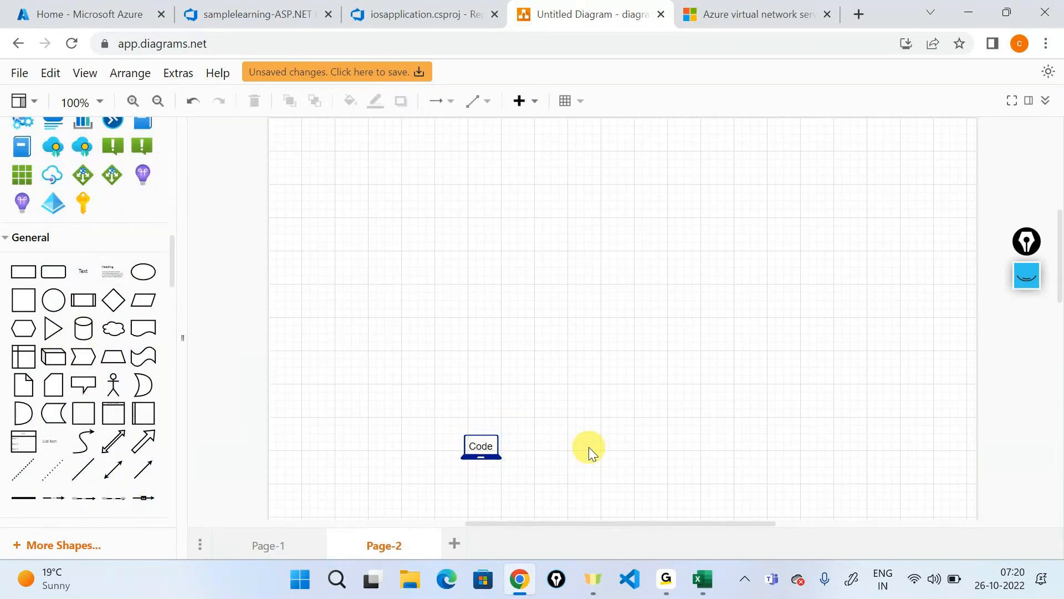
Add a text label reading "OS" above the laptop.
left_click_drag(91, 267, 454, 358)
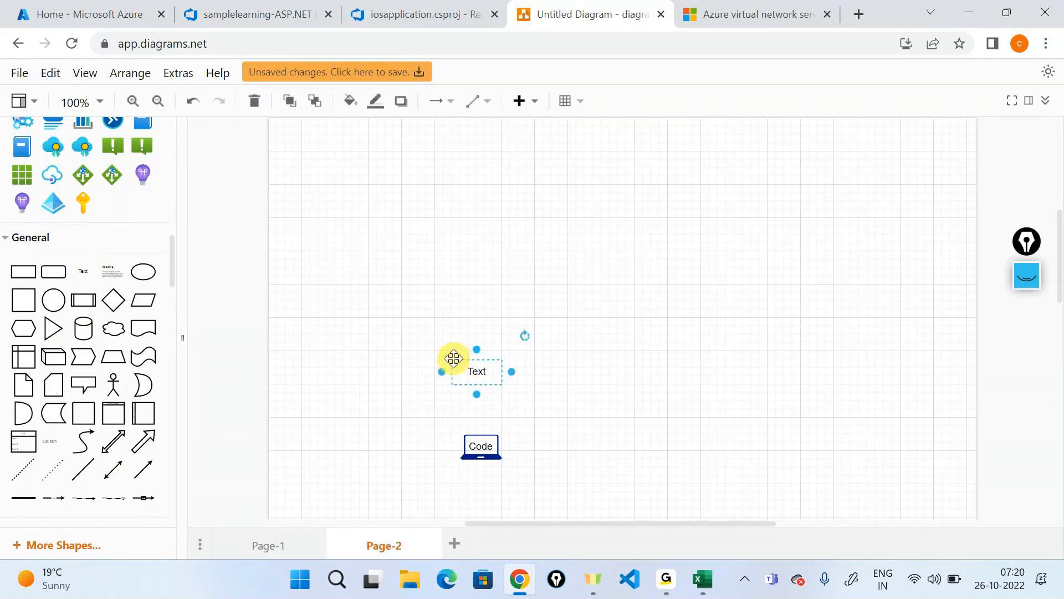
double_click(453, 359)
type("OS")
left_click(725, 442)
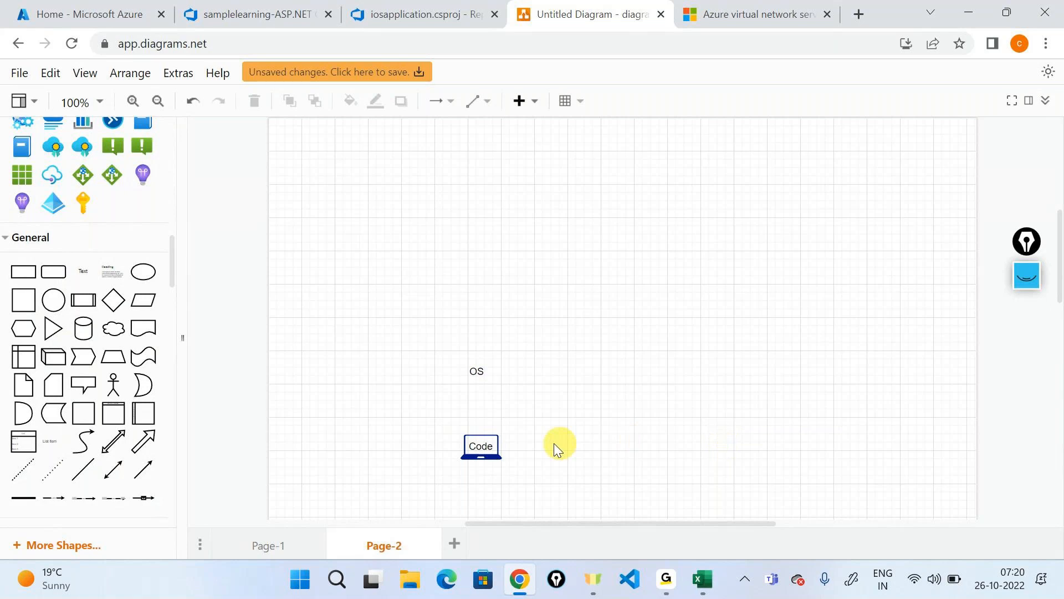
left_click(482, 442)
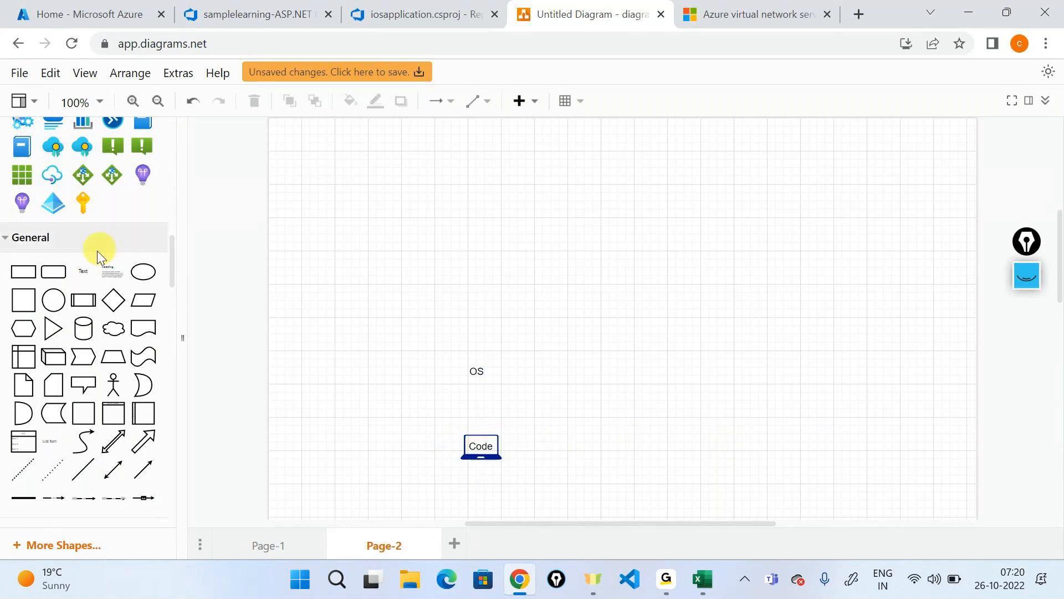
Add a text label reading "Visual Studio" above the OS label.
left_click_drag(84, 270, 453, 309)
double_click(476, 321)
type("Visual St")
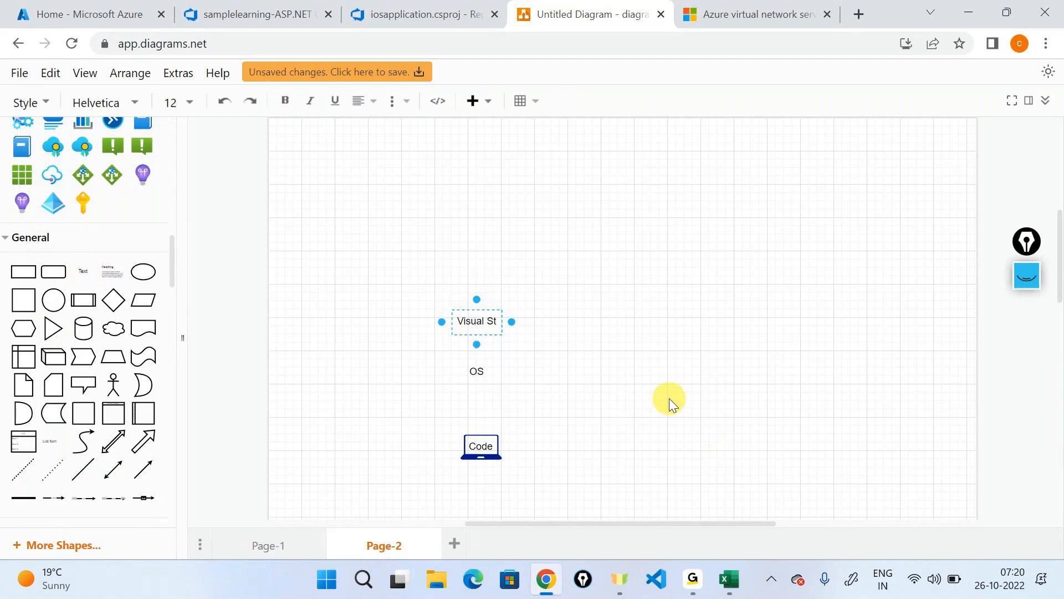
type("udio")
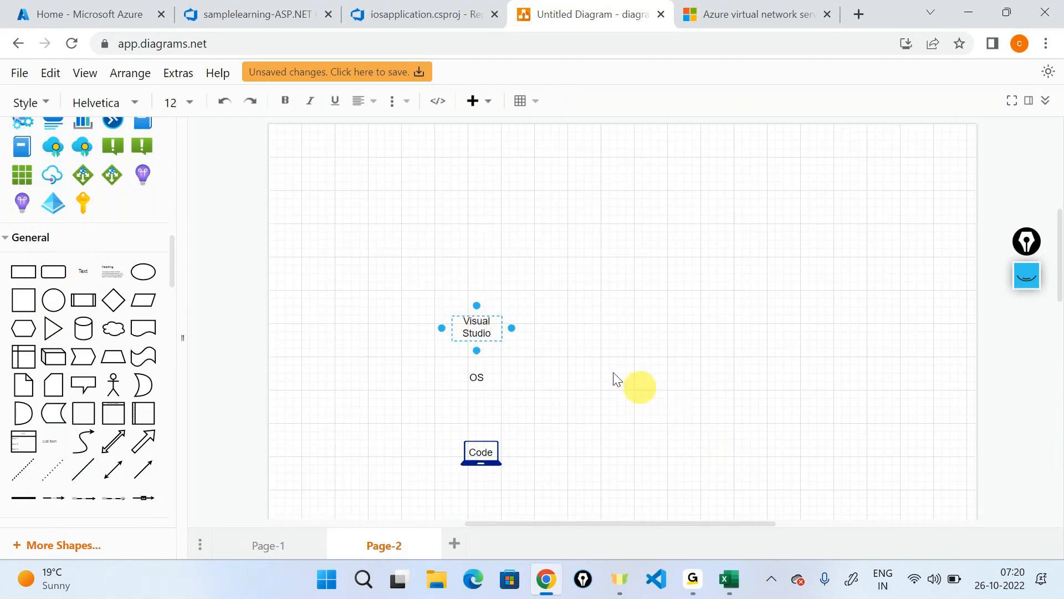
Widen the Visual Studio label so its text fits on one line, and move it farther above the OS label.
left_click_drag(511, 328, 666, 332)
left_click_drag(602, 325, 516, 321)
left_click(561, 276)
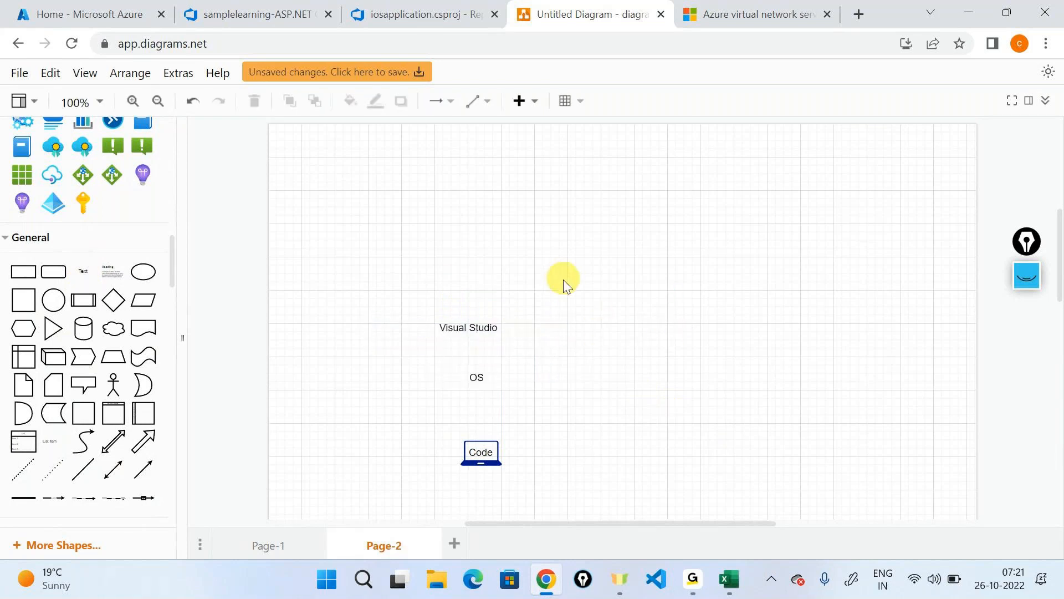
left_click(501, 323)
left_click_drag(501, 325, 520, 293)
left_click(644, 308)
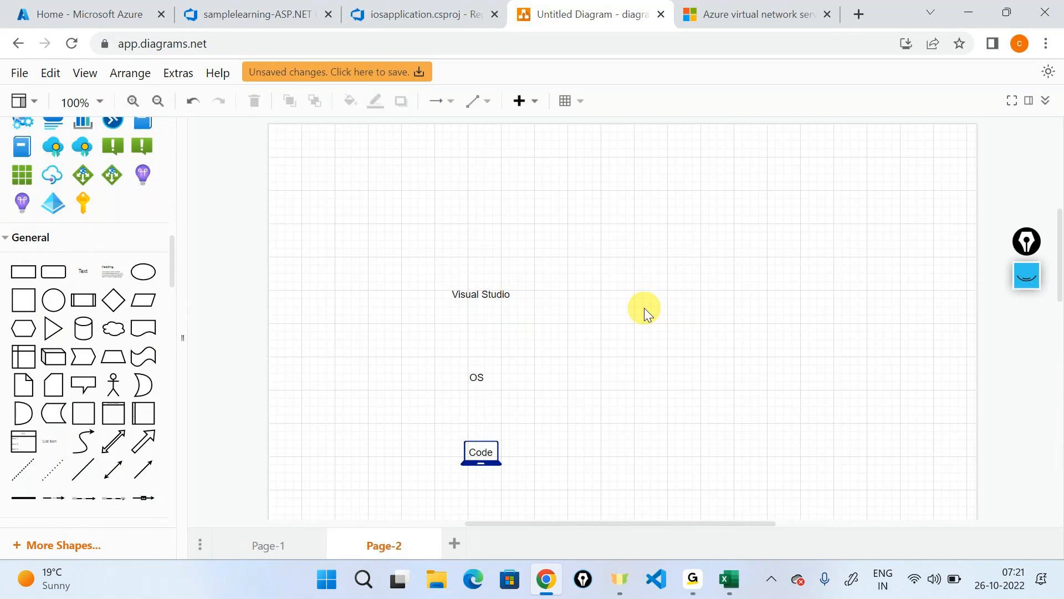
Connect the Visual Studio label to the OS label and the OS label to the Code laptop with downward arrows.
left_click(485, 374)
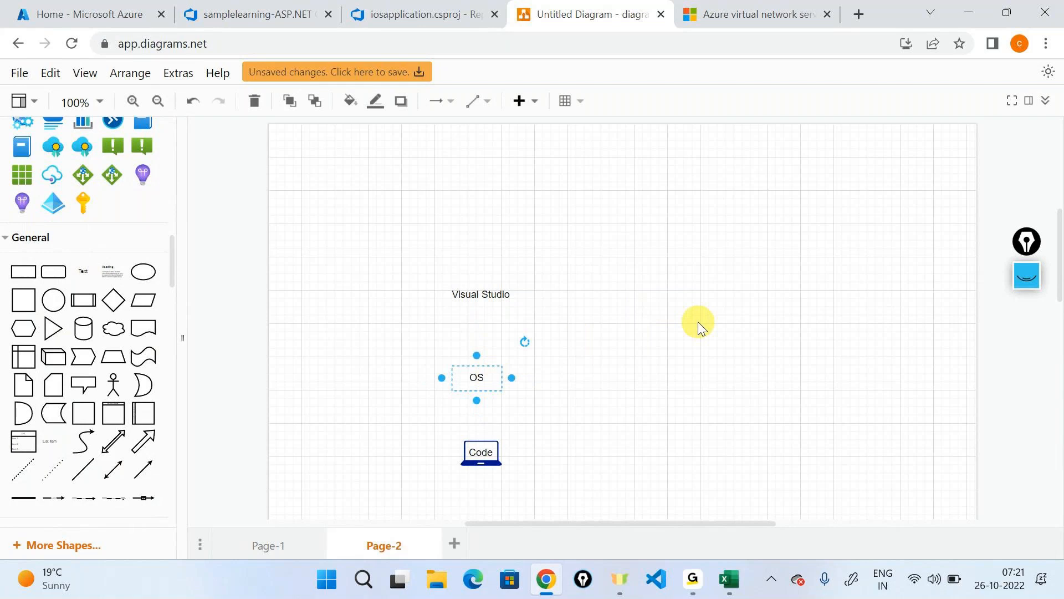
left_click(480, 447)
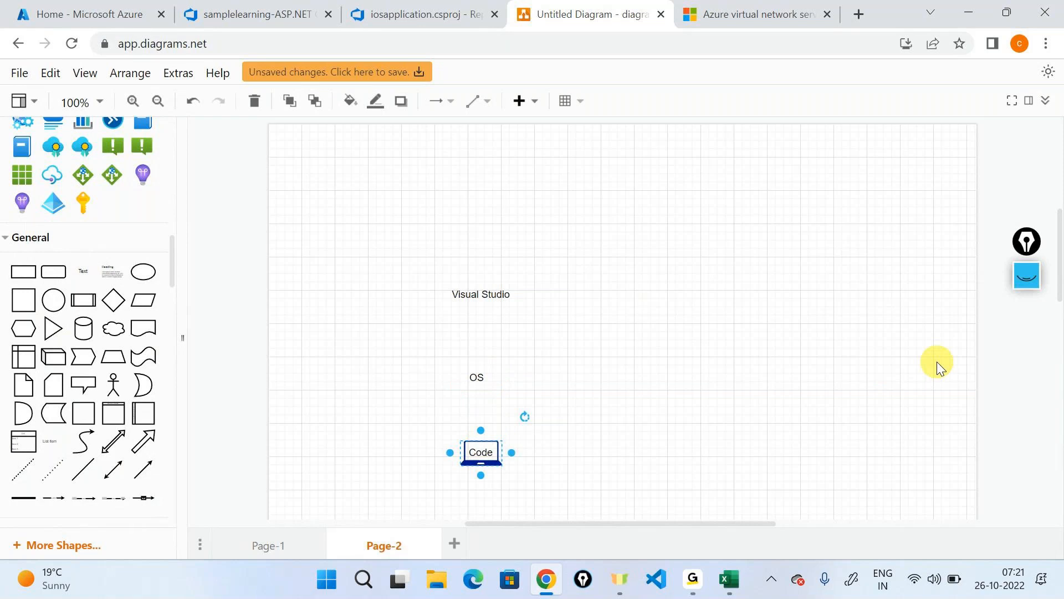
left_click(480, 297)
left_click_drag(479, 341, 480, 382)
left_click_drag(482, 418, 480, 440)
left_click(604, 444)
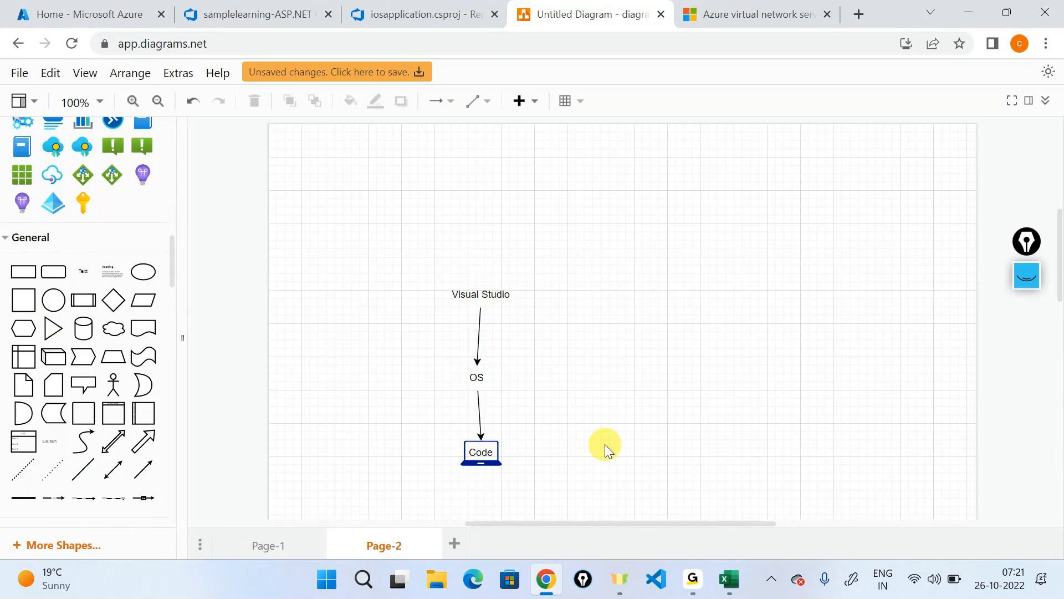
Bring up the screen-annotation pen tools and clear all existing ink drawings.
left_click(1028, 289)
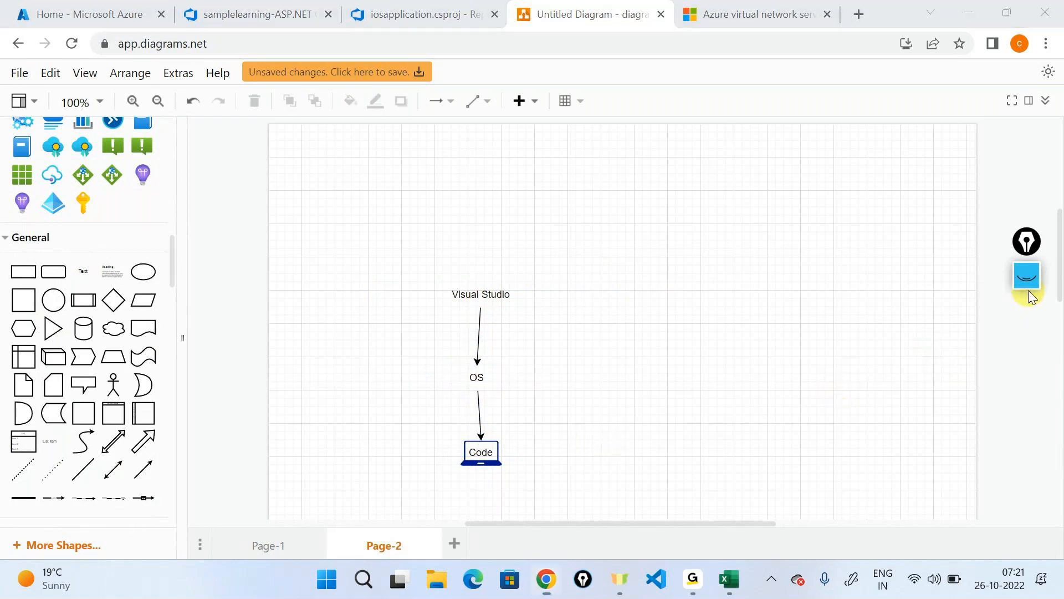
left_click(1029, 293)
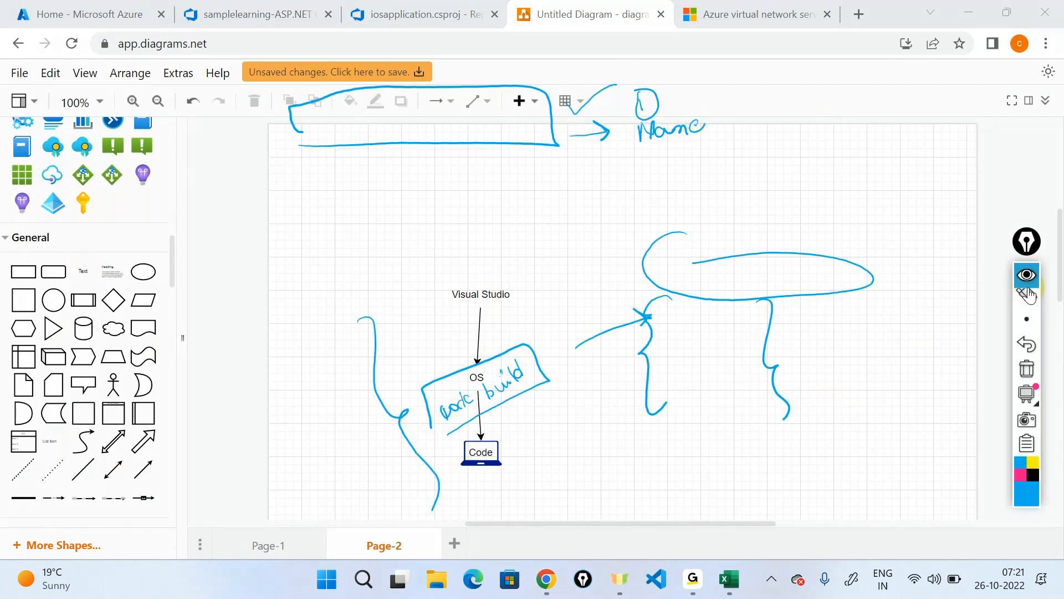
left_click(1029, 450)
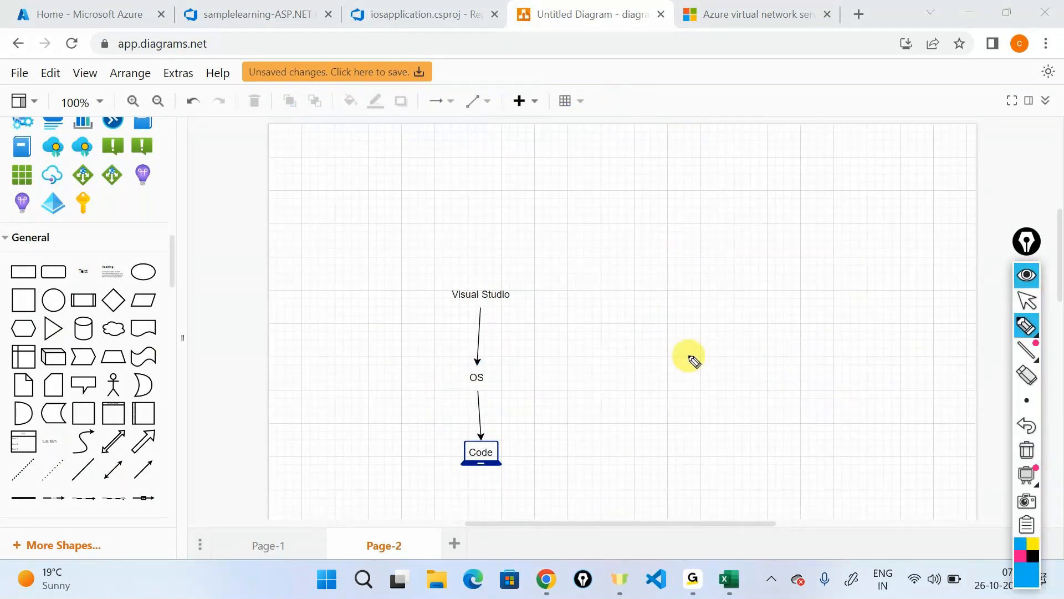
Circle the Code laptop, the OS label and the Visual Studio label in blue ink.
mouse_move(507, 447)
left_mouse_down()
mouse_move(528, 439)
mouse_move(487, 430)
mouse_move(451, 441)
mouse_move(500, 483)
mouse_move(475, 434)
left_mouse_up()
left_click_drag(469, 358, 464, 360)
mouse_move(479, 270)
left_mouse_down()
mouse_move(515, 320)
mouse_move(455, 260)
left_mouse_up()
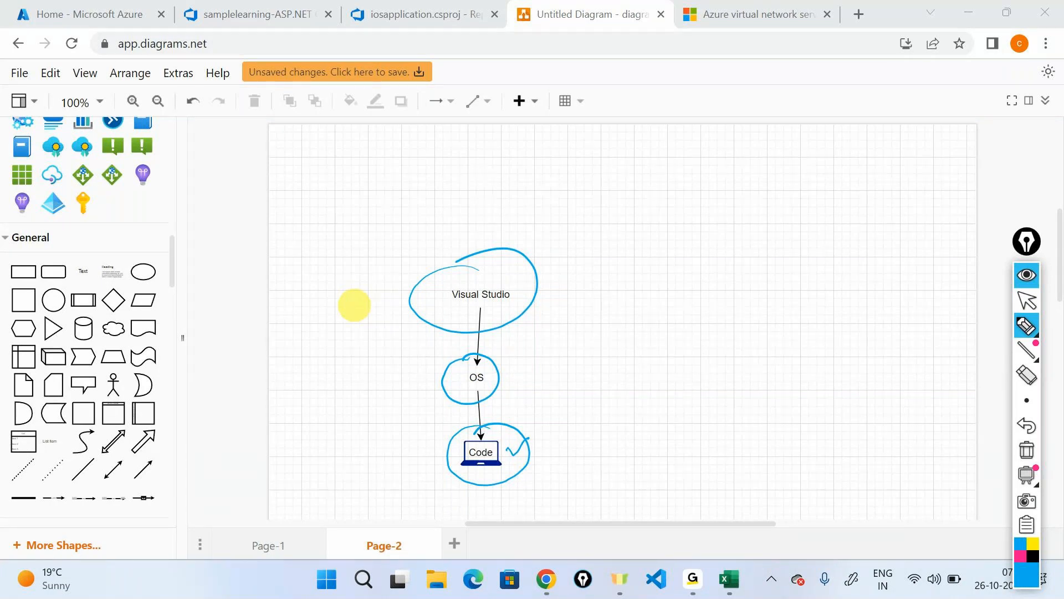
Draw a tall double-headed vertical ink arrow and a curly brace beside the Visual Studio, OS and Code stack.
left_click_drag(637, 173, 651, 499)
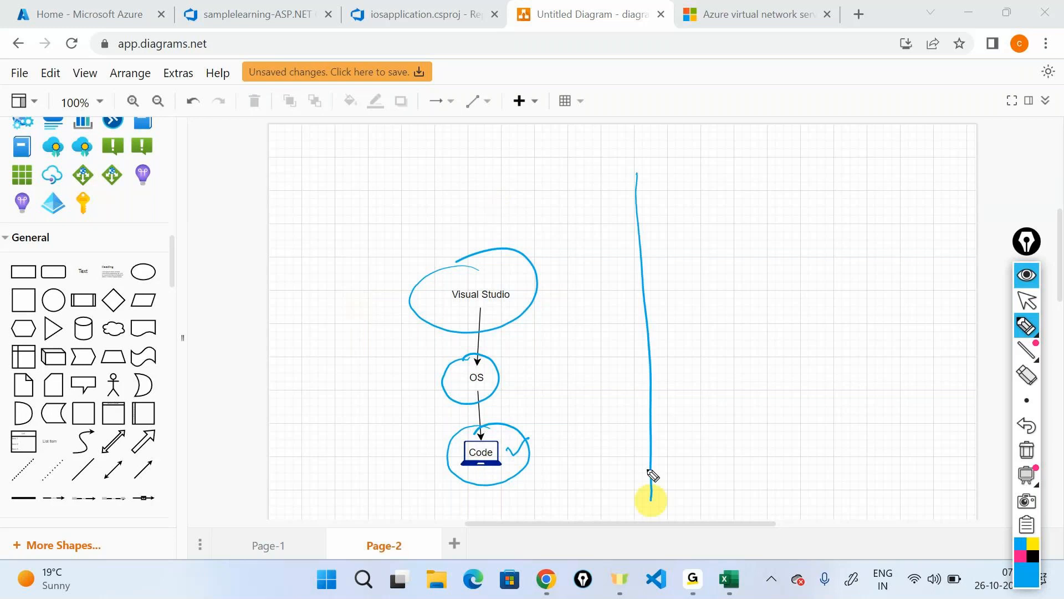
left_click_drag(637, 183, 644, 210)
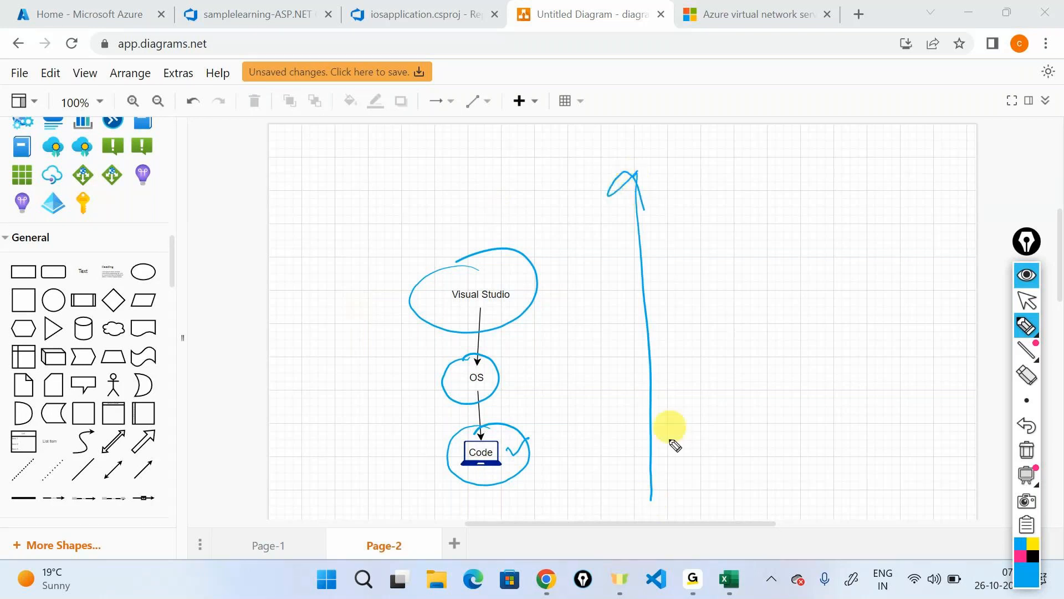
left_click_drag(650, 509, 672, 483)
left_click_drag(545, 203, 588, 517)
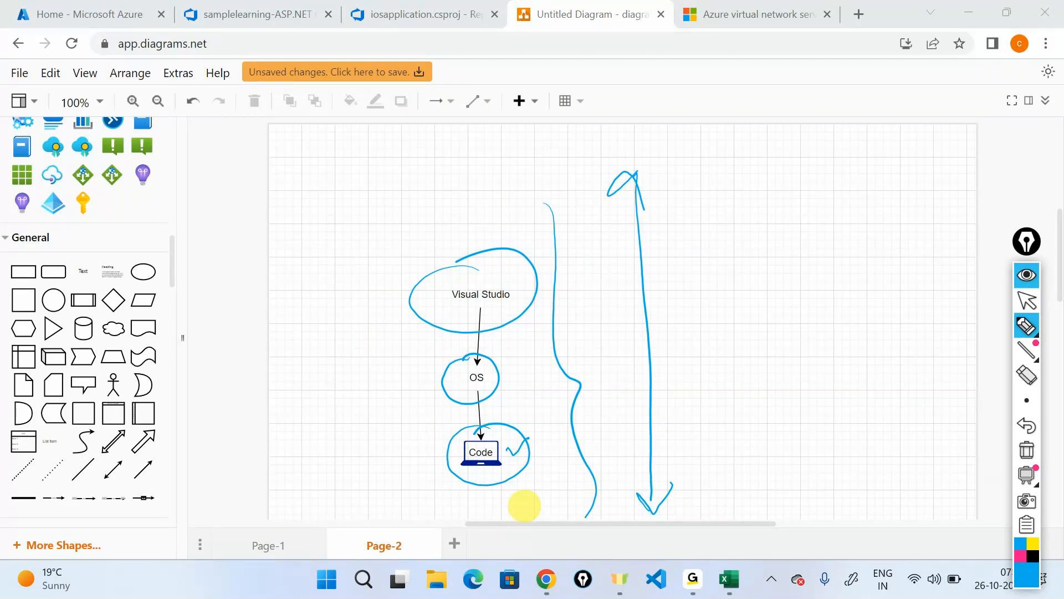
Draw an ink arrow from above Visual Studio to the upper page area and handwrite a boxed "Cloud" at its end.
mouse_move(491, 237)
left_mouse_down()
mouse_move(715, 134)
mouse_move(809, 149)
left_mouse_up()
left_click_drag(775, 185, 832, 190)
mouse_move(752, 215)
left_mouse_down()
mouse_move(843, 160)
mouse_move(737, 171)
mouse_move(735, 221)
left_mouse_up()
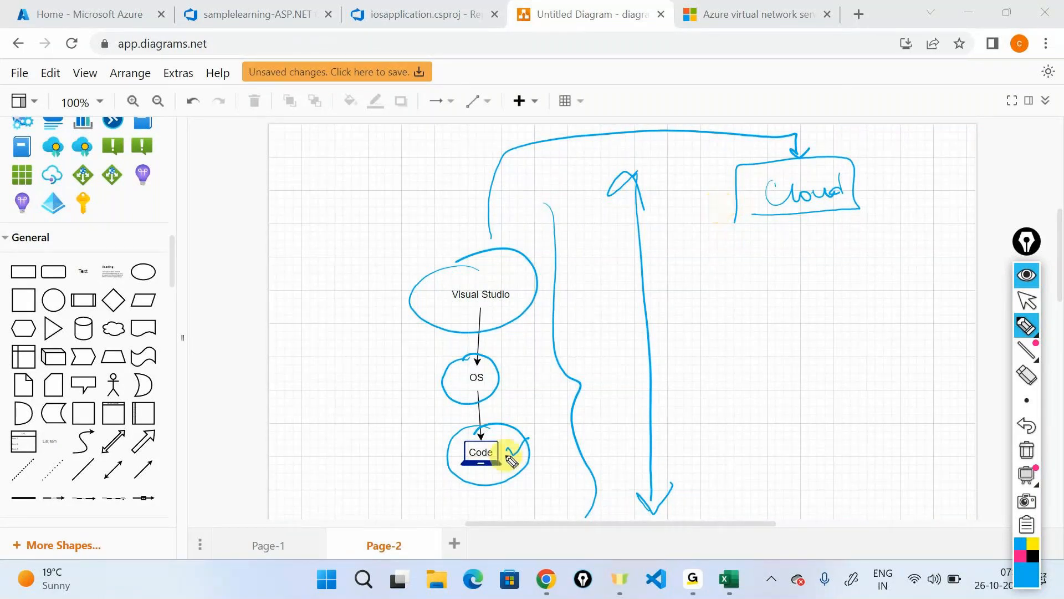
Draw a double-headed ink arrow from the Code laptop across the dividing line to a handwritten, boxed "VM".
mouse_move(507, 456)
left_mouse_down()
mouse_move(750, 454)
mouse_move(740, 456)
left_mouse_up()
left_click_drag(510, 449, 513, 462)
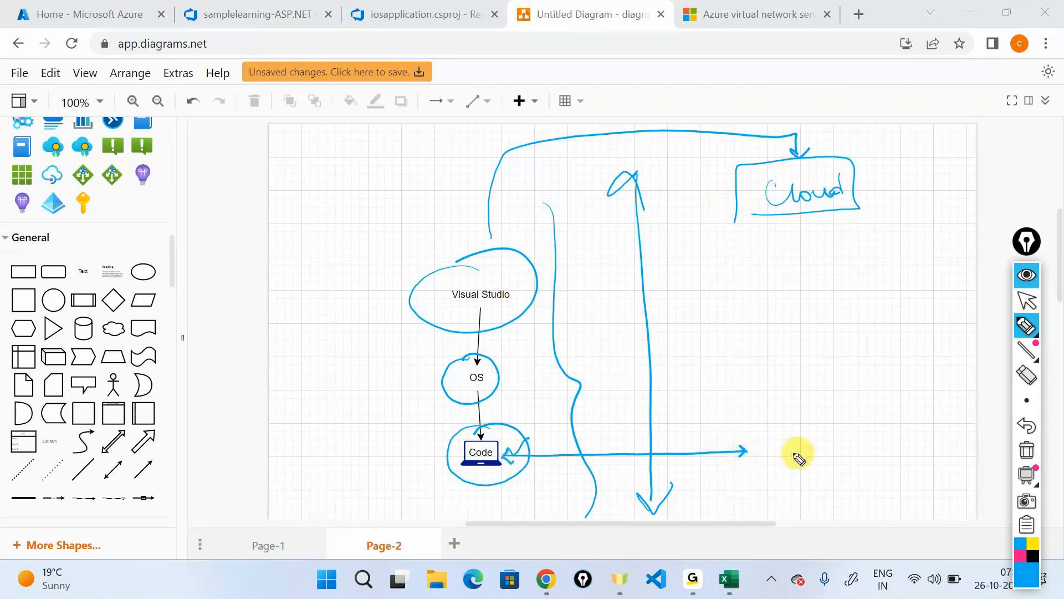
left_click_drag(782, 447, 815, 453)
left_click_drag(819, 465, 834, 463)
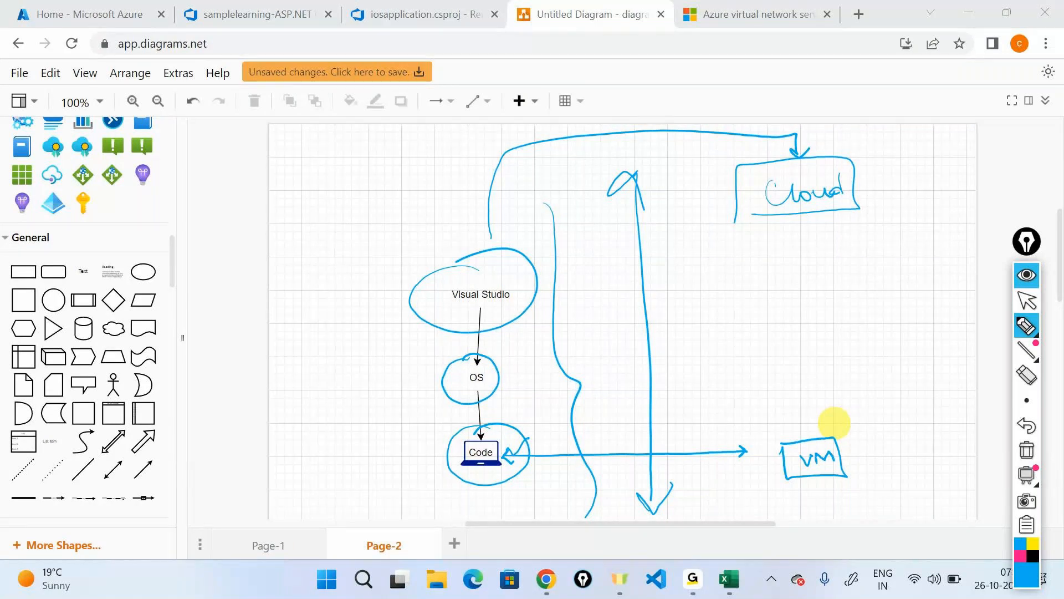
Draw ink arrows across from the OS and Visual Studio labels and handwrite "OS" and "VS" at their ends.
mouse_move(528, 378)
left_mouse_down()
mouse_move(747, 373)
mouse_move(738, 380)
left_mouse_up()
left_click_drag(795, 360, 795, 361)
left_click_drag(819, 360, 800, 376)
left_click_drag(549, 280, 727, 286)
mouse_move(708, 275)
left_mouse_down()
mouse_move(707, 303)
mouse_move(772, 291)
mouse_move(770, 302)
left_mouse_up()
left_click_drag(802, 286, 783, 301)
Handwrite "Code" beside the VM box and circle it in ink.
left_click_drag(901, 449, 894, 464)
left_click_drag(912, 450, 931, 463)
left_click_drag(937, 455, 950, 462)
left_click_drag(937, 427, 941, 426)
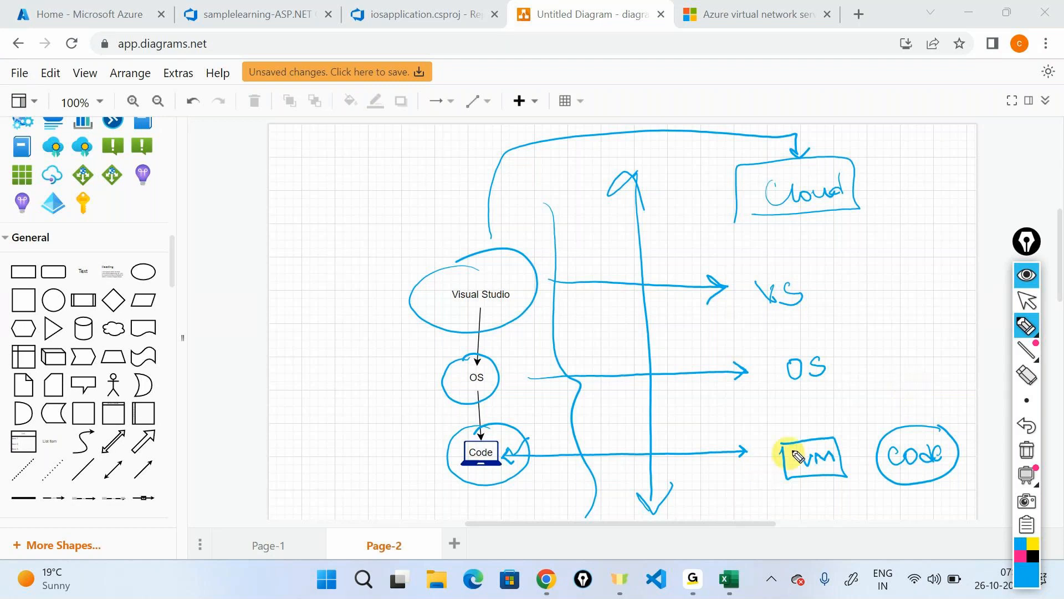
Circle the VM box in ink with question marks beside it, and handwrite "Build" below.
left_click(863, 452)
mouse_move(842, 426)
left_mouse_down()
mouse_move(862, 441)
mouse_move(871, 423)
mouse_move(748, 461)
mouse_move(810, 496)
mouse_move(807, 397)
left_mouse_up()
left_click(874, 426)
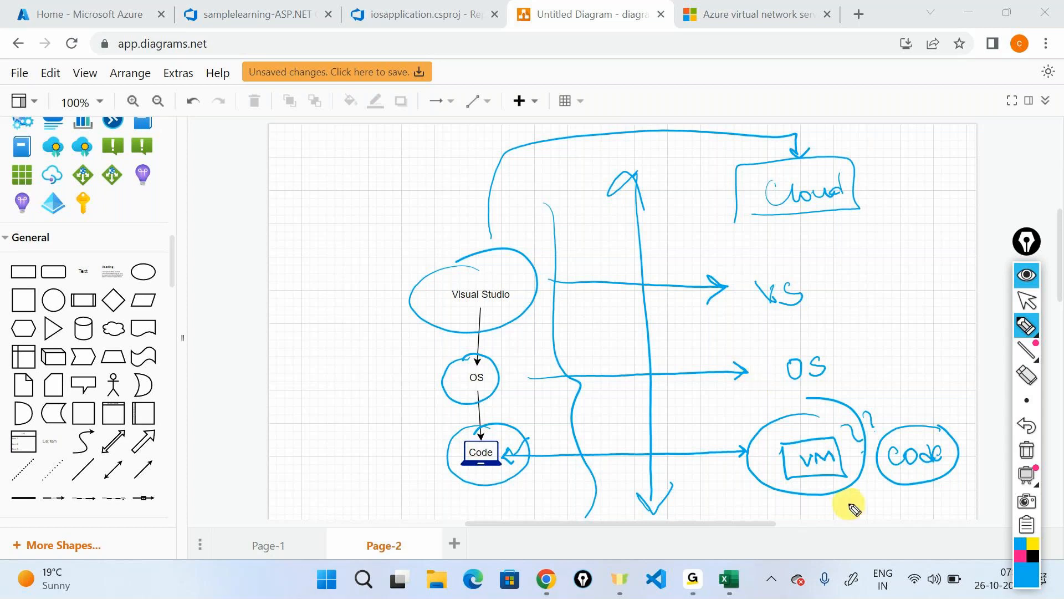
mouse_move(839, 498)
left_mouse_down()
mouse_move(879, 504)
mouse_move(891, 492)
mouse_move(897, 516)
left_mouse_up()
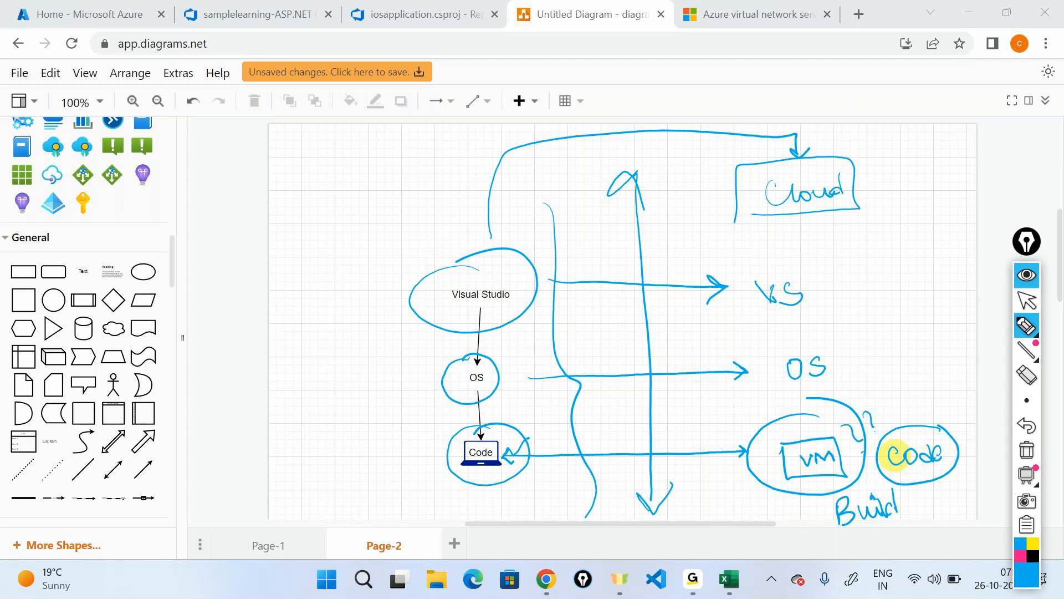
Clear all the ink annotations and add a third page to the diagram.
left_click(1025, 454)
mouse_move(1024, 326)
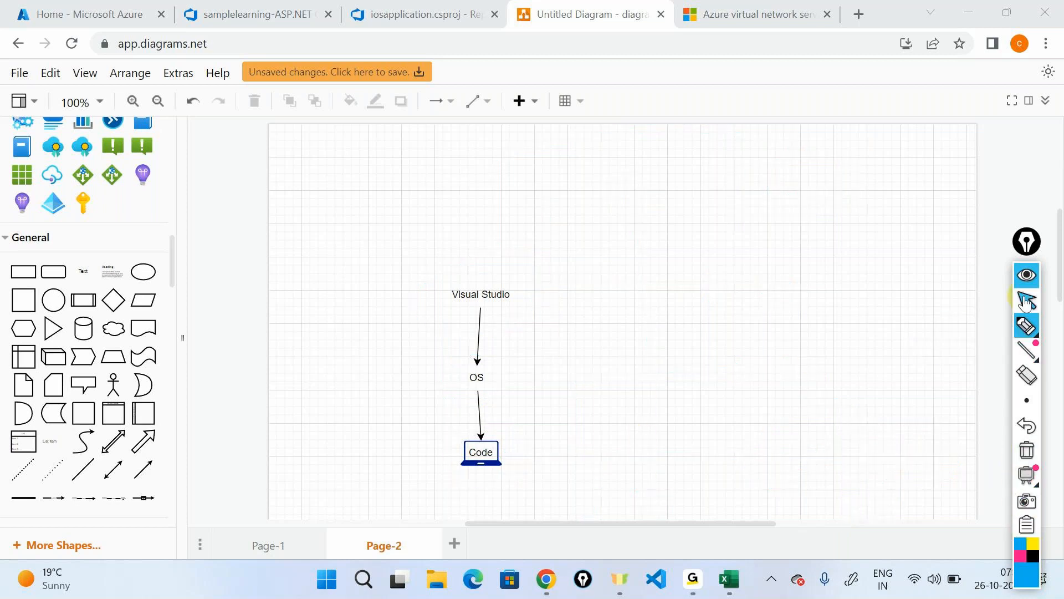
left_click(1026, 302)
left_click(454, 549)
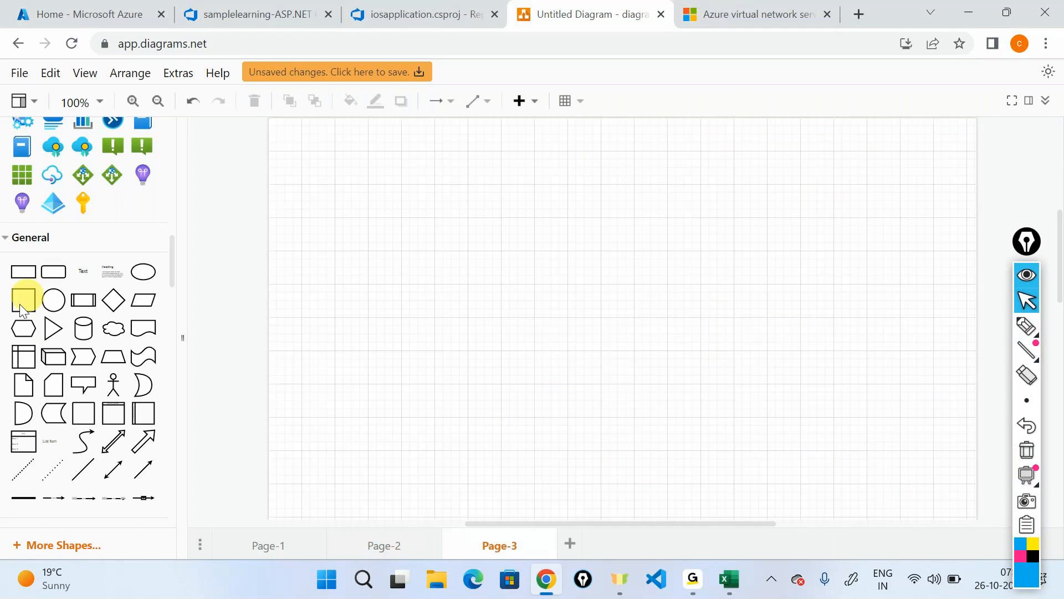
Add a text label reading "Two Models" near the upper middle of the new page.
left_click_drag(81, 268, 589, 218)
type("Tw")
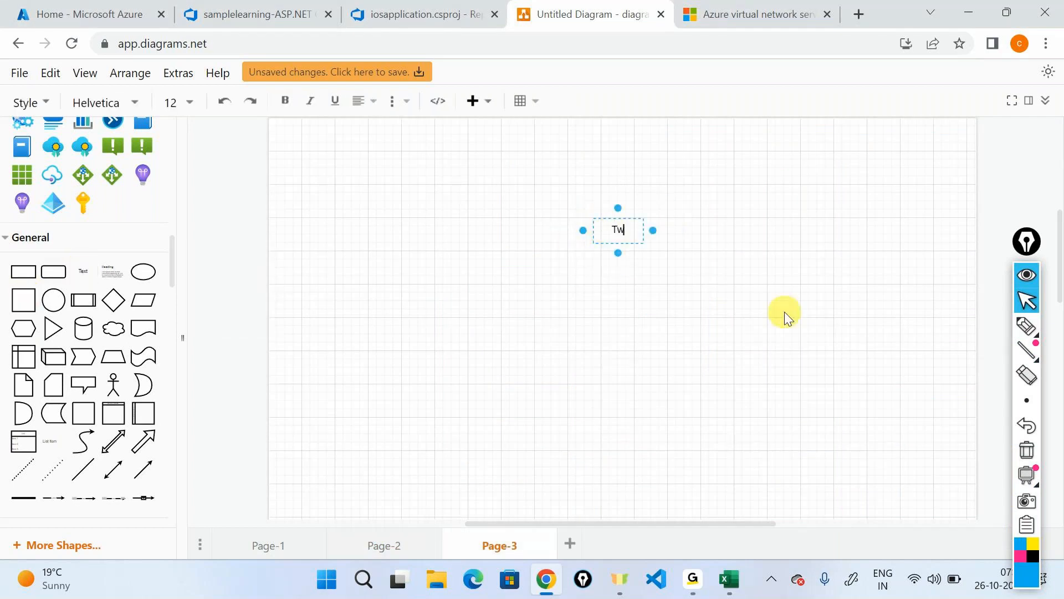
type("o Models")
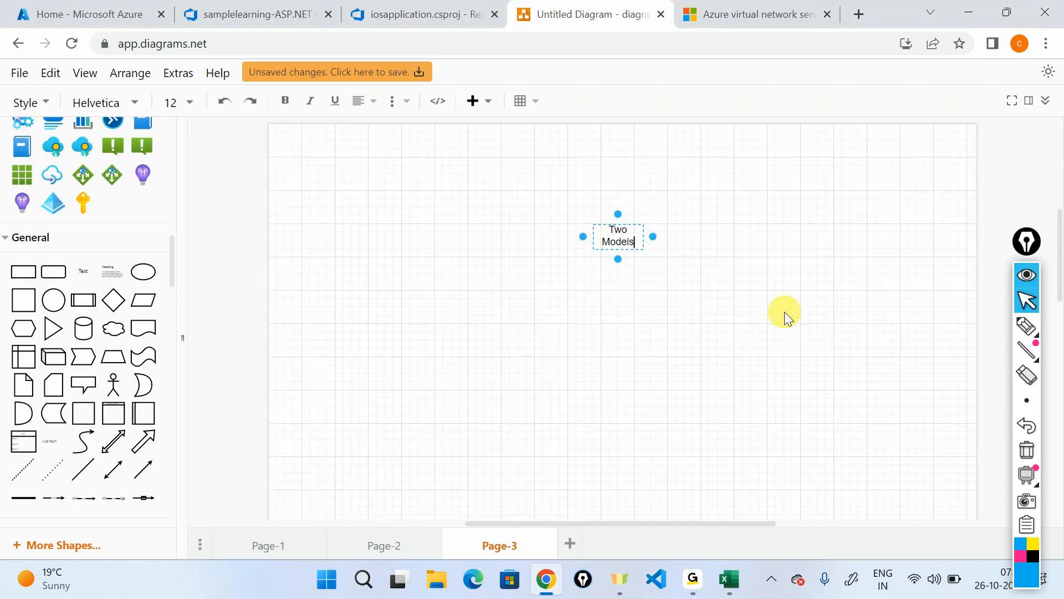
left_click(783, 312)
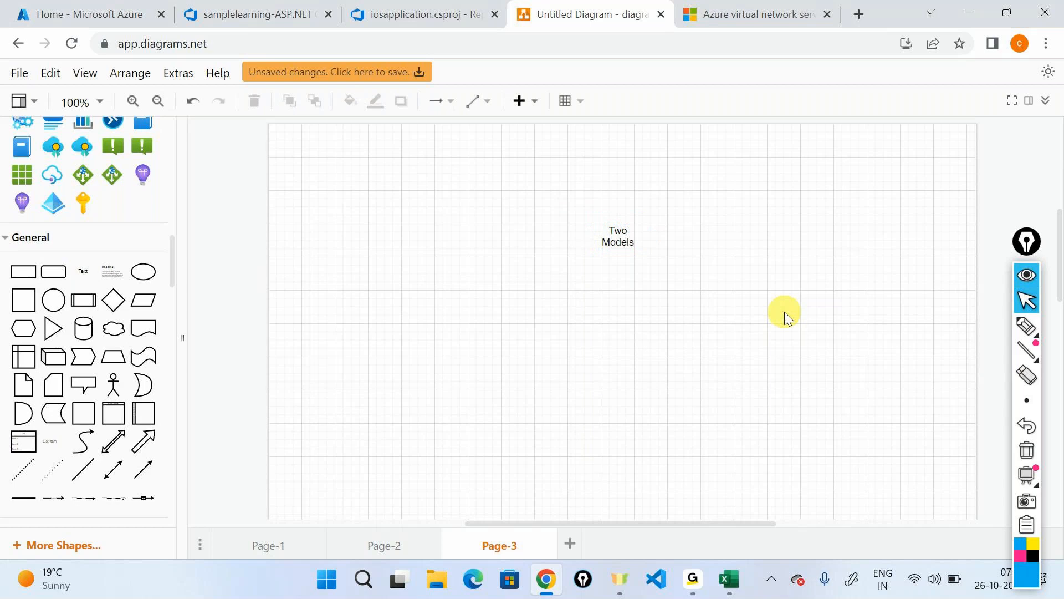
Add a text label reading "You create your own machine" below and to the left of the Two Models label.
left_click_drag(87, 276, 415, 389)
double_click(415, 389)
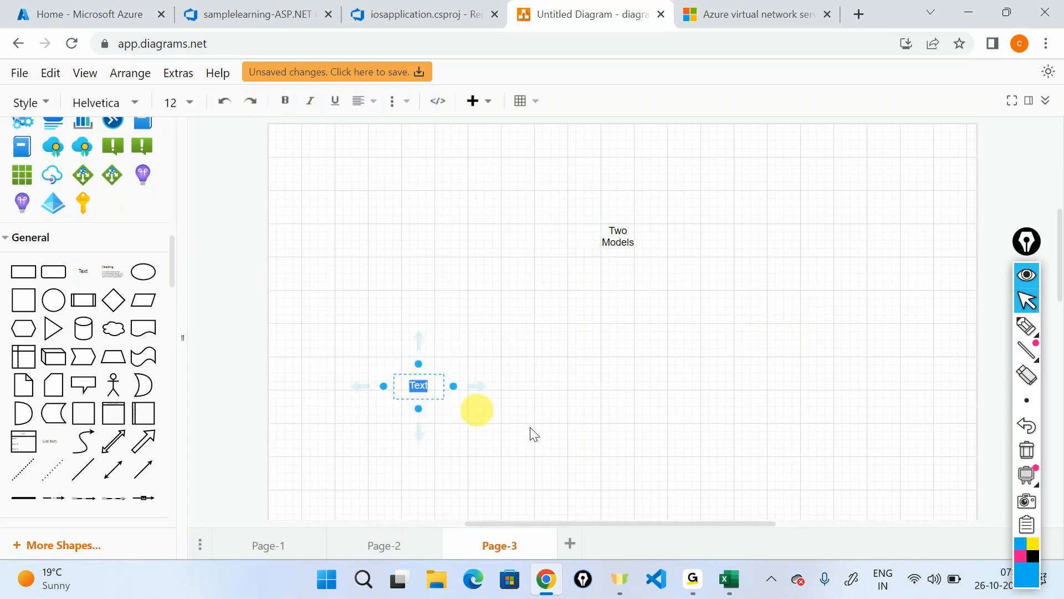
type("You create ")
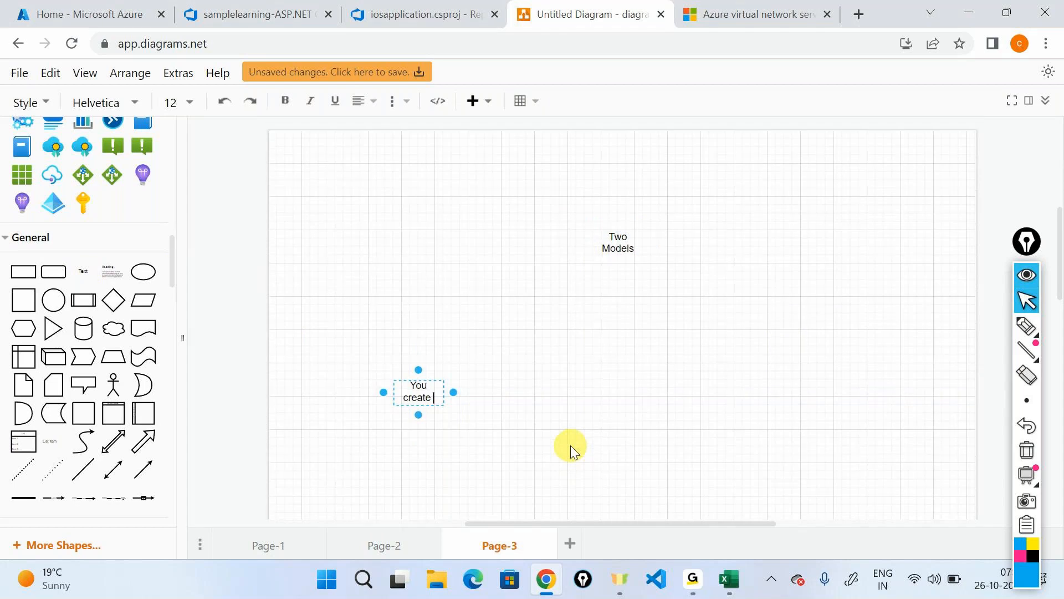
type("your own machibe")
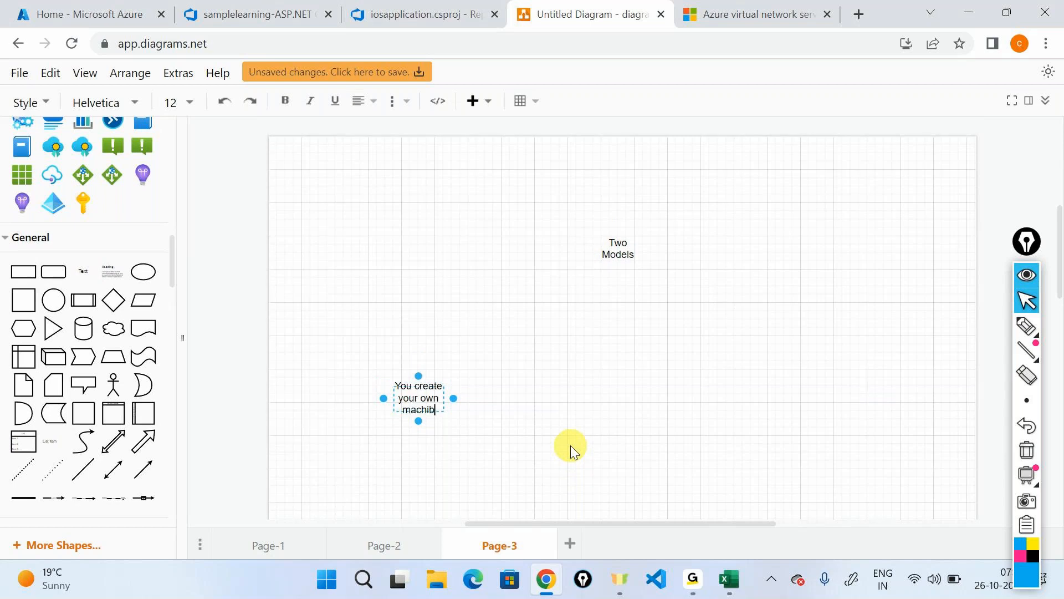
key("BackSpace")
key("BackSpace")
type("ne")
key("Escape")
left_click(587, 400)
Draw an arrow from the Two Models label to the "You create your own machine" label.
left_click(618, 249)
left_click_drag(618, 270, 430, 385)
left_click(580, 373)
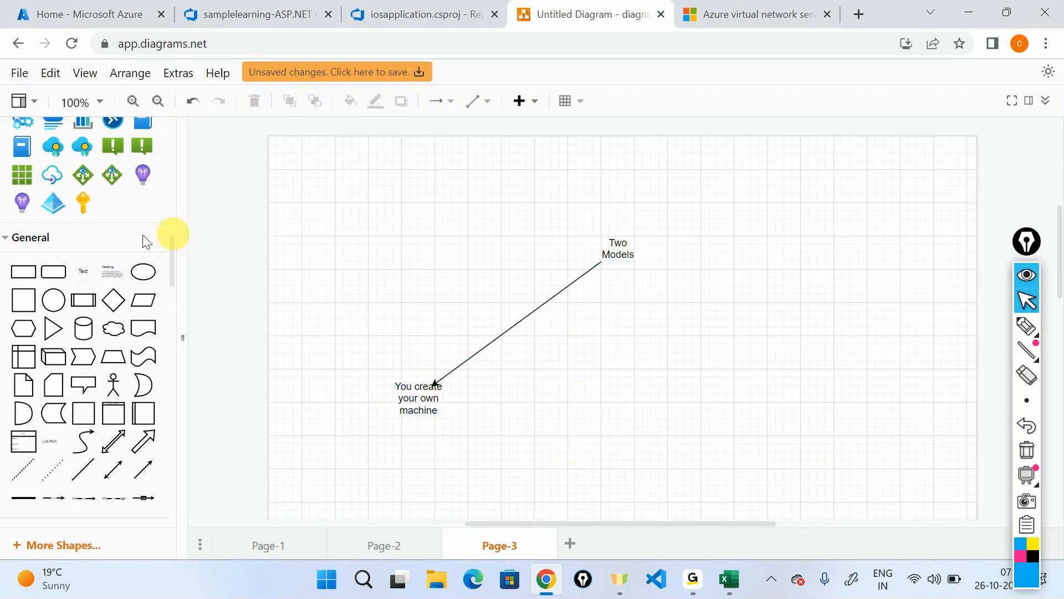
Add a text label reading "Self Hosted agent/Private agent" below the "You create your own machine" label.
left_click_drag(89, 269, 394, 454)
double_click(400, 463)
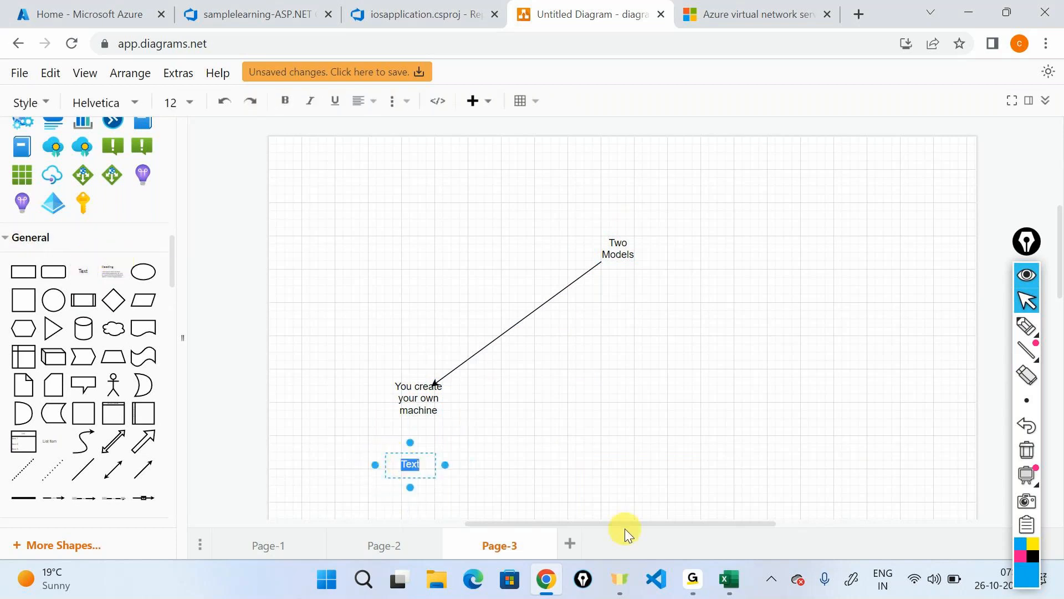
type("S")
key("BackSpace")
type("Self Hosted agent/P")
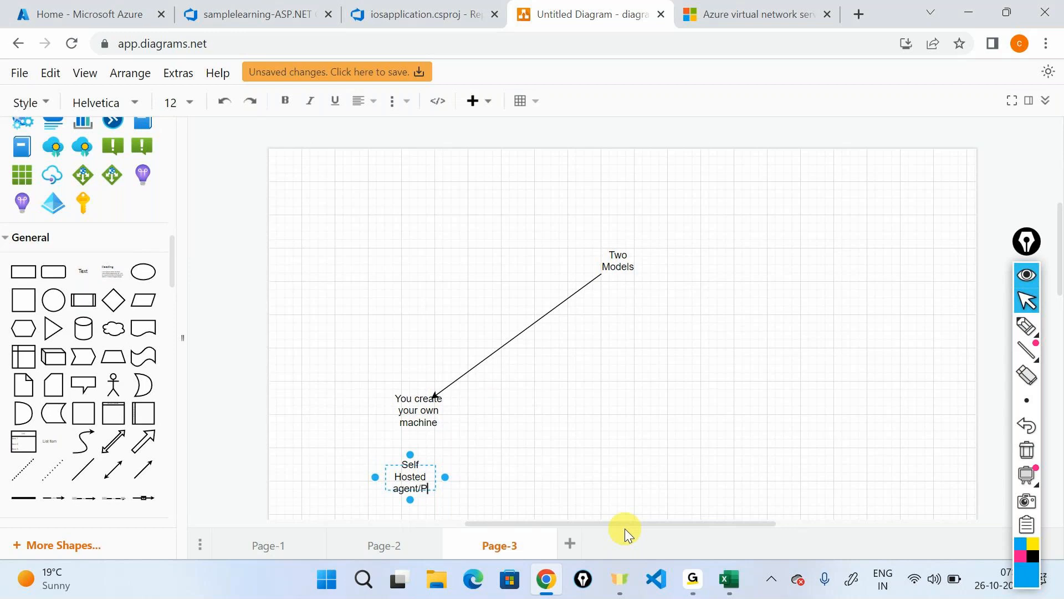
type("rivate agent")
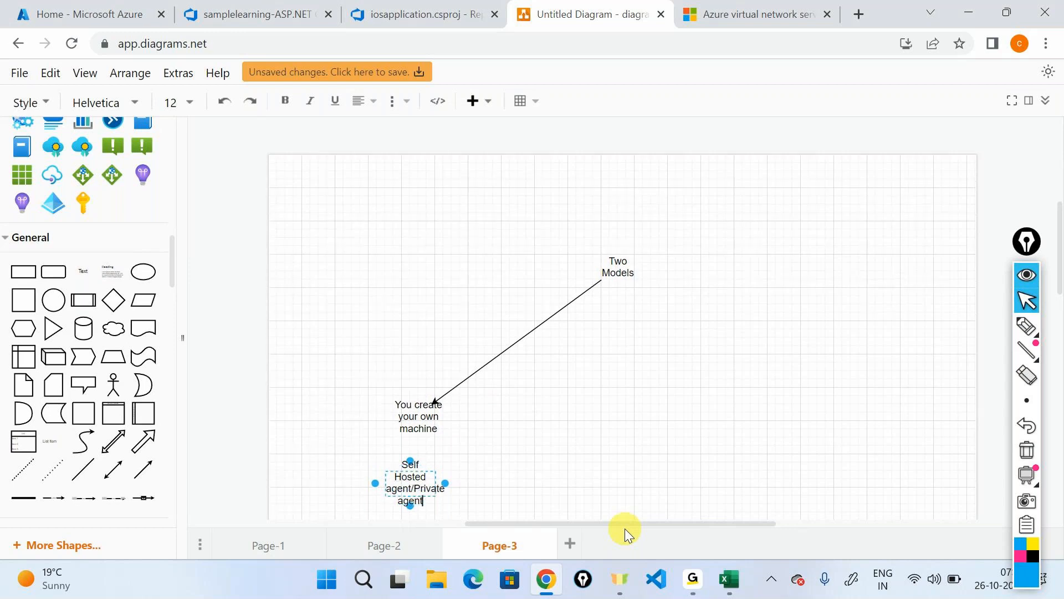
left_click(621, 477)
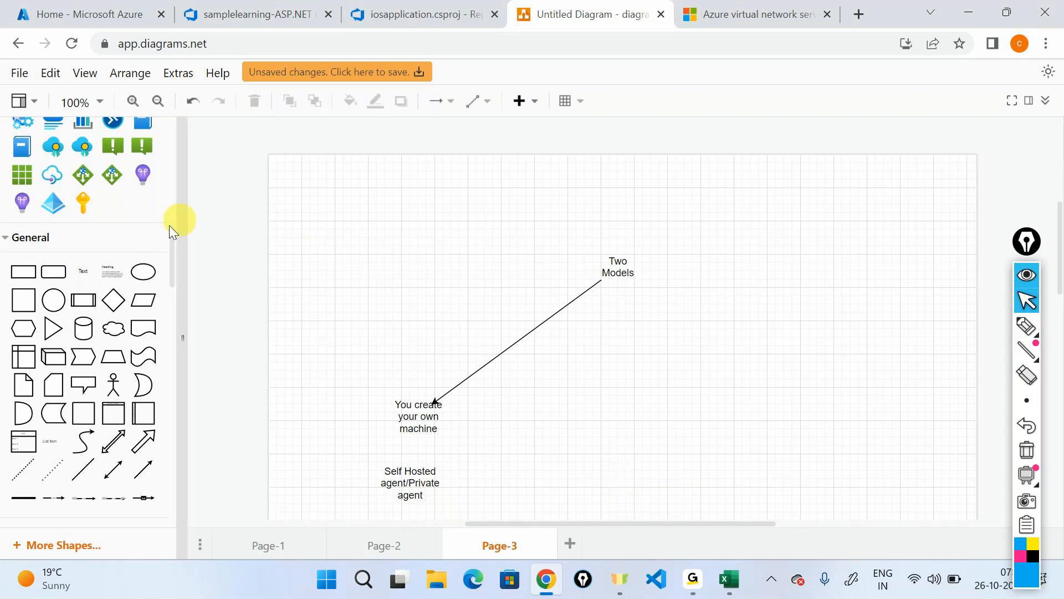
Add a text label reading "Cloud provider gives you the machine" on the page's right side and connect Two Models to it with an arrow.
left_click_drag(92, 267, 750, 396)
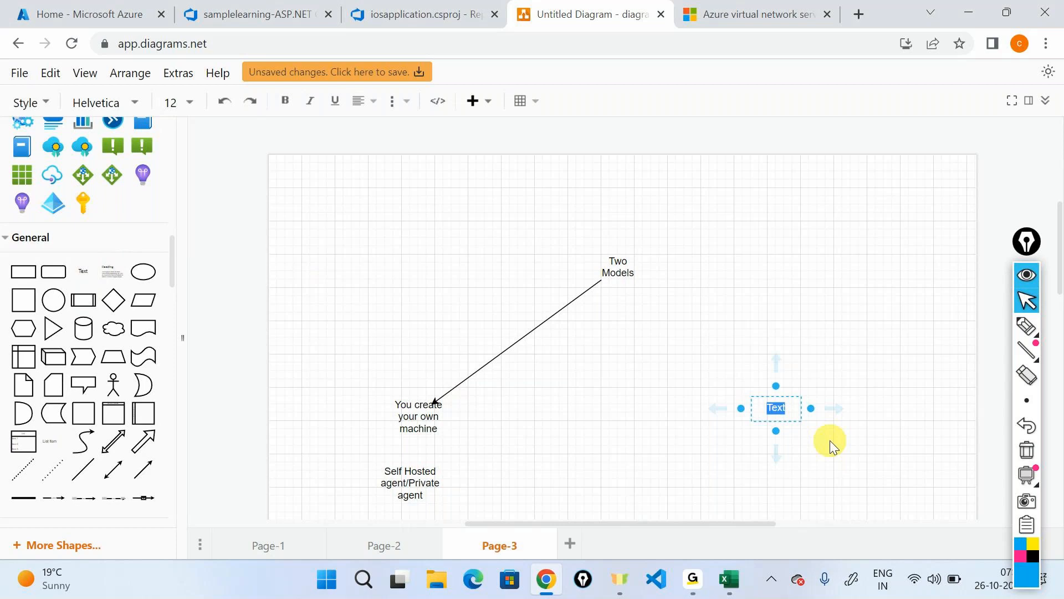
type("Cloud provid")
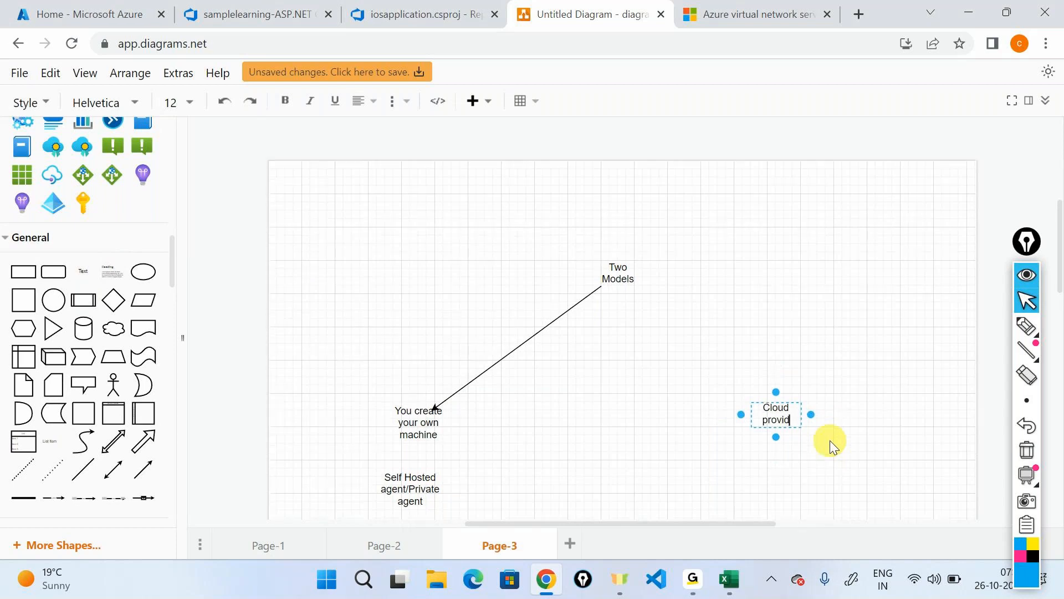
type("er gives ")
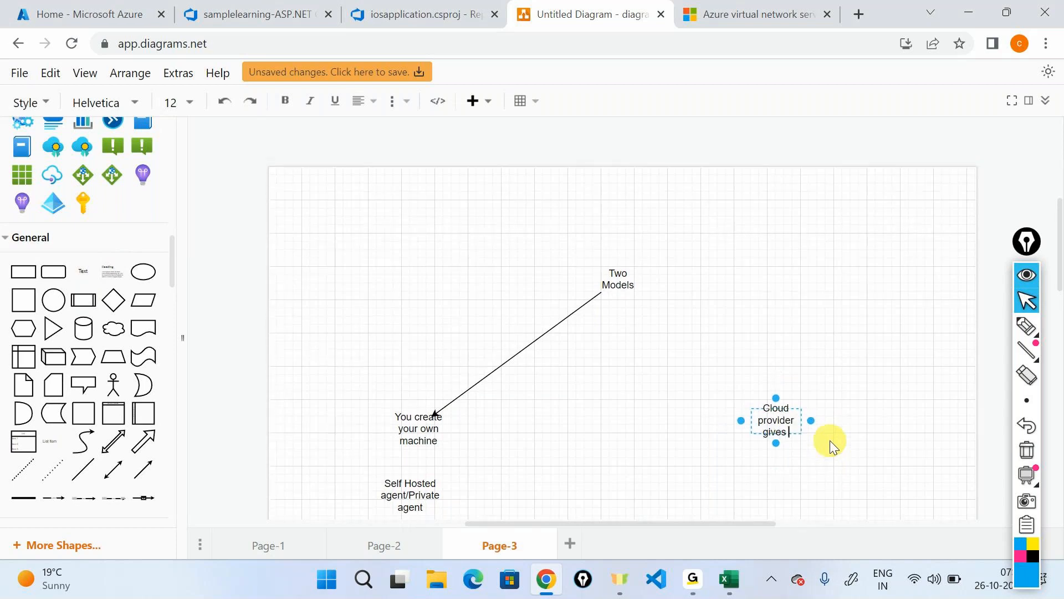
type("you the ma")
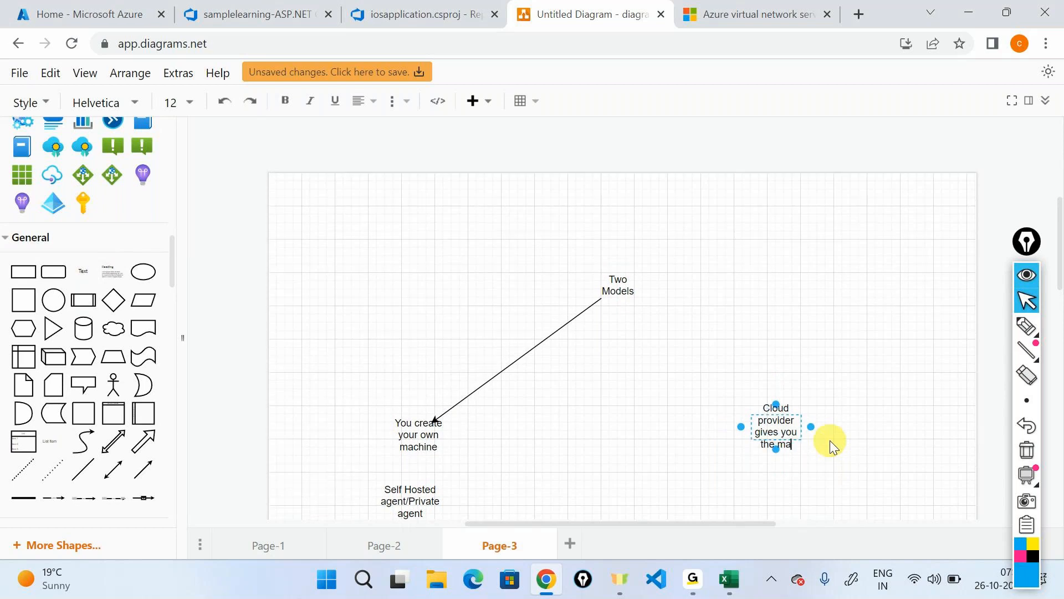
type("chine")
key("BackSpace")
key("BackSpace")
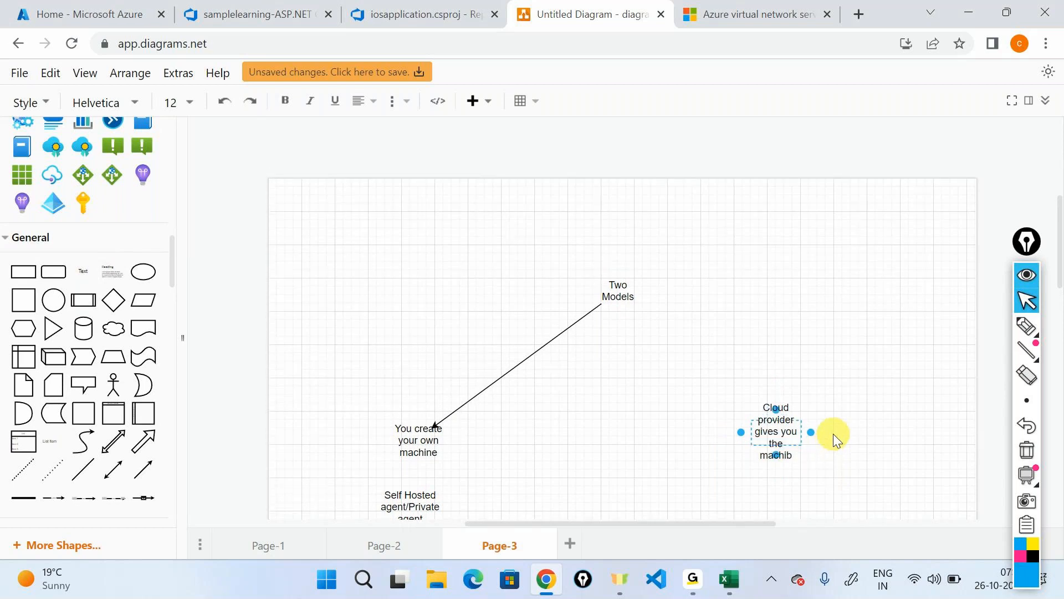
type("ne")
left_click(834, 434)
left_click_drag(587, 269, 775, 413)
left_click(864, 362)
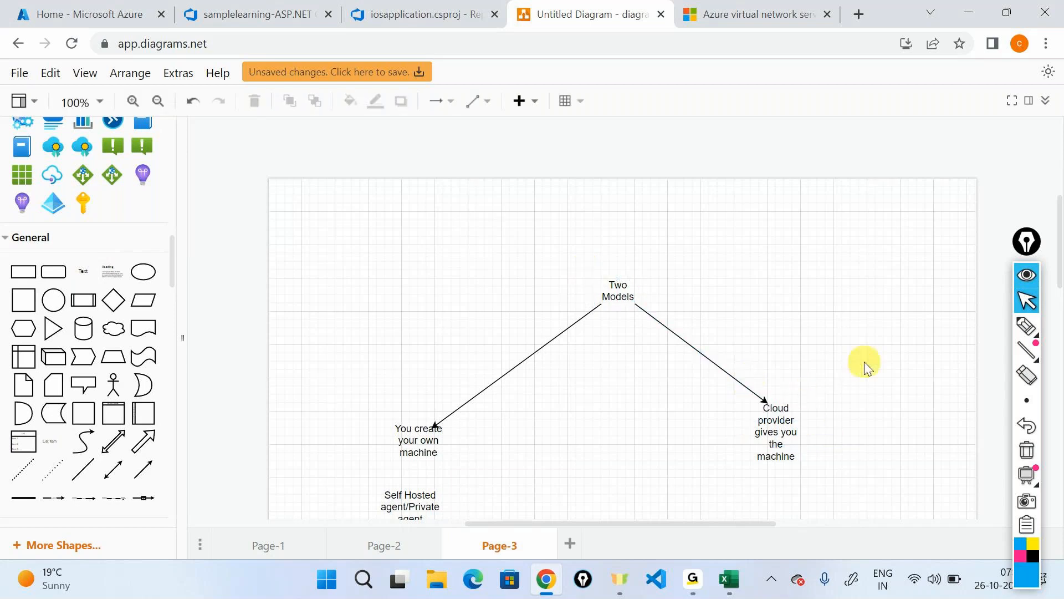
Add a text label reading "Hosted Agent" below the "Cloud provider gives you the machine" label.
left_click_drag(84, 271, 750, 487)
double_click(774, 499)
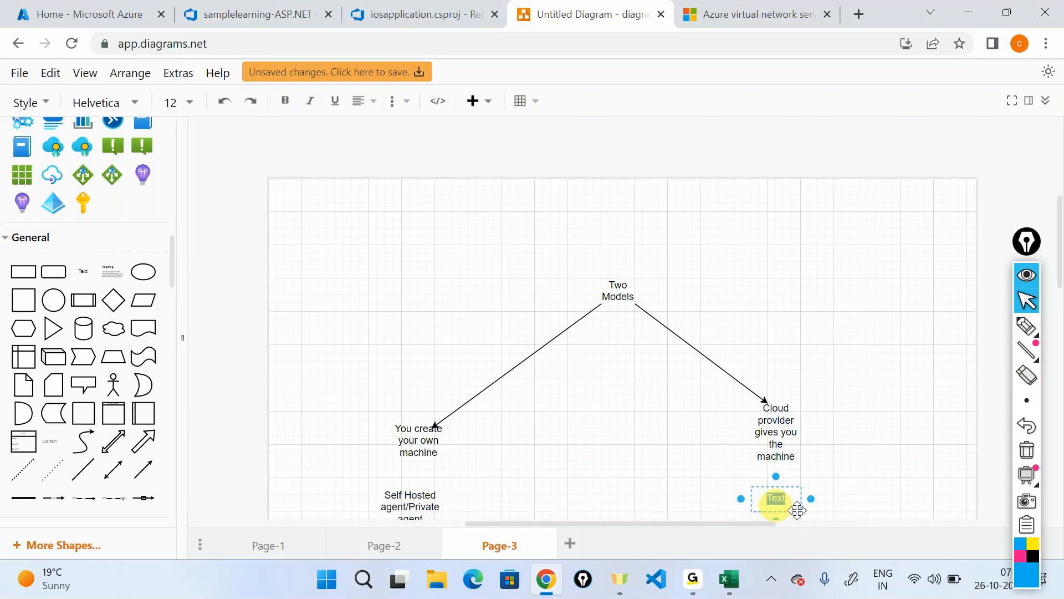
type("Hosted Agent")
left_click(932, 411)
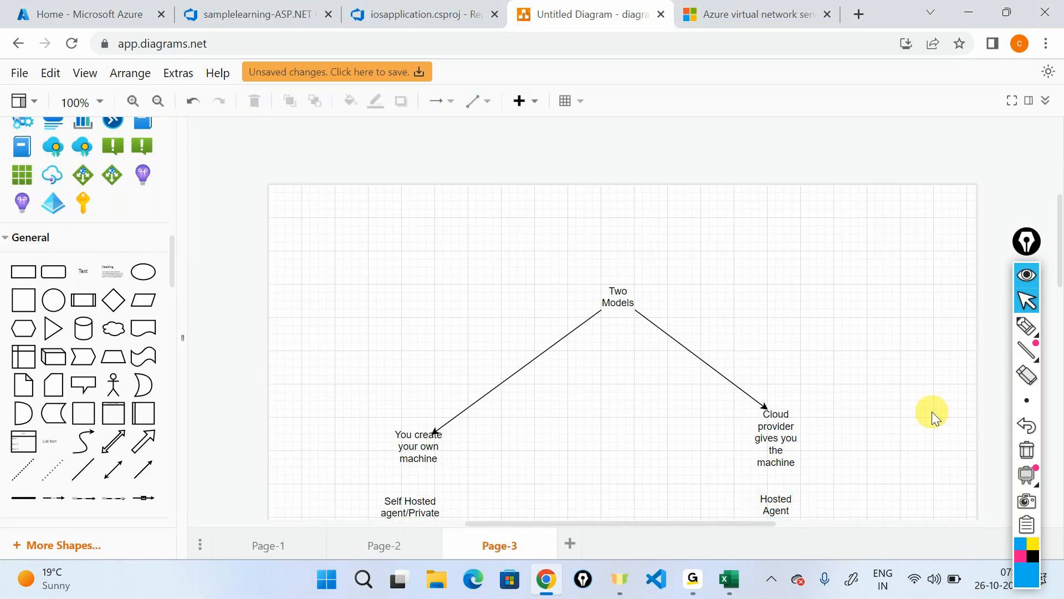
With the annotation pen, draw a vertical line down from Two Models and handwrite a circled "Agent" above it.
scroll(932, 412, "down", 1)
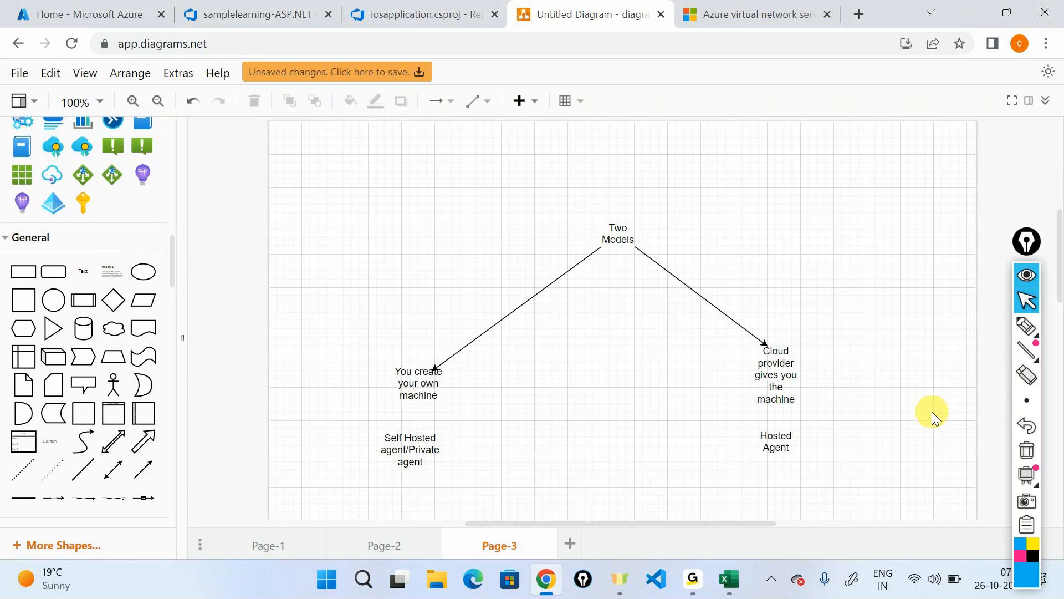
mouse_move(1032, 332)
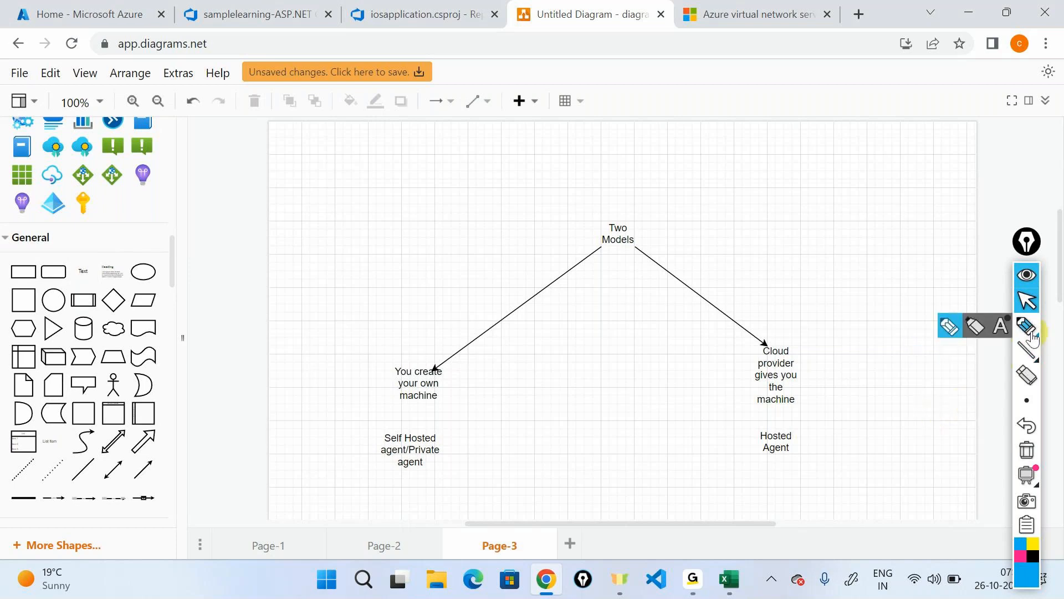
left_click(1030, 331)
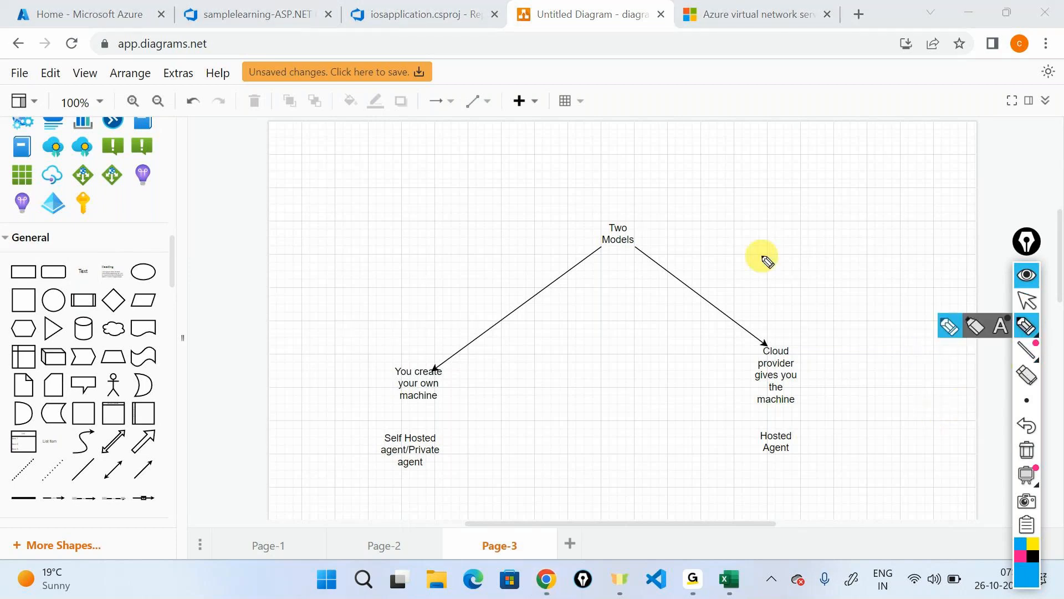
left_click_drag(614, 247, 614, 475)
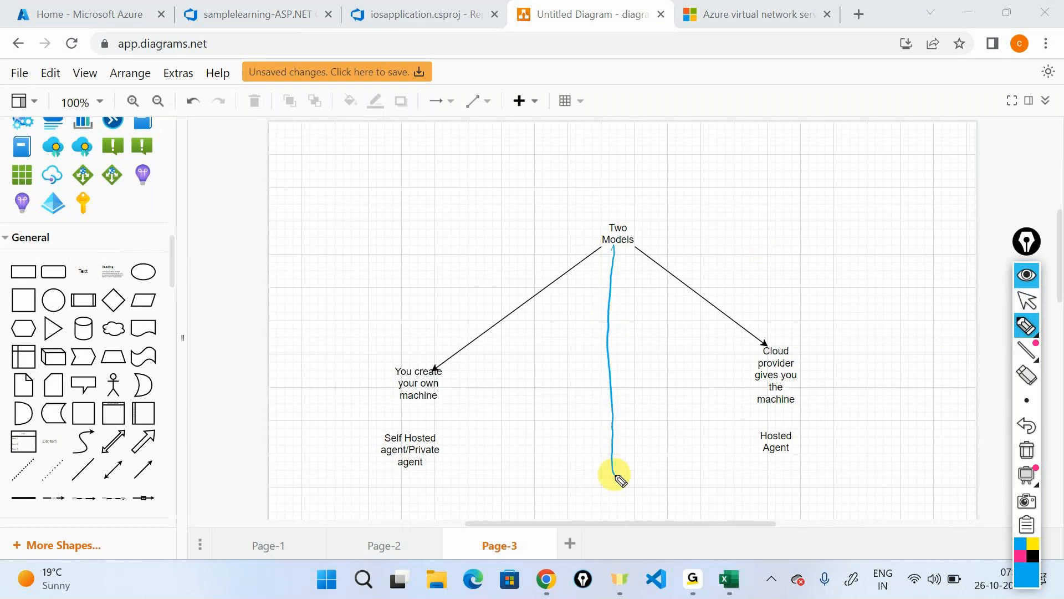
mouse_move(556, 225)
left_mouse_down()
mouse_move(557, 205)
mouse_move(568, 224)
mouse_move(598, 209)
mouse_move(606, 189)
mouse_move(604, 211)
left_mouse_up()
left_click_drag(607, 195, 619, 189)
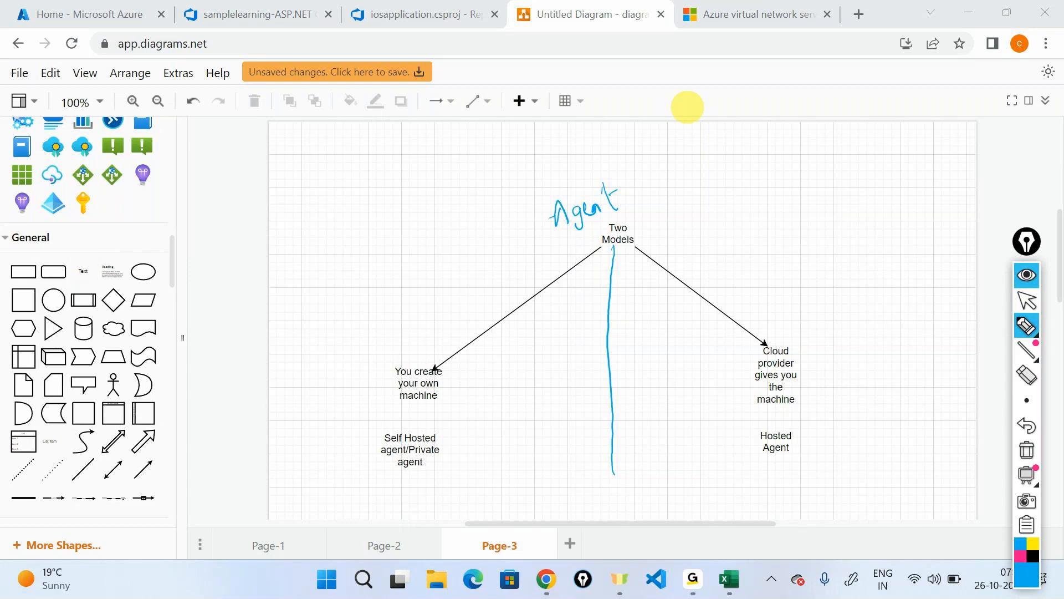
mouse_move(623, 161)
left_mouse_down()
mouse_move(523, 207)
mouse_move(621, 162)
left_mouse_up()
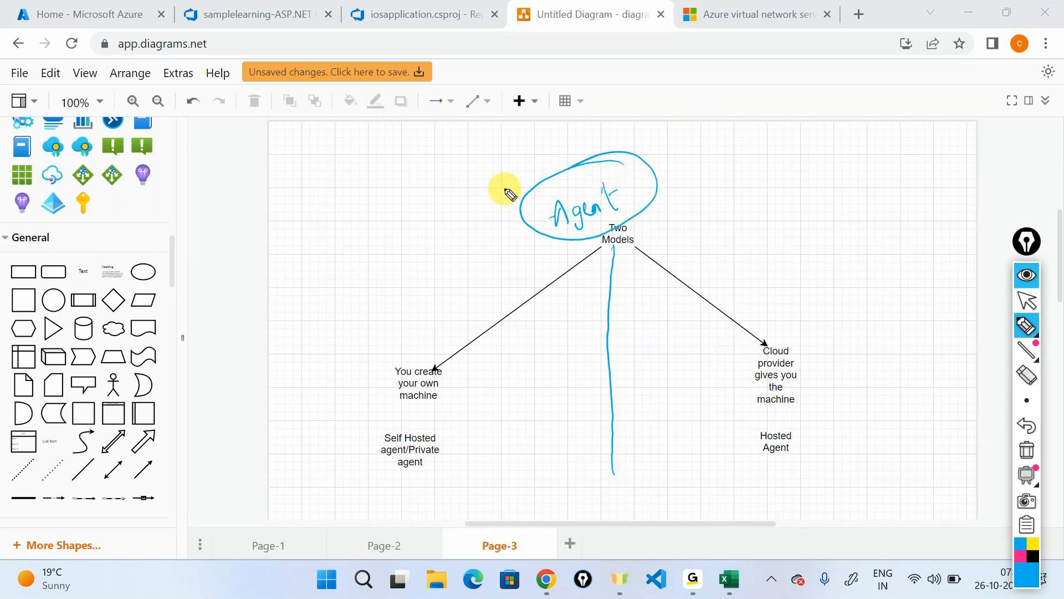
Handwrite an underlined "parallelism request" note, add an arrow pointing at the Agent circle, and close the annotation overlay.
mouse_move(700, 185)
left_mouse_down()
mouse_move(703, 212)
mouse_move(717, 186)
mouse_move(745, 195)
mouse_move(839, 158)
left_mouse_up()
mouse_move(793, 207)
left_mouse_down()
mouse_move(867, 191)
mouse_move(884, 166)
mouse_move(898, 166)
mouse_move(725, 211)
left_mouse_up()
left_click_drag(786, 229, 884, 205)
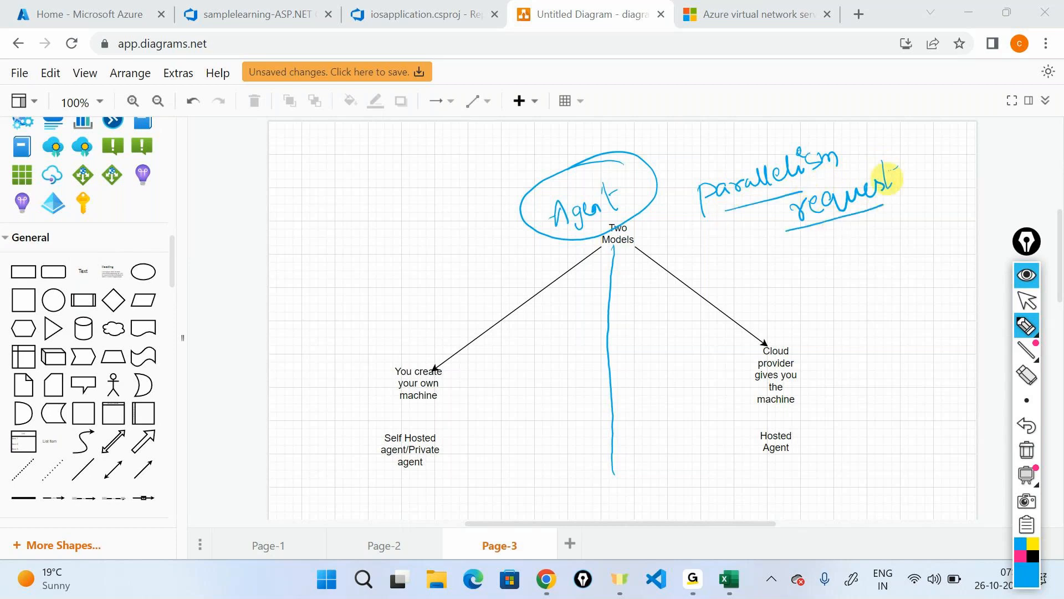
mouse_move(723, 112)
left_mouse_down()
mouse_move(667, 159)
mouse_move(685, 148)
left_mouse_up()
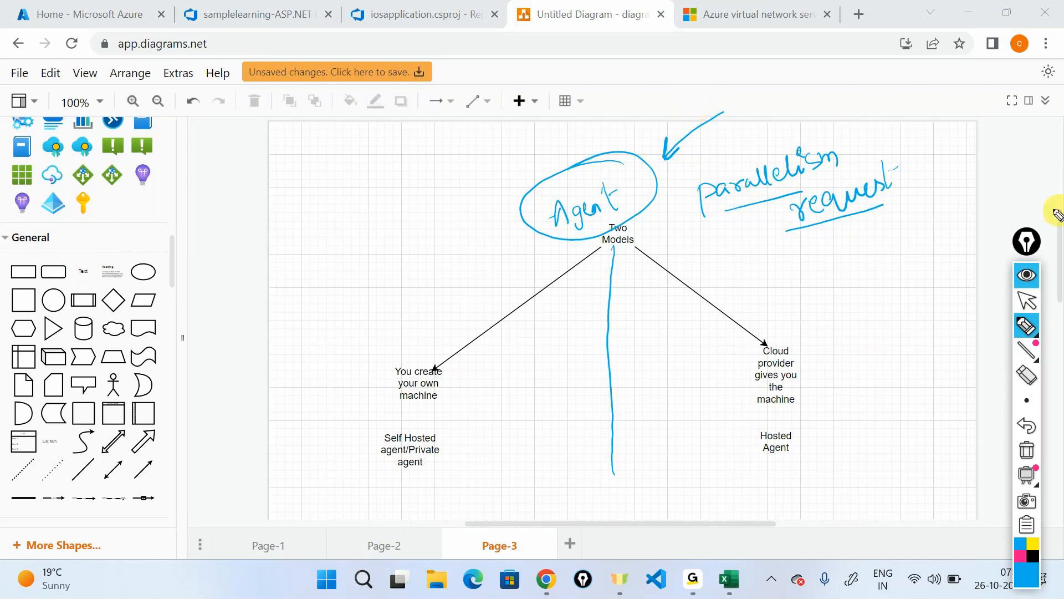
left_click(1025, 243)
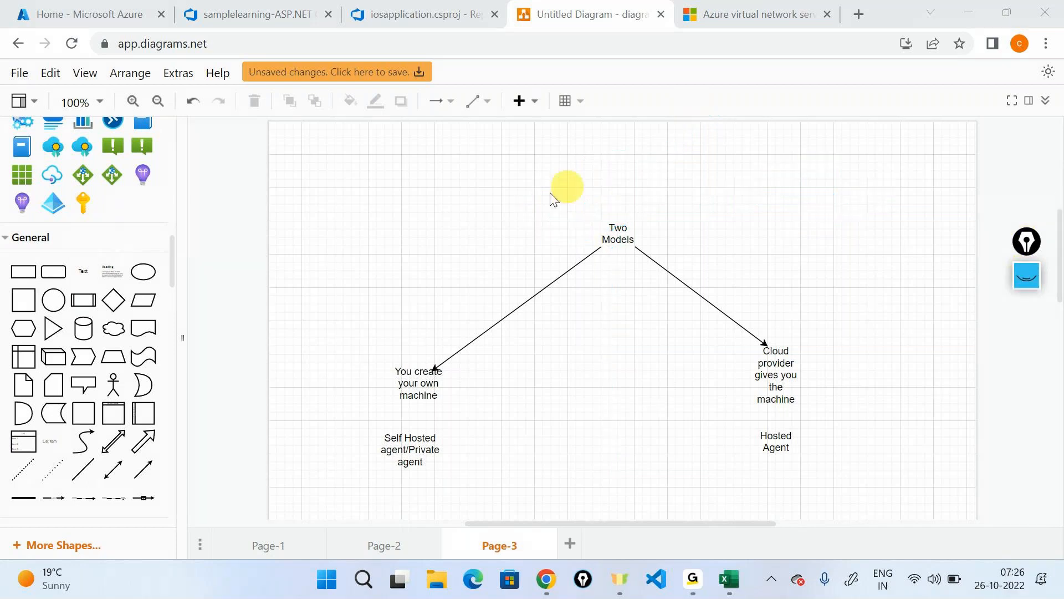
Switch back to the dotnetapplicationbuild pipeline in Azure DevOps and open its agent pool choices.
left_click(418, 20)
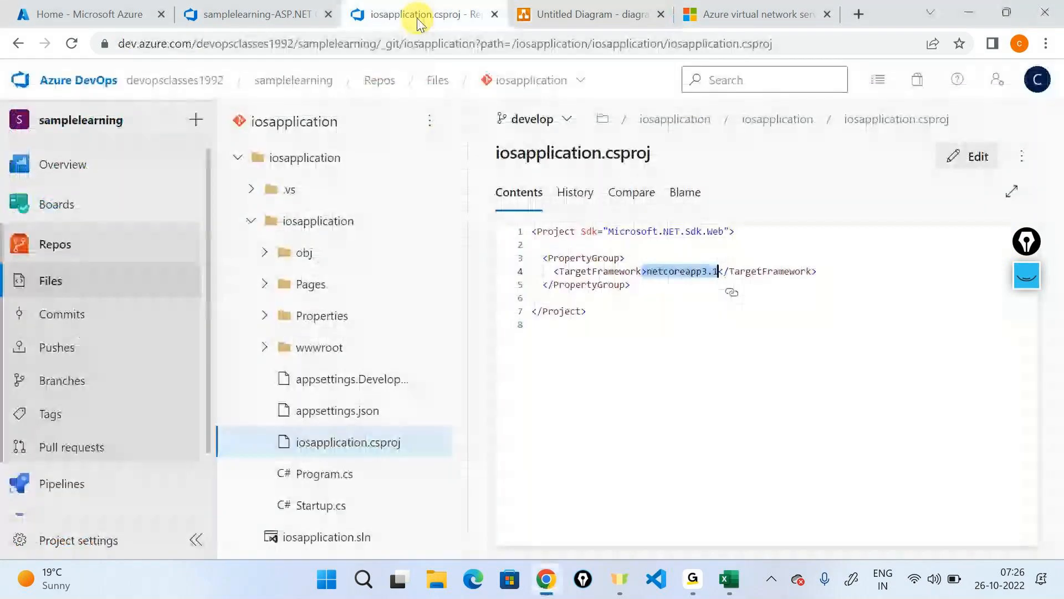
left_click(278, 14)
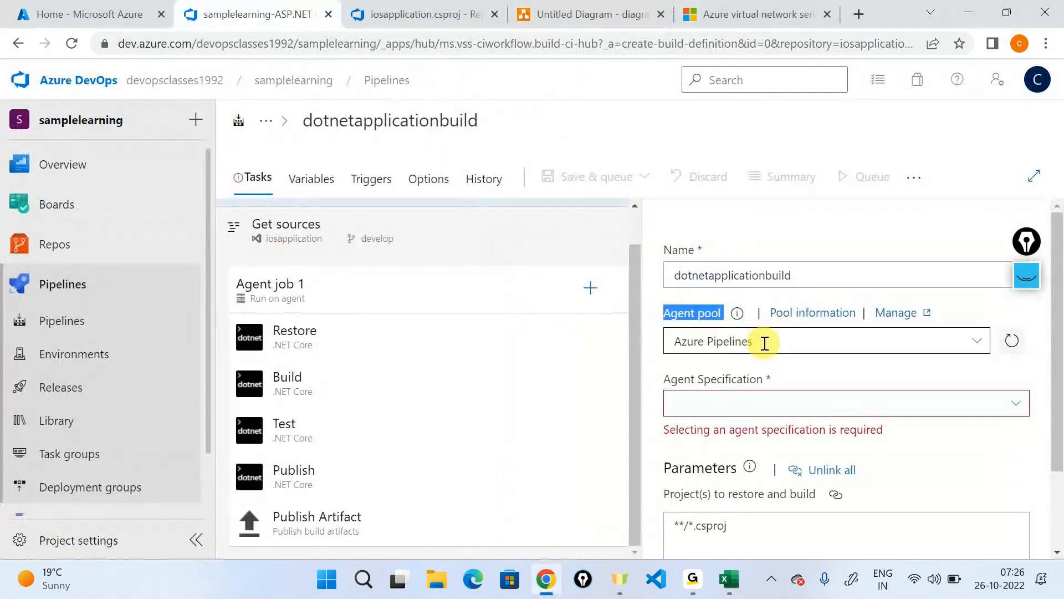
left_click(706, 314)
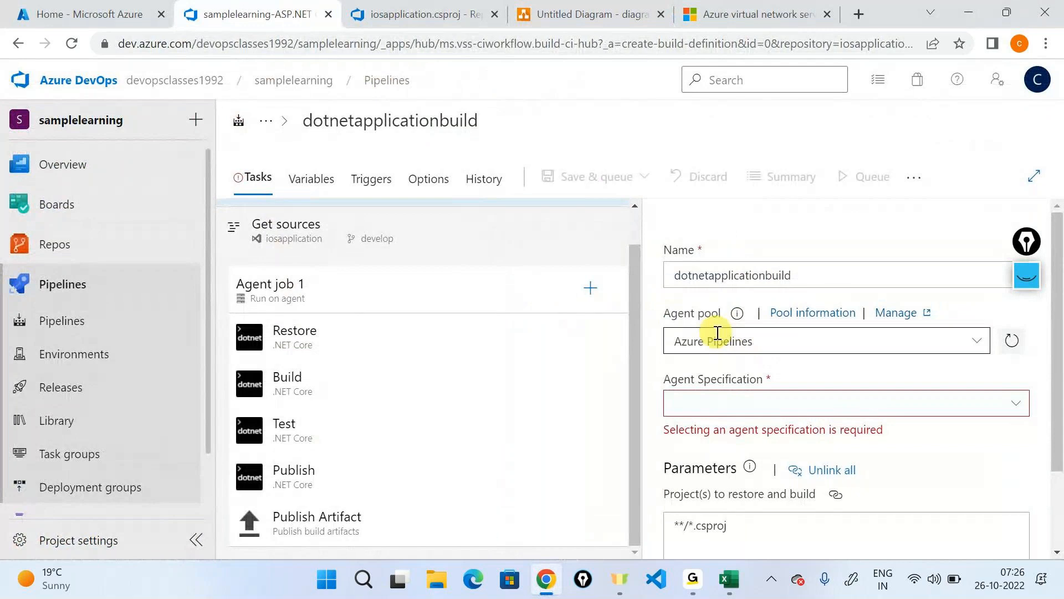
mouse_move(774, 344)
left_mouse_down()
mouse_move(698, 340)
mouse_move(766, 342)
left_mouse_up()
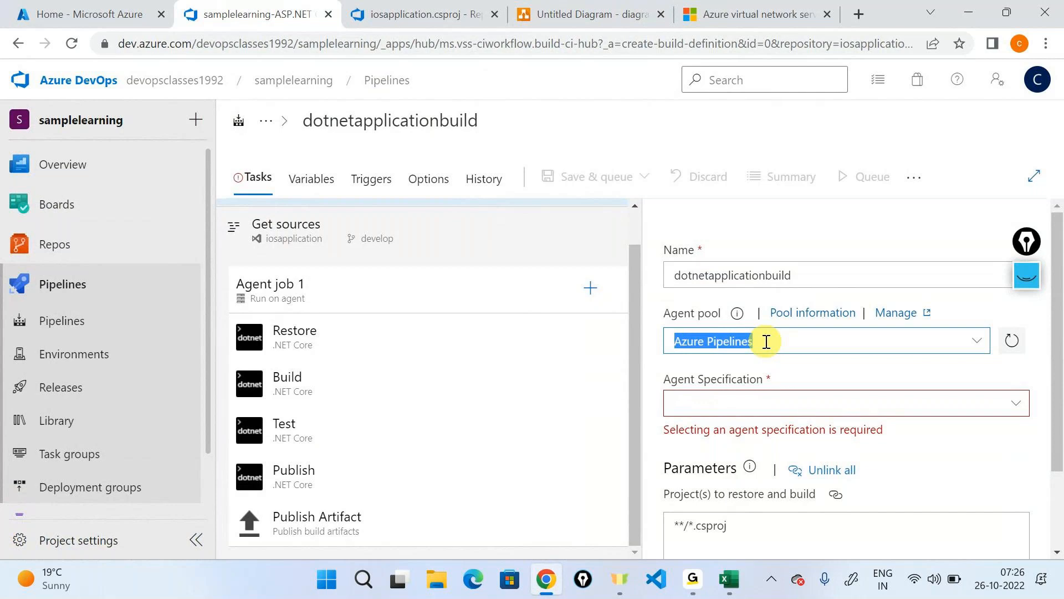
left_click(977, 344)
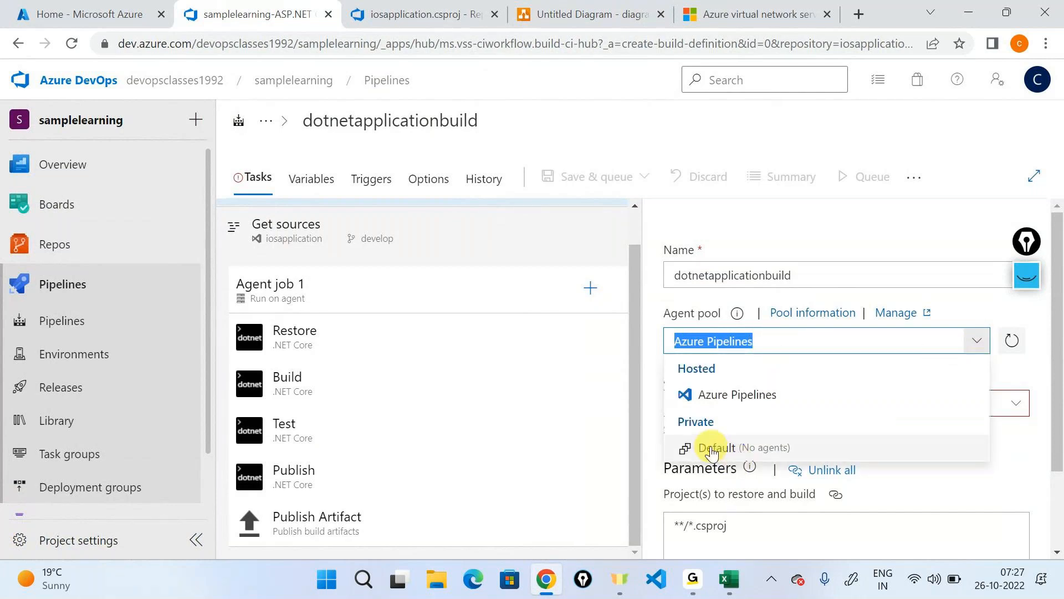
Mark the Hosted pool with a pen bracket, circle the Private Default pool, and erase the annotations.
left_click(1023, 280)
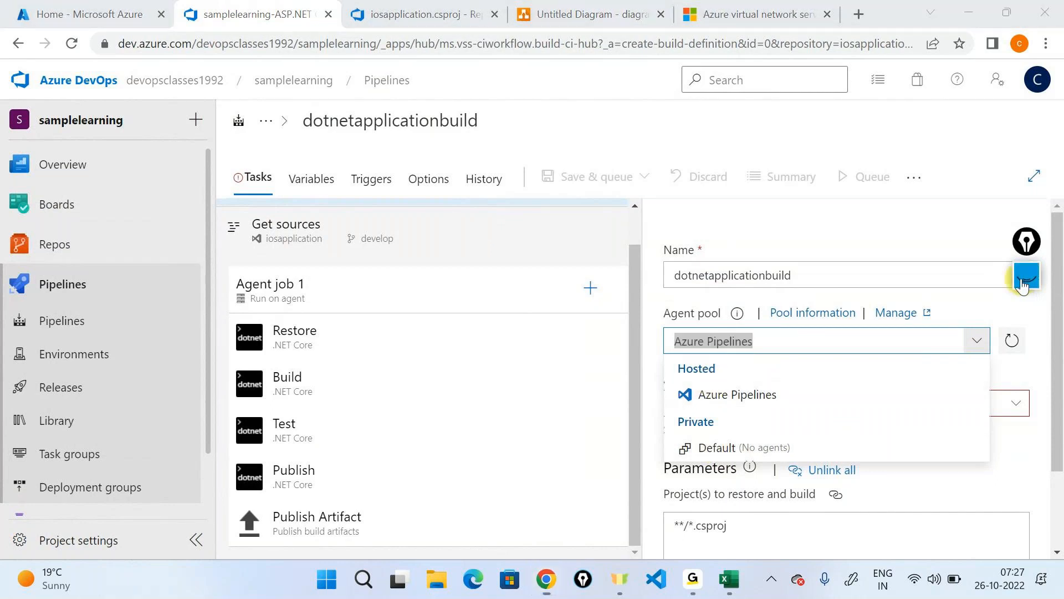
left_click(1027, 451)
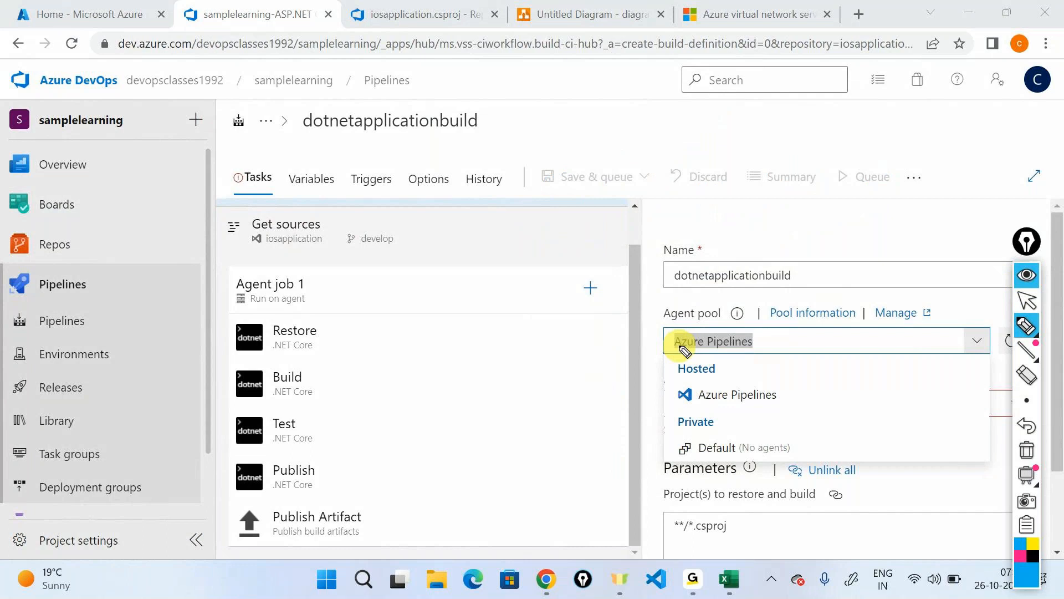
left_click_drag(814, 403, 799, 359)
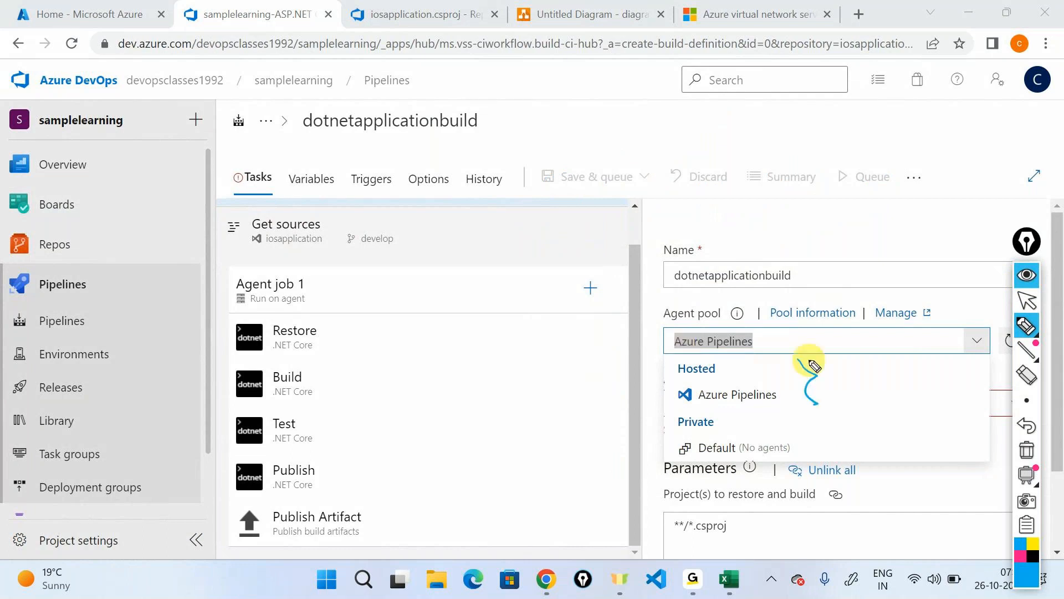
mouse_move(707, 412)
left_mouse_down()
mouse_move(702, 422)
mouse_move(787, 458)
mouse_move(657, 413)
left_mouse_up()
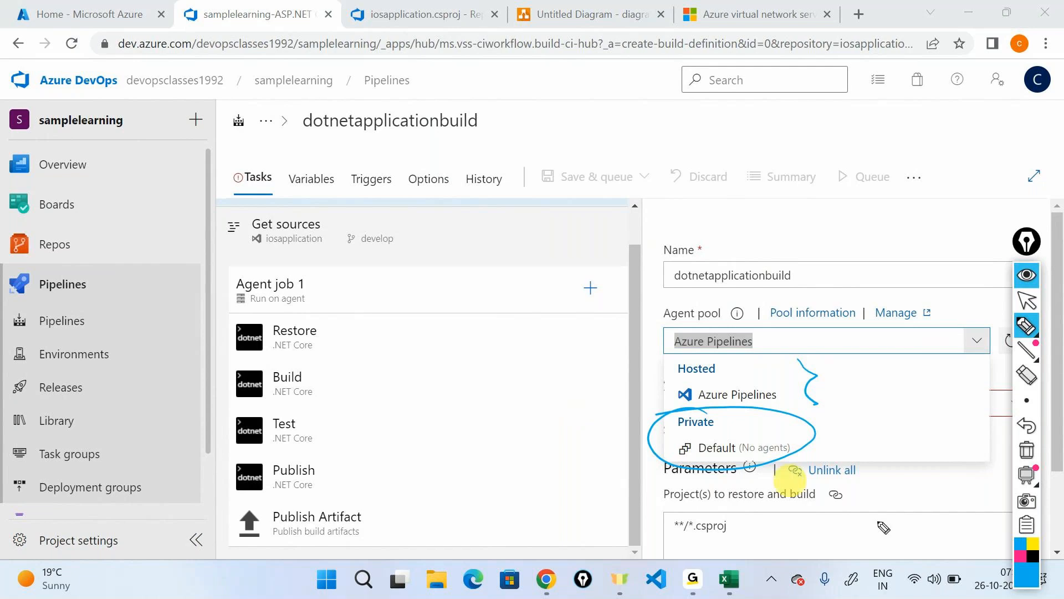
left_click(1026, 450)
left_click(1027, 301)
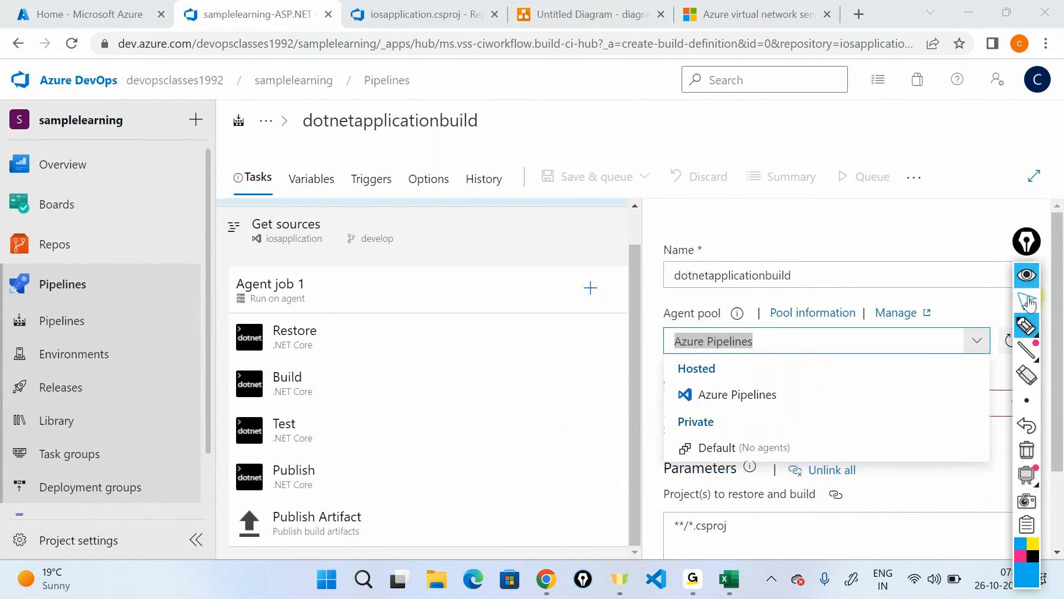
Choose Azure Pipelines as the agent pool and windows-latest as the agent specification.
left_click(759, 396)
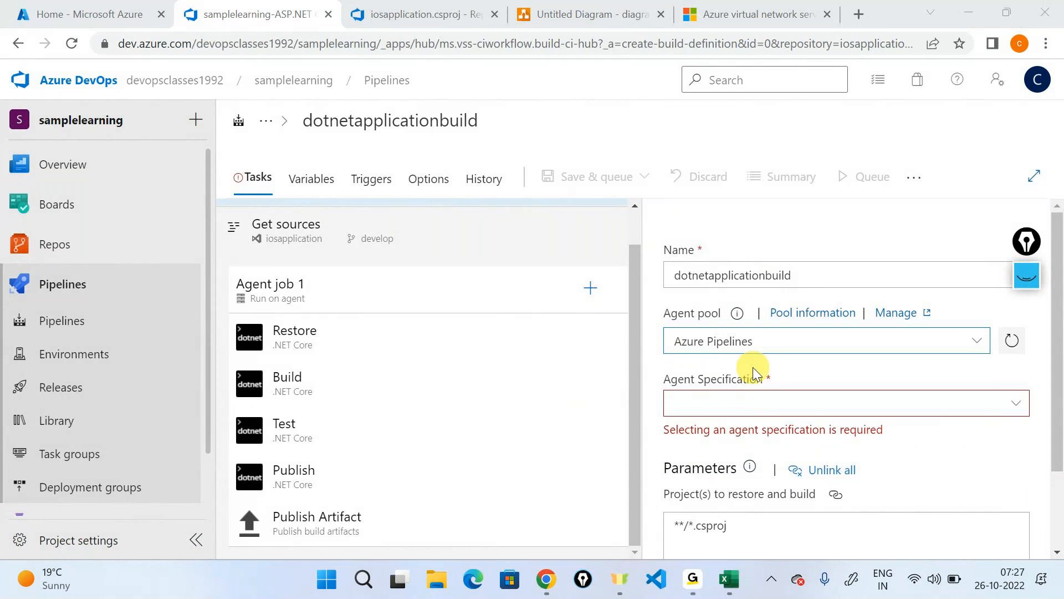
left_click(728, 379)
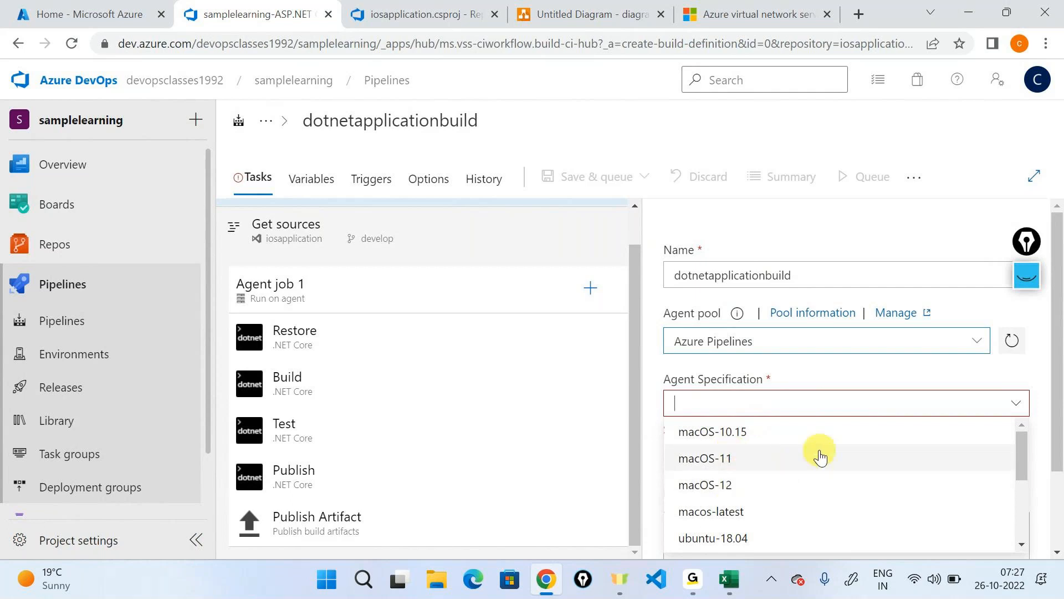
scroll(820, 455, "down", 1)
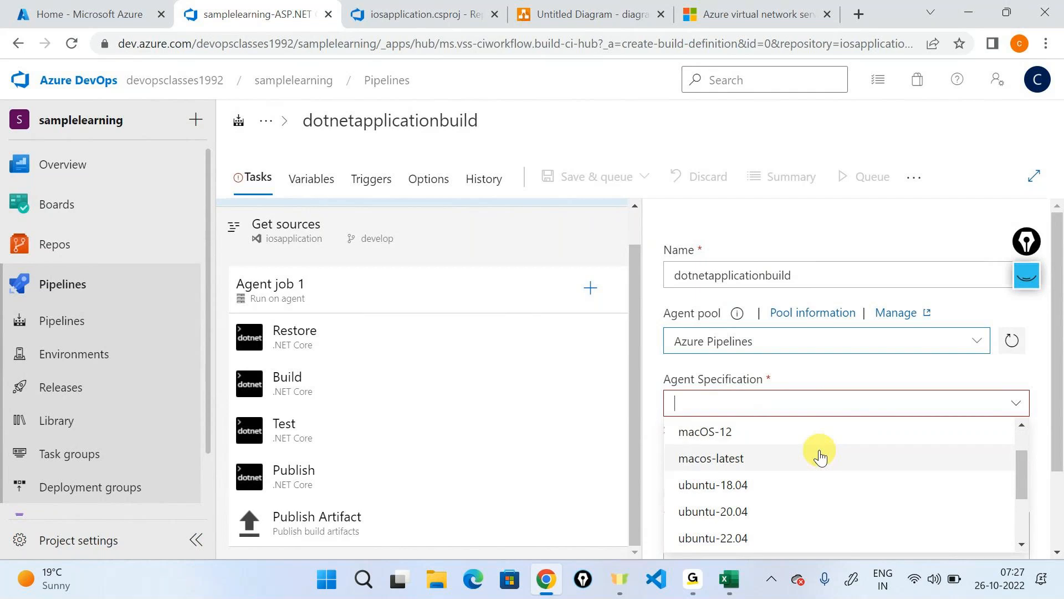
scroll(820, 455, "down", 2)
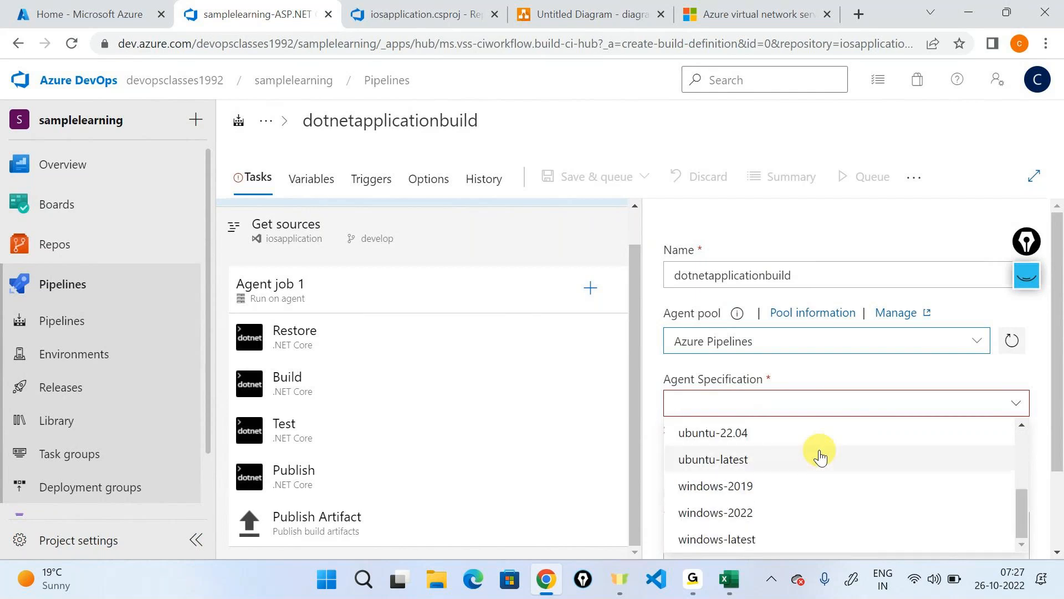
left_click(741, 537)
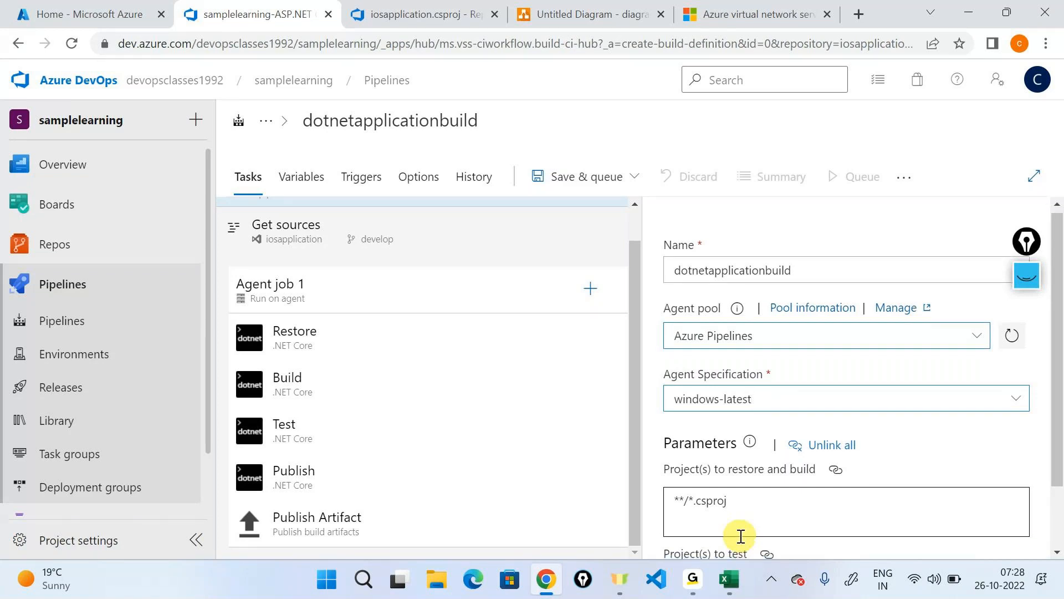
Copy the full repository path of iosapplication.csproj from the develop branch's file view.
scroll(741, 536, "down", 1)
left_click_drag(671, 391, 804, 423)
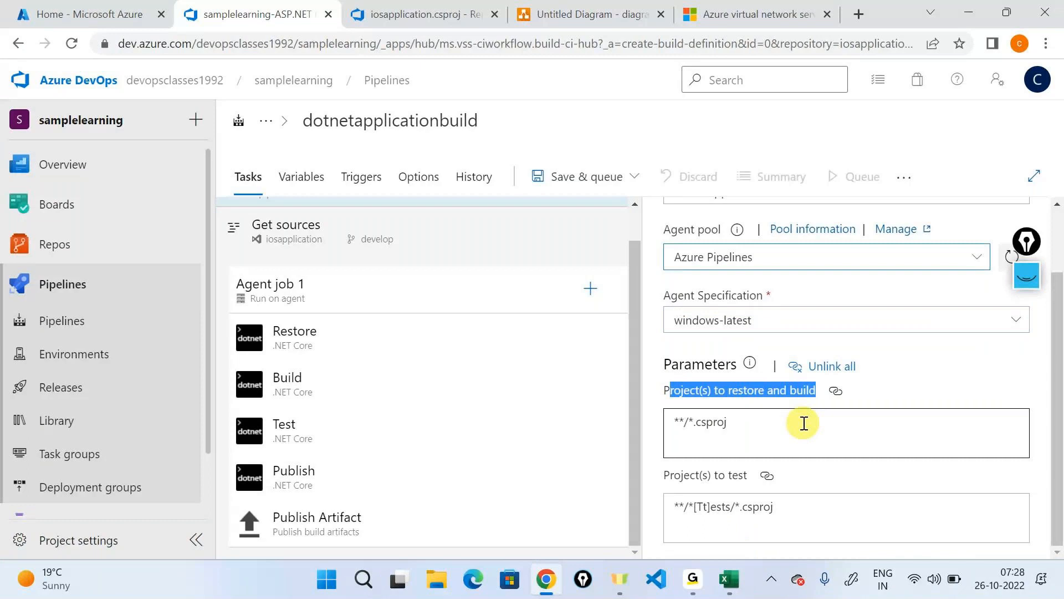
left_click(438, 16)
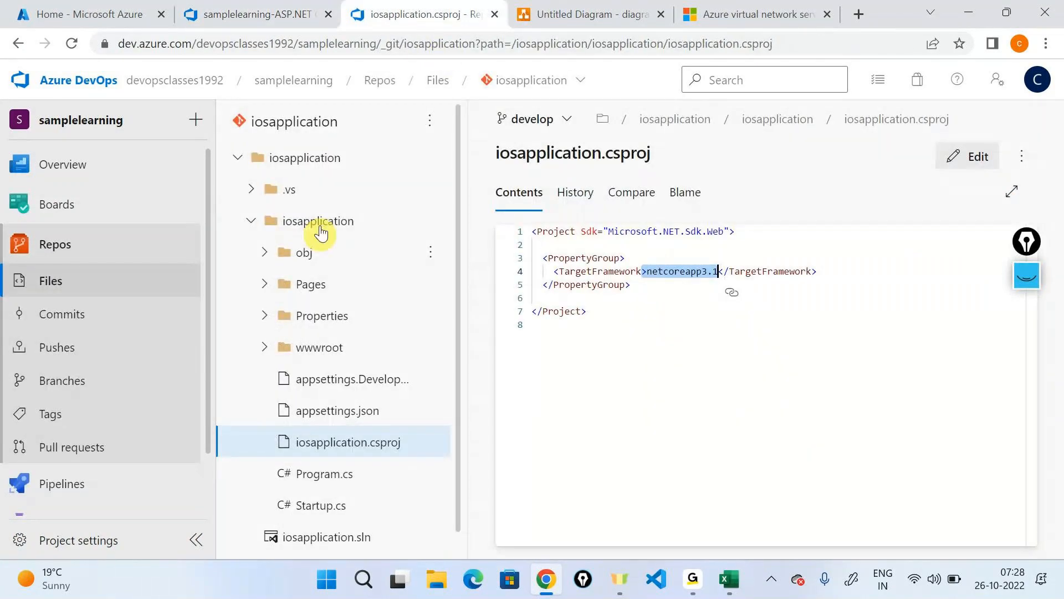
scroll(321, 498, "down", 1)
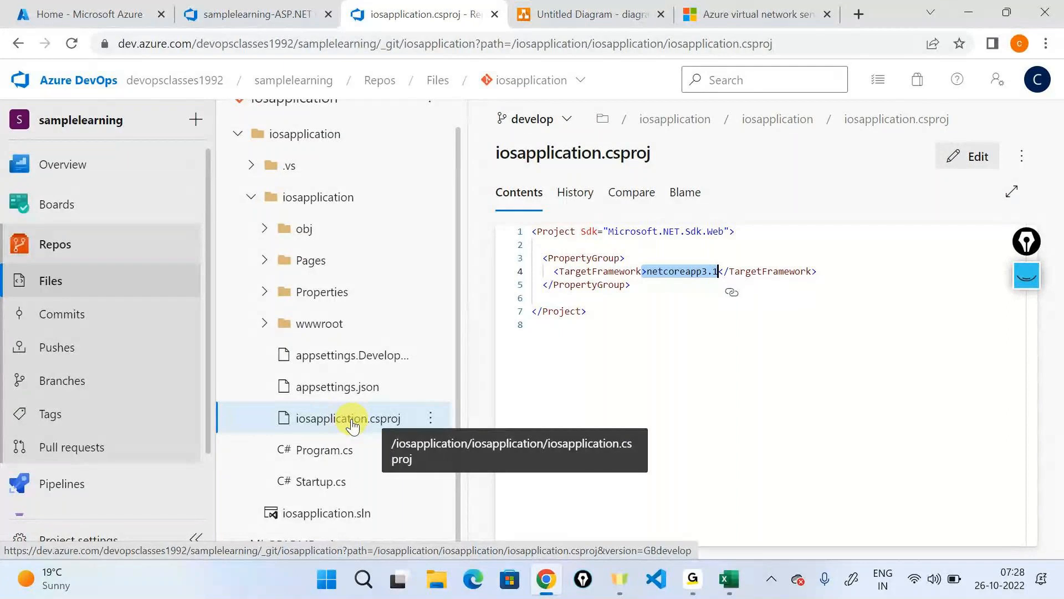
left_click(599, 152)
left_click_drag(600, 152, 660, 155)
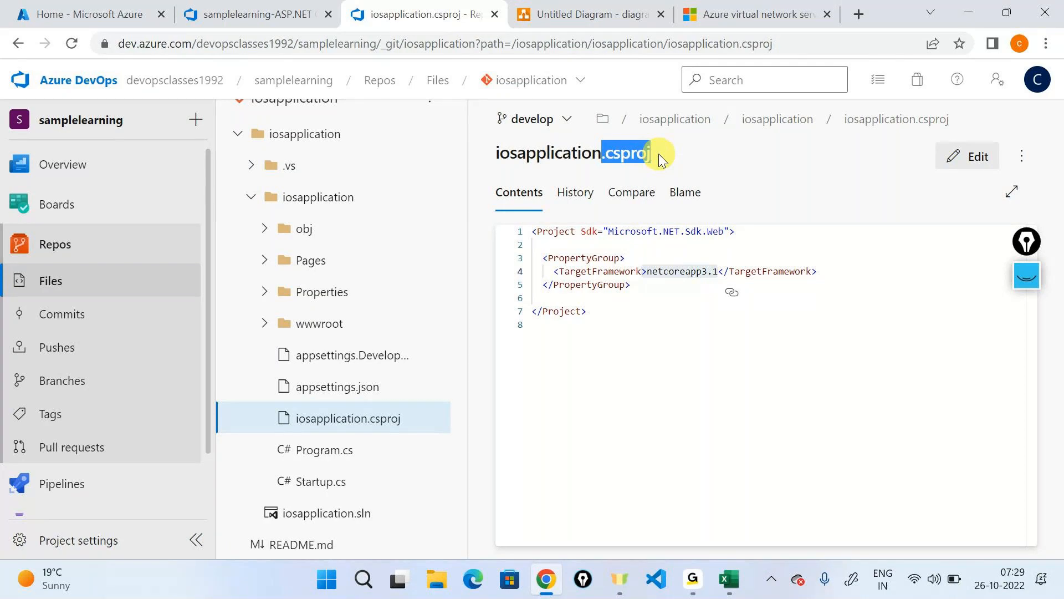
left_click(960, 122)
key("ctrl+c")
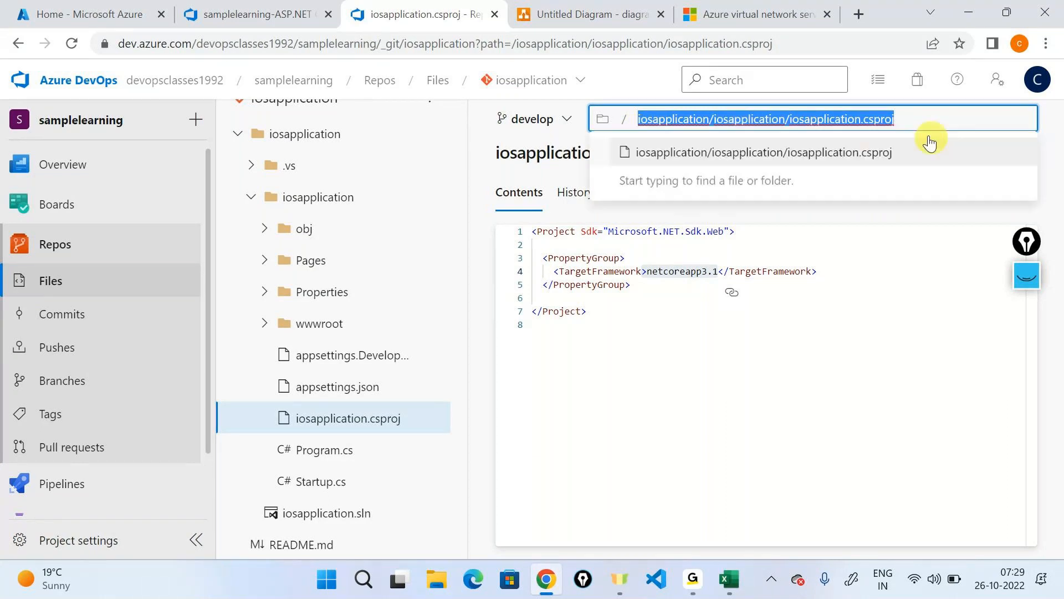
Set the pipeline's project(s) to restore and build to iosapplication/iosapplication/iosapplication.csproj.
left_click(319, 6)
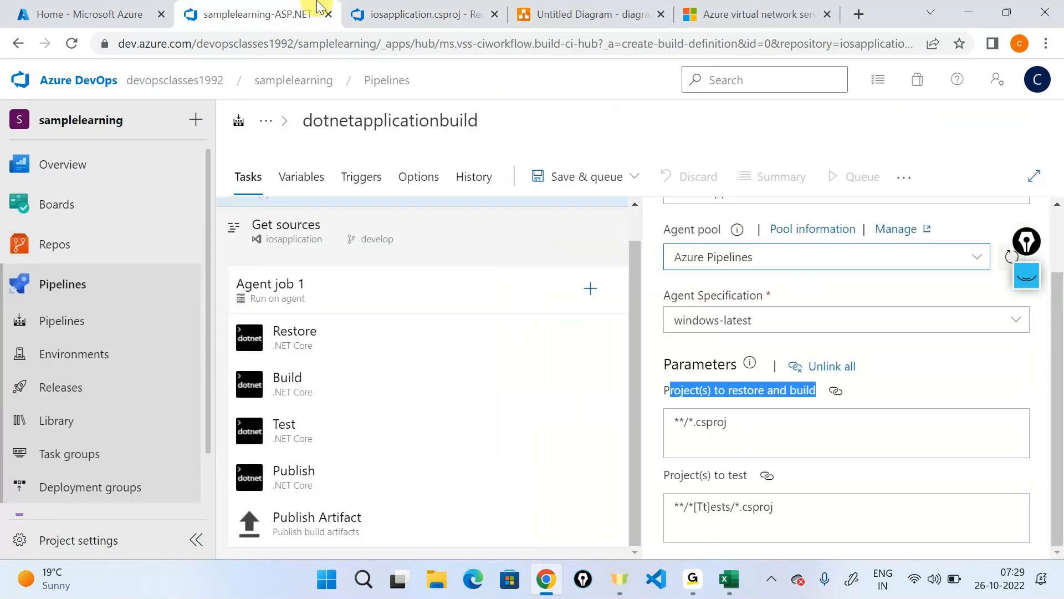
left_click(760, 435)
key("ctrl+a")
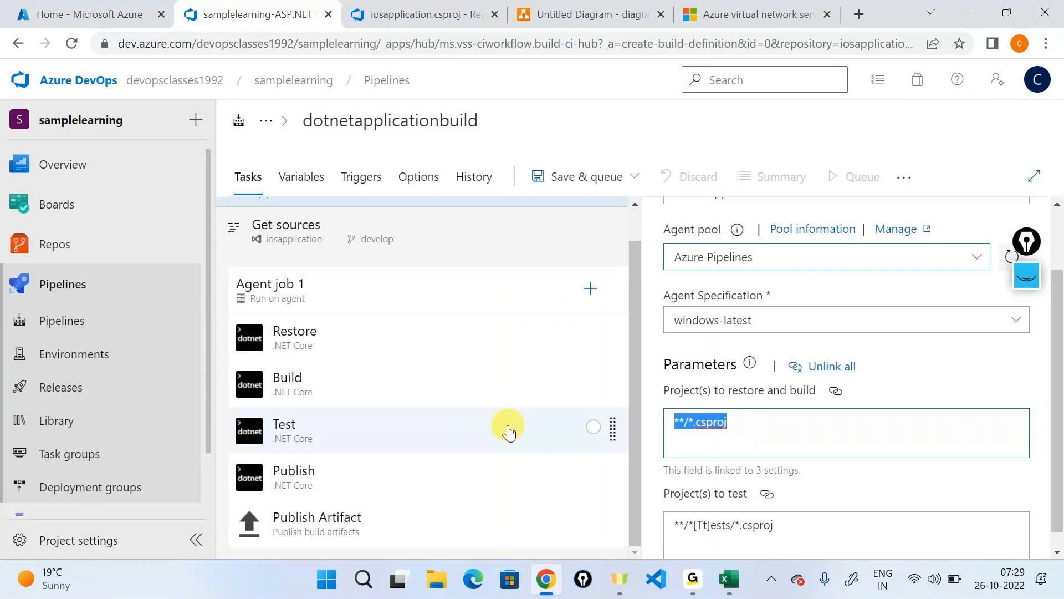
key("ctrl+v")
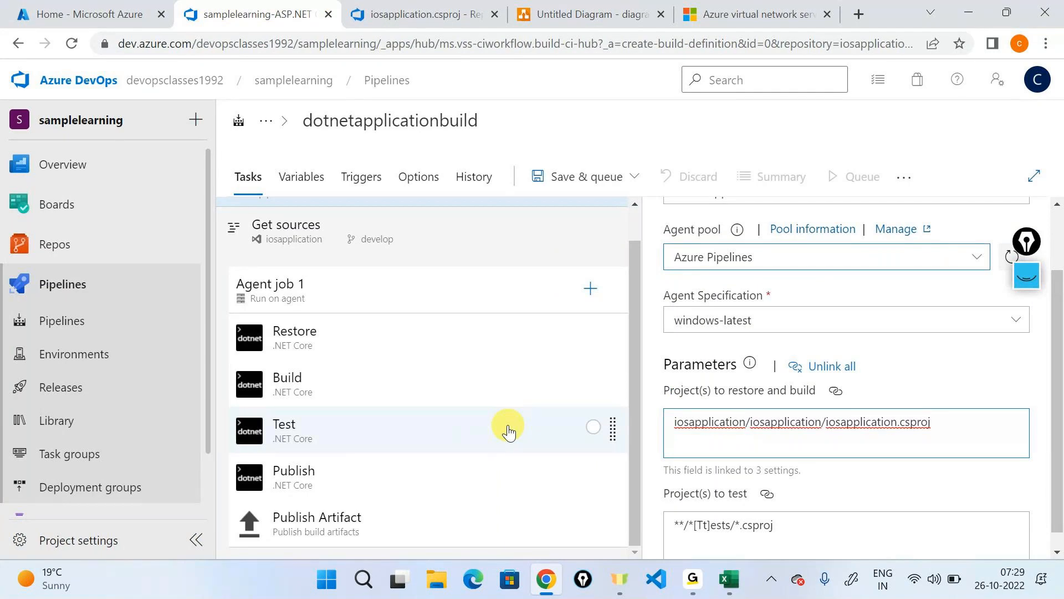
Select the Test task in Agent job 1 and bring up its task actions.
scroll(738, 470, "down", 1)
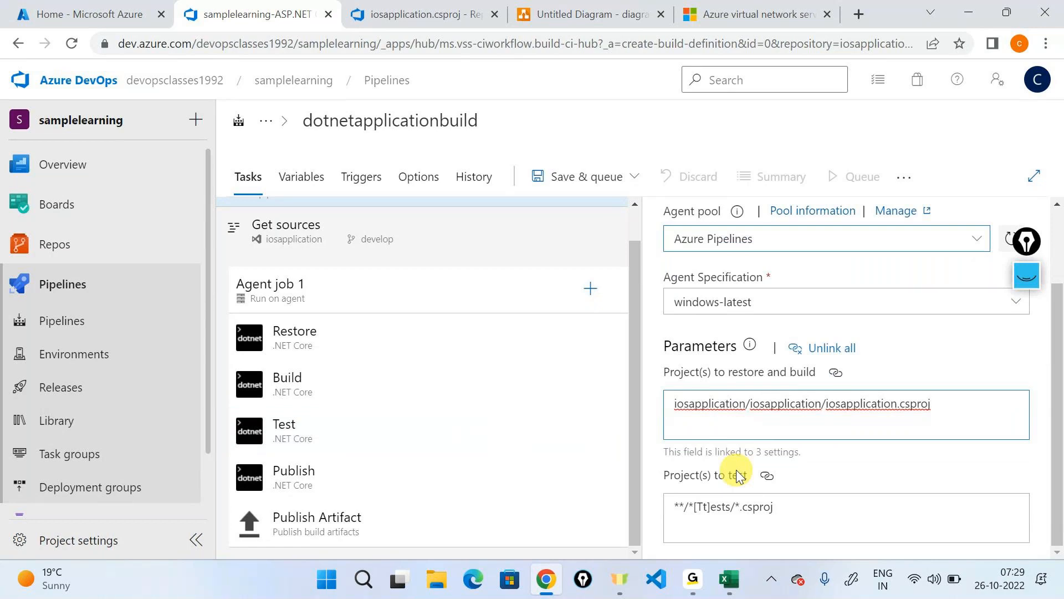
left_click(299, 431)
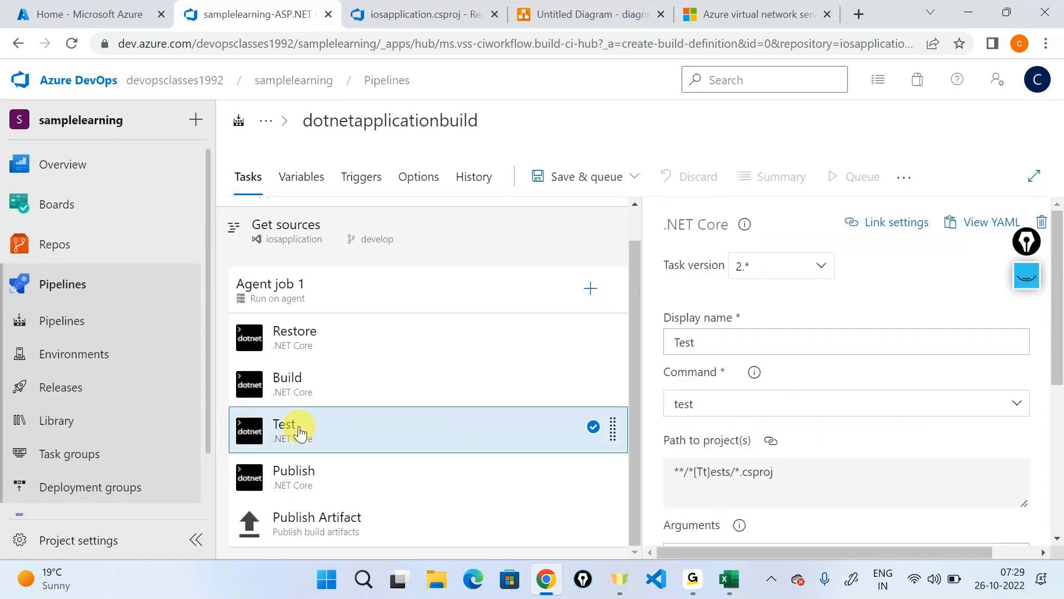
right_click(300, 431)
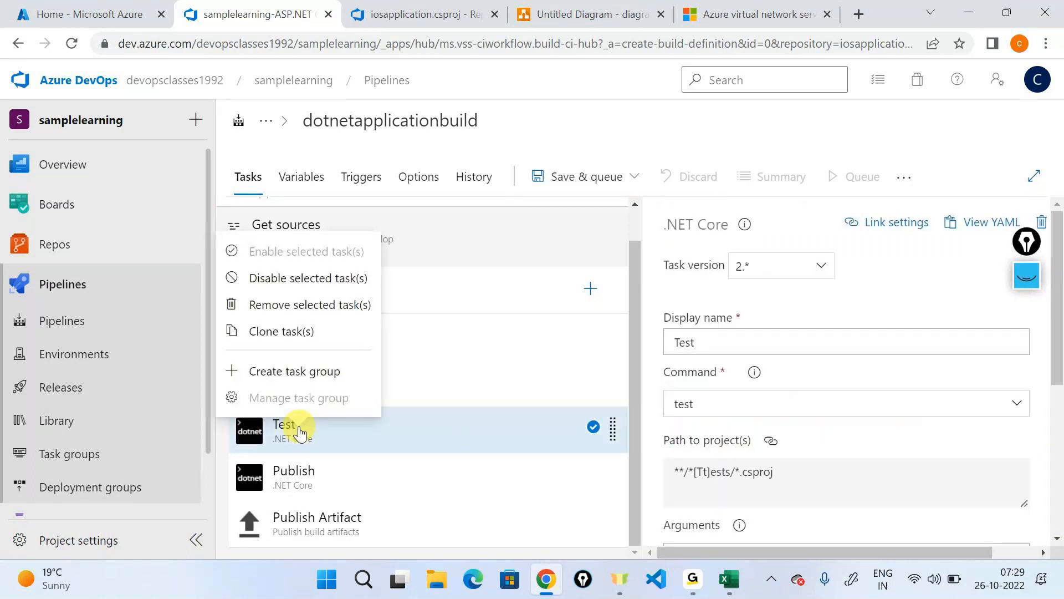
Remove the Test task from the dotnetapplicationbuild pipeline.
left_click(302, 304)
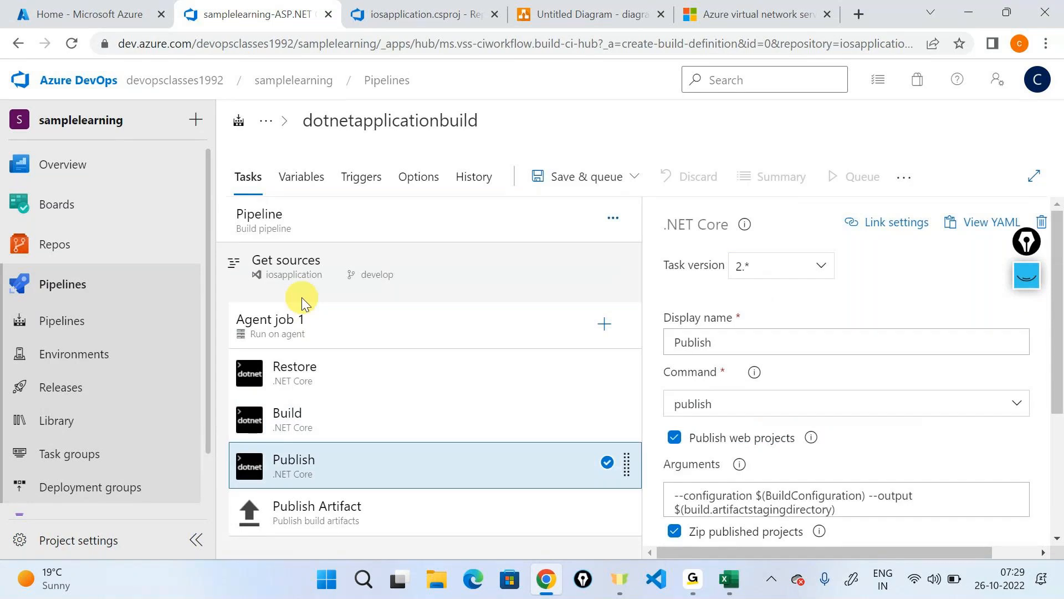
Draw check marks beside the Restore, Build and Publish tasks with the screen pen, and clear the drawing.
left_click(1025, 280)
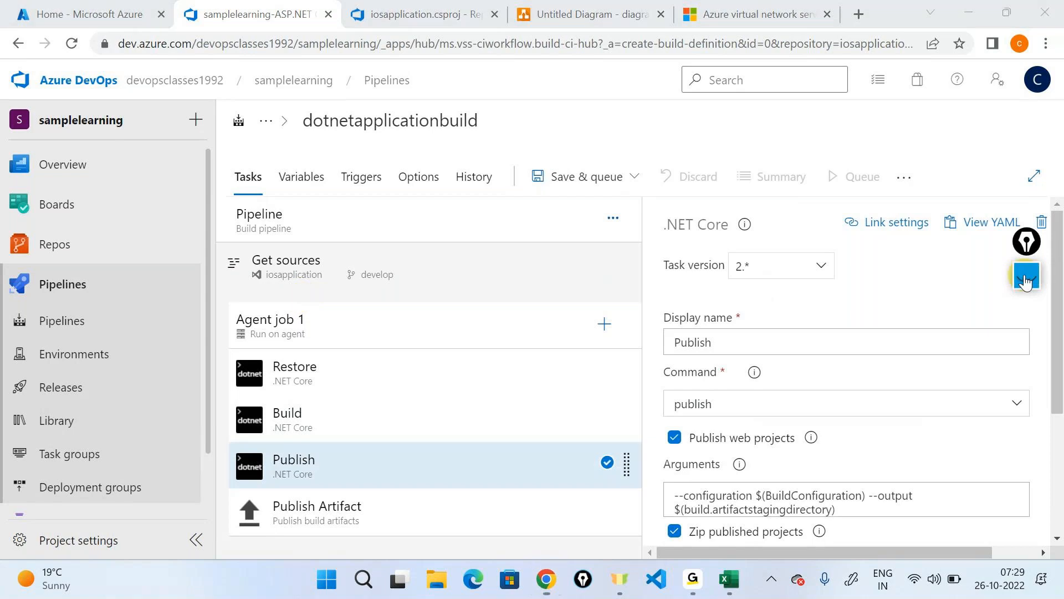
left_click(1025, 280)
left_click(1025, 299)
left_click(1026, 324)
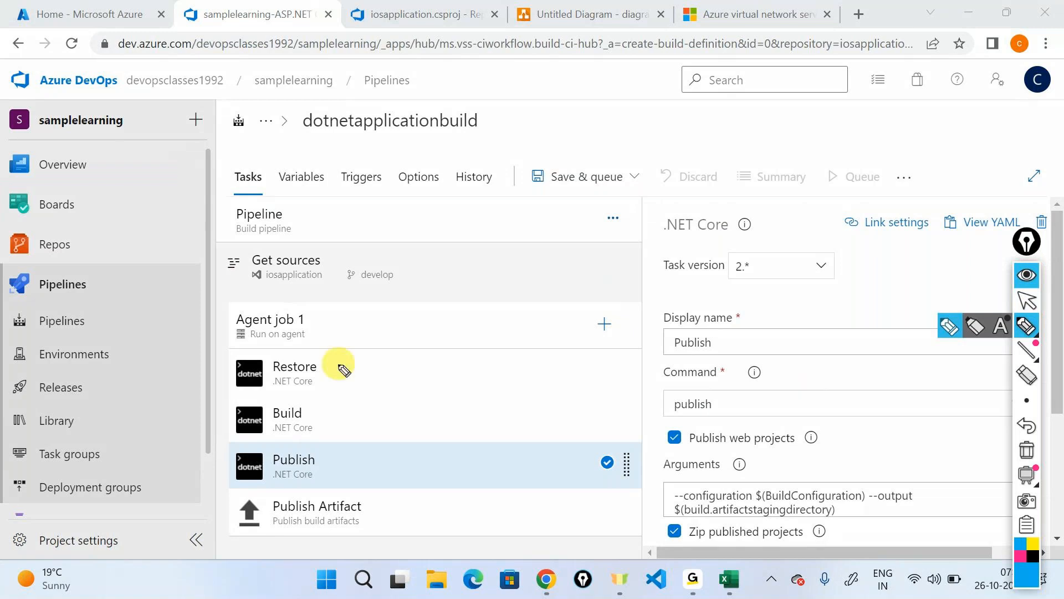
left_click_drag(340, 367, 370, 352)
left_click_drag(341, 413, 365, 402)
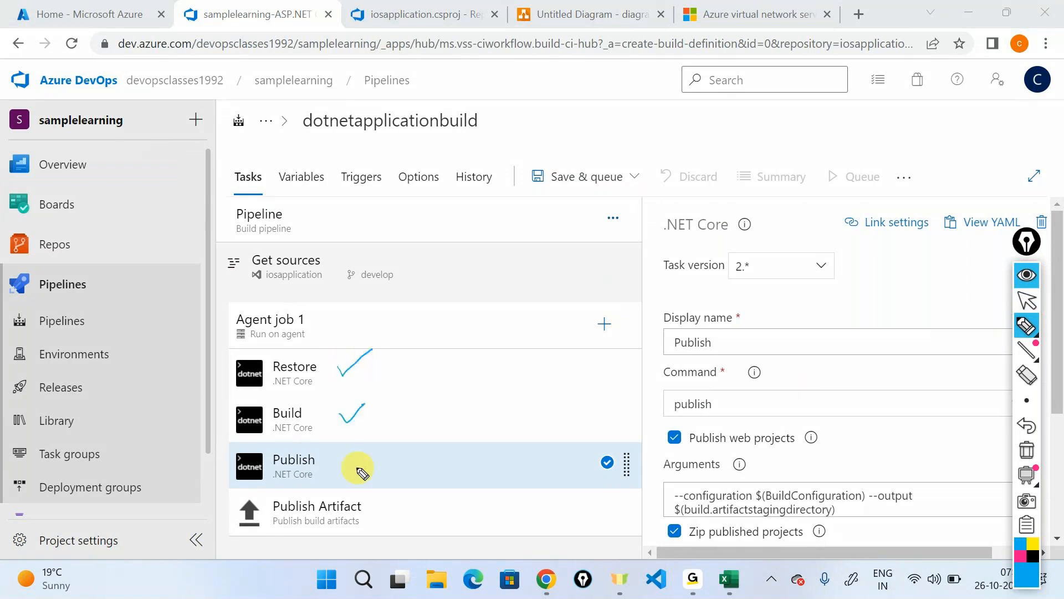
left_click_drag(349, 455, 377, 445)
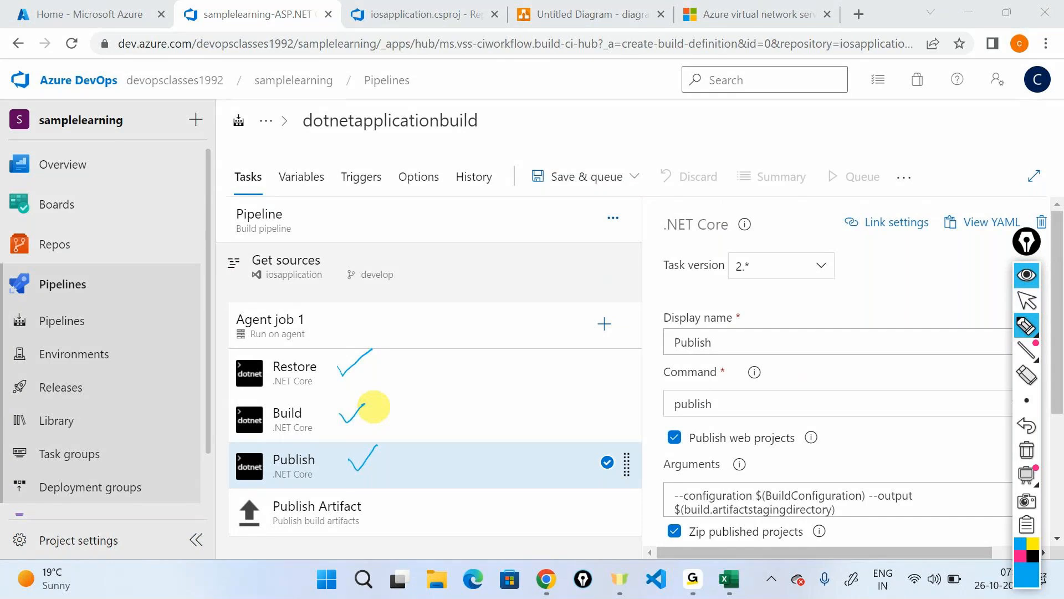
left_click(1027, 449)
left_click(1027, 300)
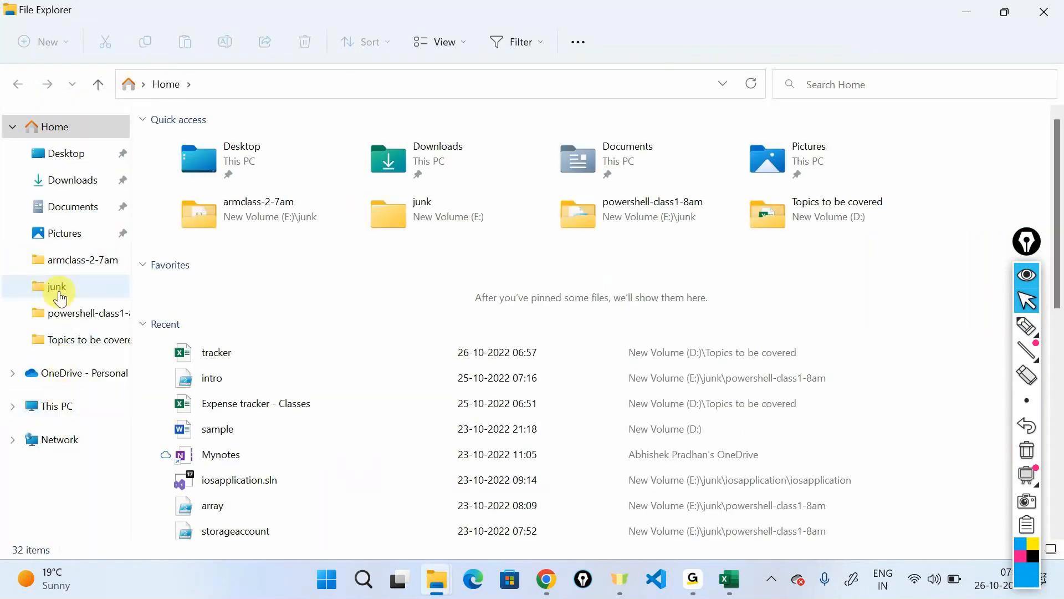
In File Explorer, browse to E:\junk\iosapplication\iosapplication\iosapplication and open a command prompt in that folder.
left_click(55, 286)
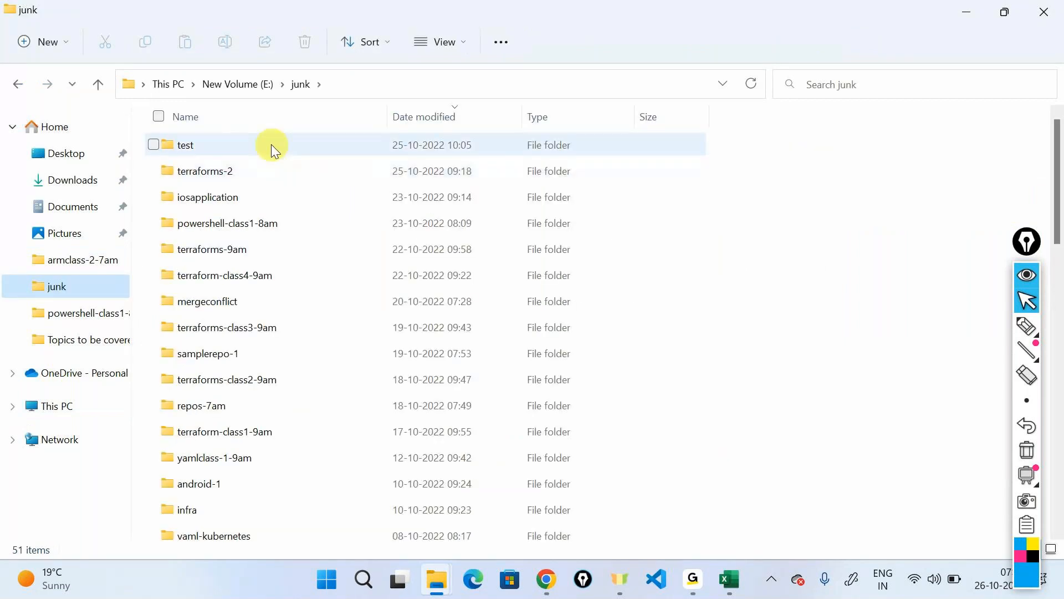
double_click(252, 198)
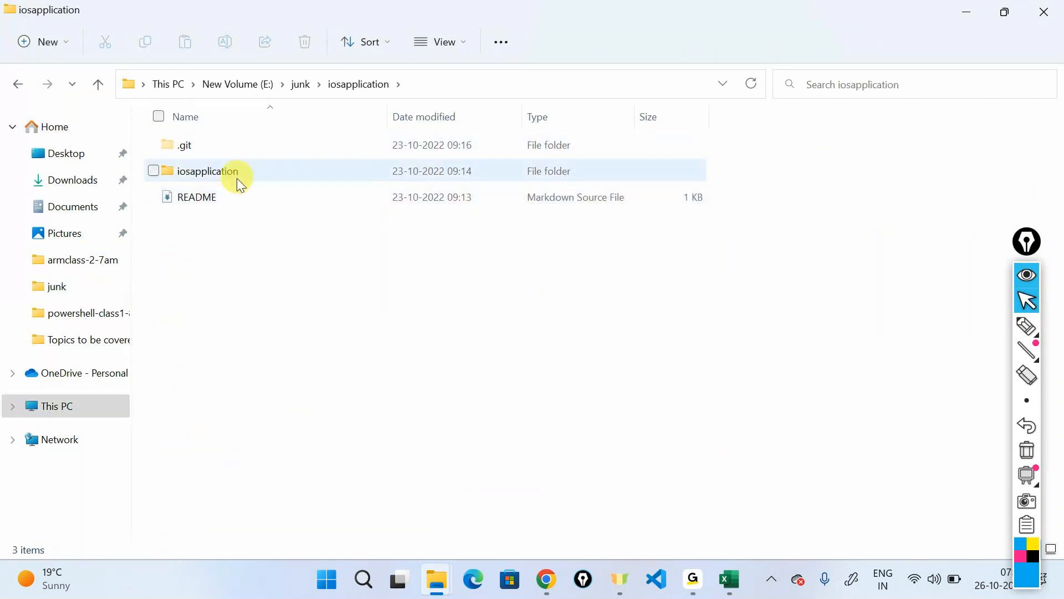
double_click(237, 178)
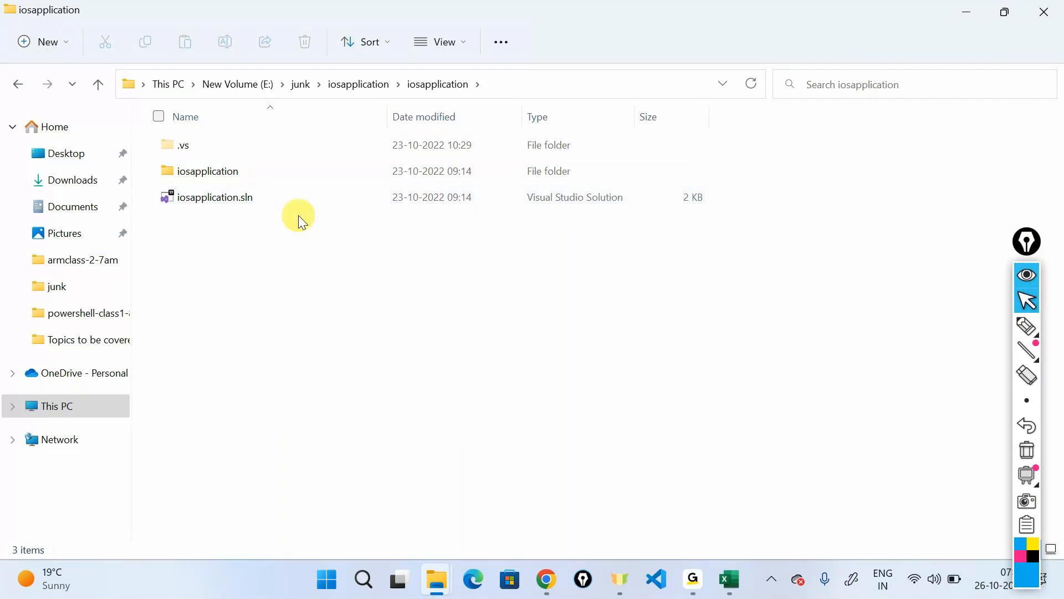
left_click(348, 168)
double_click(348, 168)
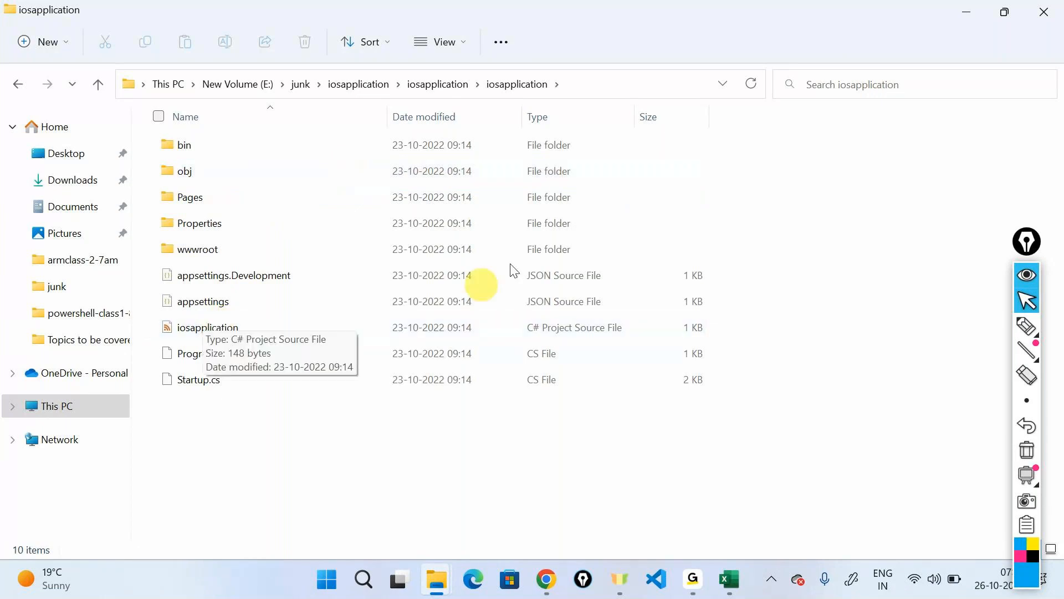
left_click(586, 92)
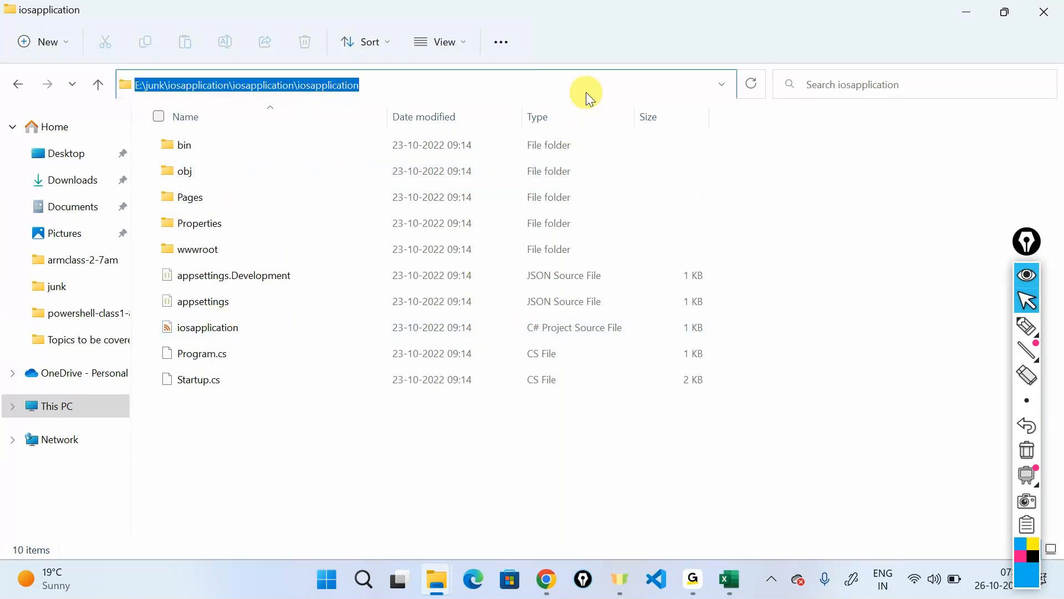
type("cmd")
key("Return")
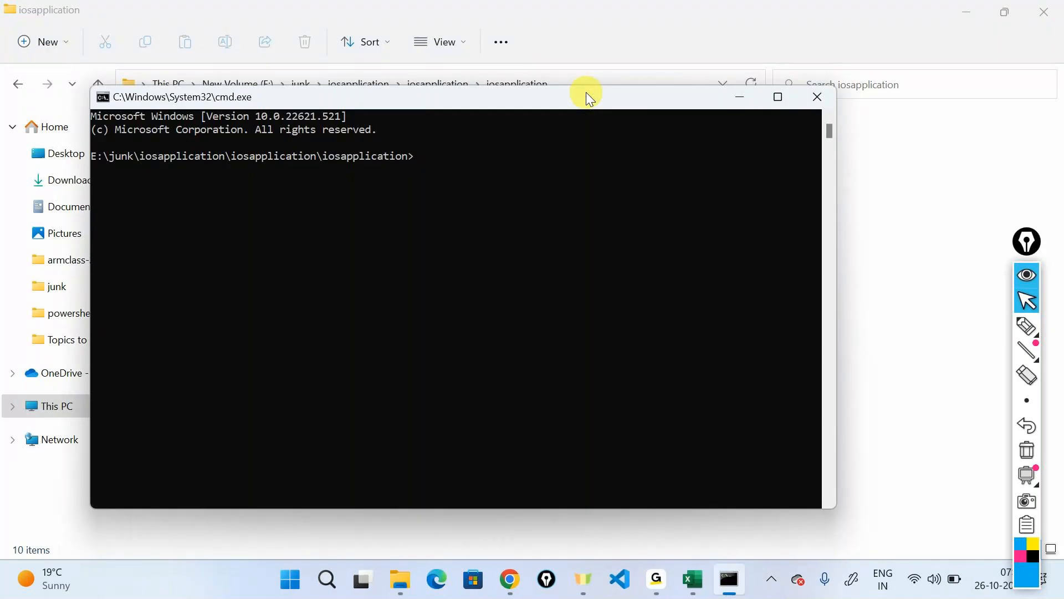
Restore and build the iosapplication project by running dotnet restore and dotnet build.
type("dotnet restore")
key("Return")
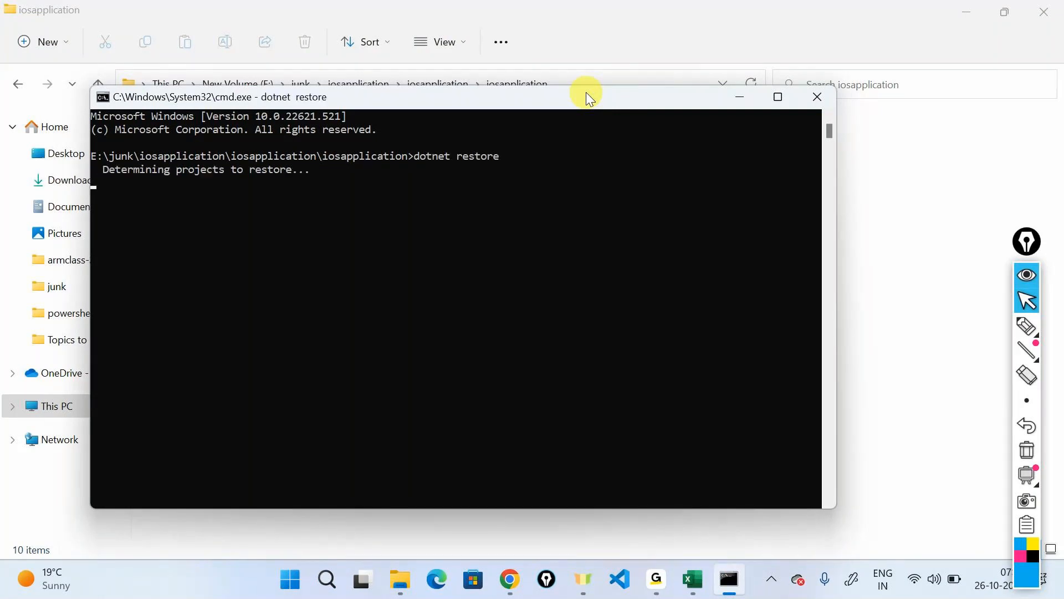
type("d")
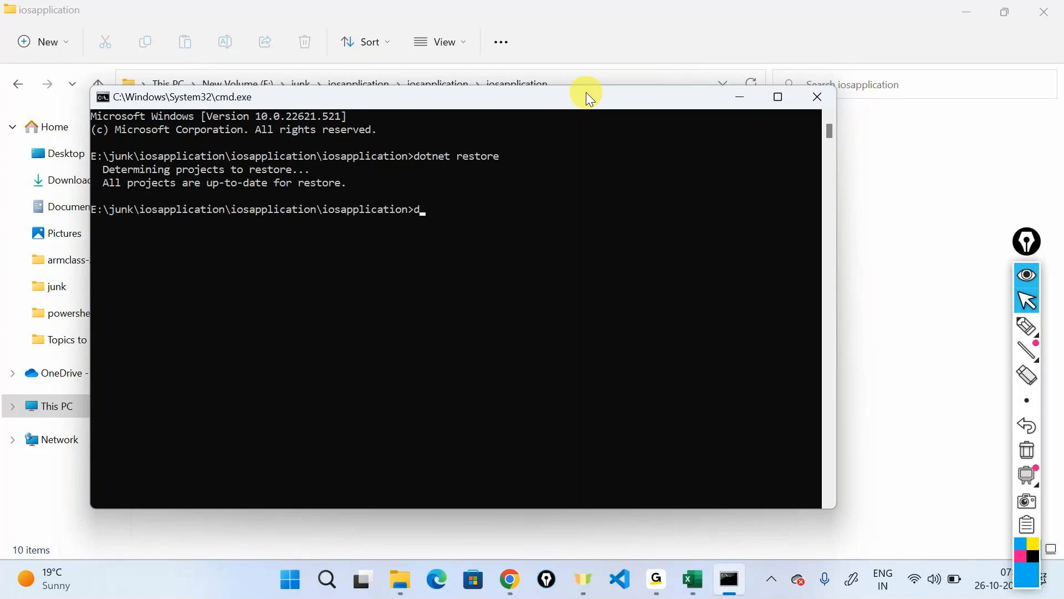
type("otnet buil")
type("d")
key("Return")
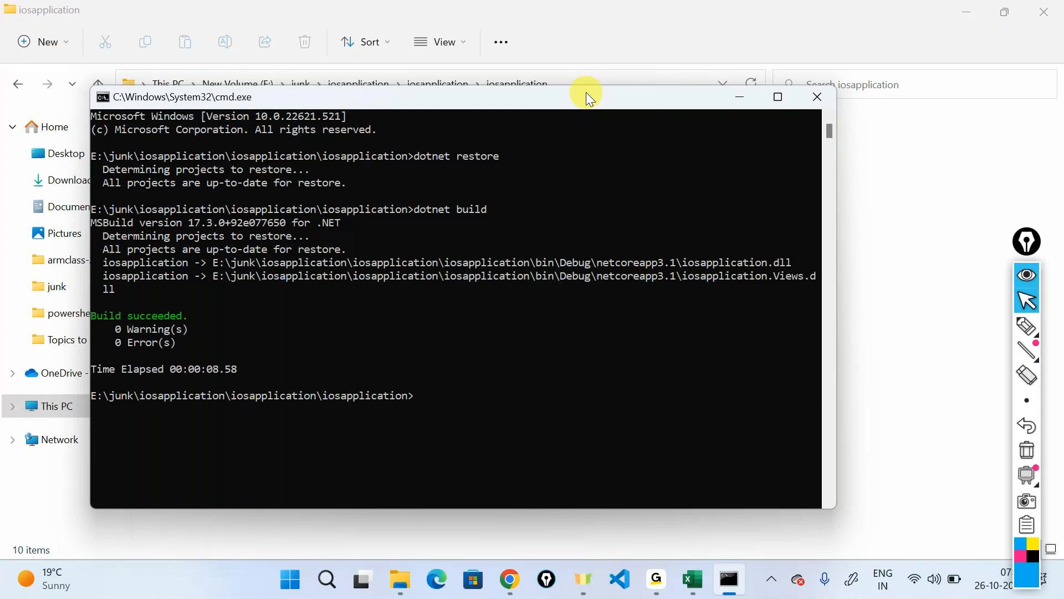
Run dotnet publish on the project, highlight the publish output folder path, and minimize the command prompt.
type("dotnet publish")
key("Return")
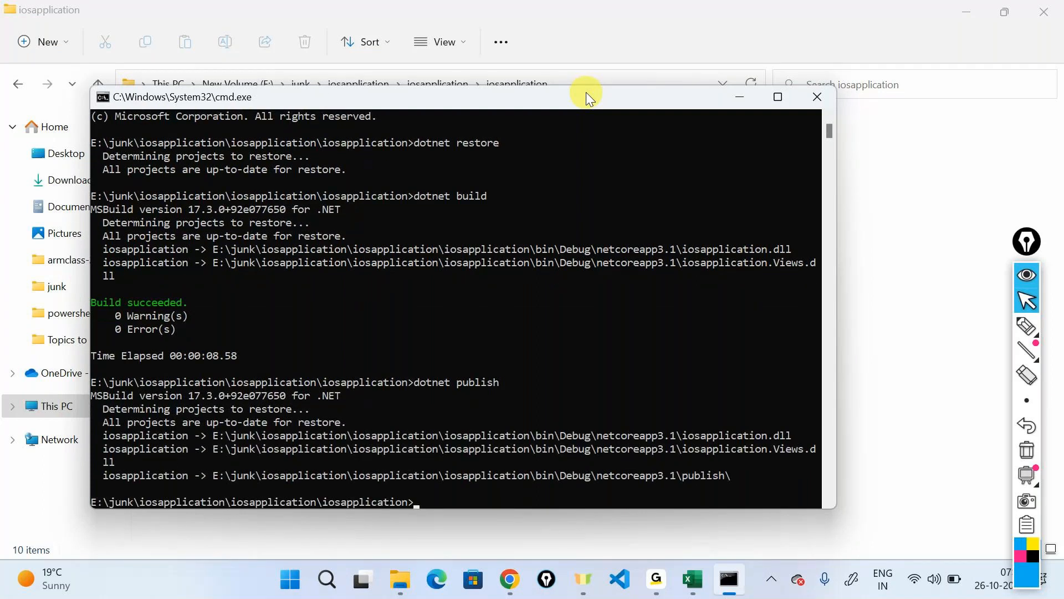
left_click_drag(217, 480, 727, 476)
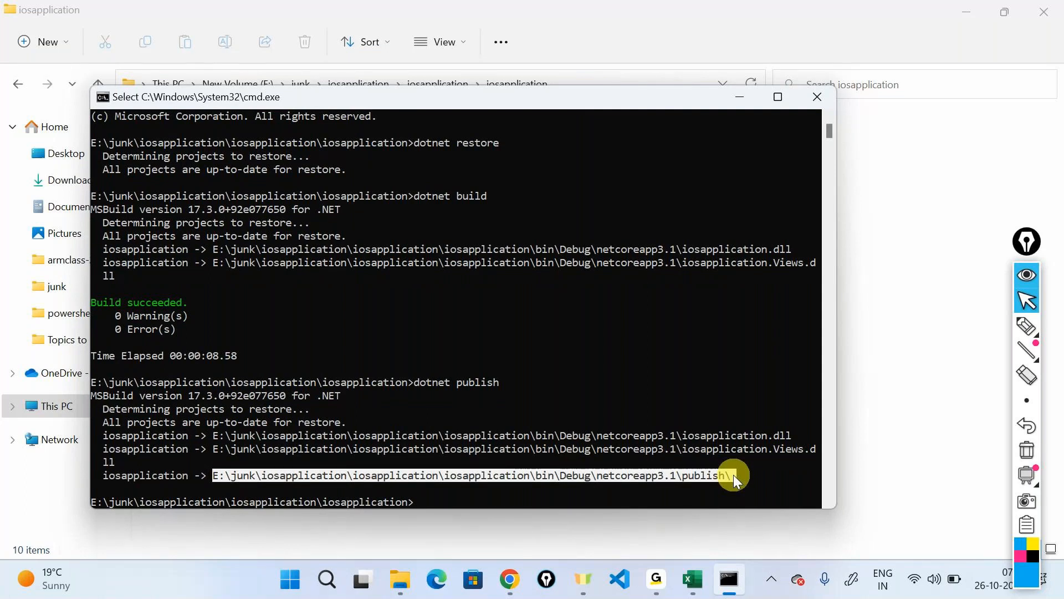
left_click(741, 99)
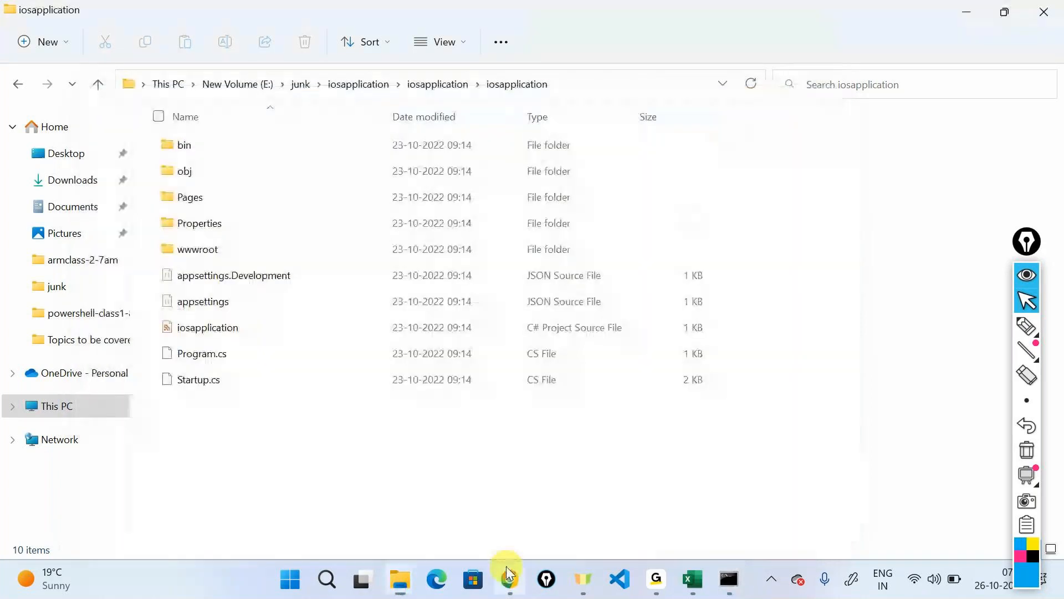
Switch back to Azure DevOps in Chrome, view the Publish Artifact task's settings, and collapse the annotation toolbar.
left_click(509, 576)
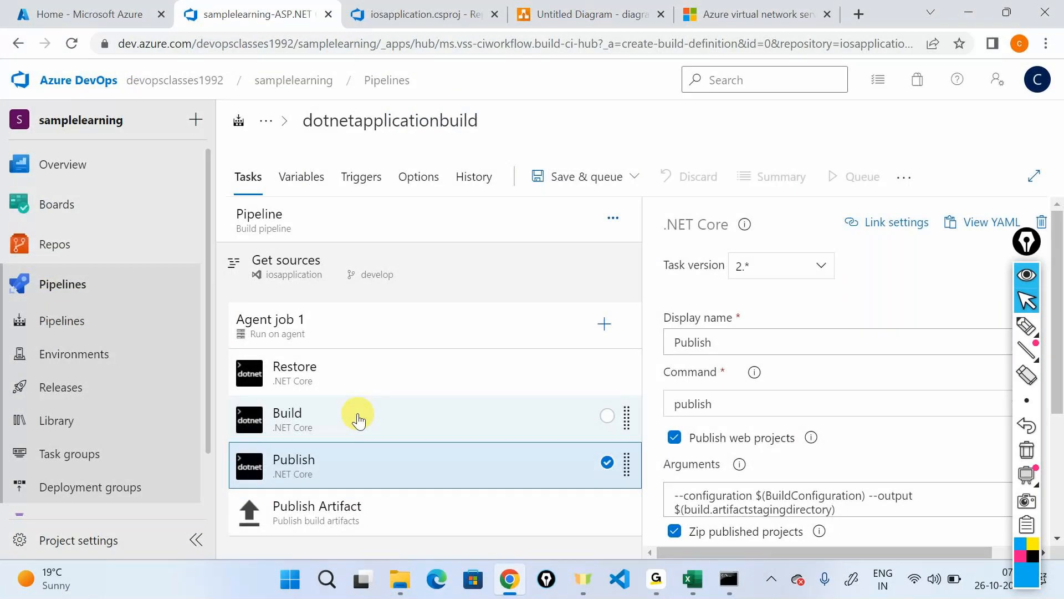
left_click(335, 518)
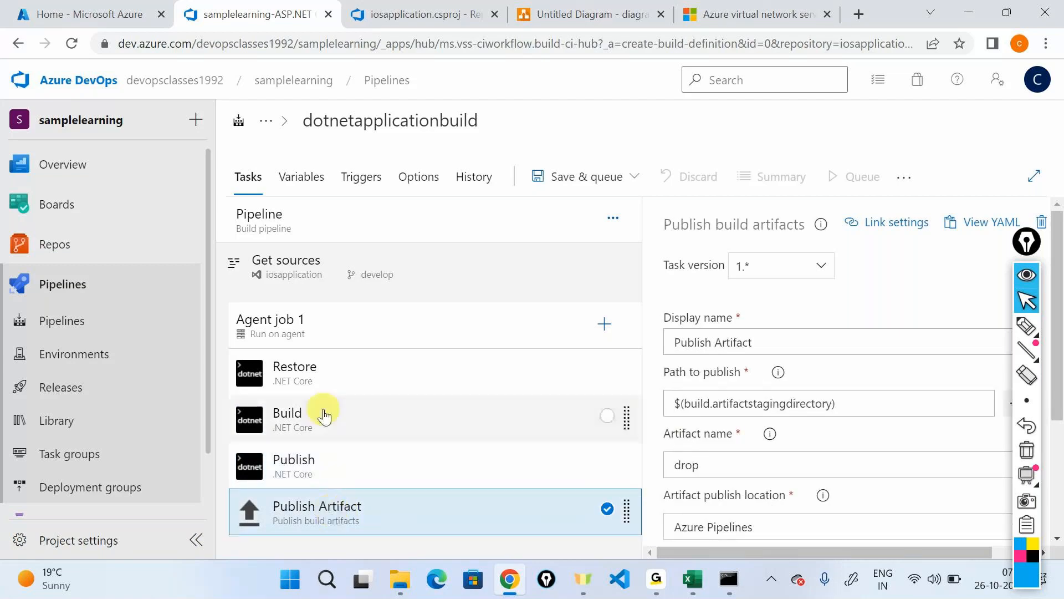
left_click(1027, 276)
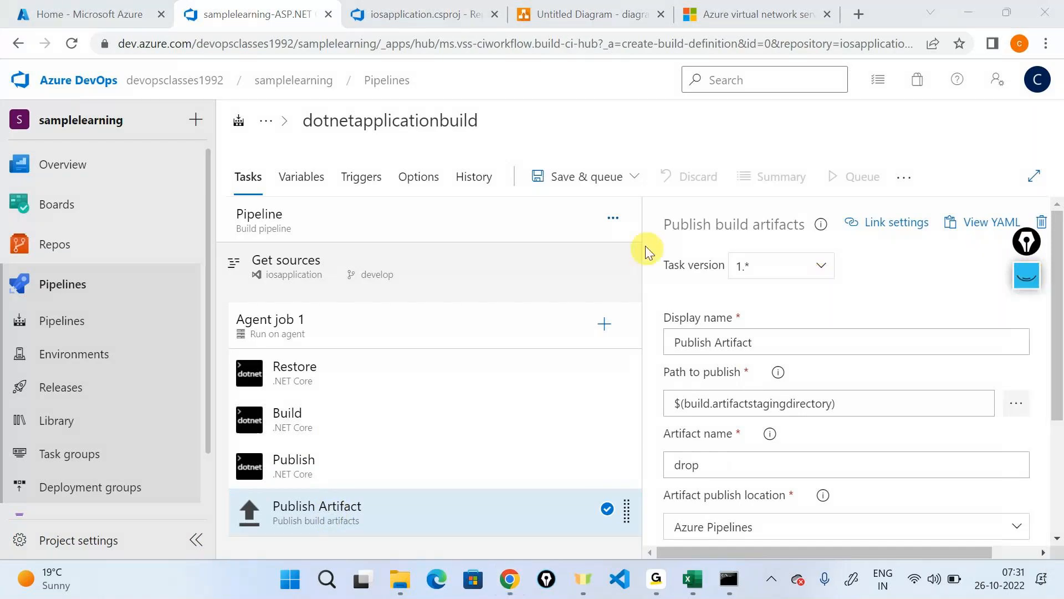
Save and run the dotnetapplicationbuild pipeline with the save comment "Test run".
left_click(592, 183)
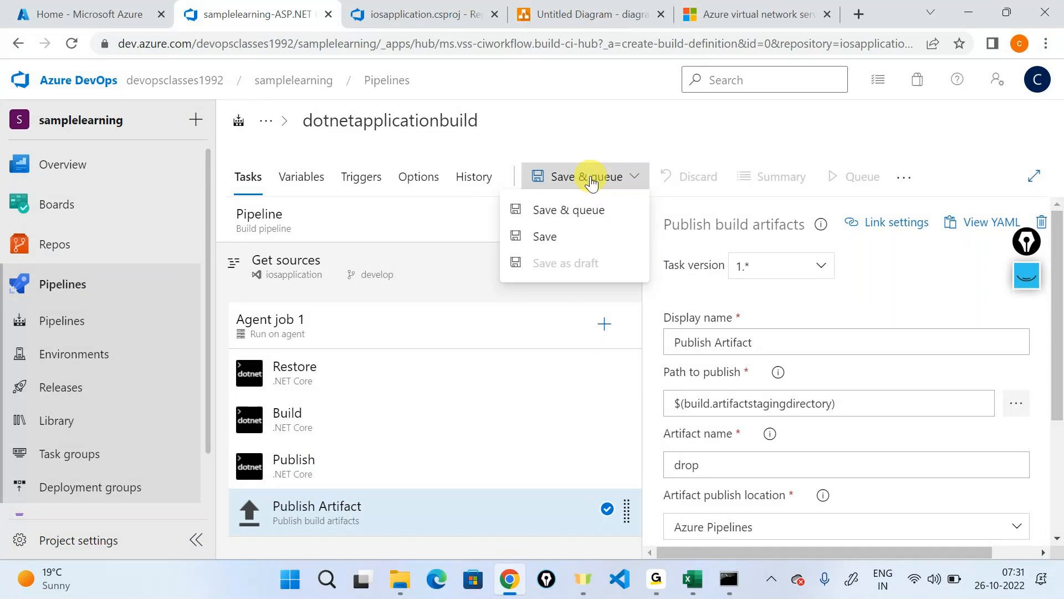
left_click(562, 214)
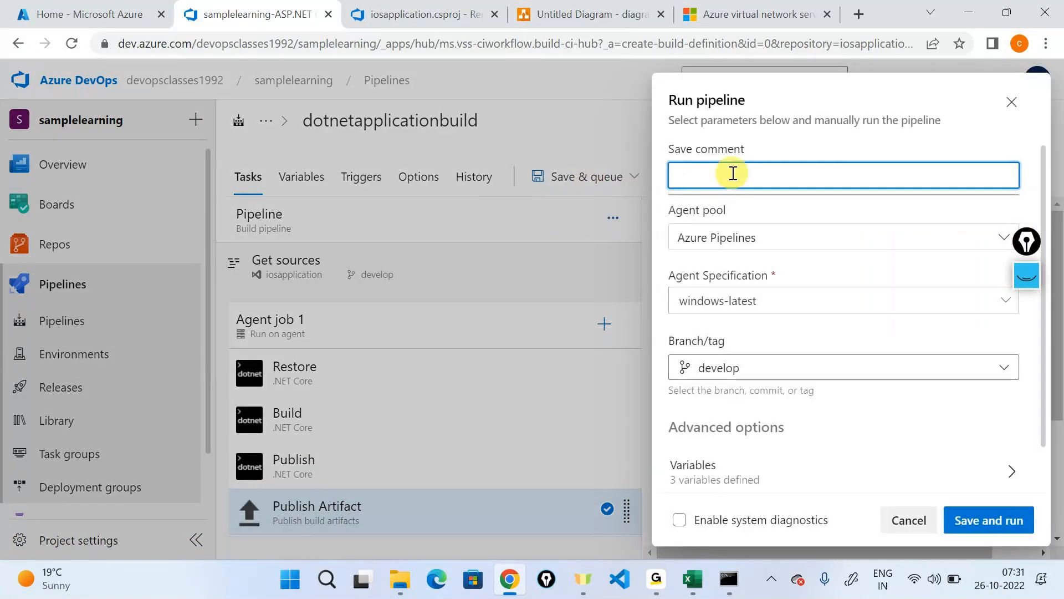
type("Test run")
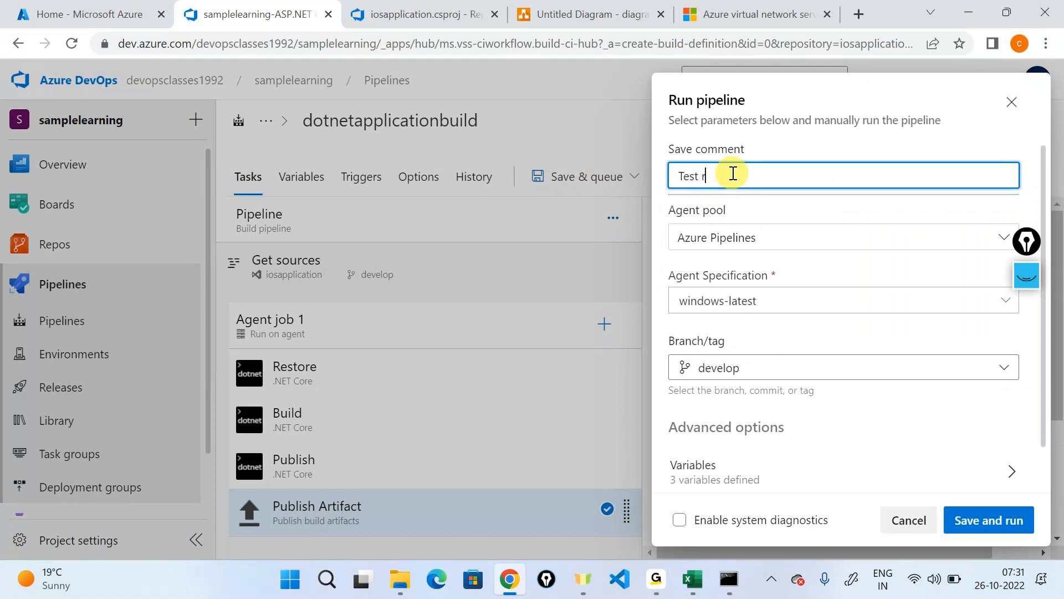
left_click(963, 516)
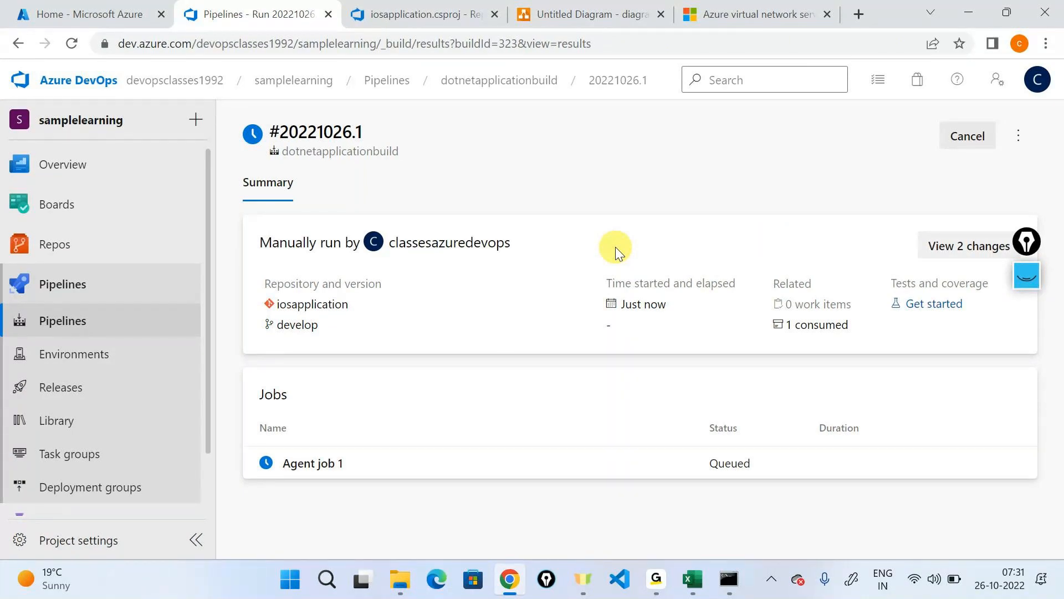
View the Agent job 1 log, also reaching it from the pipelines list through the latest dotnetapplicationbuild run.
left_click(340, 467)
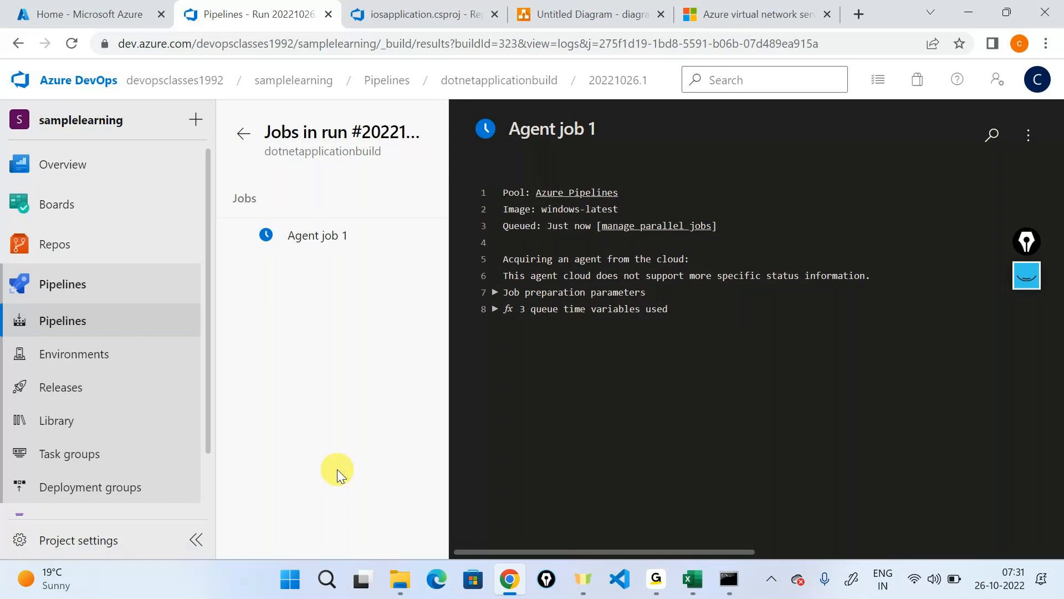
left_click(83, 332)
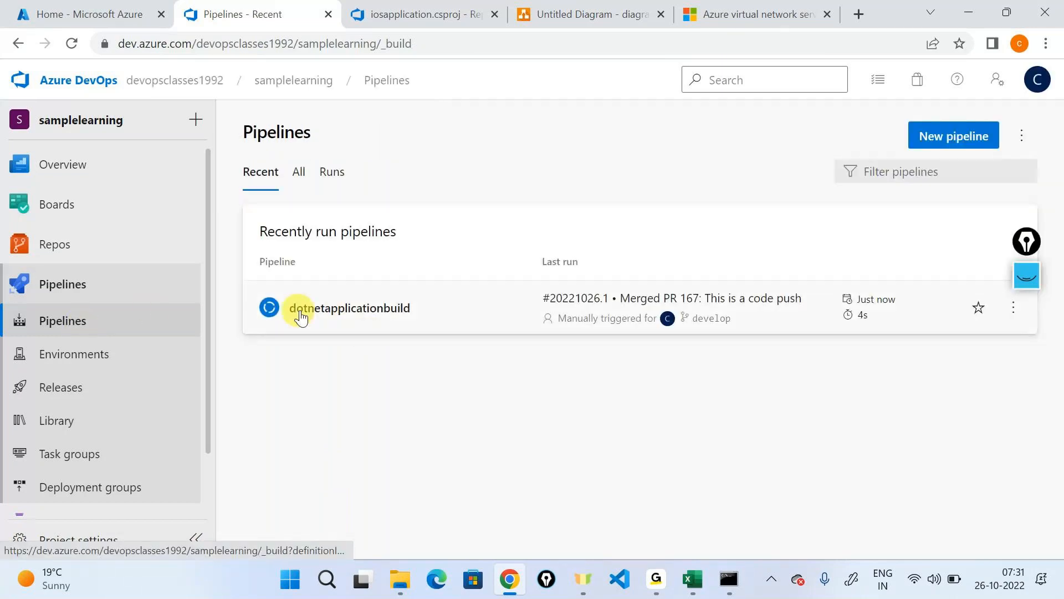
left_click(337, 315)
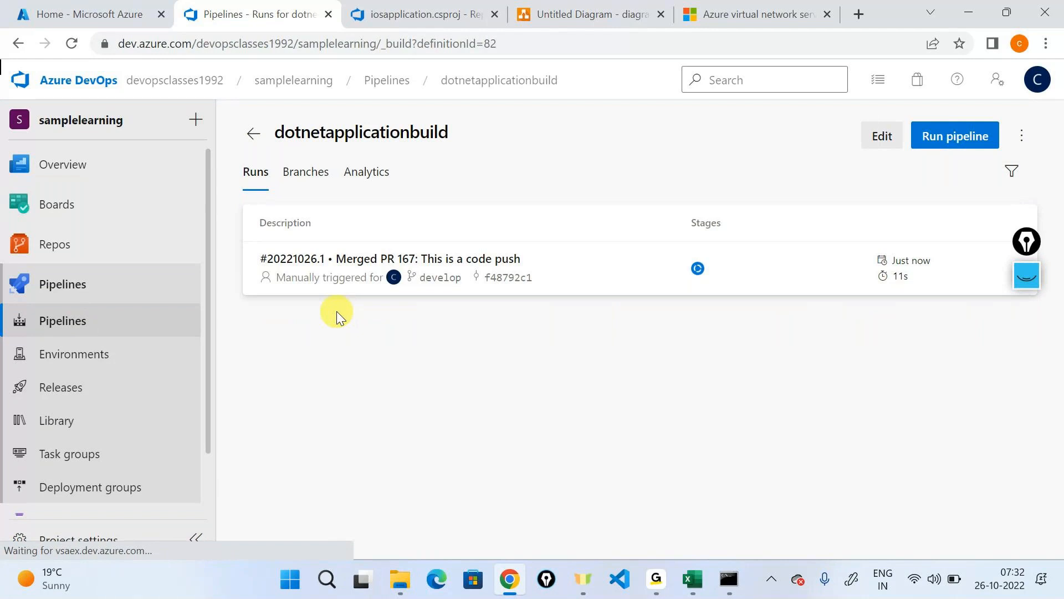
left_click(471, 260)
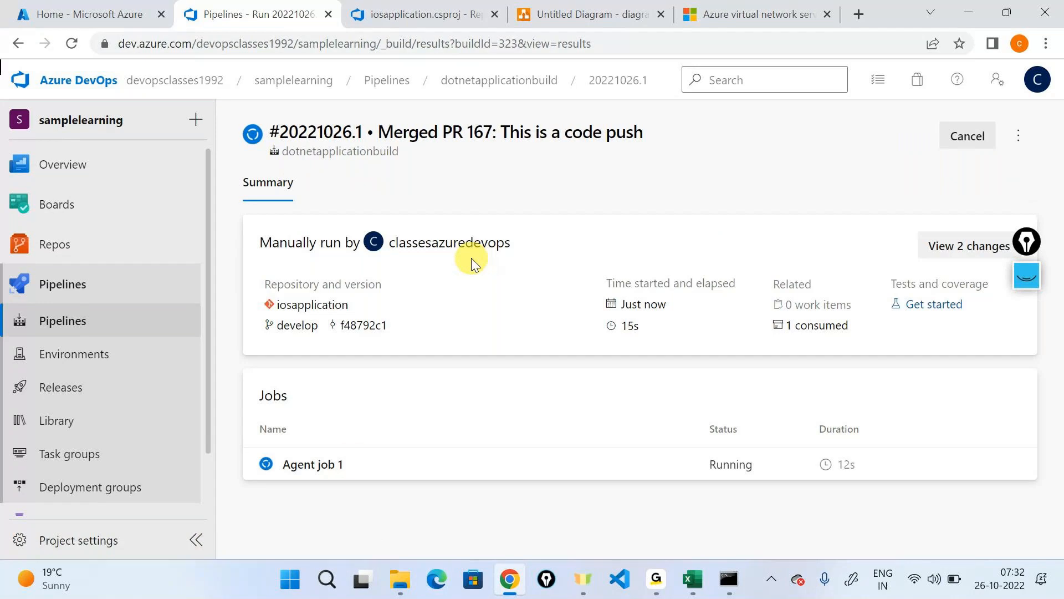
left_click(355, 468)
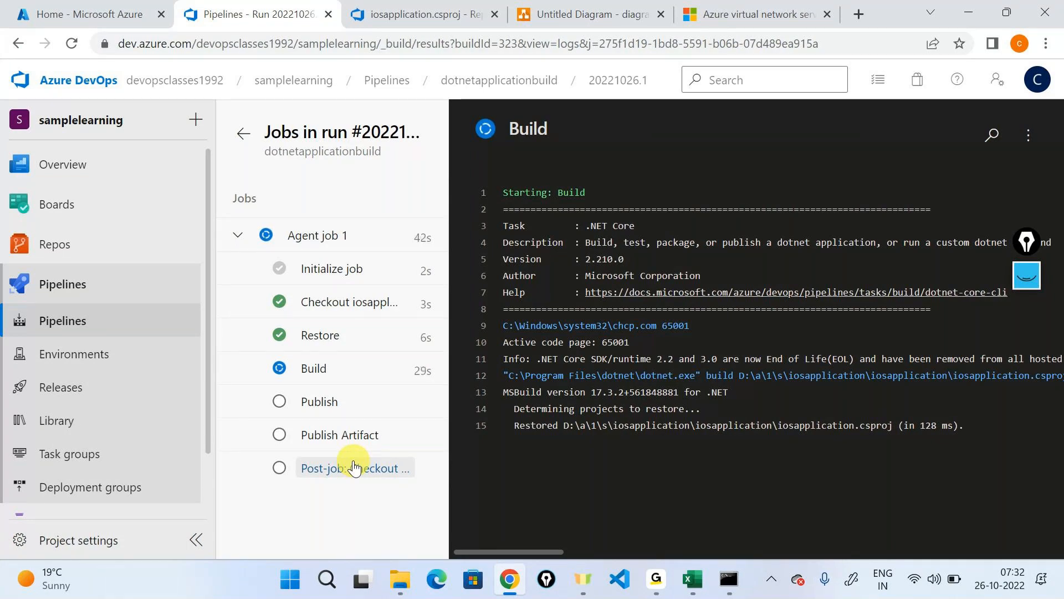
key("alt+Tab")
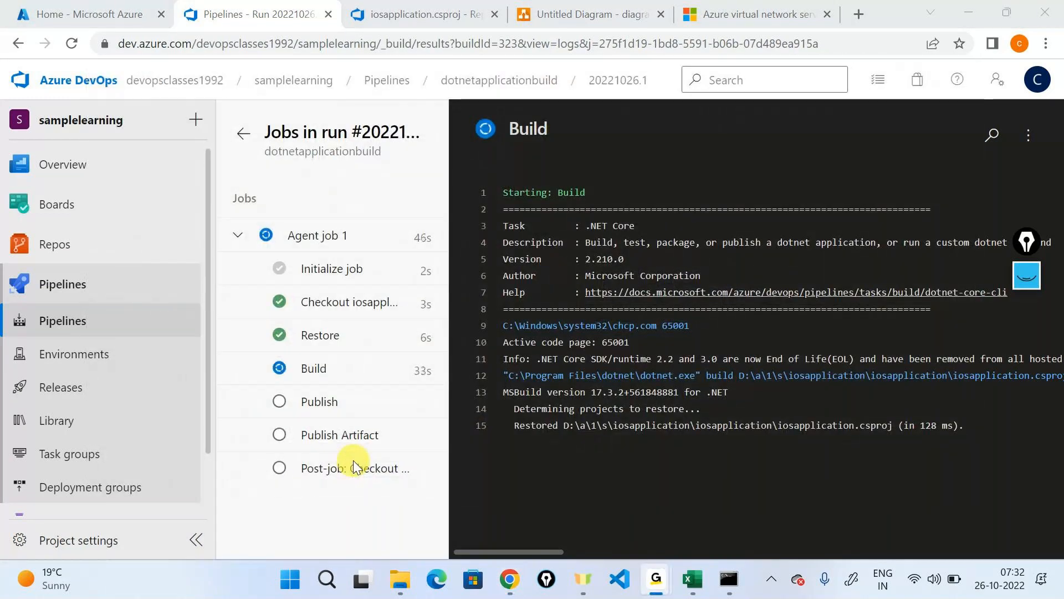
key("alt+Tab")
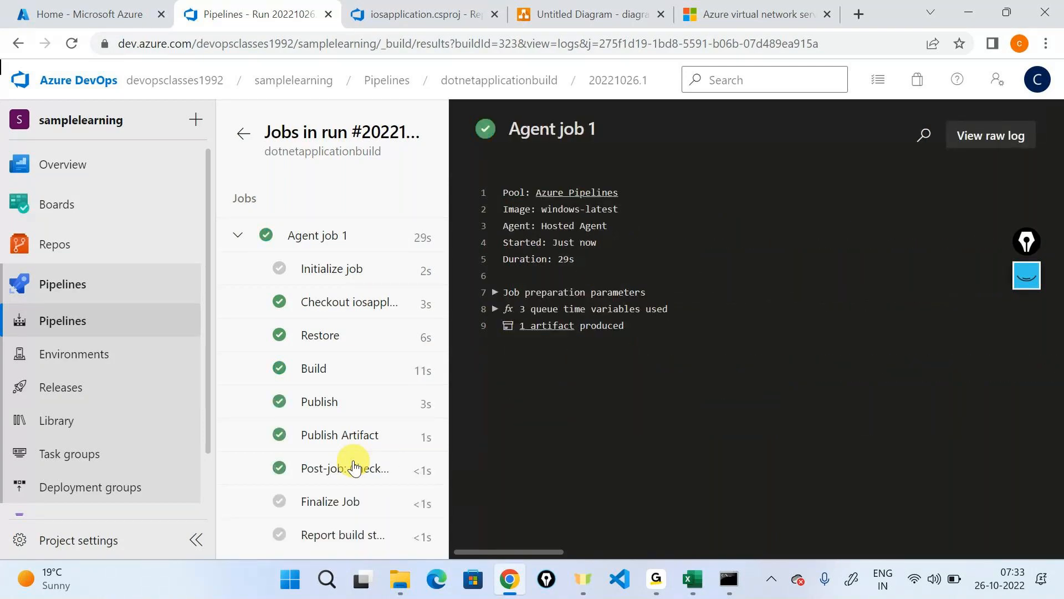
Open the Initialize job log, circle the Hosted Agent name with the pen, and handwrite "WINDOWS -latest" beside it with an arrow.
left_click(324, 243)
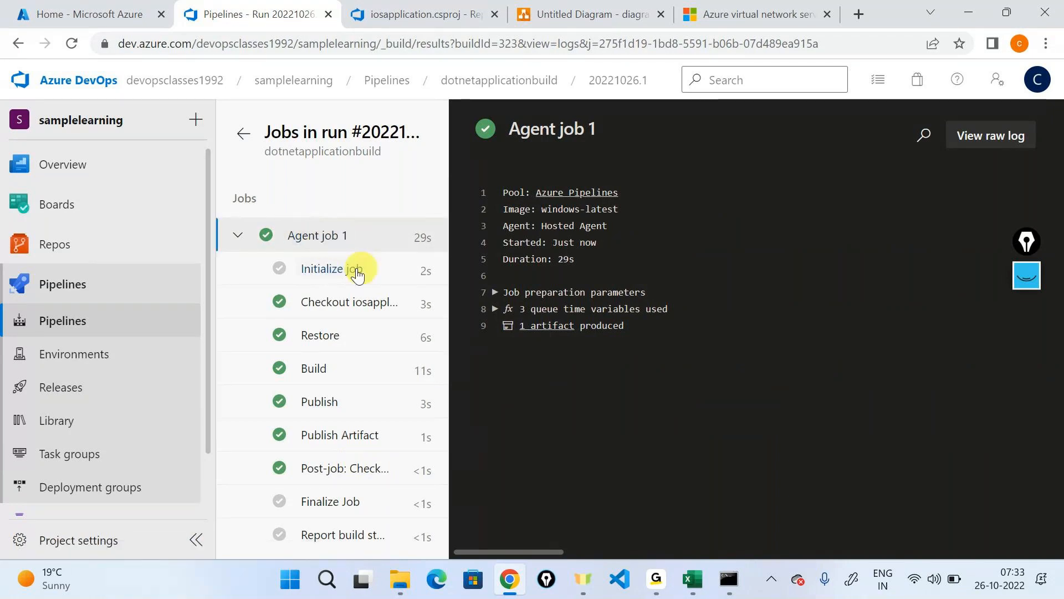
left_click(323, 275)
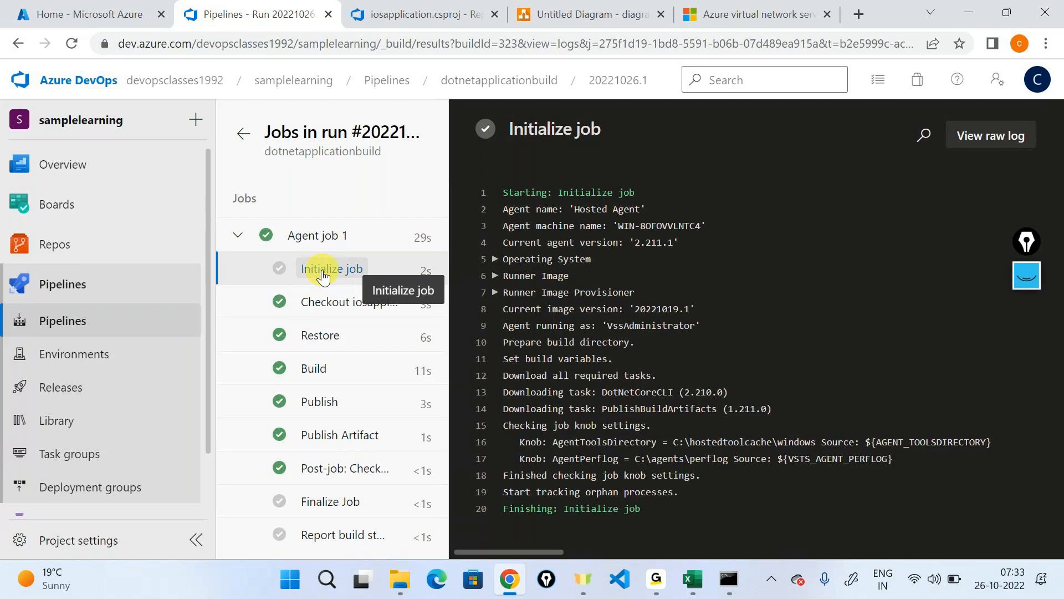
left_click(1027, 275)
mouse_move(1027, 347)
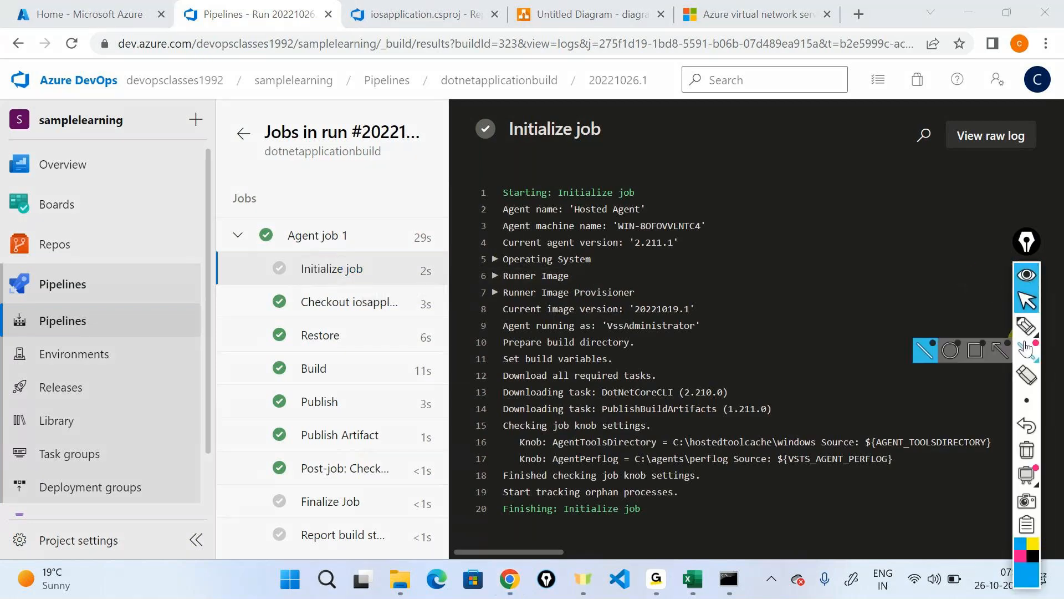
left_click(1027, 326)
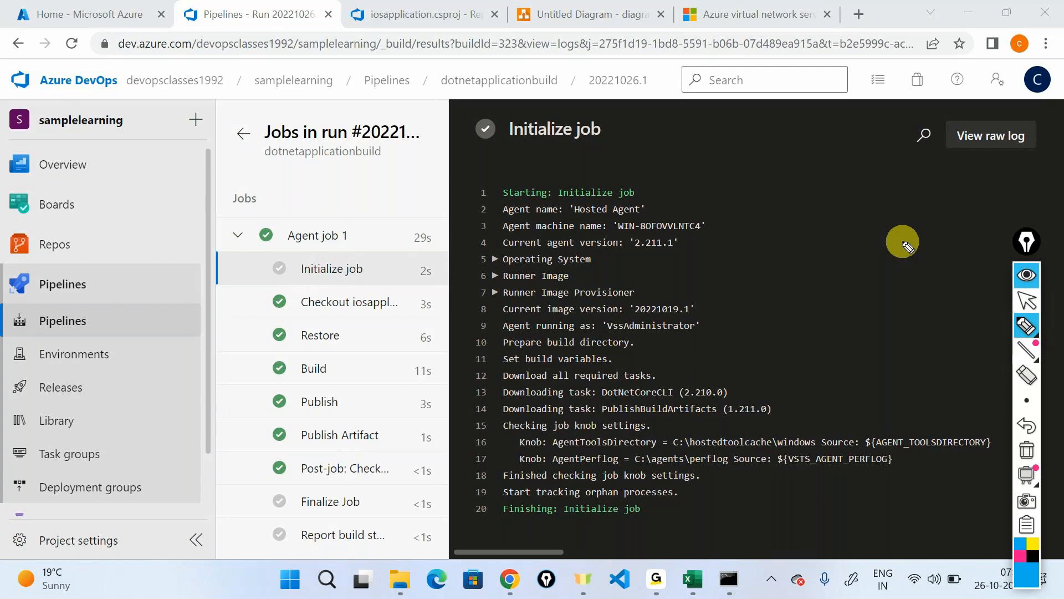
mouse_move(694, 181)
left_mouse_down()
mouse_move(658, 204)
mouse_move(669, 206)
left_mouse_up()
mouse_move(563, 216)
left_mouse_down()
mouse_move(586, 216)
mouse_move(567, 209)
left_mouse_up()
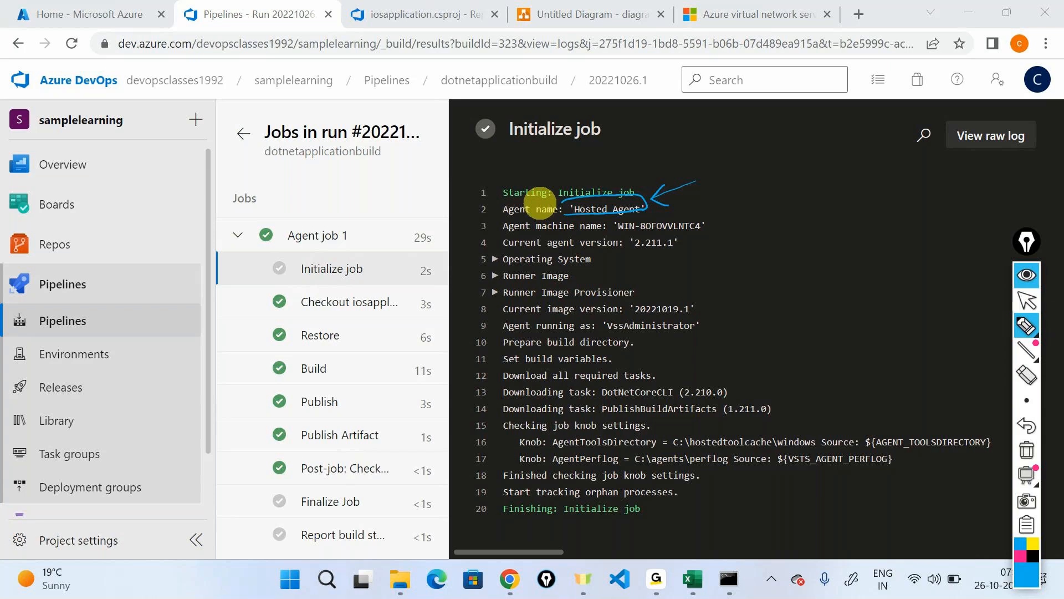
mouse_move(648, 210)
left_mouse_down()
mouse_move(758, 201)
mouse_move(753, 208)
mouse_move(819, 191)
mouse_move(824, 203)
mouse_move(850, 185)
mouse_move(897, 195)
mouse_move(946, 178)
mouse_move(996, 181)
mouse_move(1010, 159)
left_mouse_up()
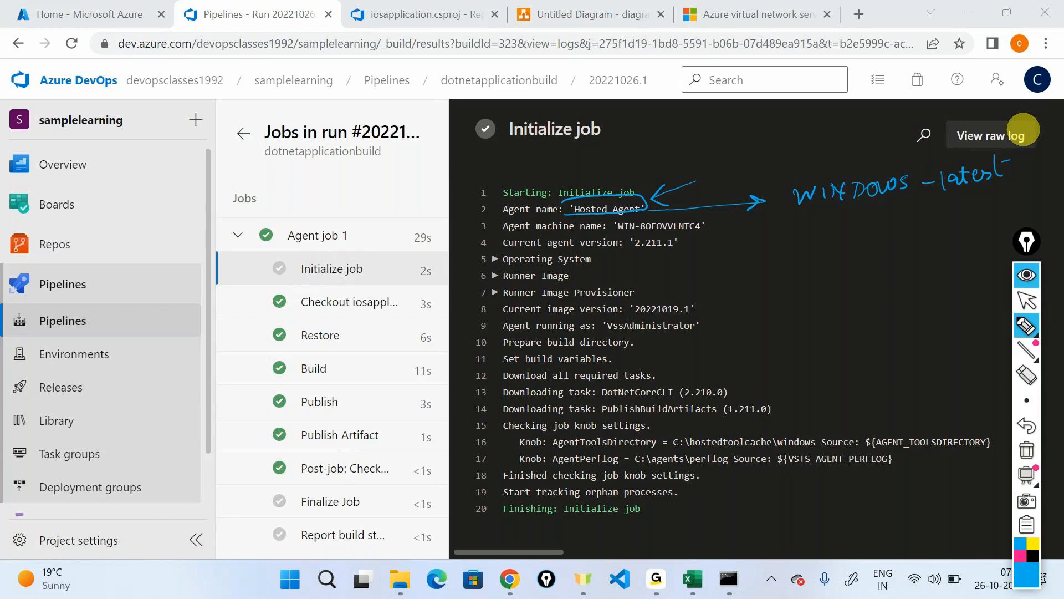
Underline the agent machine name and point an arrow at it, clear all annotations, and return to the pointer.
left_click_drag(758, 226, 720, 235)
left_click_drag(614, 234, 705, 235)
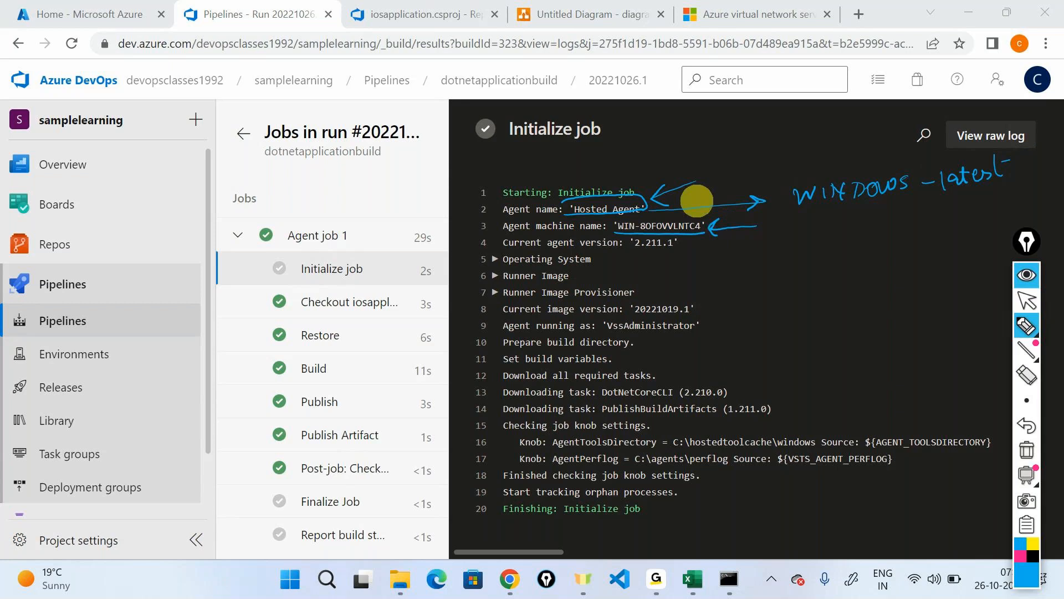
left_click_drag(697, 201, 1034, 448)
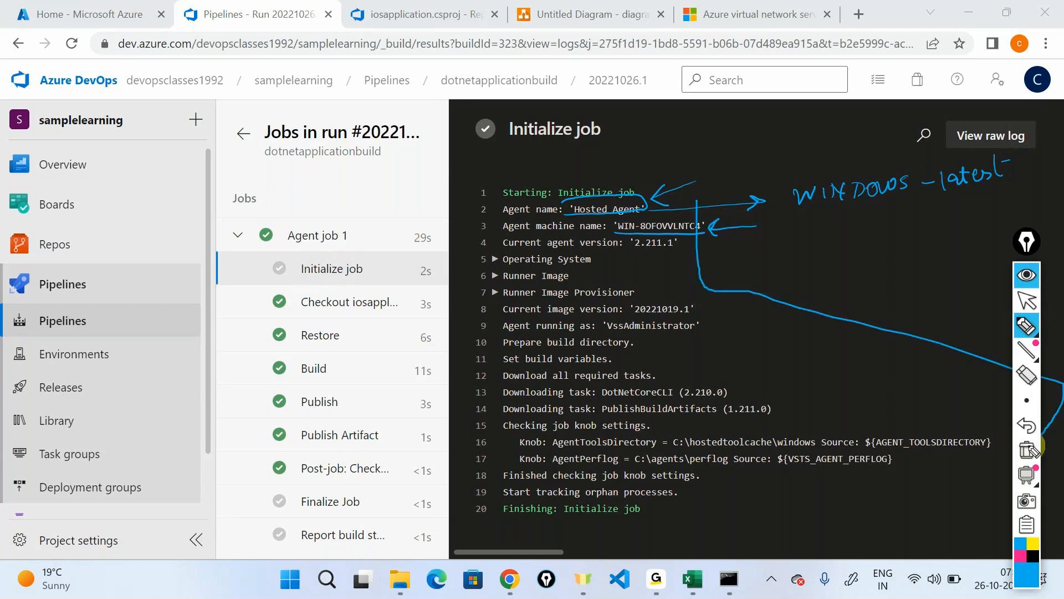
left_click(1031, 449)
left_click(1027, 300)
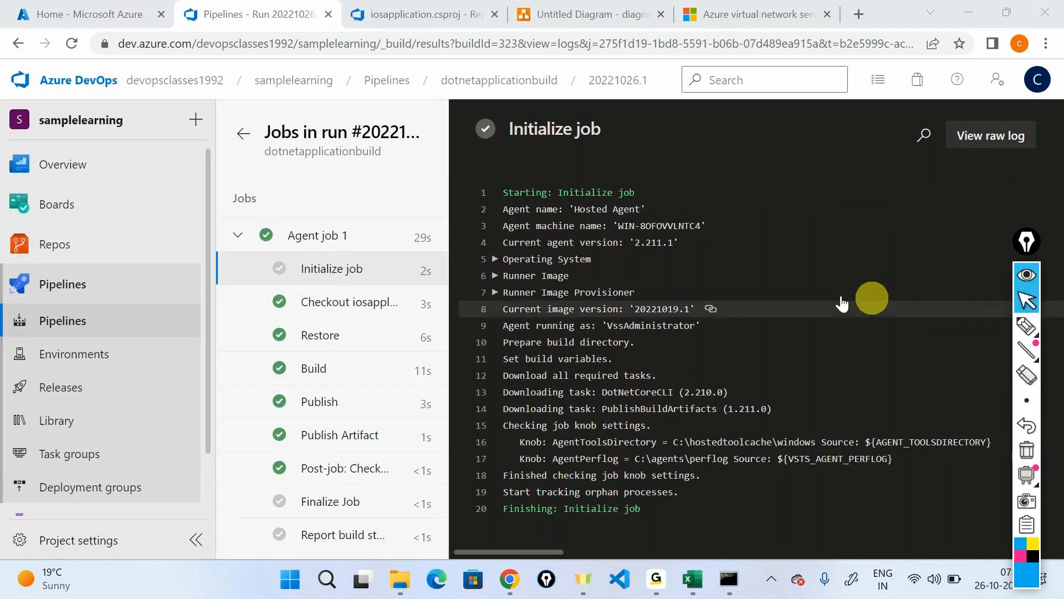
Expand the Operating System and Runner Image sections of the log and highlight the windows-2022 image name.
left_click(490, 265)
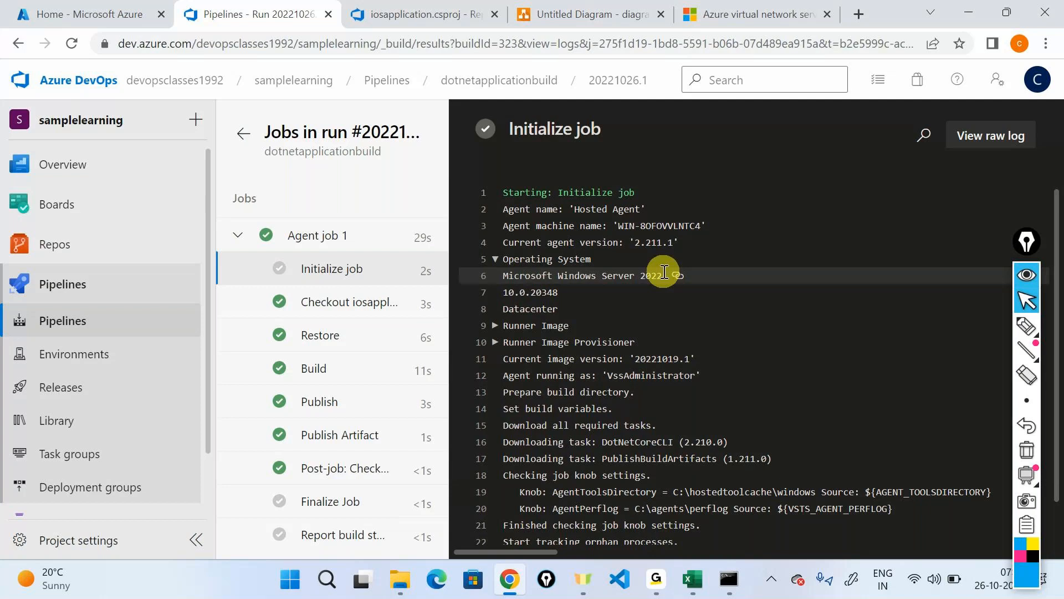
left_click(493, 332)
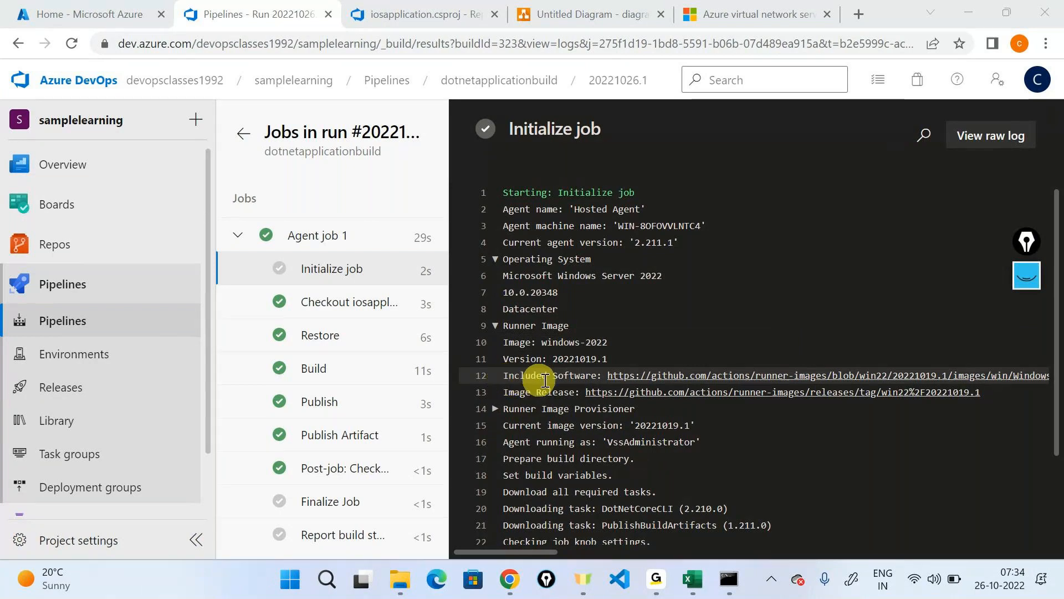
left_click_drag(540, 340, 606, 340)
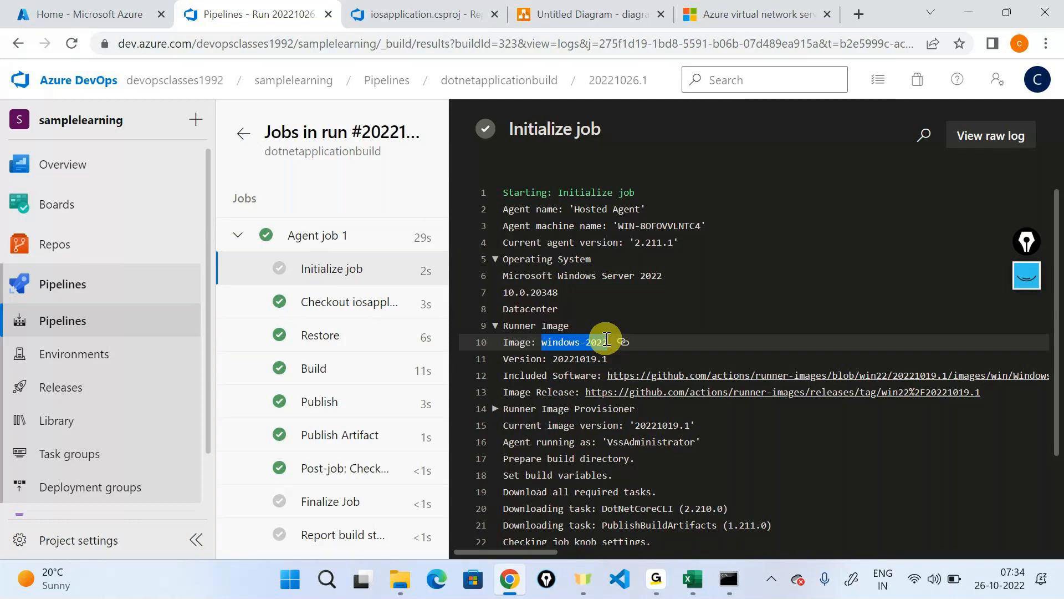
Open the runner image's Included Software readme, review the installed software list, and return to the Initialize job log.
left_click(680, 380)
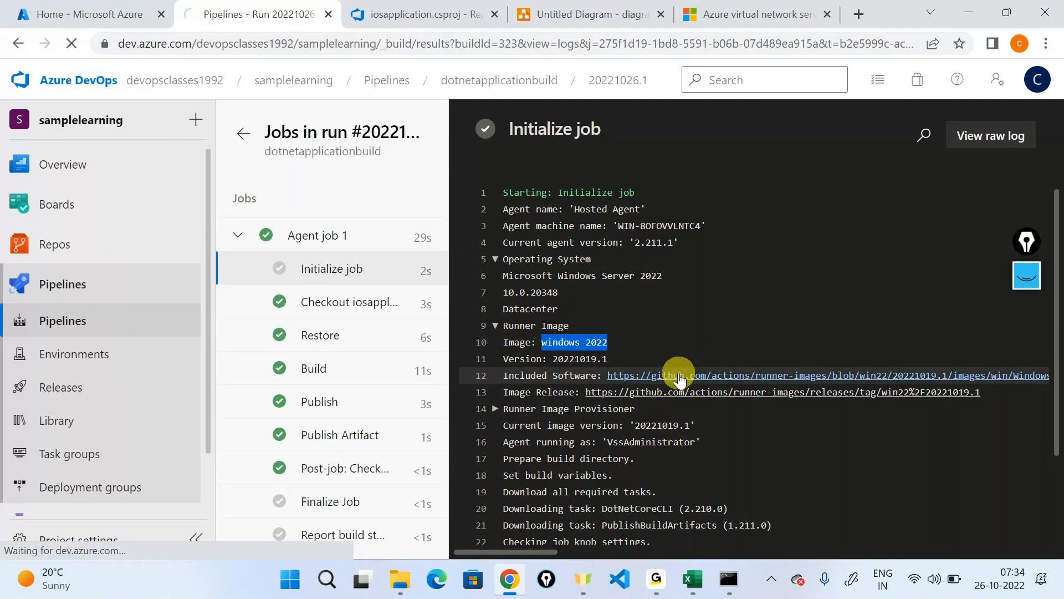
scroll(679, 377, "down", 5)
scroll(680, 374, "down", 2)
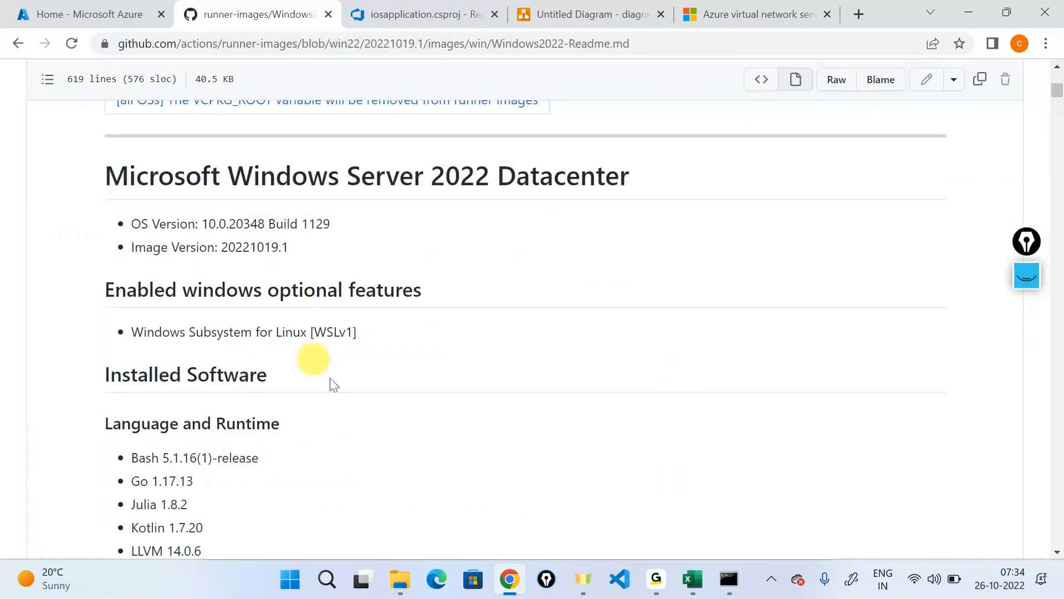
scroll(357, 424, "down", 20)
scroll(358, 427, "down", 20)
scroll(358, 423, "down", 15)
scroll(357, 424, "up", 20)
scroll(358, 424, "up", 20)
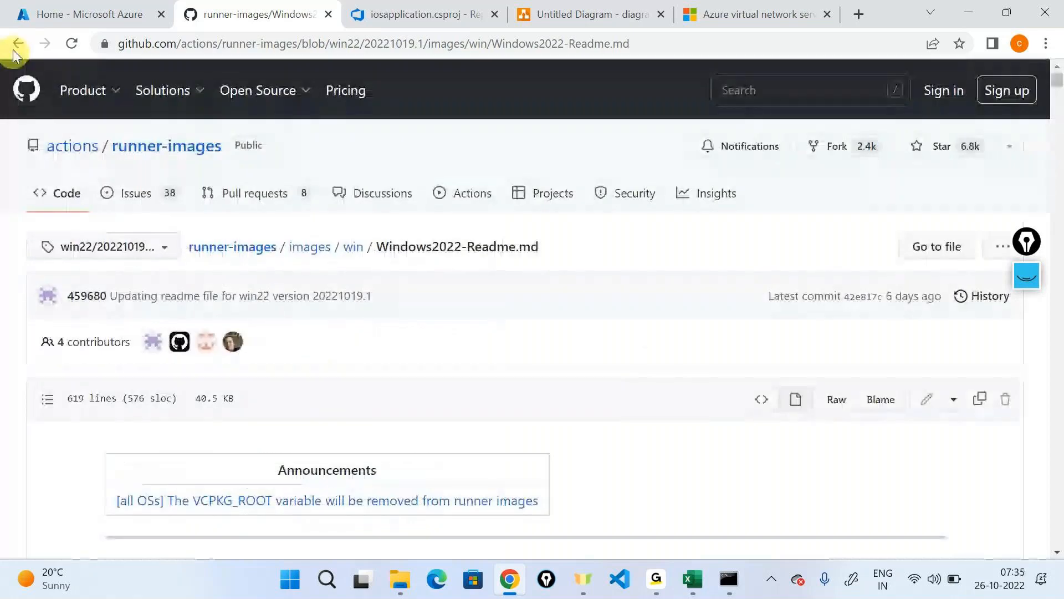
left_click(14, 47)
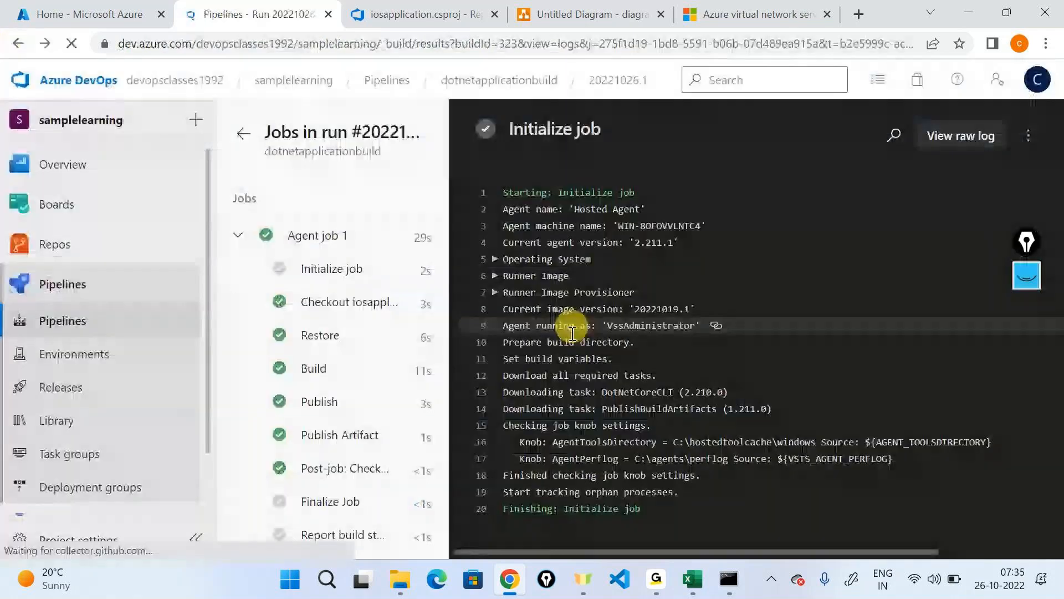
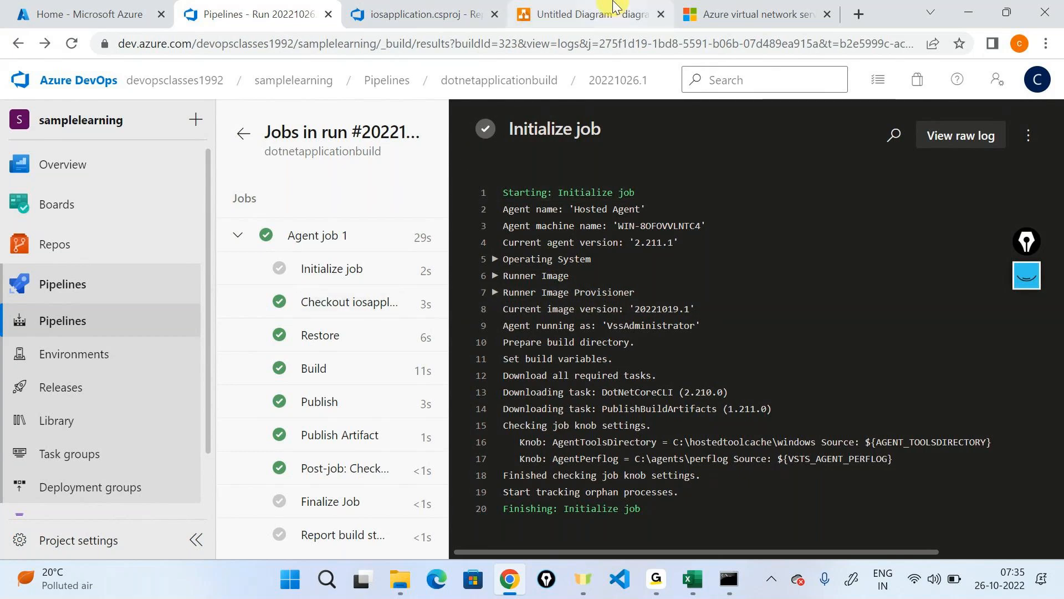
Switch to the diagrams.net tab and add a text label reading "Step 1" near the upper left of Page-4.
left_click(582, 14)
left_click(567, 539)
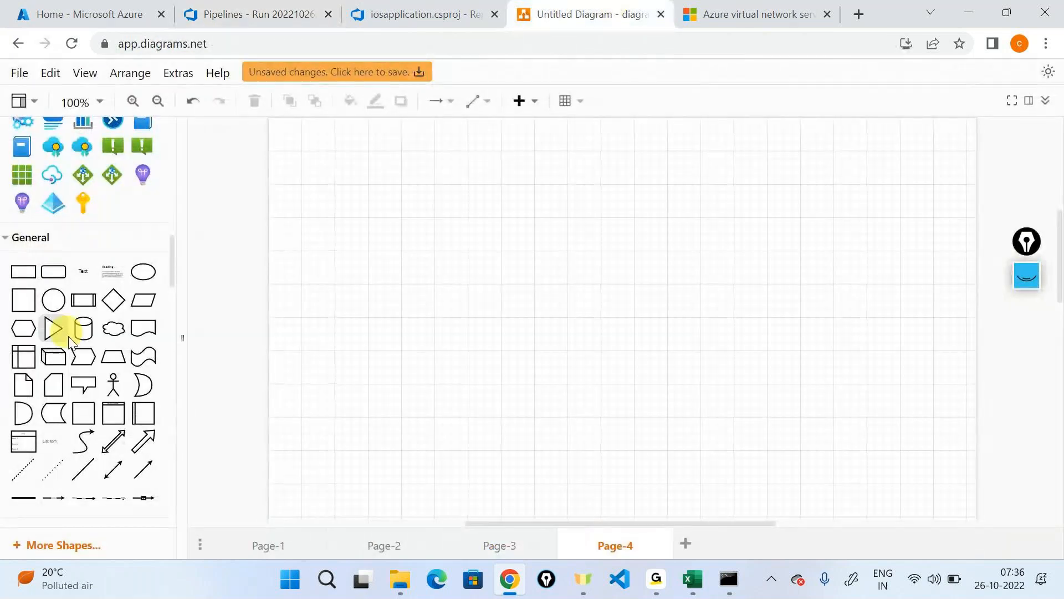
mouse_move(91, 277)
left_click_drag(90, 274, 386, 196)
double_click(386, 195)
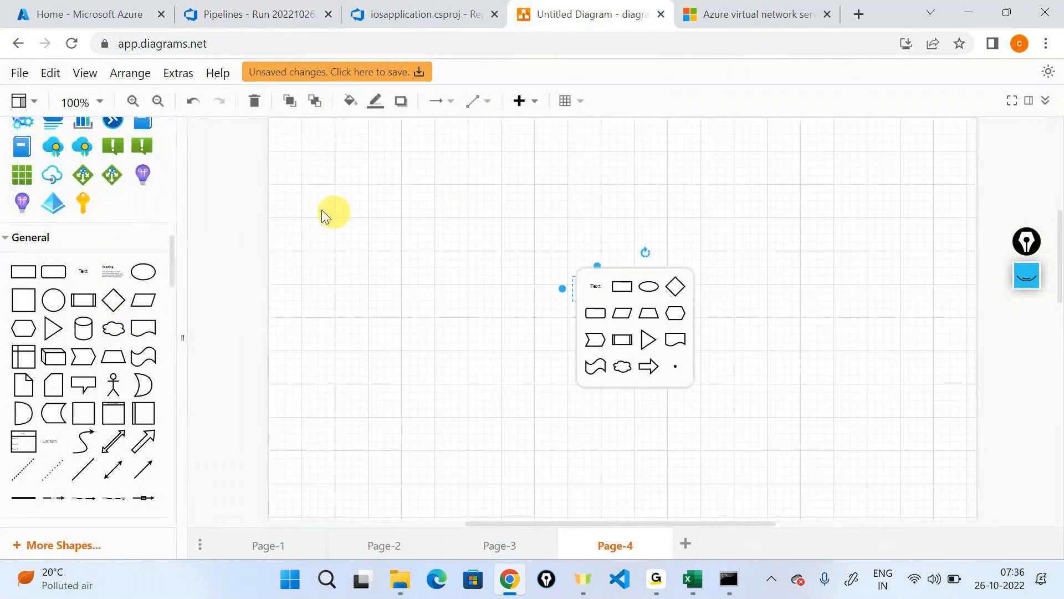
left_click(599, 285)
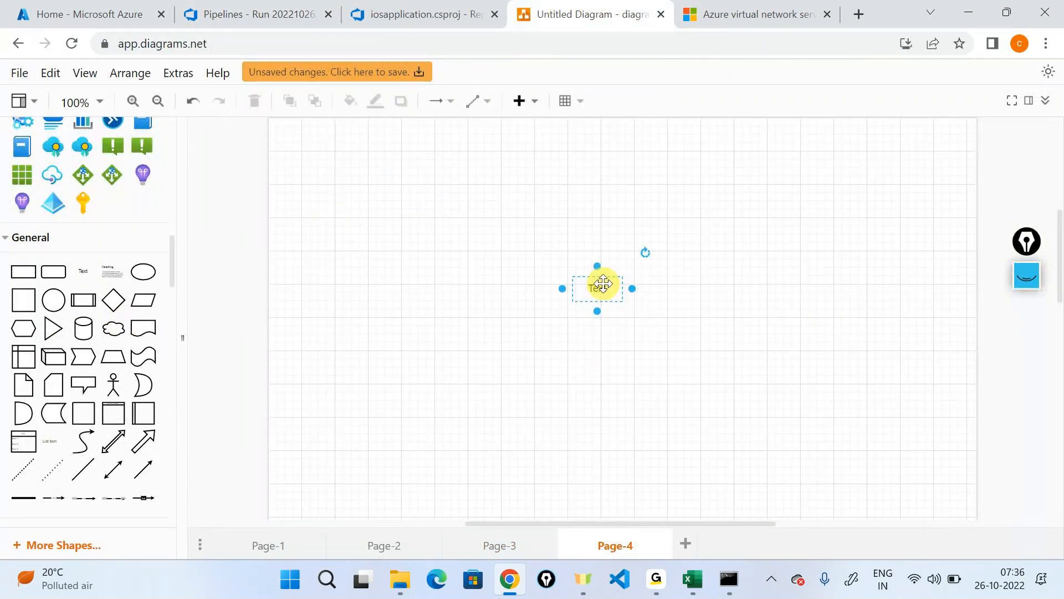
left_click_drag(602, 284, 335, 219)
double_click(335, 219)
key("BackSpace")
type("Step 1")
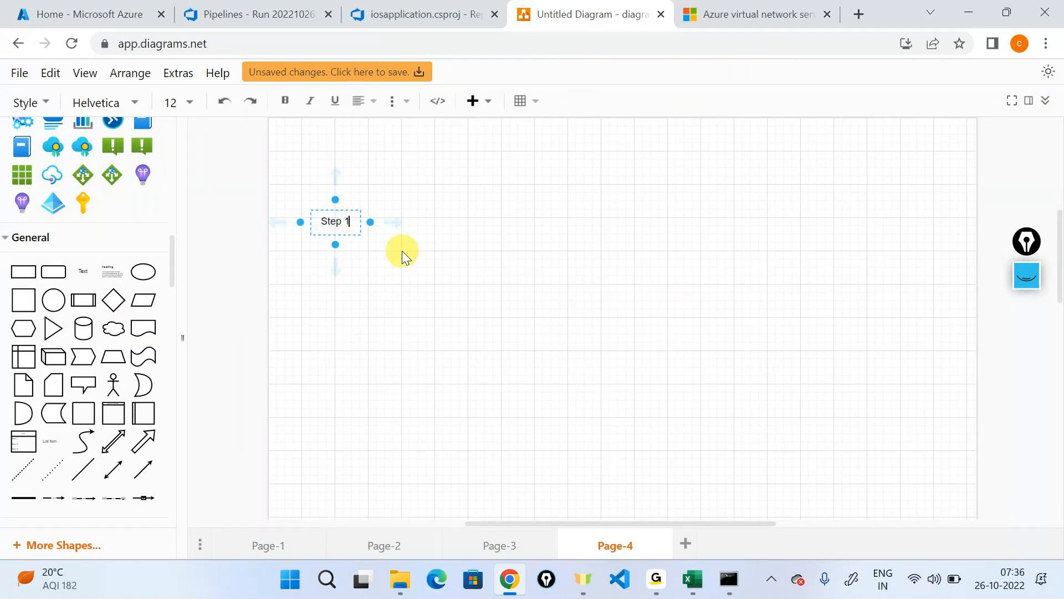
left_click(377, 360)
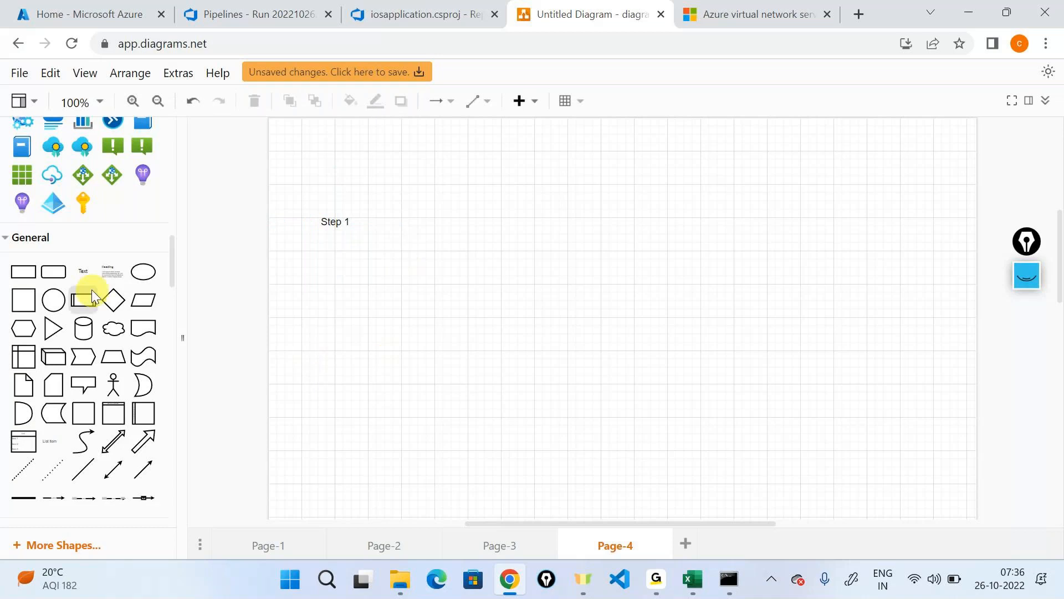
Place an Azure virtual machine icon on the canvas to the right of the Step 1 label.
scroll(71, 214, "up", 5)
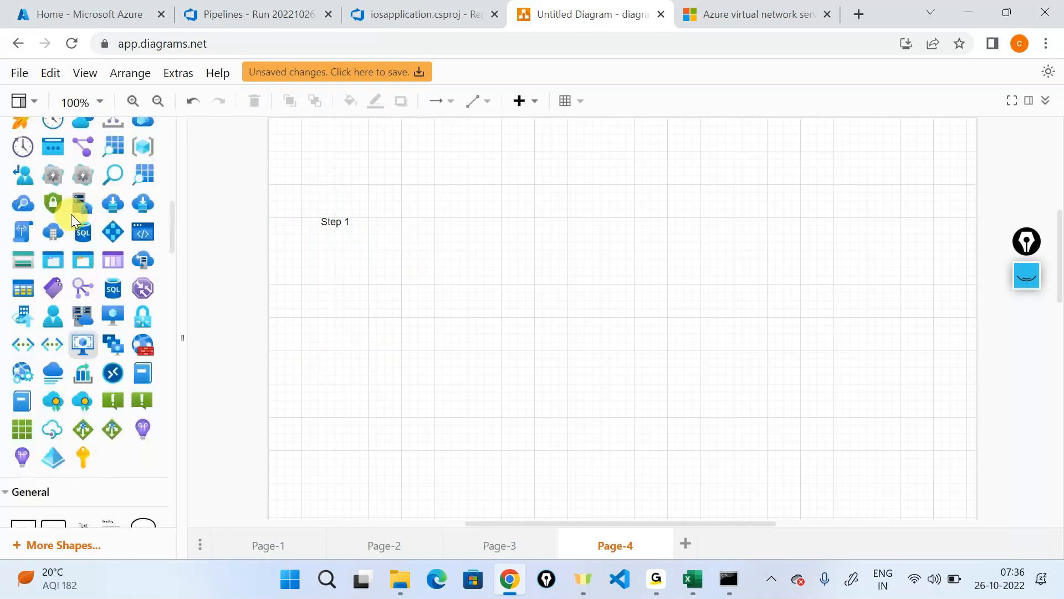
scroll(71, 215, "up", 1)
left_click_drag(114, 331, 530, 175)
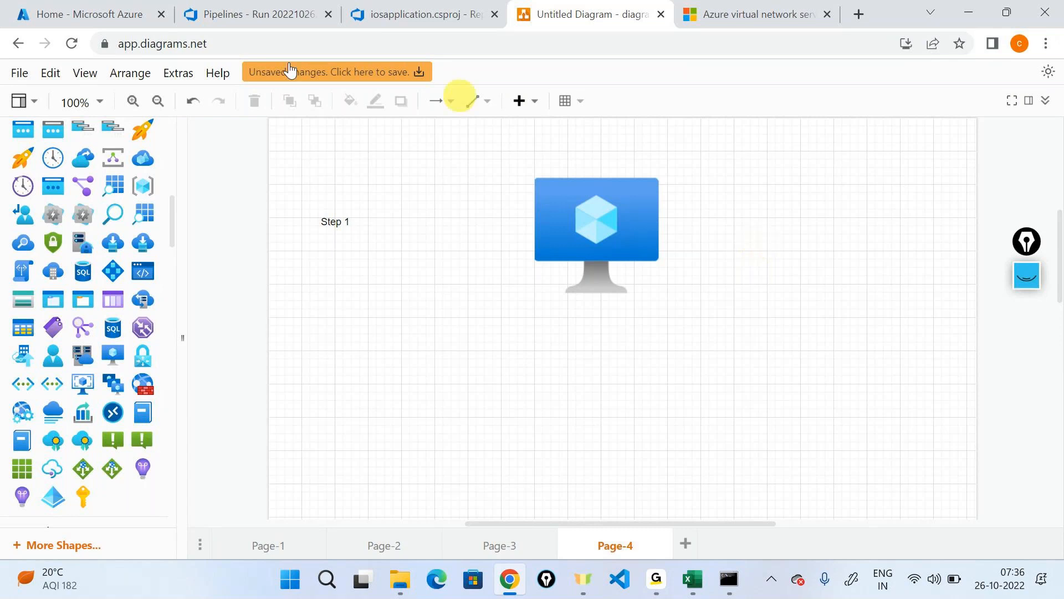
Add a text label reading "Step 2" directly below the Step 1 label.
scroll(132, 291, "down", 2)
scroll(131, 288, "down", 3)
left_click_drag(84, 284, 313, 378)
double_click(314, 378)
type("Step 2")
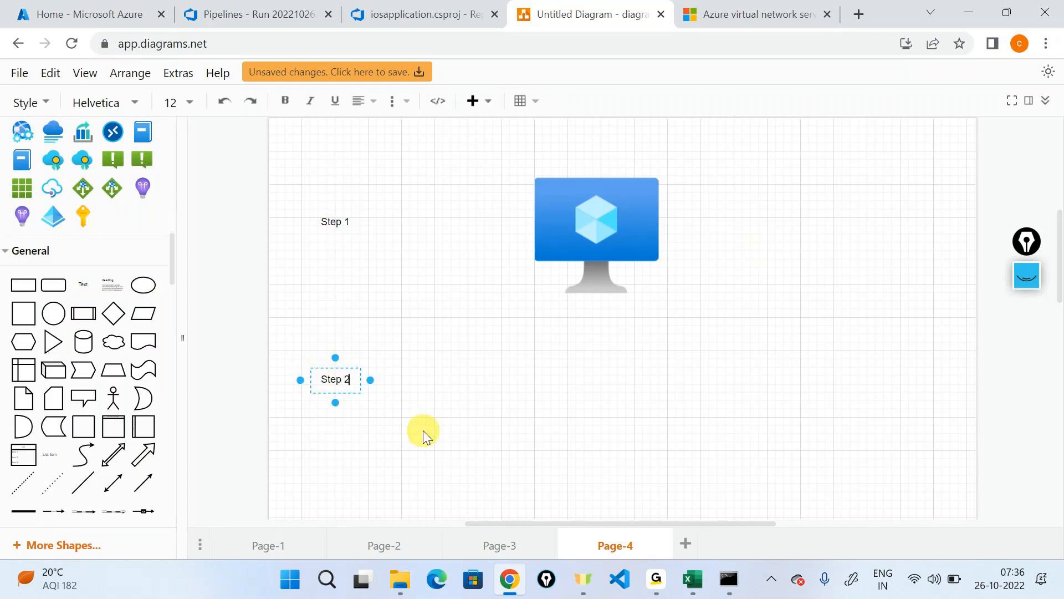
left_click(424, 430)
Search the shapes for "azure repos" and place the Azure Repos icon beside the Step 2 label.
left_click(575, 198)
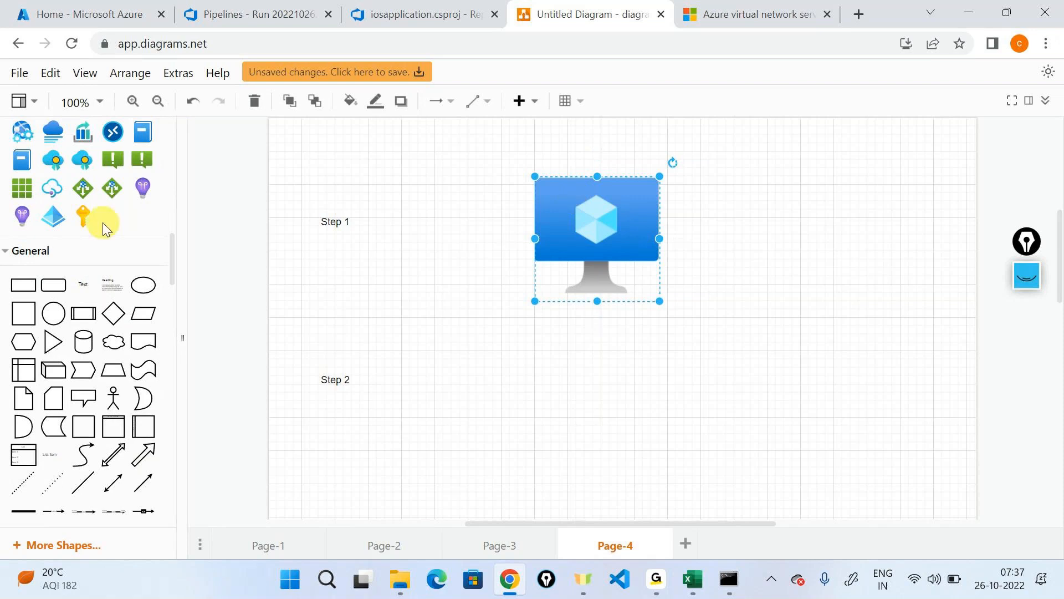
scroll(97, 222, "up", 5)
double_click(87, 142)
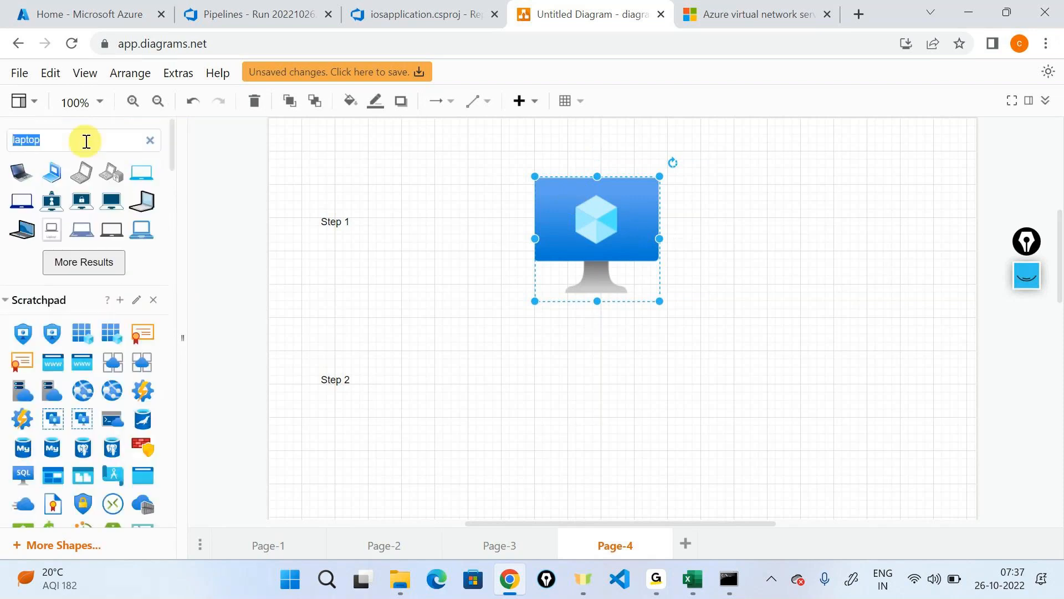
type("azure repos")
key("Return")
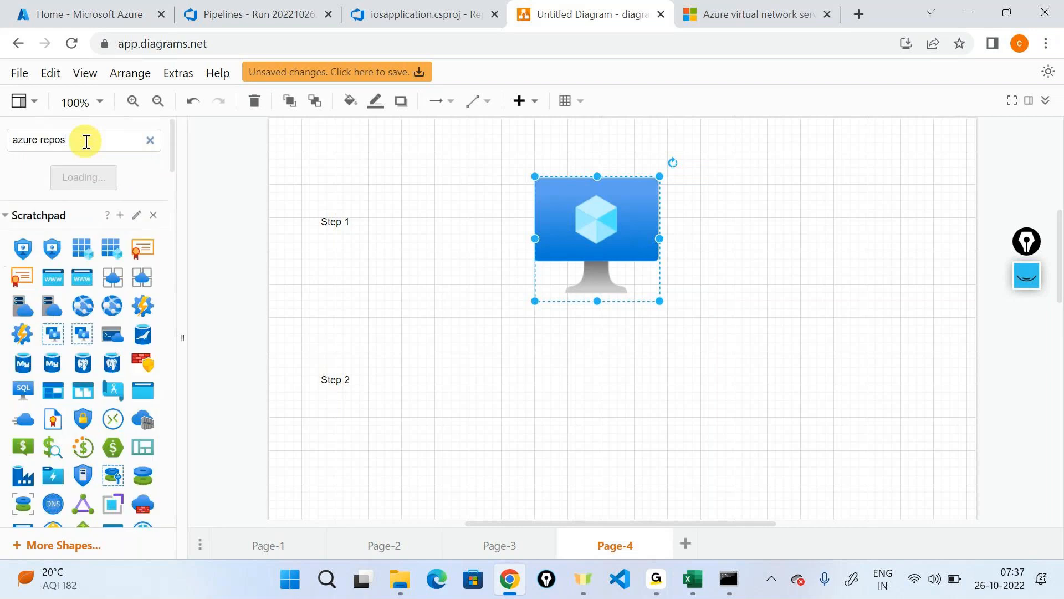
left_click_drag(28, 242, 410, 356)
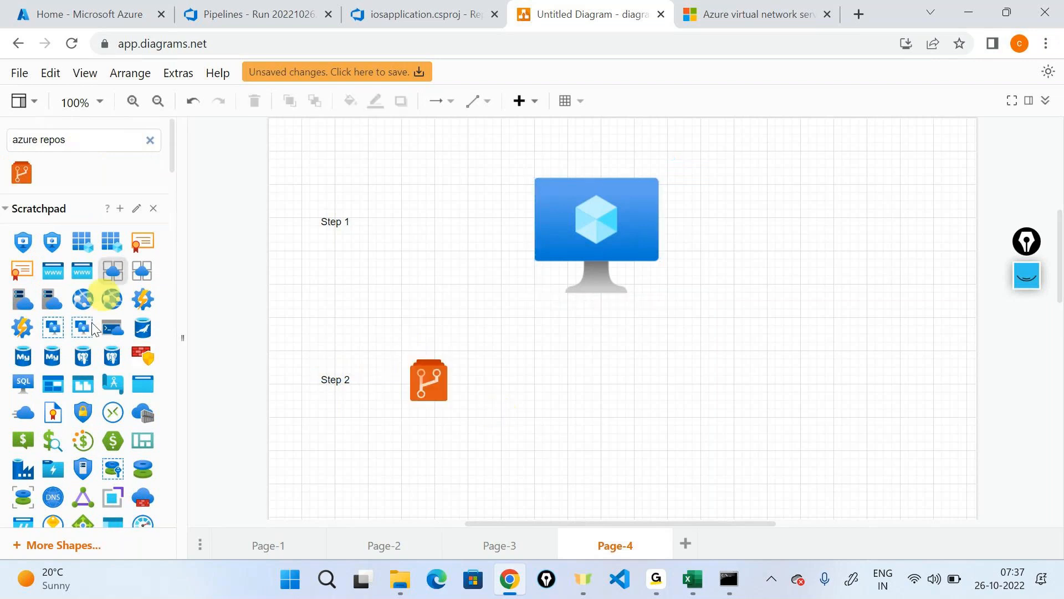
Add a text label reading "checkout" beneath the Azure Repos icon.
scroll(87, 354, "down", 5)
scroll(88, 354, "down", 5)
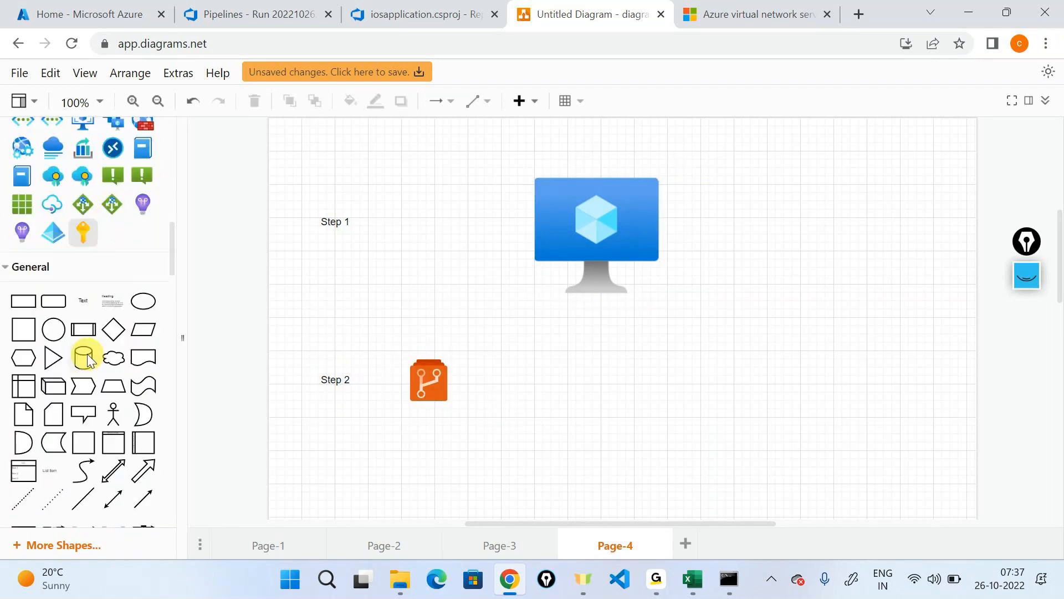
scroll(87, 361, "down", 1)
left_click_drag(78, 287, 402, 415)
double_click(412, 425)
type("checkout")
left_click(523, 423)
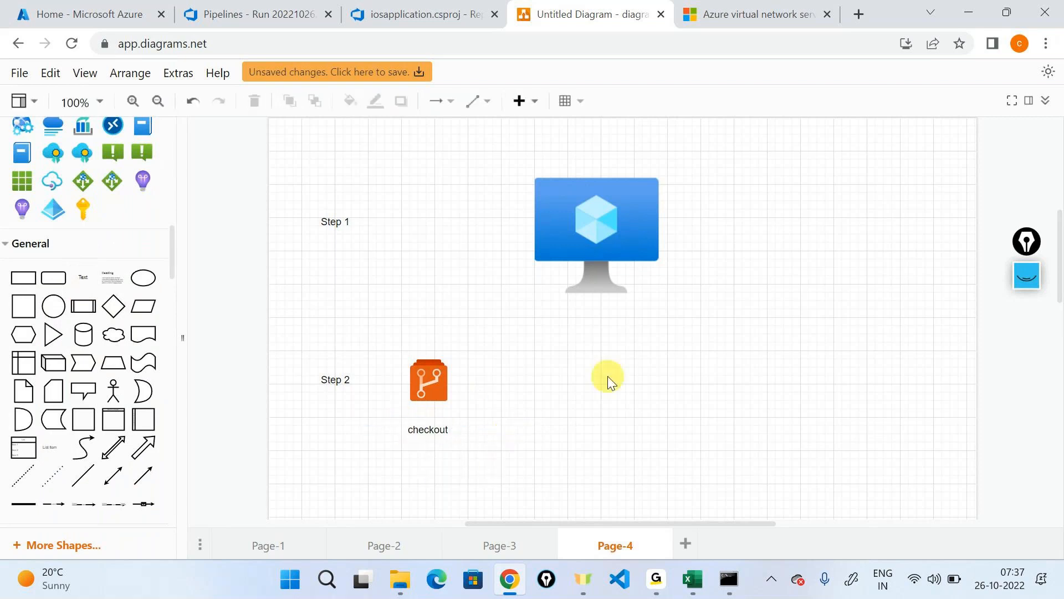
Duplicate the virtual machine icon into the Step 2 row and connect the Azure Repos icon to it with an arrow.
left_click(431, 380)
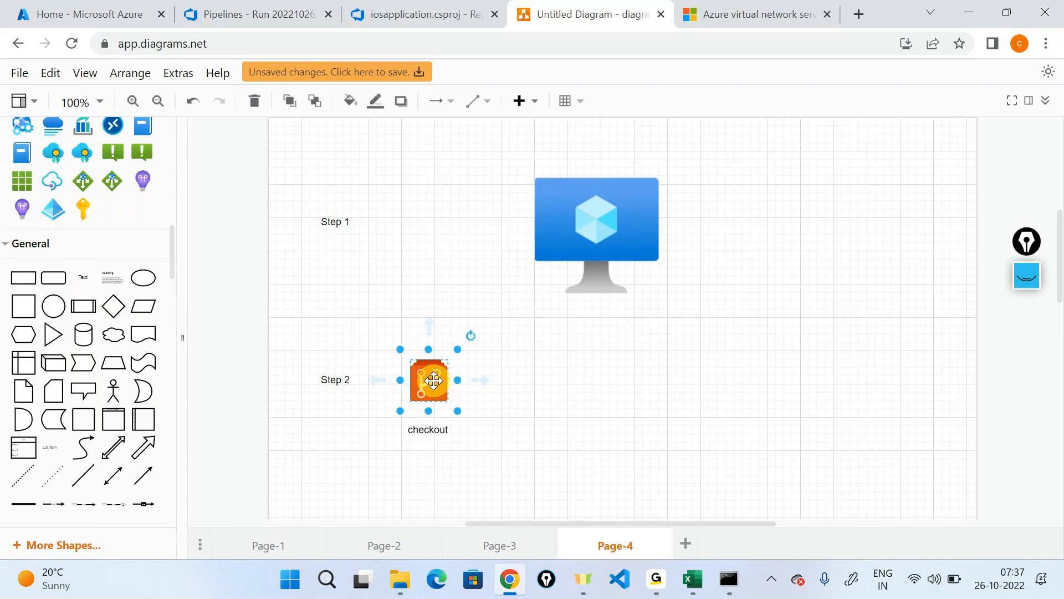
left_click_drag(558, 221, 605, 375)
left_click(438, 380)
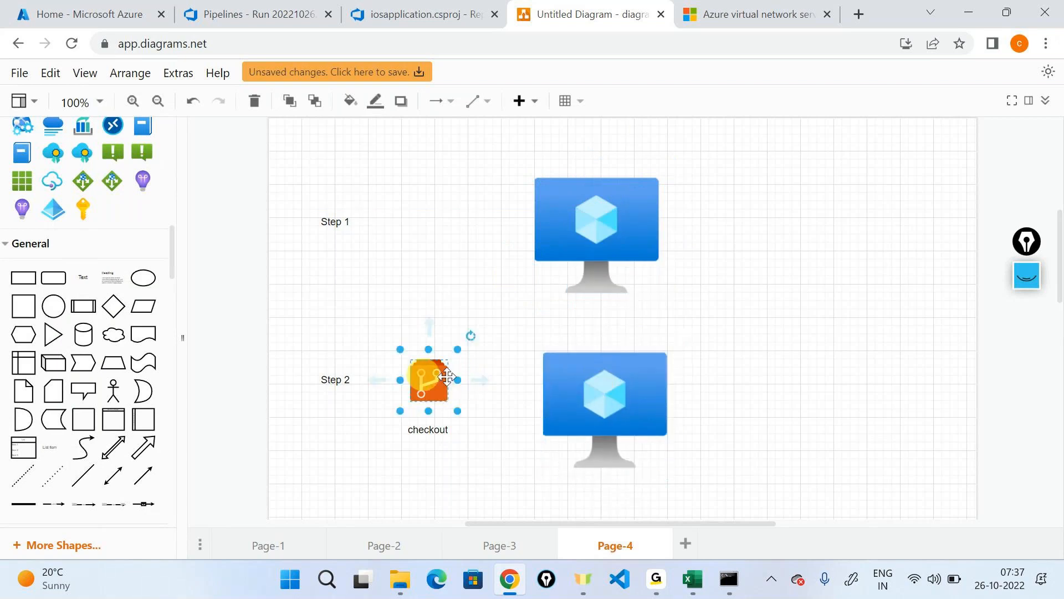
left_click_drag(474, 379, 551, 392)
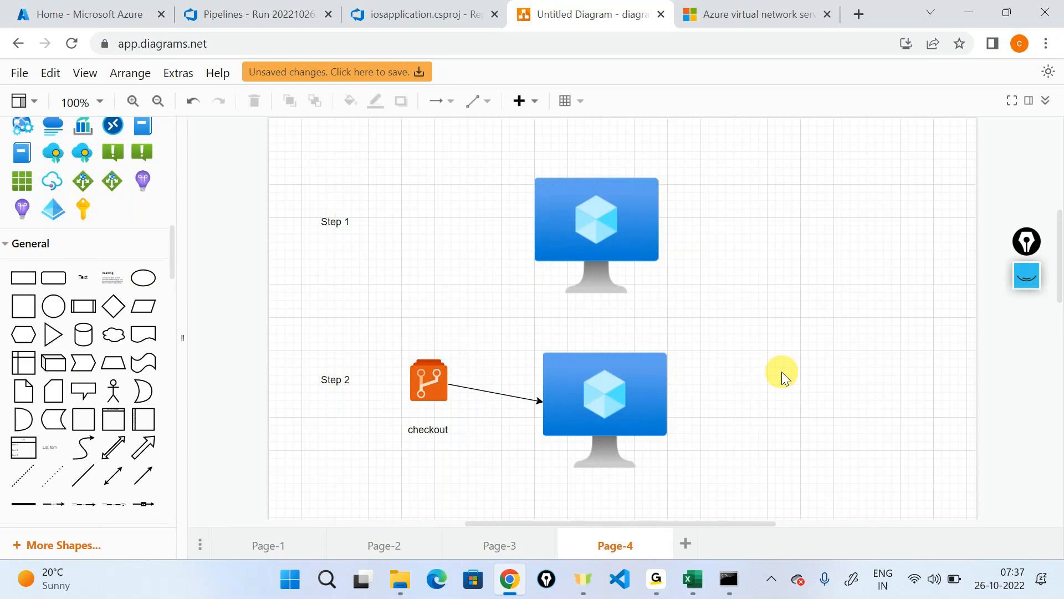
scroll(782, 371, "down", 2)
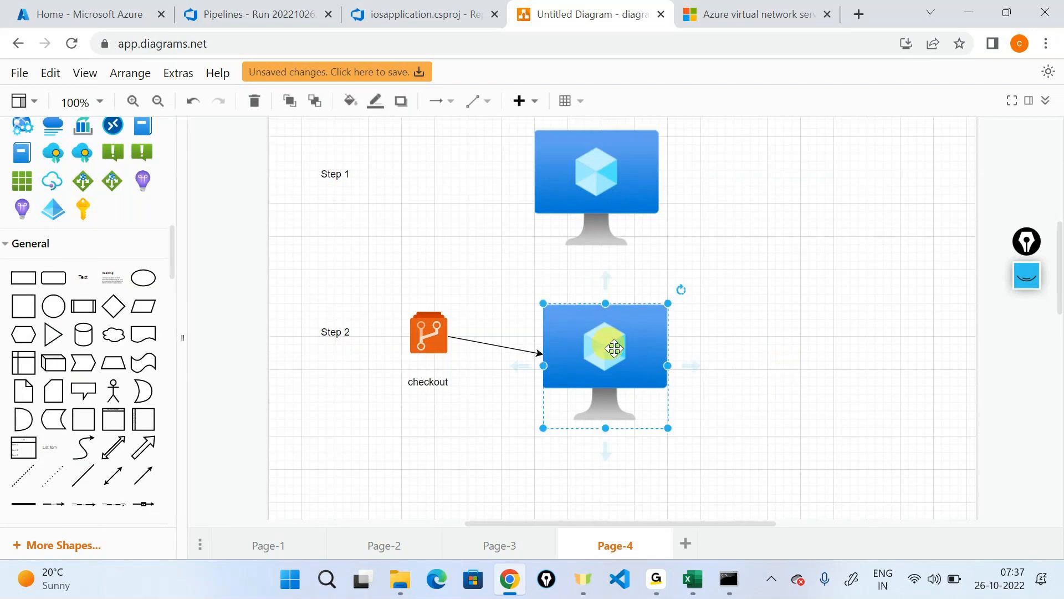
Add a text label reading "Source Folder/s folder" beside the virtual machine icon in the Step 2 row.
left_click_drag(84, 277, 737, 336)
double_click(749, 345)
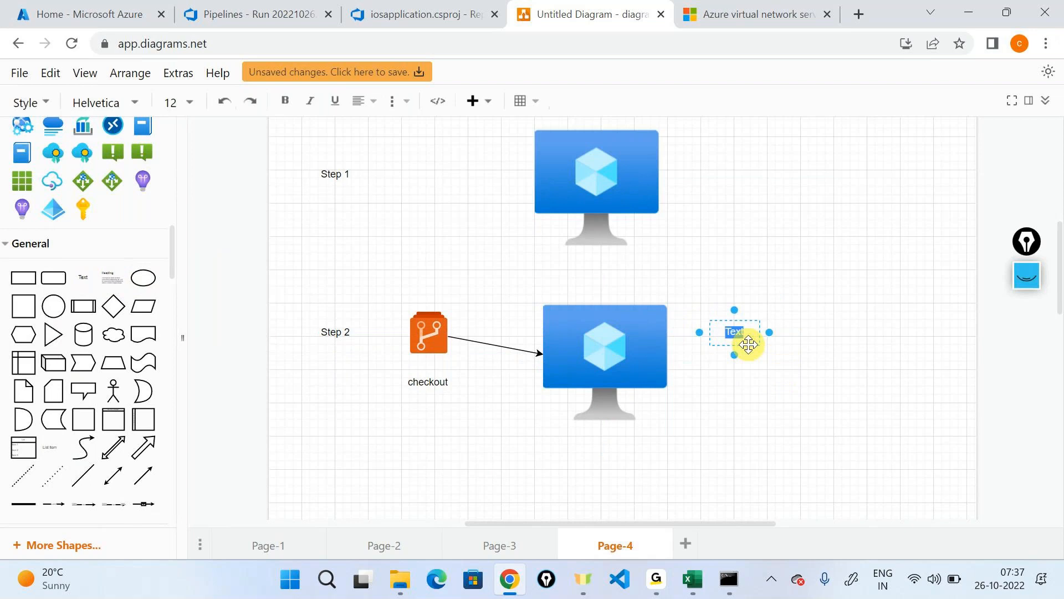
type("S folder")
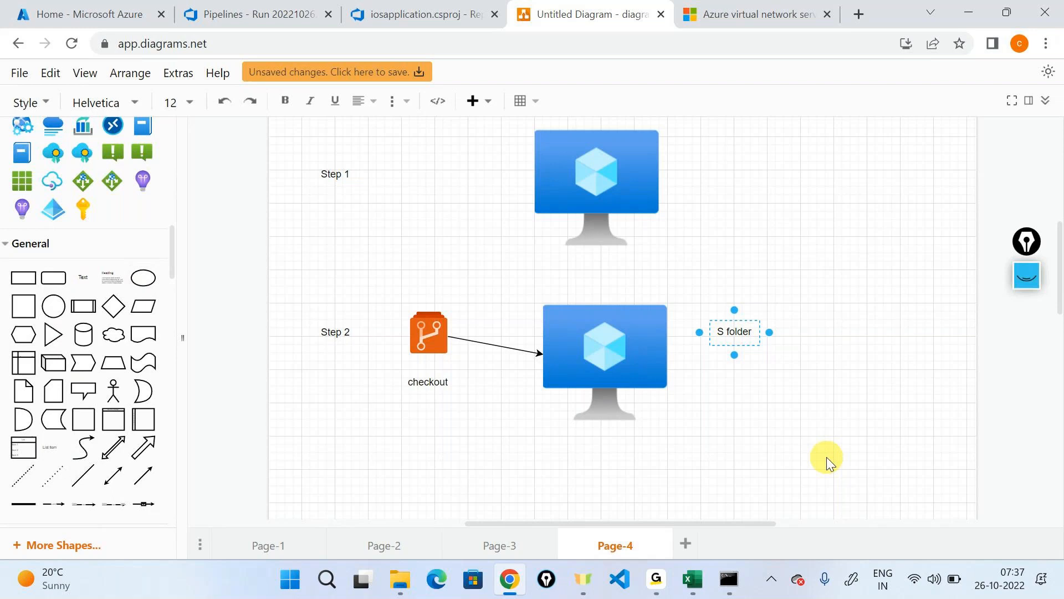
key("BackSpace")
key("BackSpace")
key("BackSpace")
key("BackSpace")
key("BackSpace")
key("BackSpace")
key("BackSpace")
type("ource Folder")
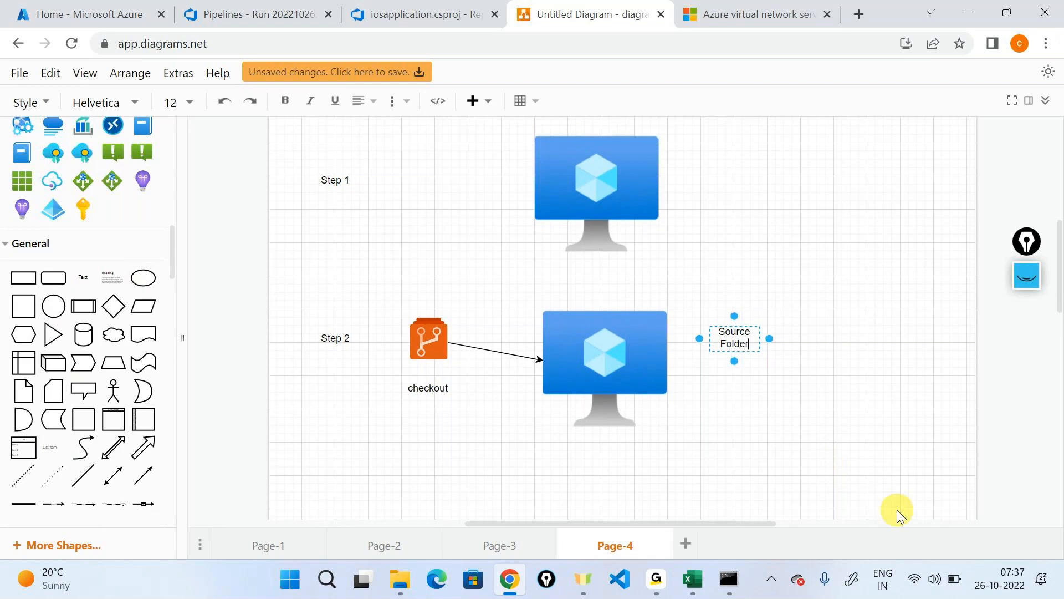
type("/s folder")
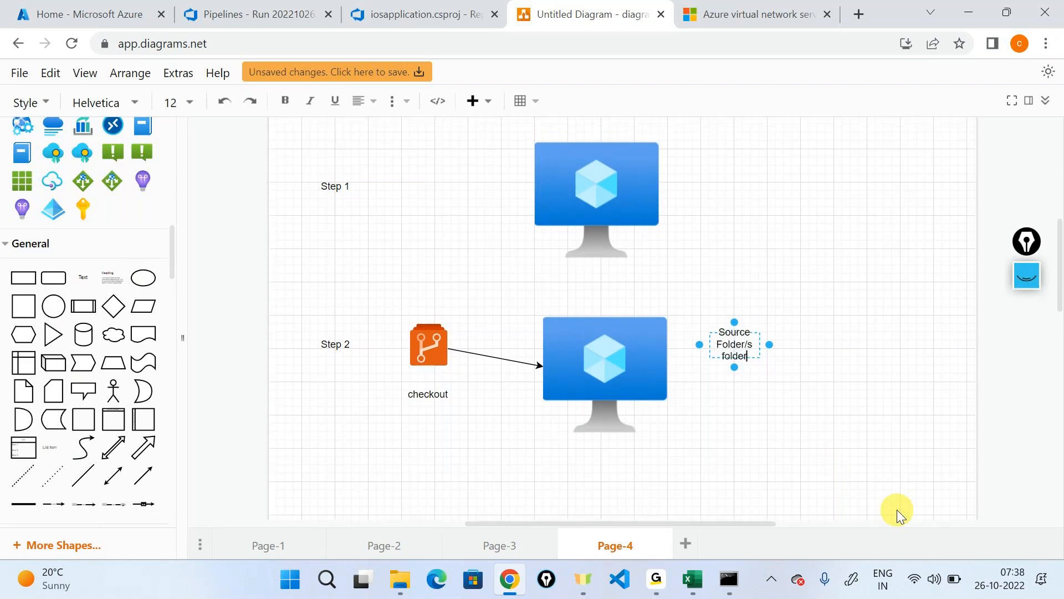
left_click(890, 445)
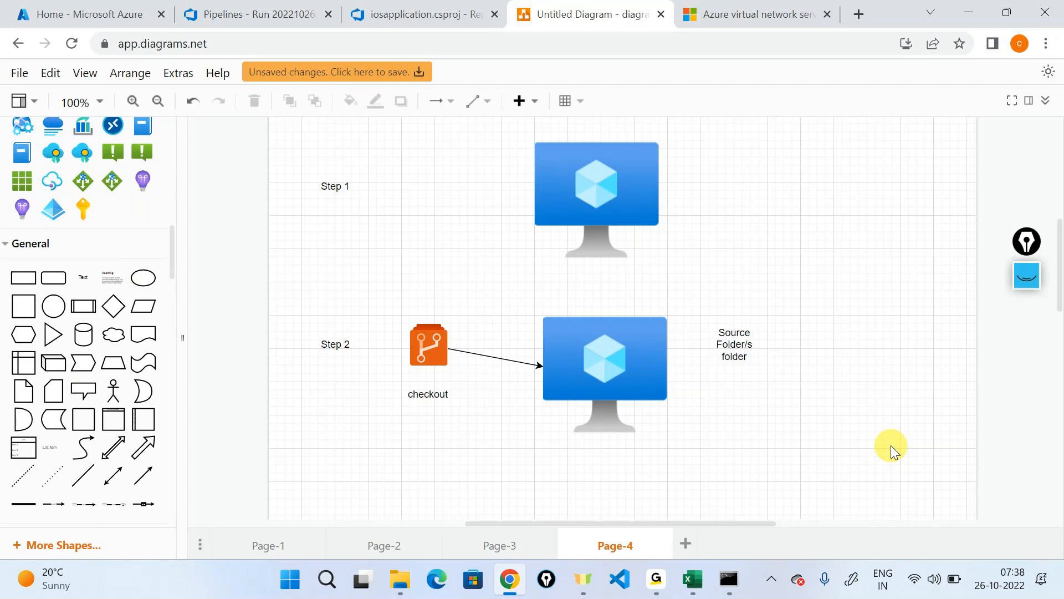
Switch to the Azure DevOps run and examine the checkout job log's heading for the repository branch and target folder.
left_click(432, 8)
left_click(299, 7)
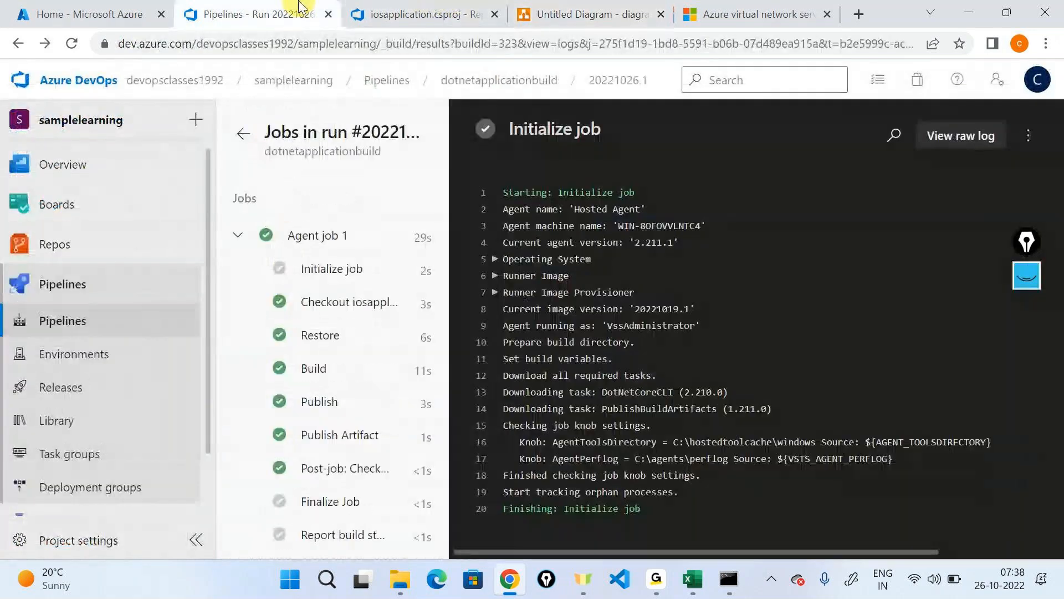
left_click(319, 304)
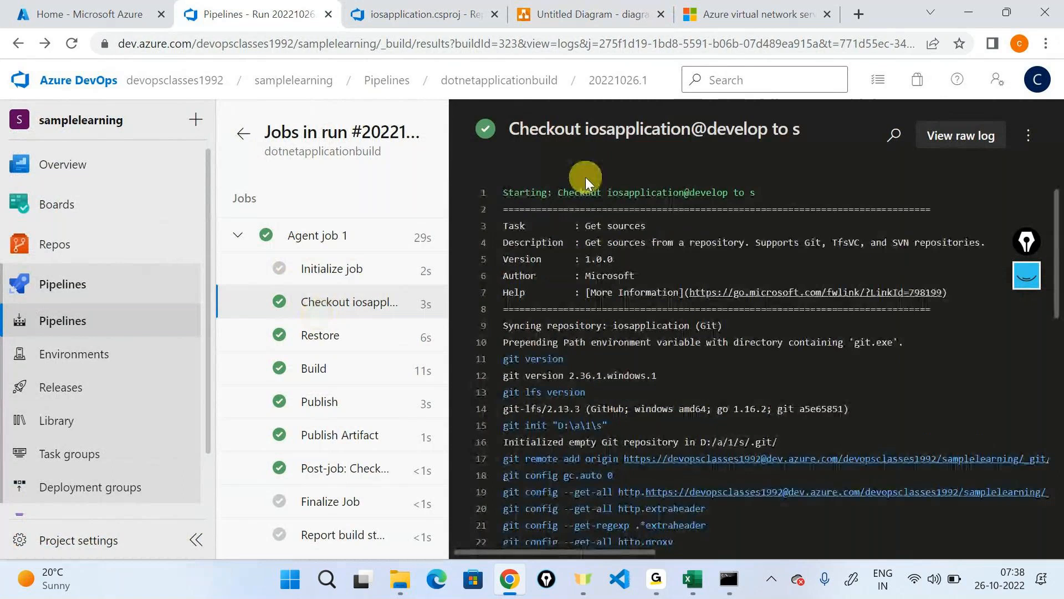
left_click_drag(582, 128, 768, 129)
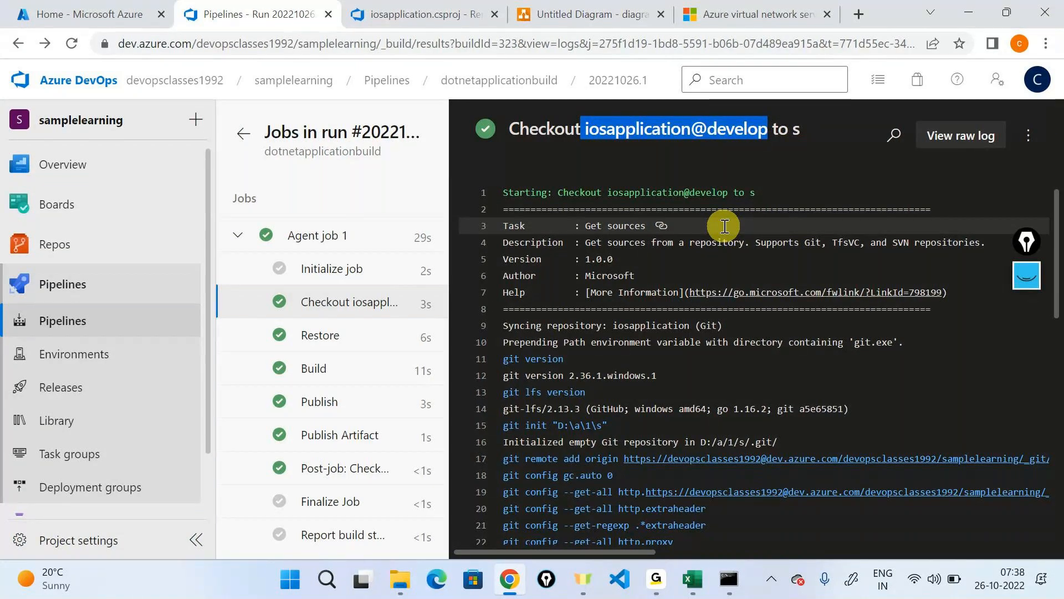
left_click_drag(793, 130, 810, 134)
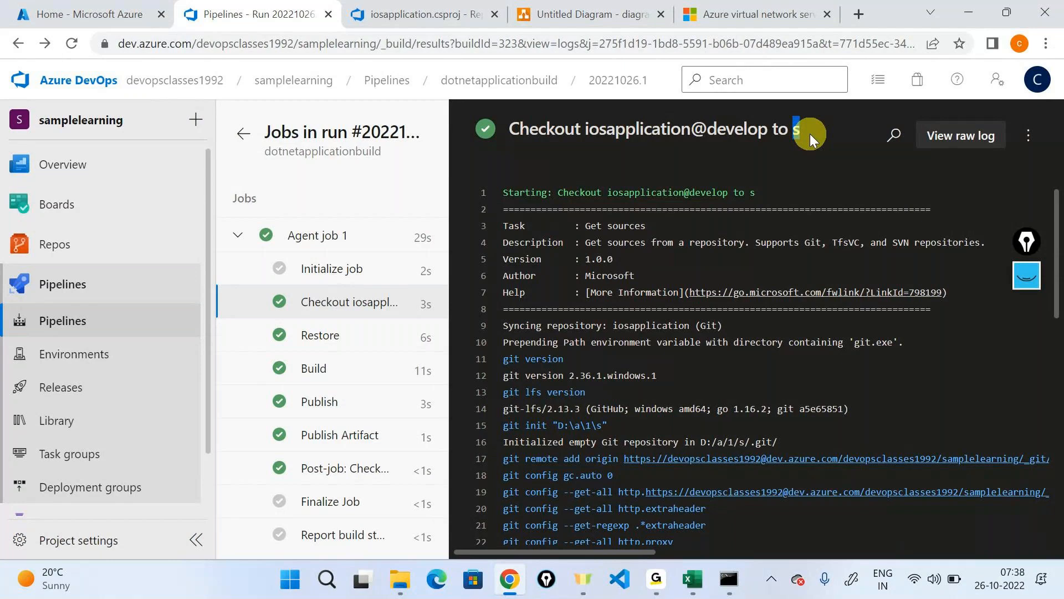
Return to the diagram and add the text labels "step 3" below Step 2 and "commands" beside it.
left_click(591, 14)
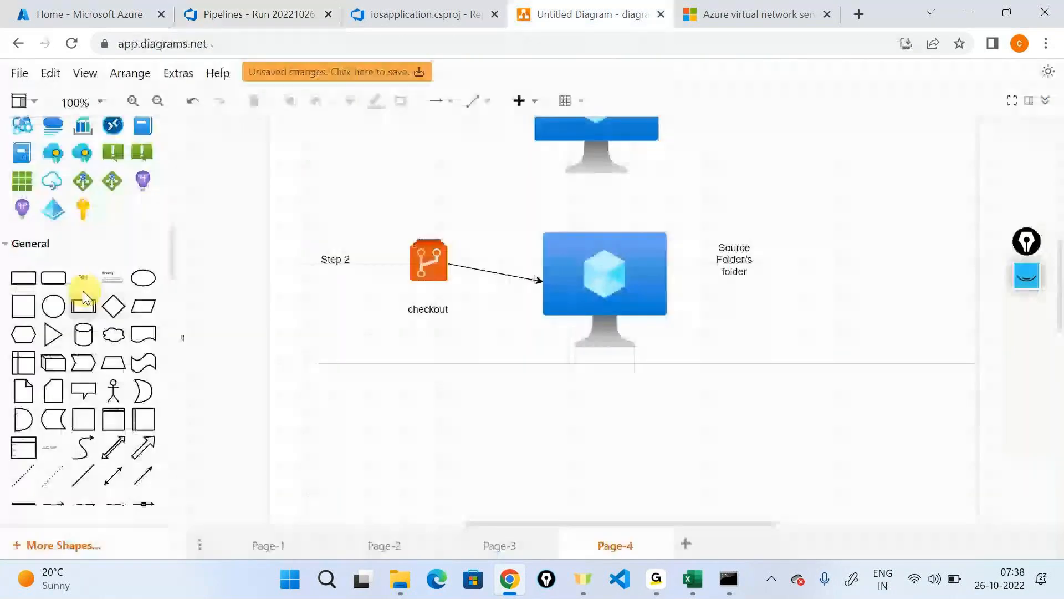
left_click_drag(78, 285, 312, 418)
type("step 3")
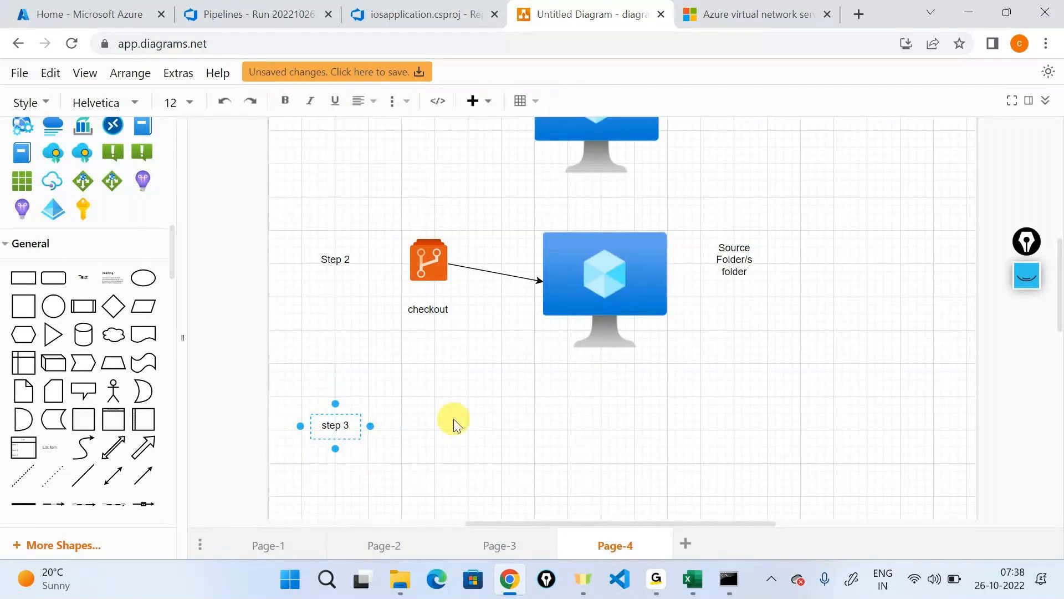
left_click_drag(88, 281, 406, 429)
type("commands")
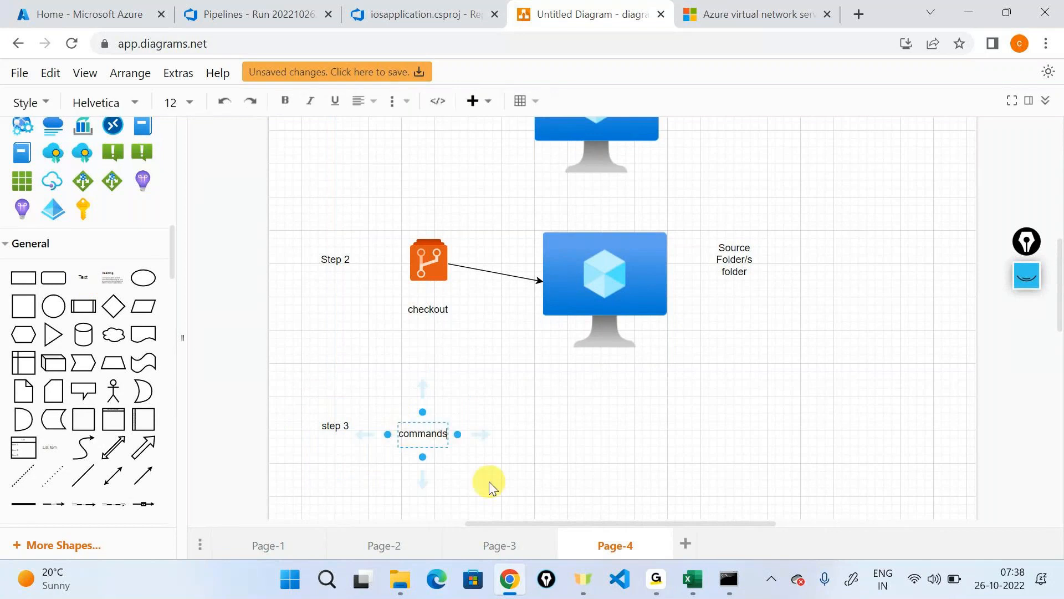
Duplicate the virtual machine icon into the step 3 row and add a "published version" text label beside it.
left_click_drag(602, 350, 612, 479)
left_click(694, 472)
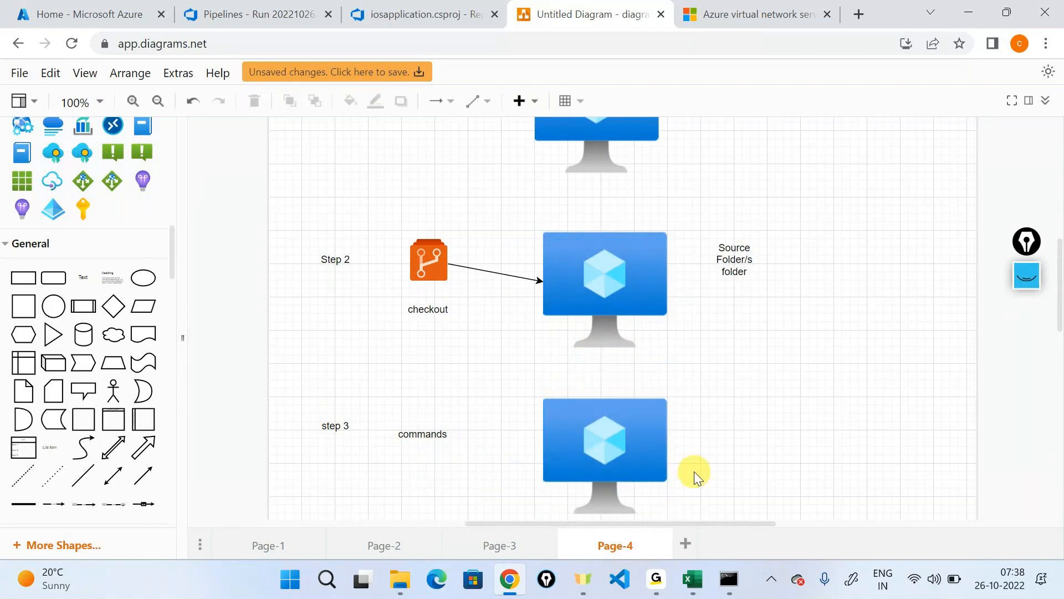
mouse_move(74, 282)
left_click_drag(75, 280, 720, 428)
double_click(767, 441)
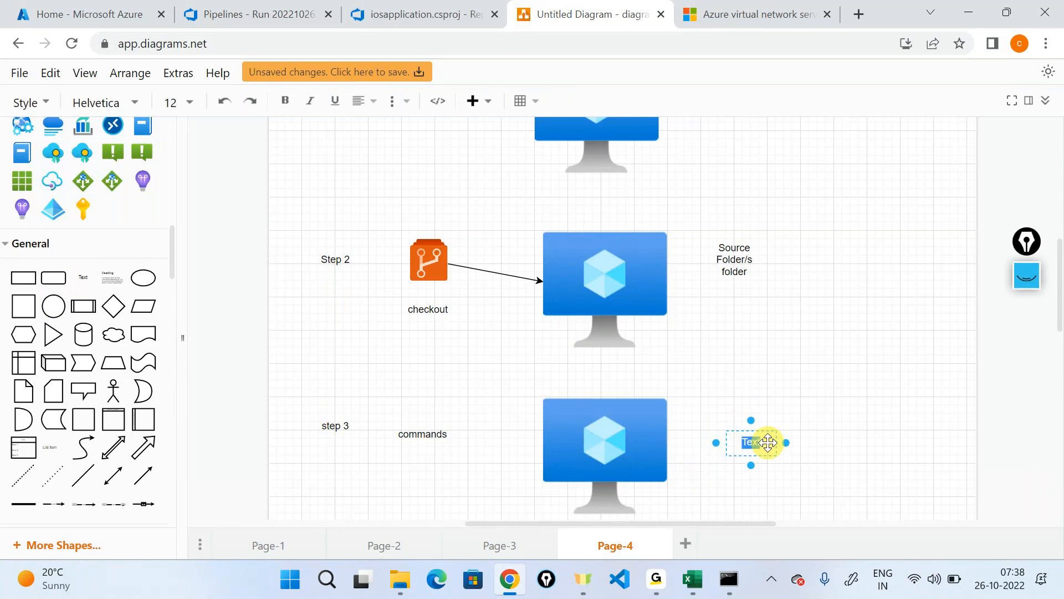
type("published version")
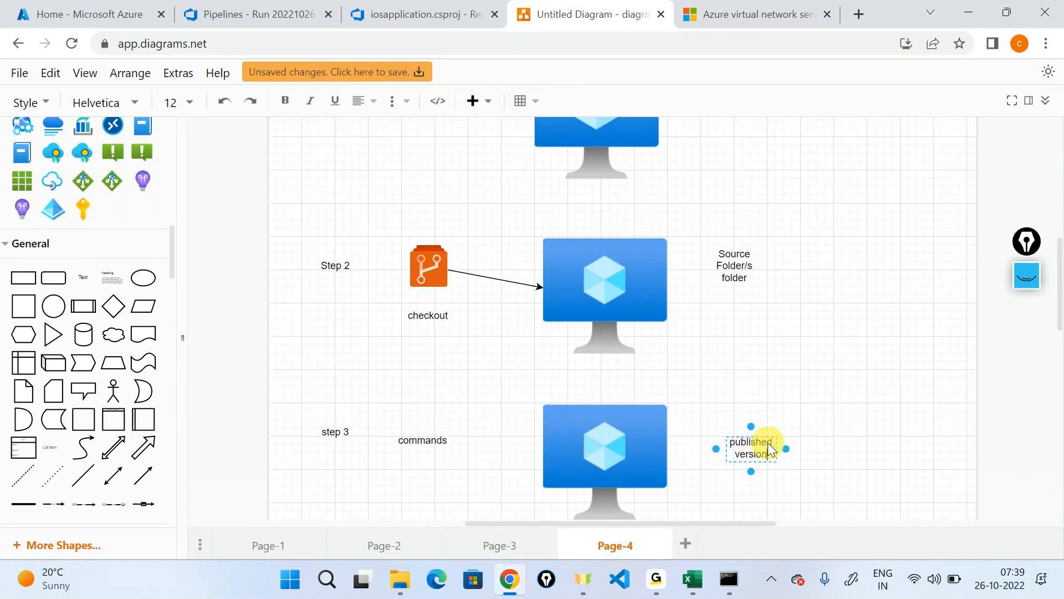
scroll(832, 336, "down", 1)
scroll(832, 333, "down", 2)
left_click(764, 363)
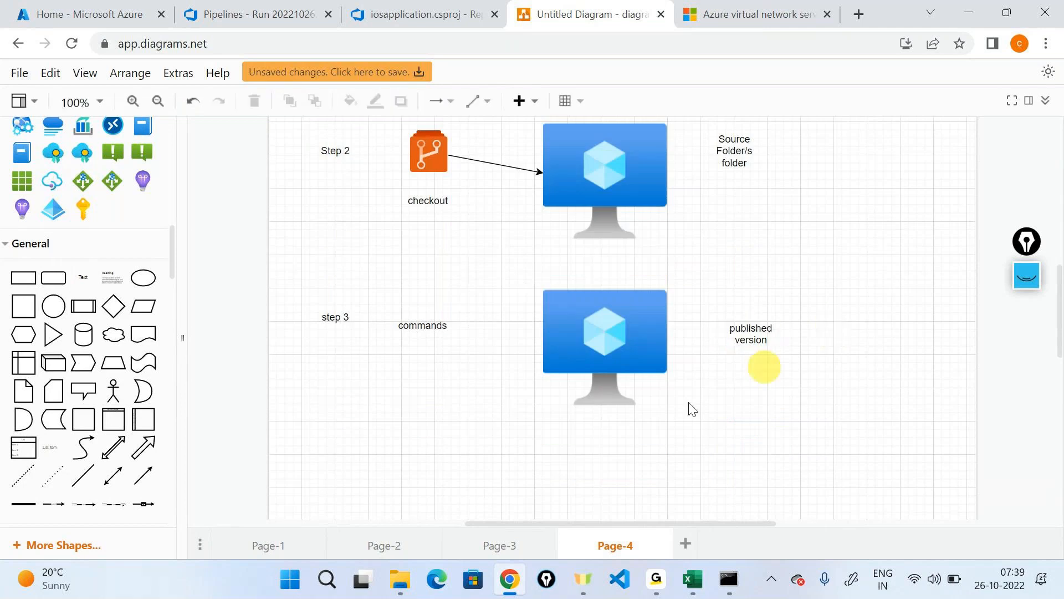
Switch to Command Prompt and copy the publish folder path from the dotnet publish output.
left_click(416, 578)
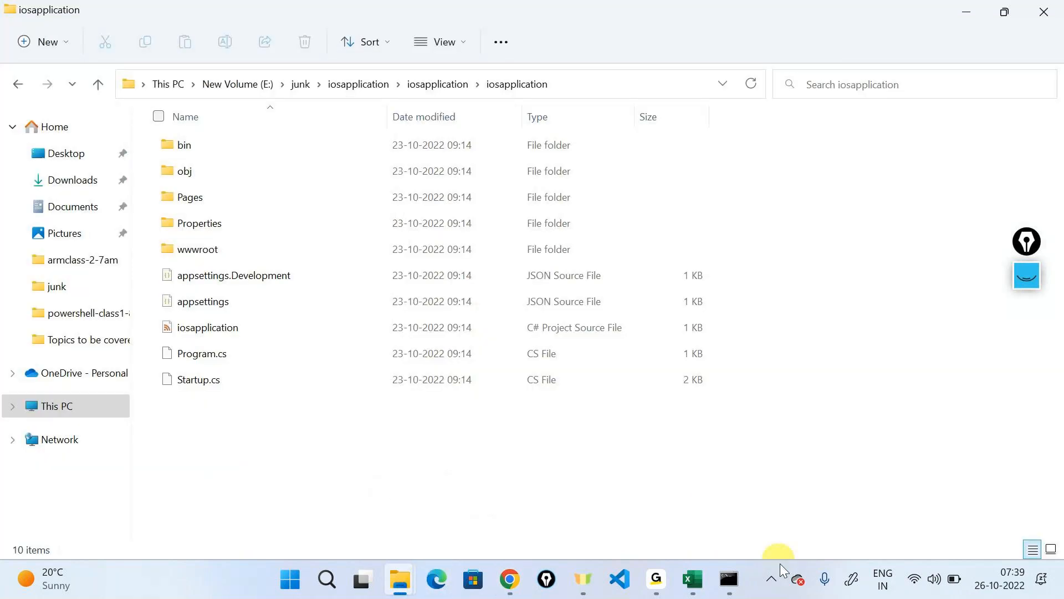
left_click(721, 591)
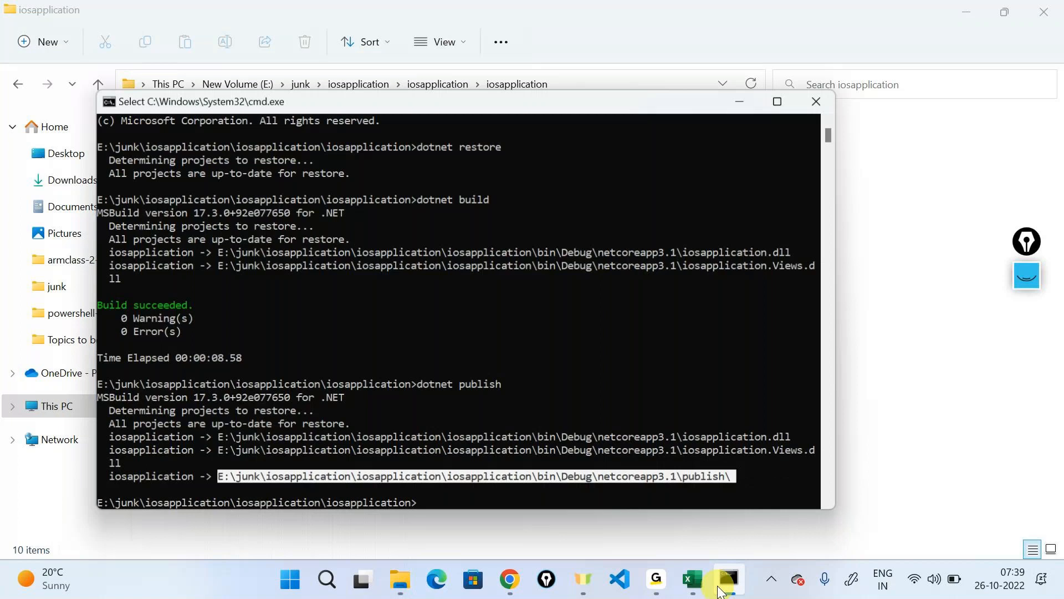
scroll(578, 256, "down", 1)
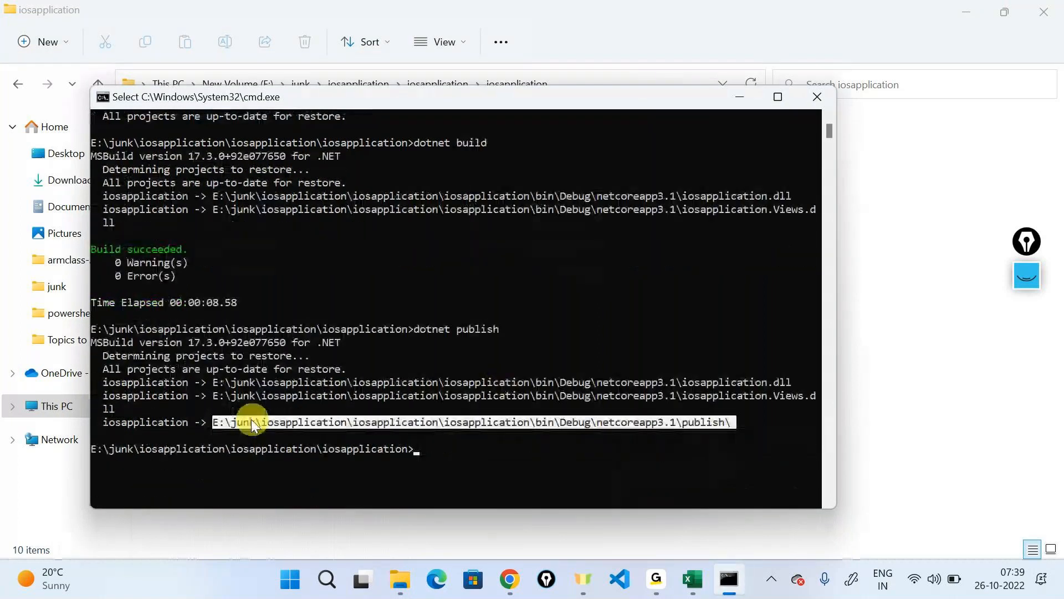
left_click_drag(216, 424, 660, 441)
key("ctrl+c")
right_click(697, 437)
Open the copied publish path in File Explorer and select all the published files.
left_click(601, 84)
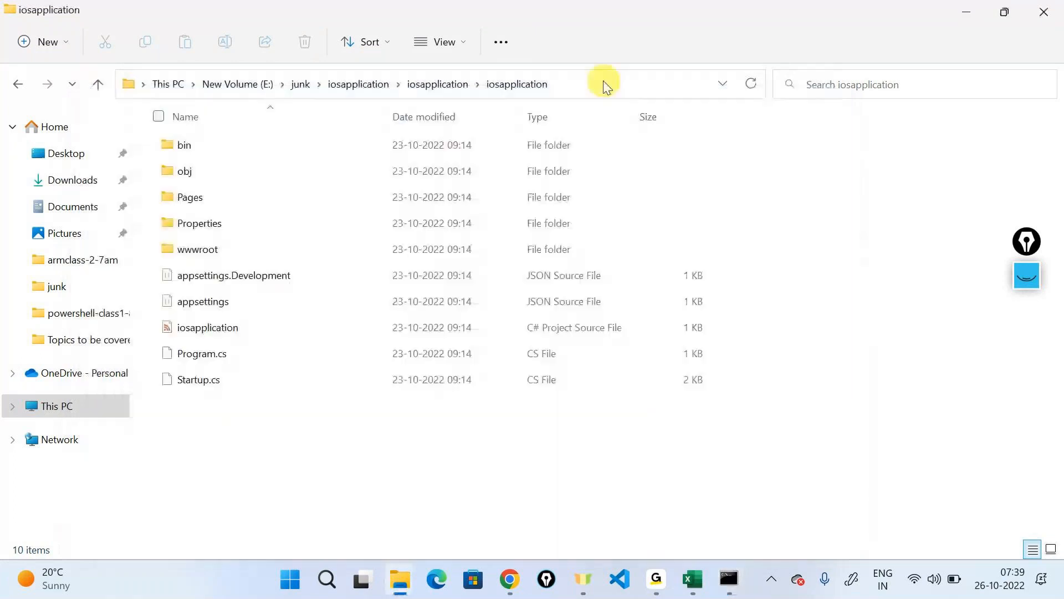
key("BackSpace")
key("ctrl+v")
key("Return")
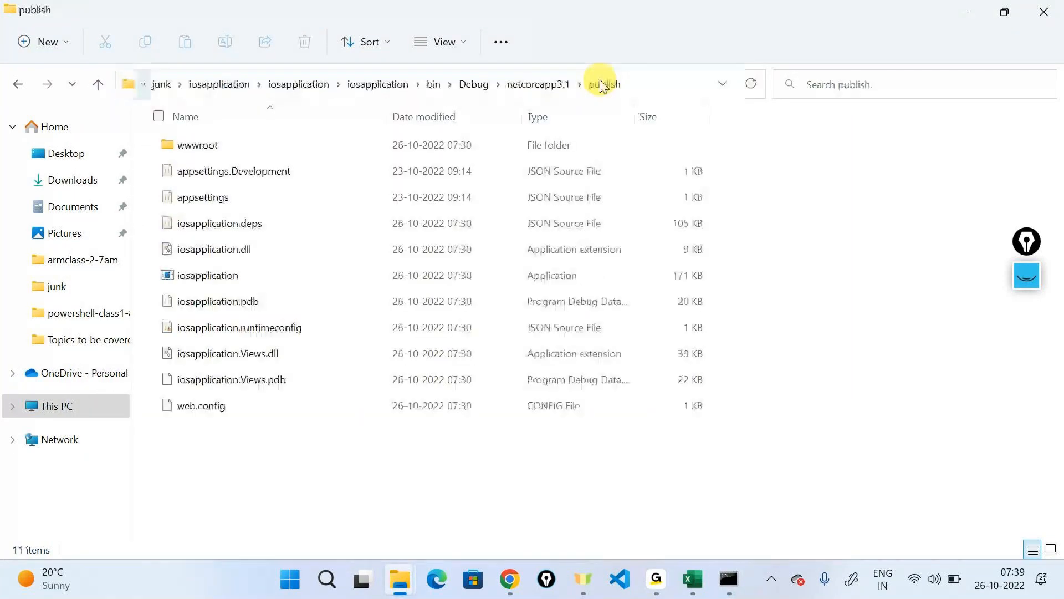
left_click_drag(274, 491, 217, 142)
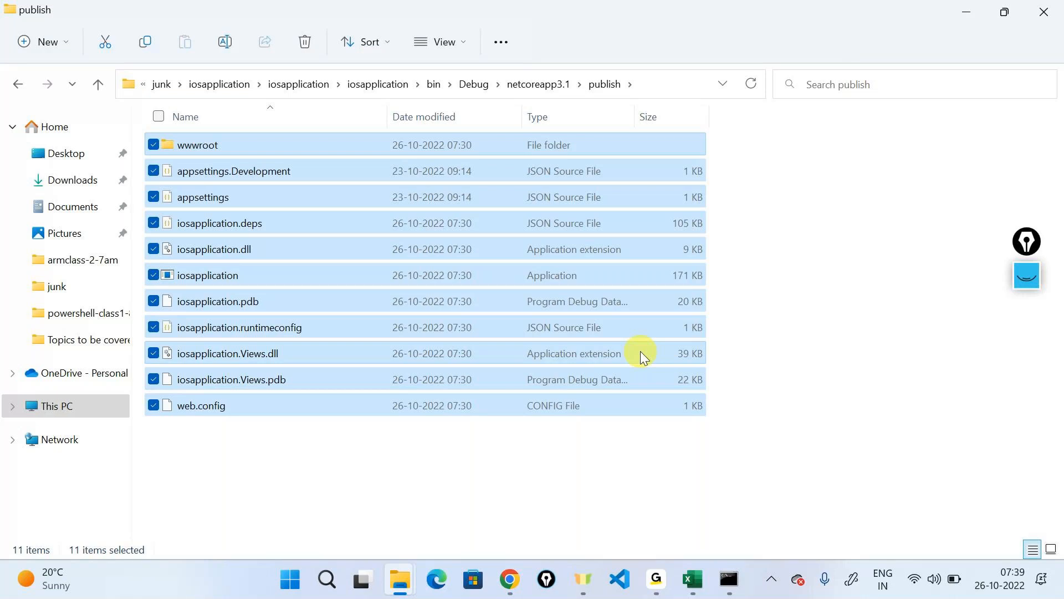
Return to the Azure DevOps run and examine the Restore, Build and Publish logs, highlighting the Publish task's output path.
key("alt+Tab")
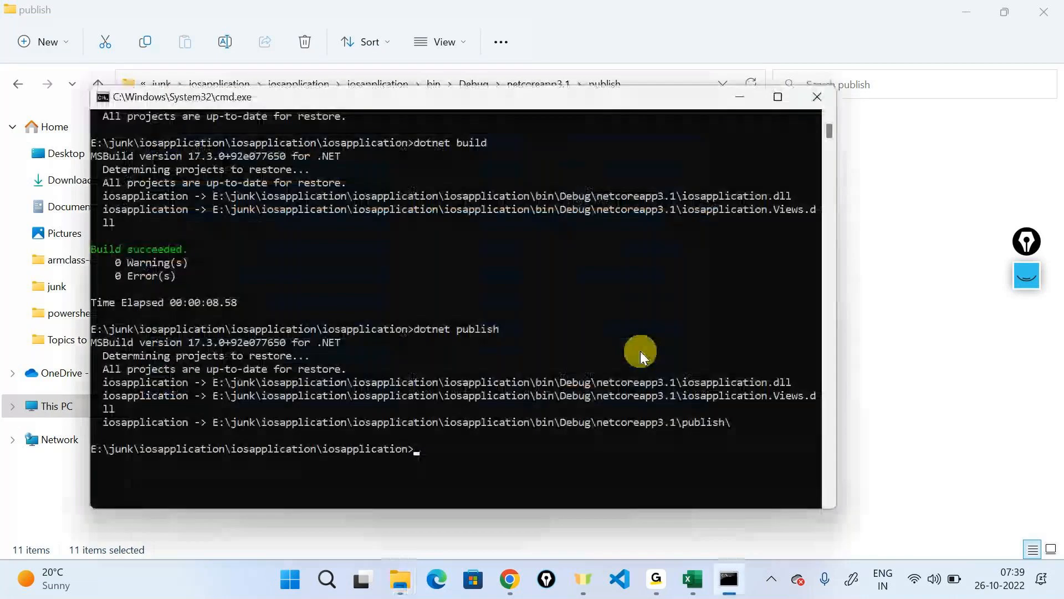
left_click(509, 579)
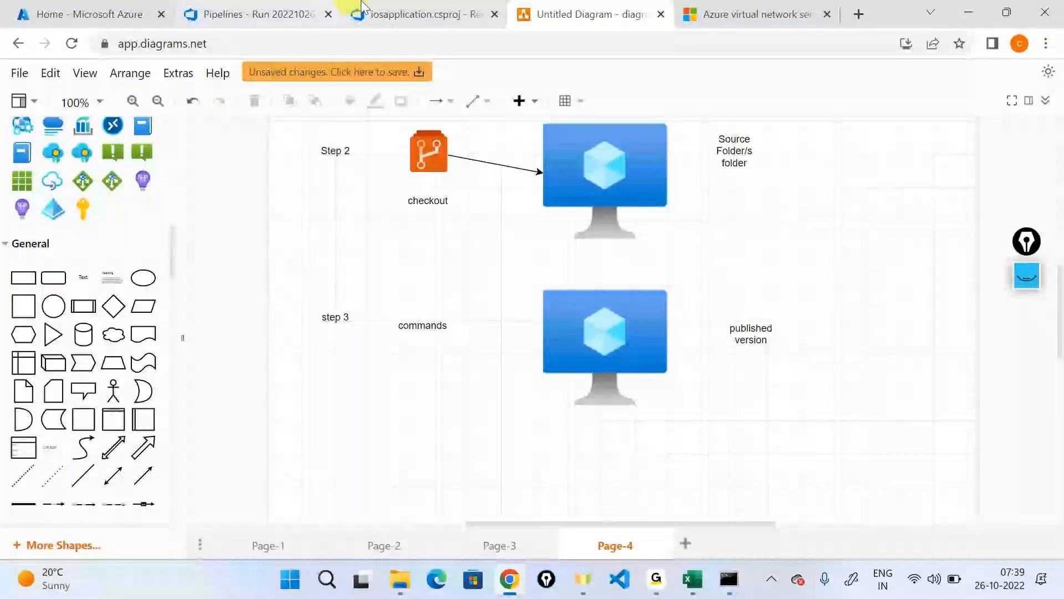
left_click(388, 13)
left_click(255, 14)
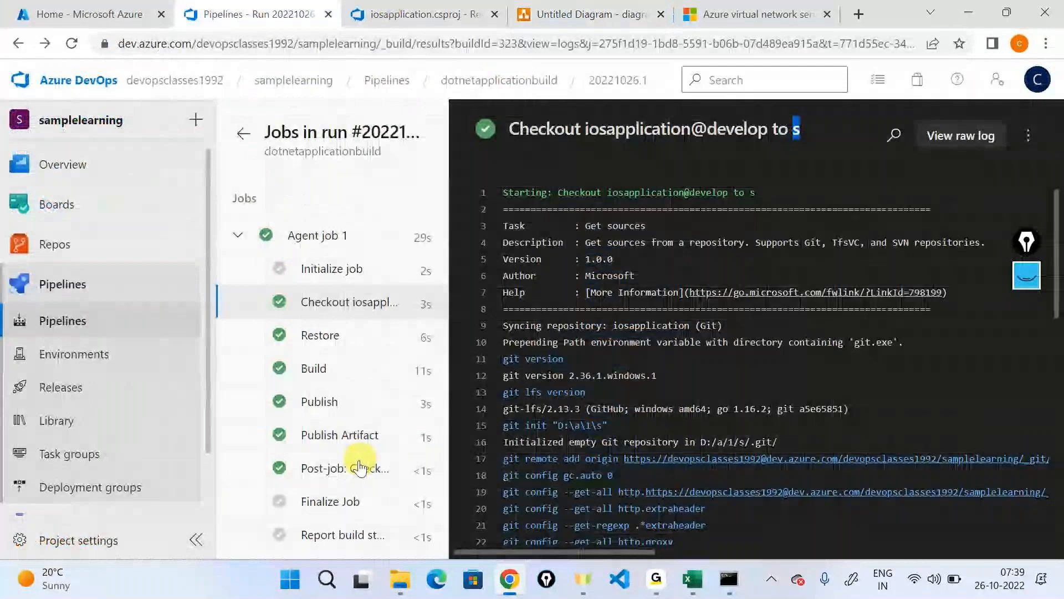
left_click(314, 339)
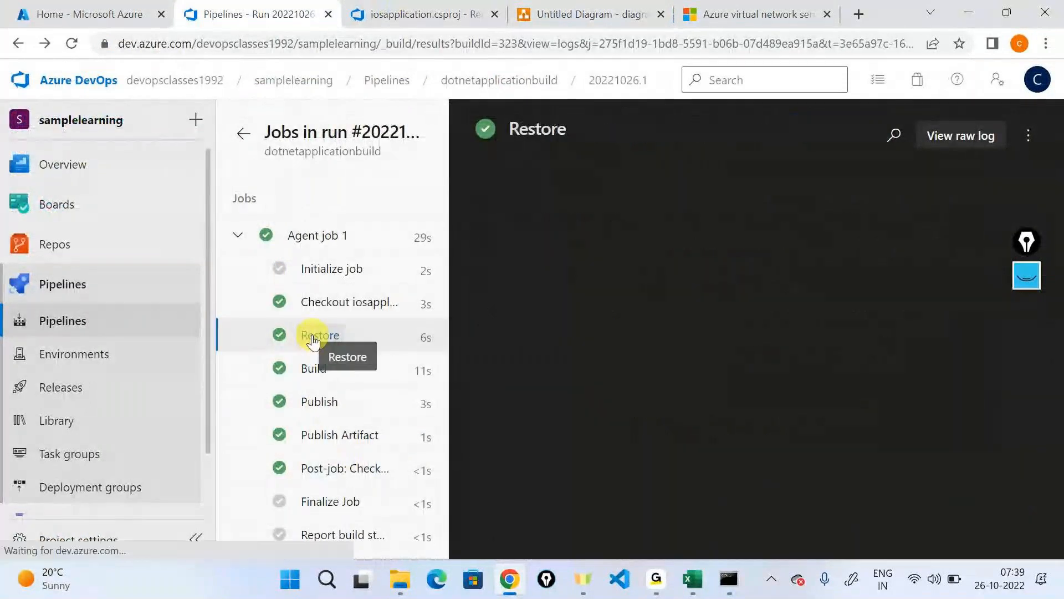
left_click(311, 372)
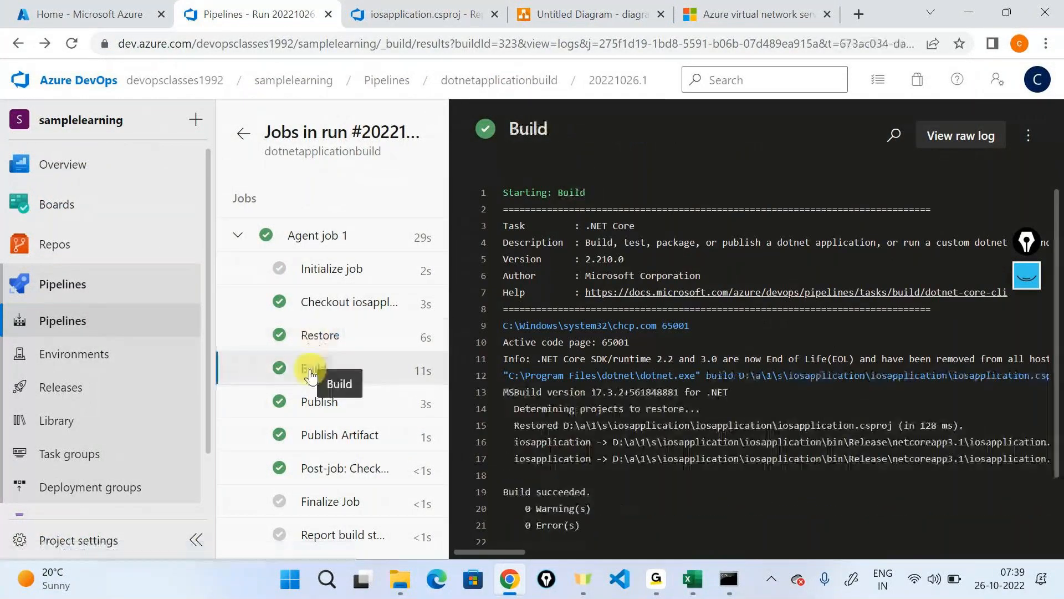
left_click(308, 410)
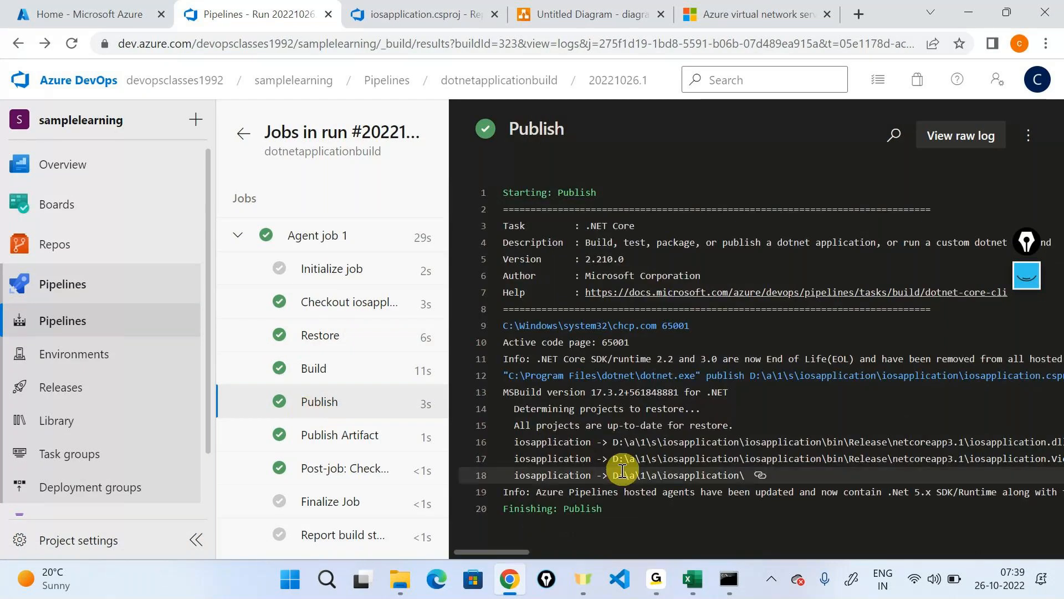
left_click_drag(613, 475, 744, 475)
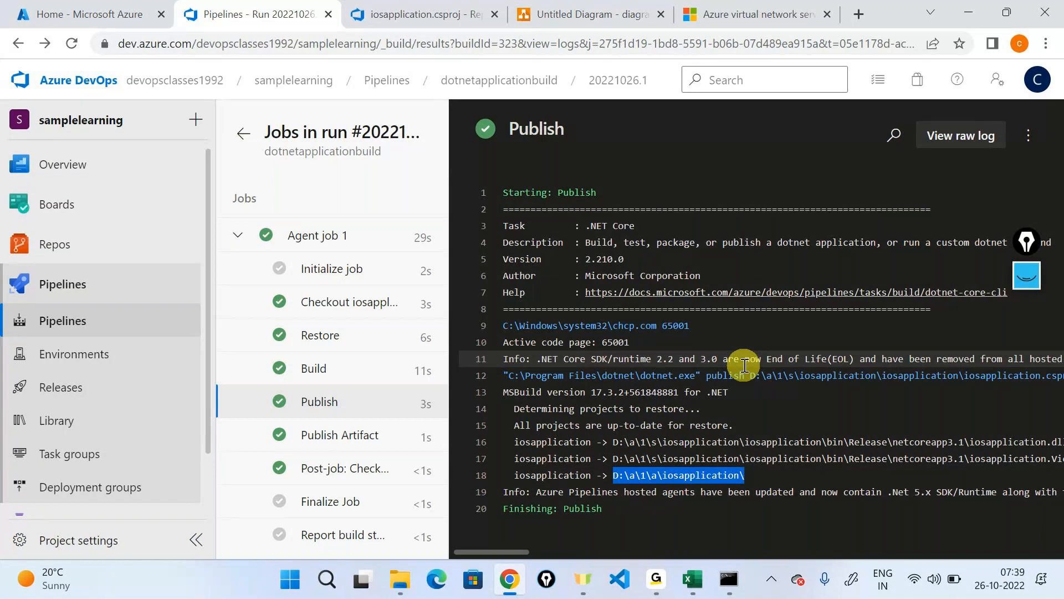
Return to the diagram and add a text label reading "a/artifact staging directory" beside the published version label.
left_click(421, 14)
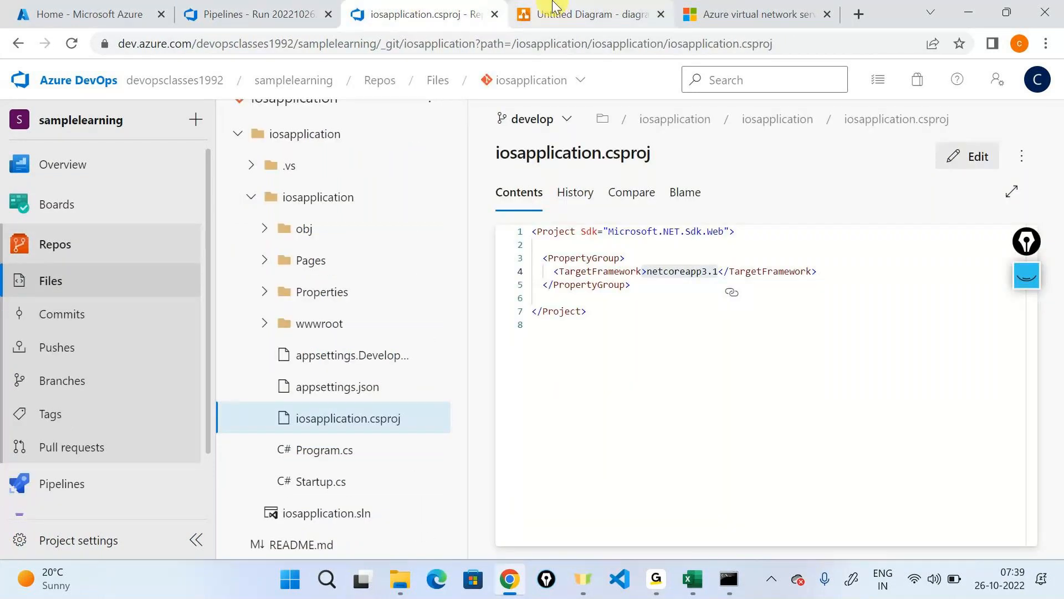
left_click(554, 6)
left_click_drag(83, 278, 816, 323)
scroll(738, 242, "up", 3)
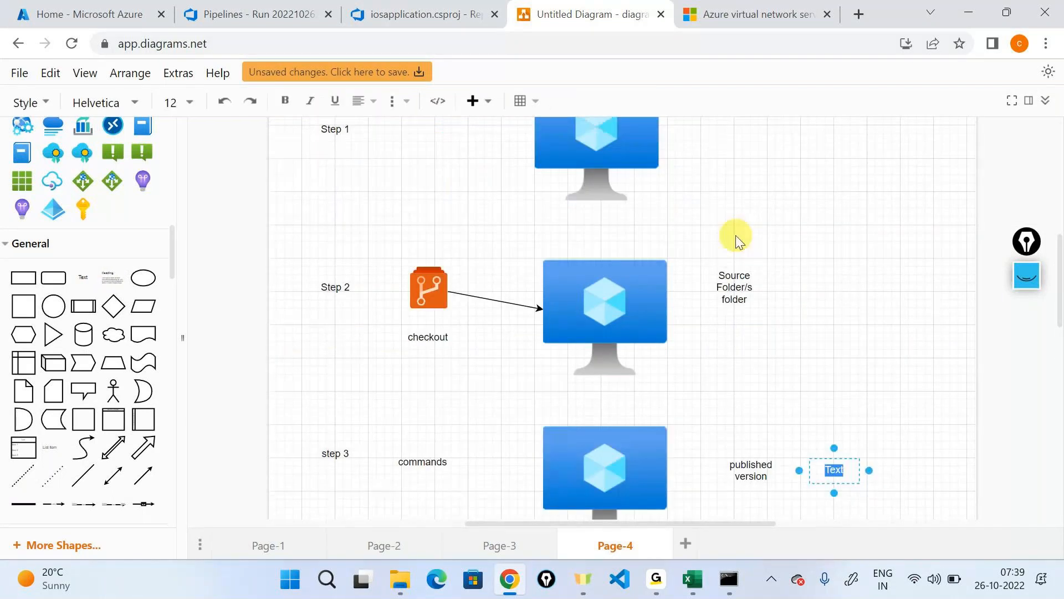
scroll(739, 240, "up", 1)
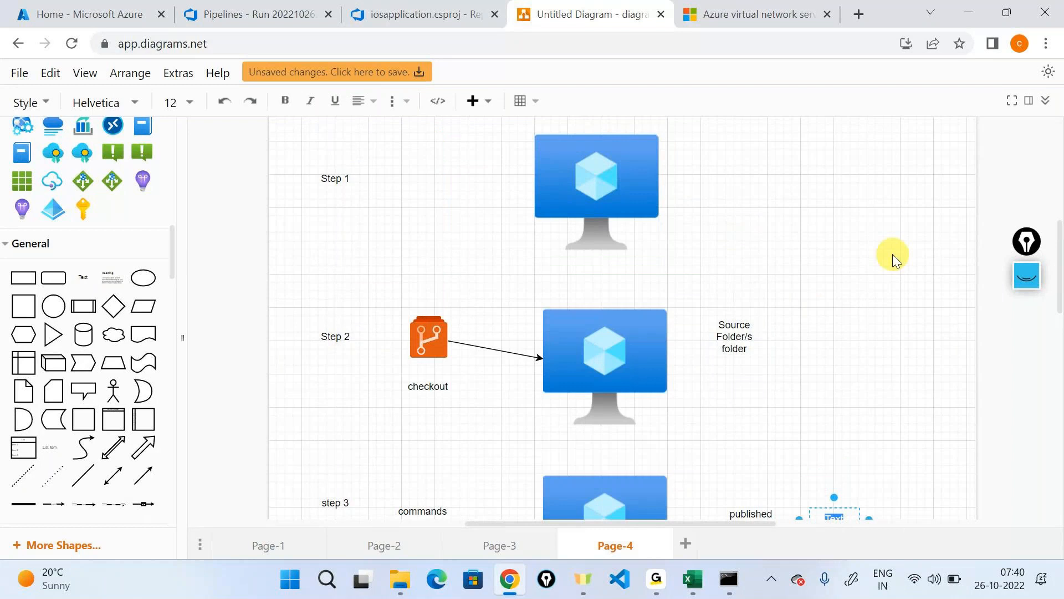
scroll(892, 254, "down", 4)
type("a/")
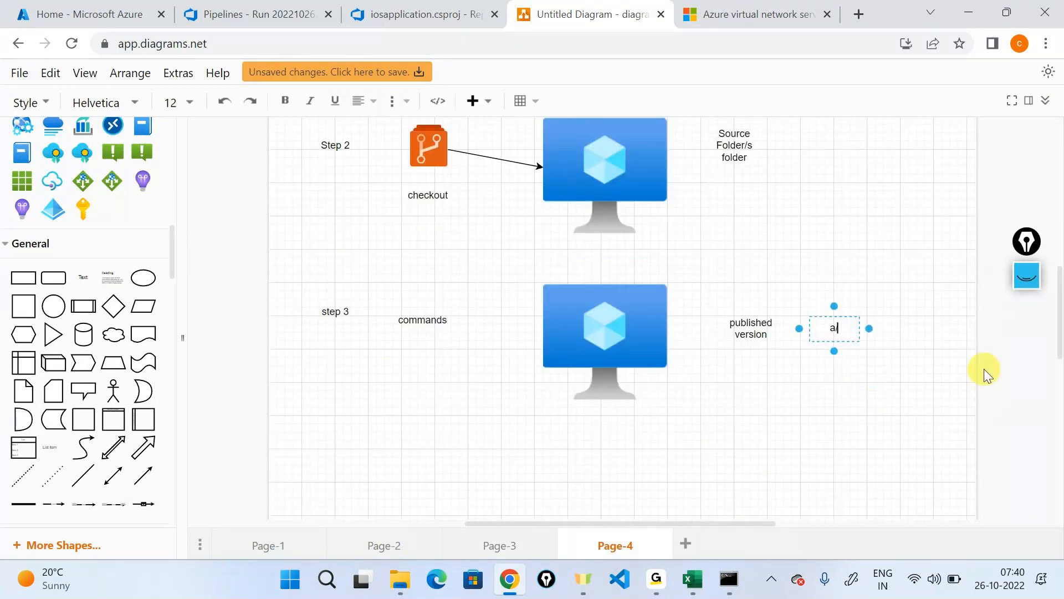
type("artifact staging ")
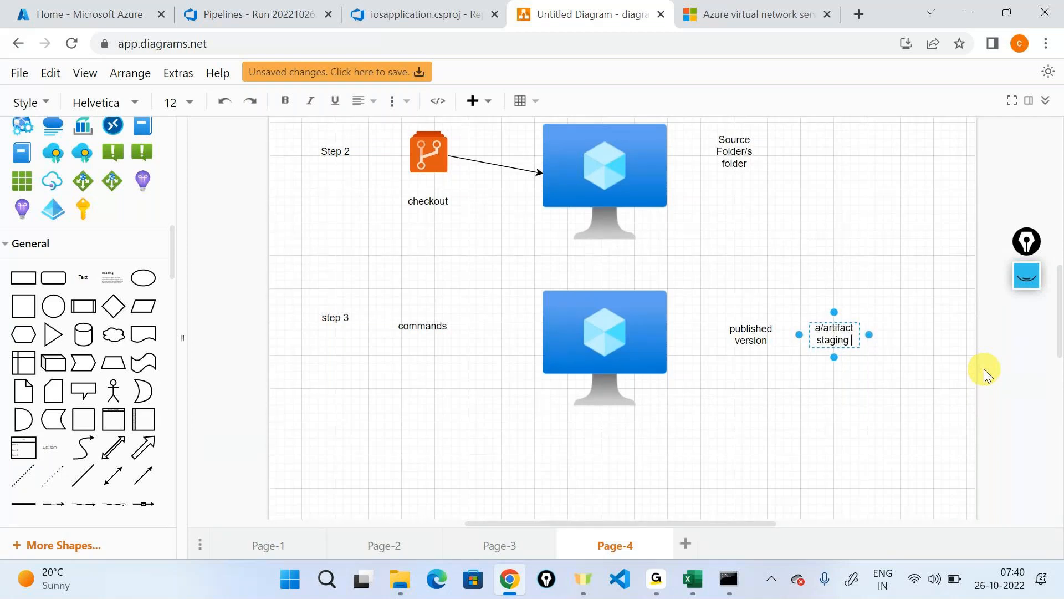
type("directory")
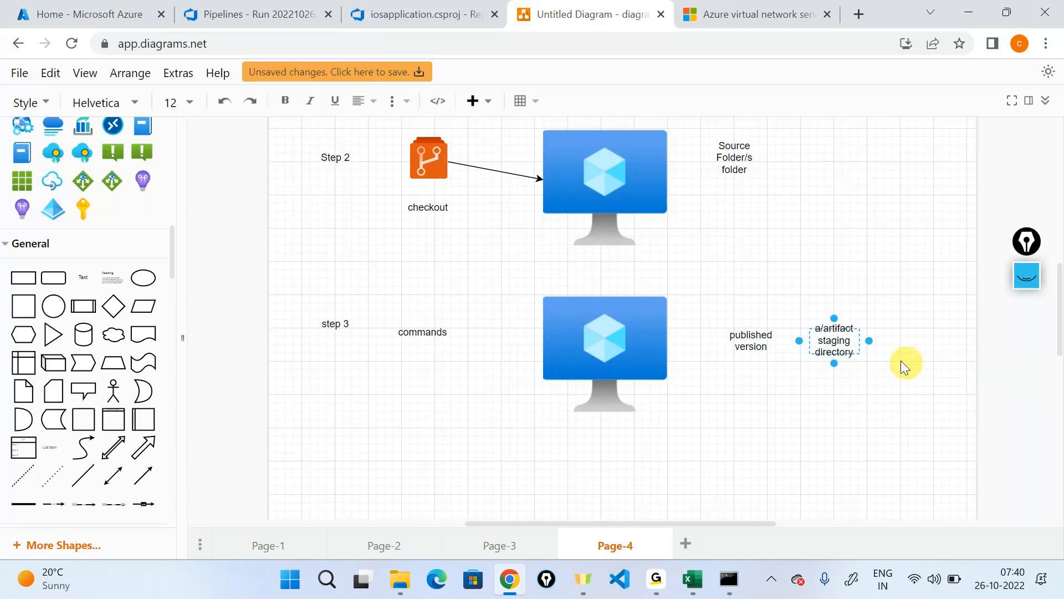
Widen the "a/artifact staging directory" label to fit one line and add a "Step 4" text label below step 3.
left_click_drag(869, 341, 1027, 323)
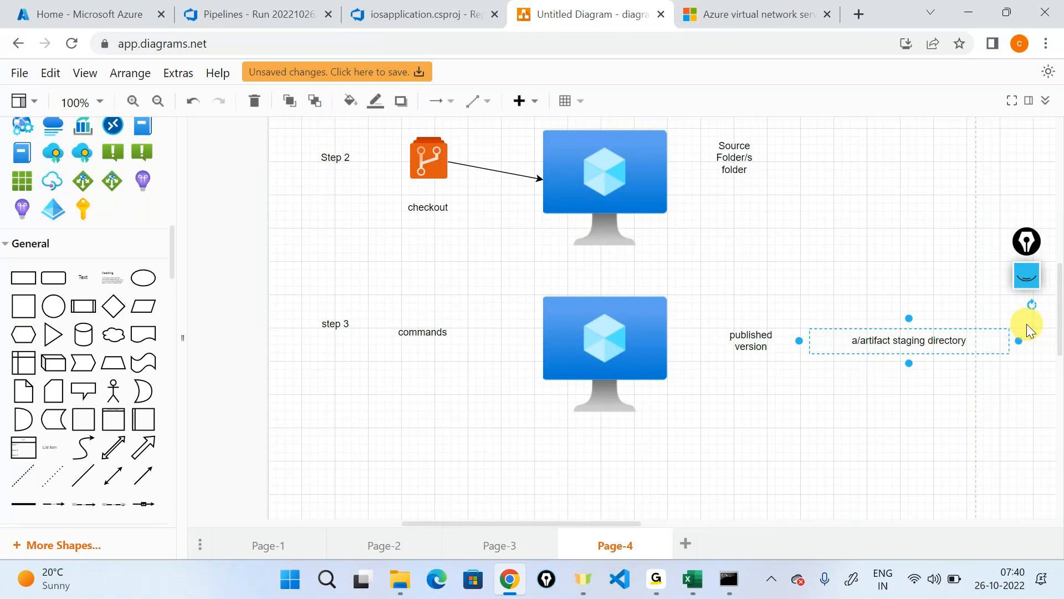
left_click(880, 492)
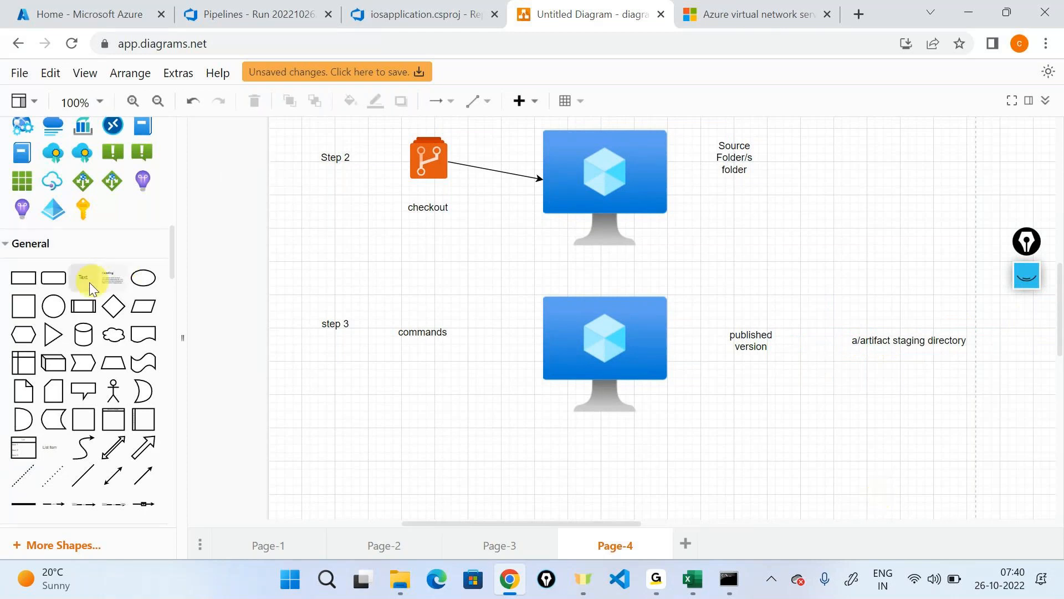
left_click_drag(89, 281, 311, 459)
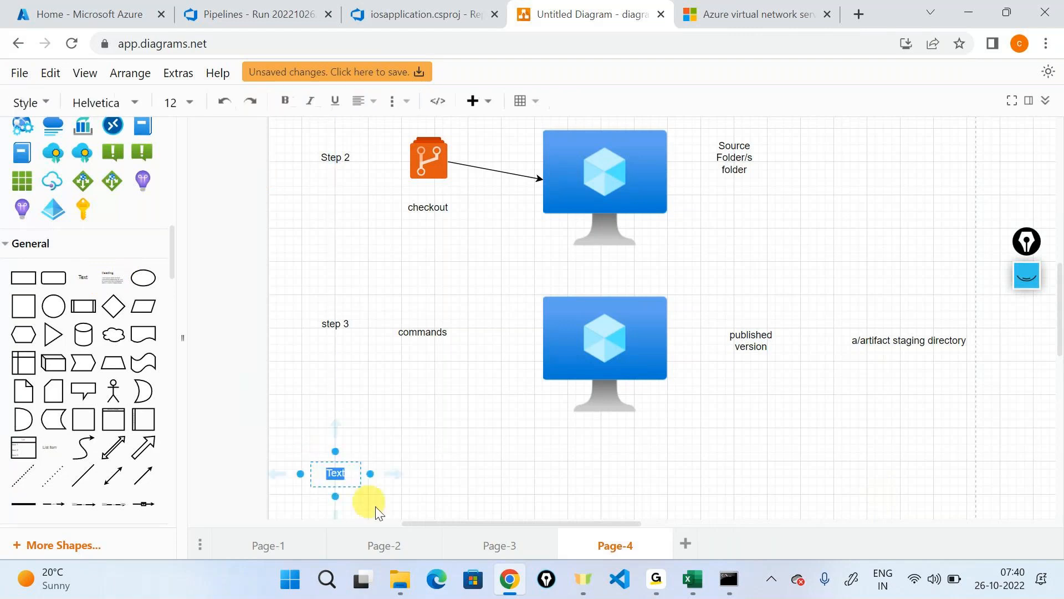
type("Step ")
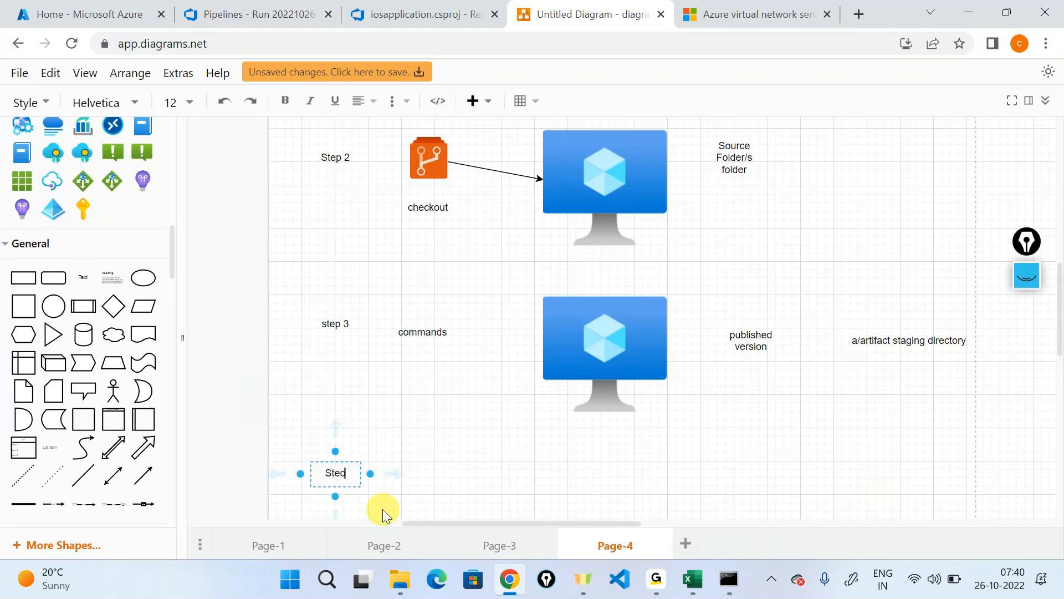
type("4")
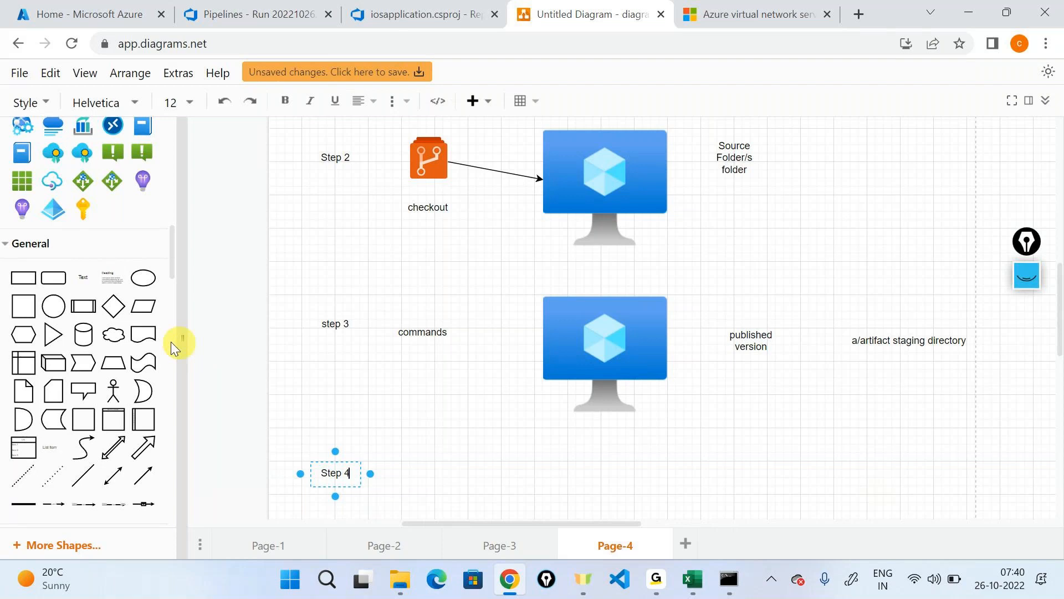
key("Escape")
Add a "Publish Artifacts" text label beside the Step 4 label.
left_click_drag(370, 473, 408, 462)
type("P")
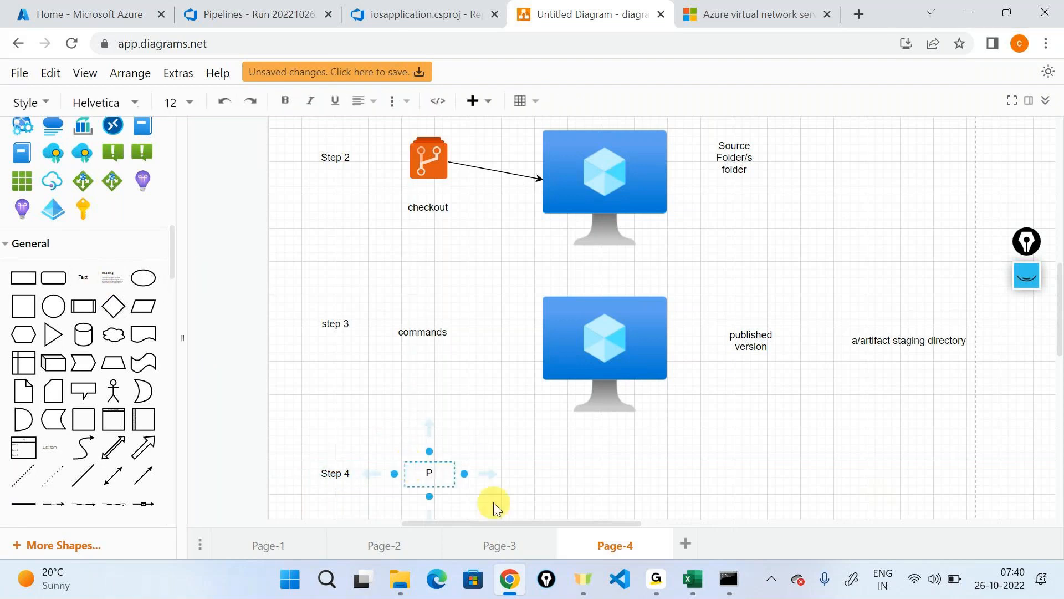
type("ublish Artifacts")
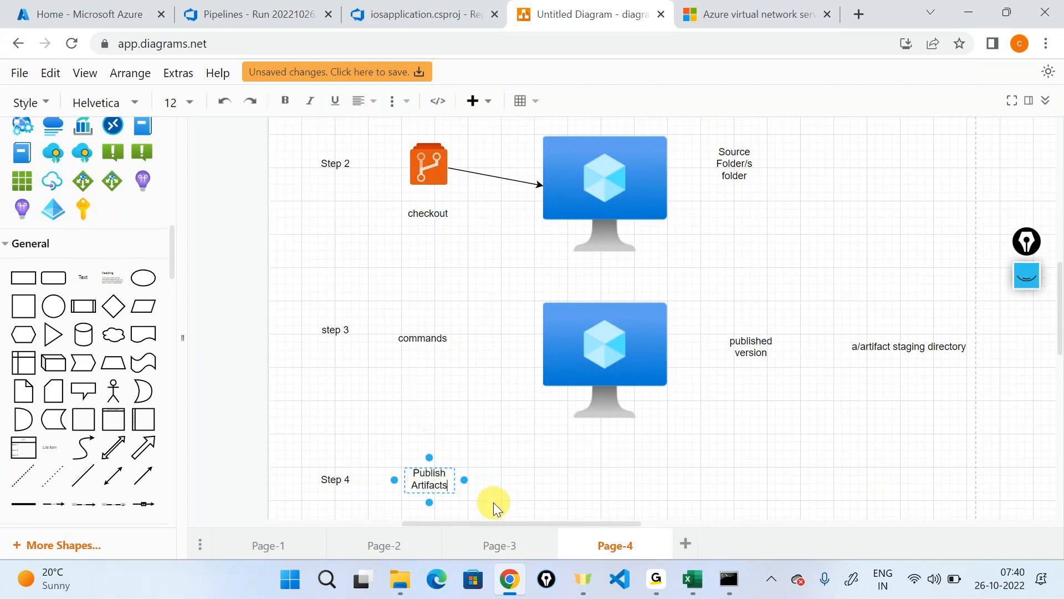
left_click(517, 458)
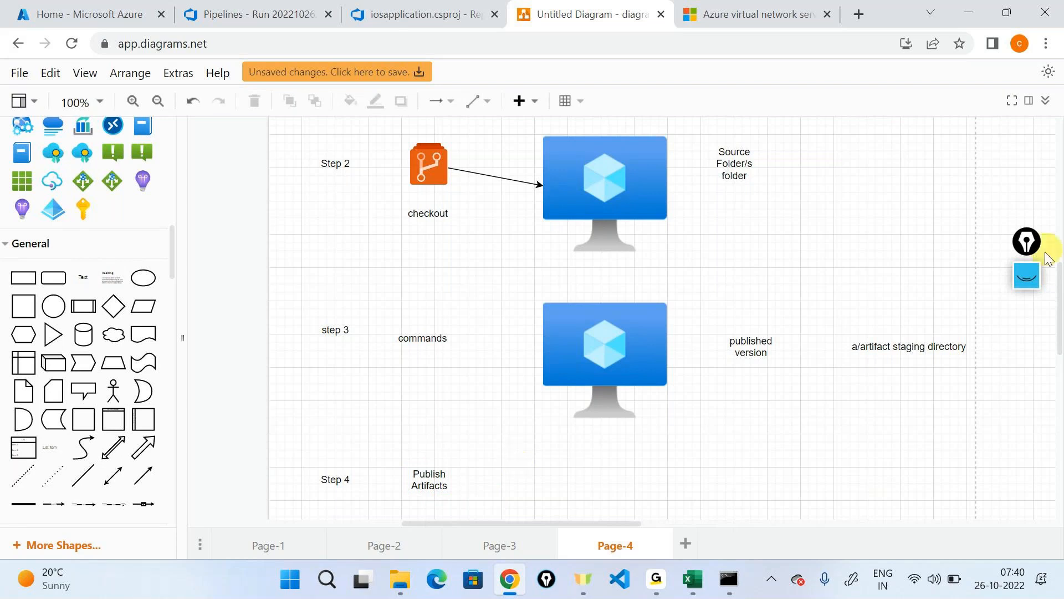
With the Epic Pen, box the artifact staging directory label, circle its "a", and draw an arrow to it from the step 3 machine.
left_click(1036, 274)
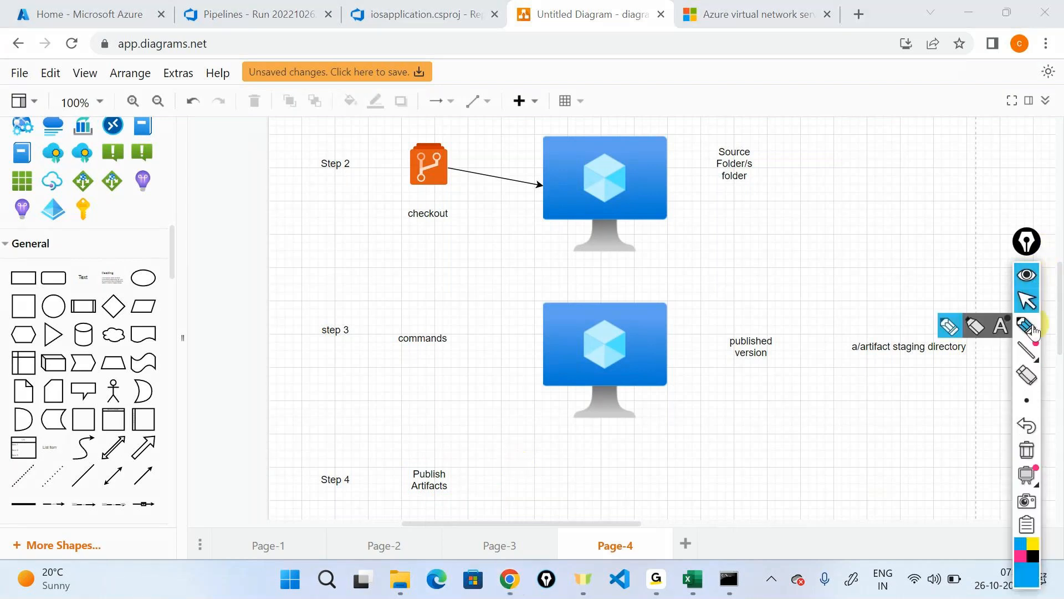
left_click(1033, 328)
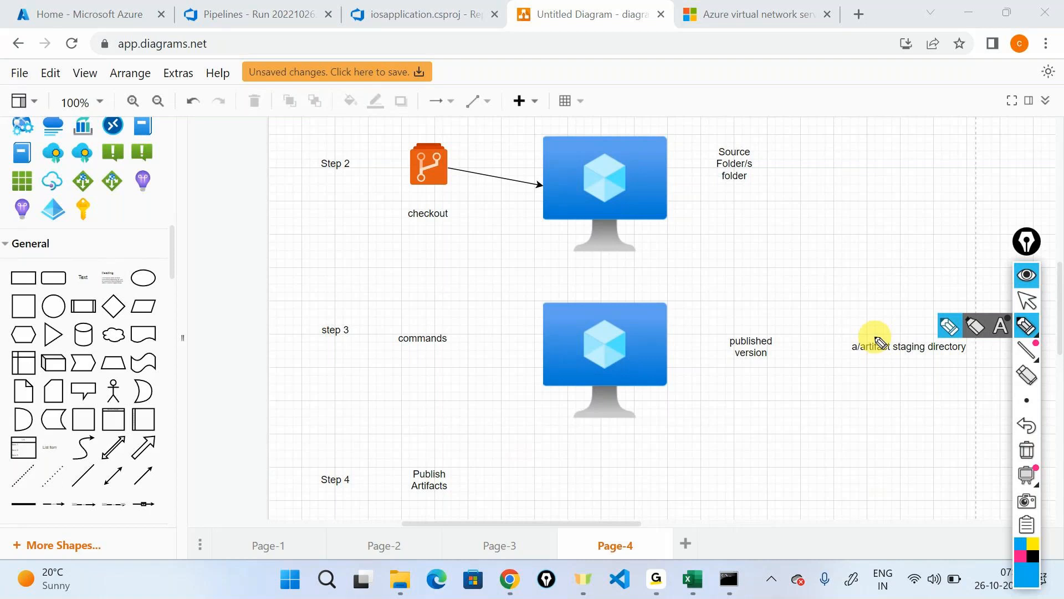
mouse_move(843, 363)
left_mouse_down()
mouse_move(939, 364)
mouse_move(970, 317)
mouse_move(842, 360)
left_mouse_up()
mouse_move(630, 302)
left_mouse_down()
mouse_move(654, 270)
mouse_move(838, 259)
mouse_move(859, 307)
left_mouse_up()
left_click_drag(859, 347, 861, 335)
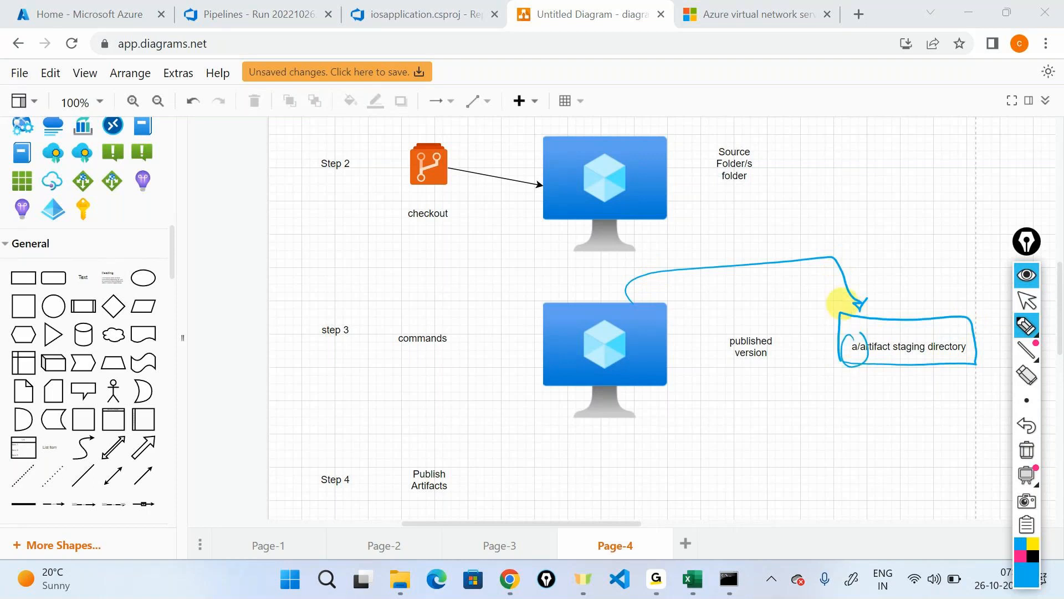
Cross out the step 2 and step 3 machines in ink and draw an arrow from the step 3 machine to Publish Artifacts.
left_click_drag(518, 403, 669, 317)
left_click_drag(534, 321, 637, 423)
left_click_drag(517, 276, 663, 161)
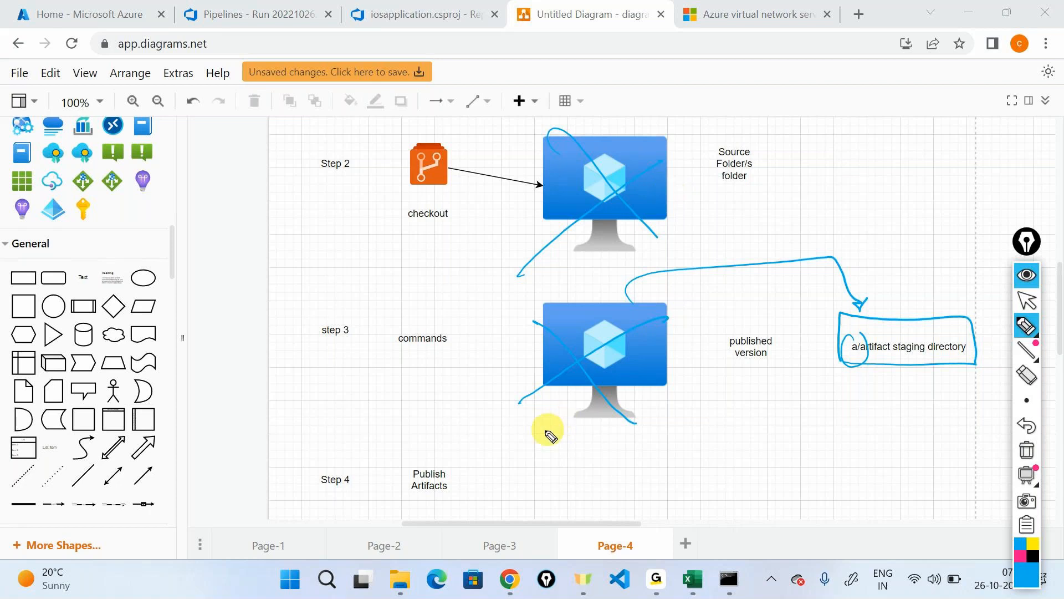
left_click_drag(536, 434, 686, 349)
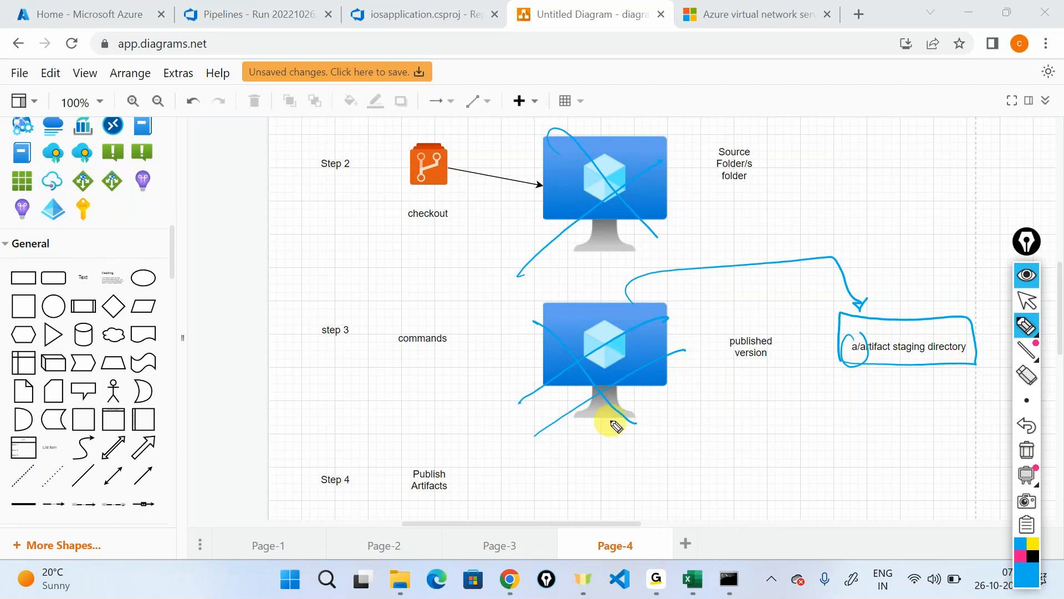
mouse_move(610, 421)
left_mouse_down()
mouse_move(613, 440)
mouse_move(489, 491)
mouse_move(505, 480)
left_mouse_up()
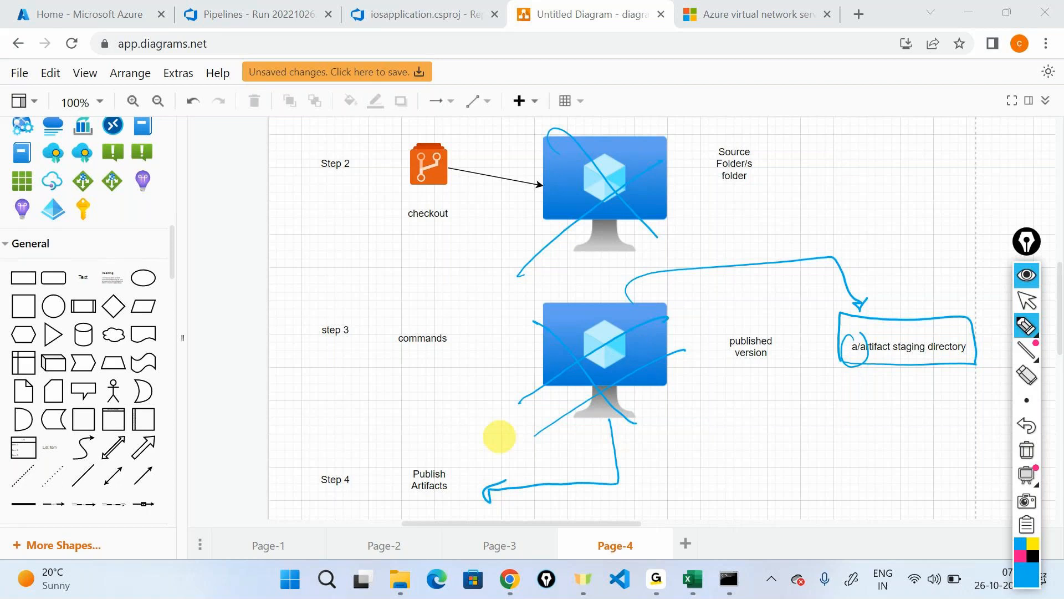
Handwrite and underline "Pipelines" below the artifact staging directory label, and hide the ink annotations.
mouse_move(765, 453)
left_mouse_down()
mouse_move(779, 436)
mouse_move(804, 454)
mouse_move(864, 428)
mouse_move(844, 470)
left_mouse_up()
left_click_drag(764, 495, 882, 458)
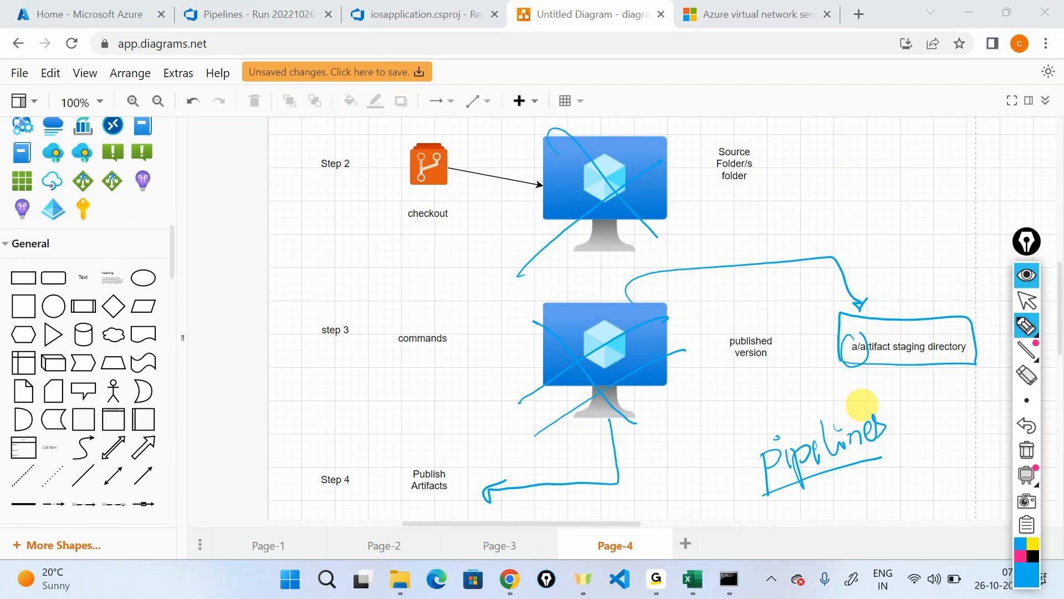
left_click(1026, 280)
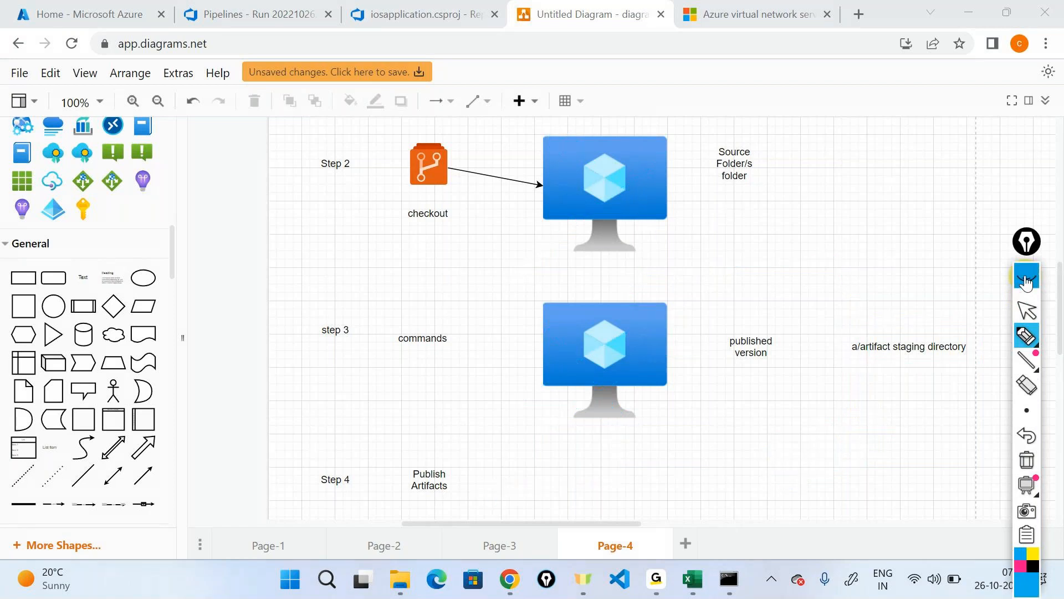
Switch to the Azure DevOps run and examine the Publish Artifact log, highlighting the uploaded folder path and the drop container path.
left_click(410, 14)
left_click(258, 14)
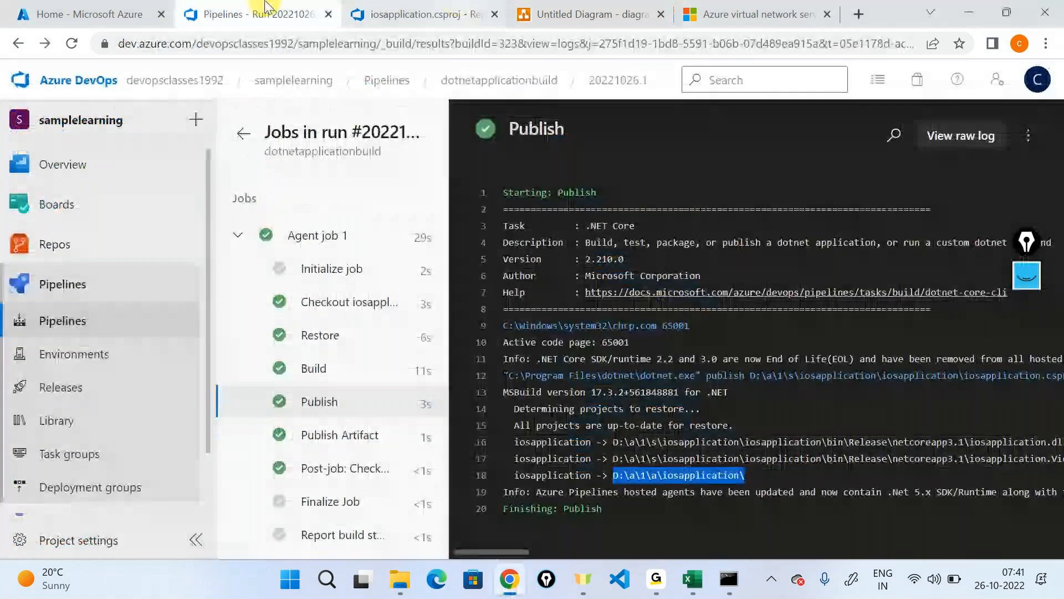
left_click(316, 441)
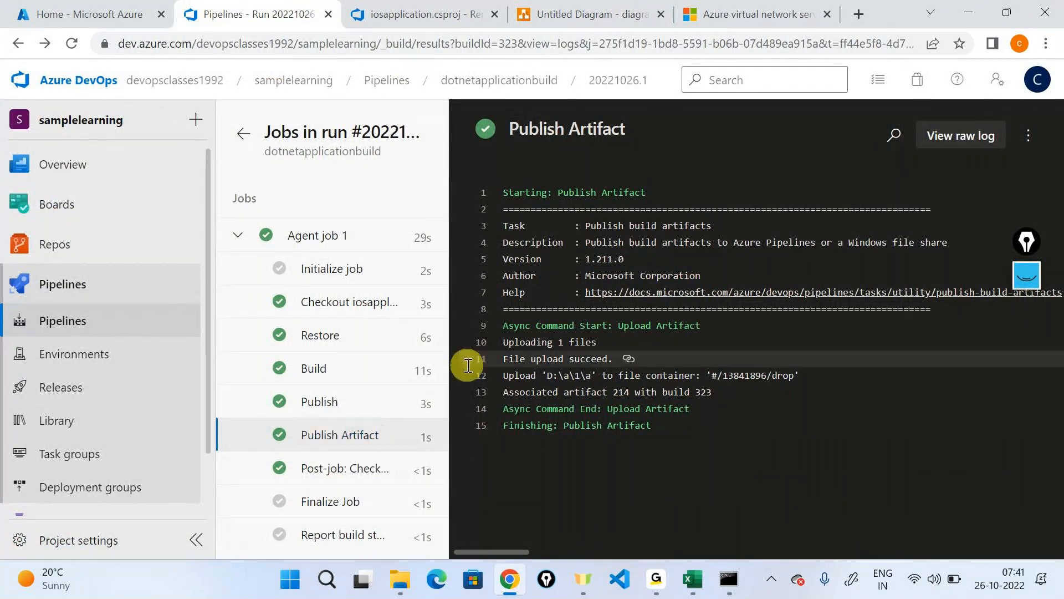
left_click_drag(541, 376, 598, 371)
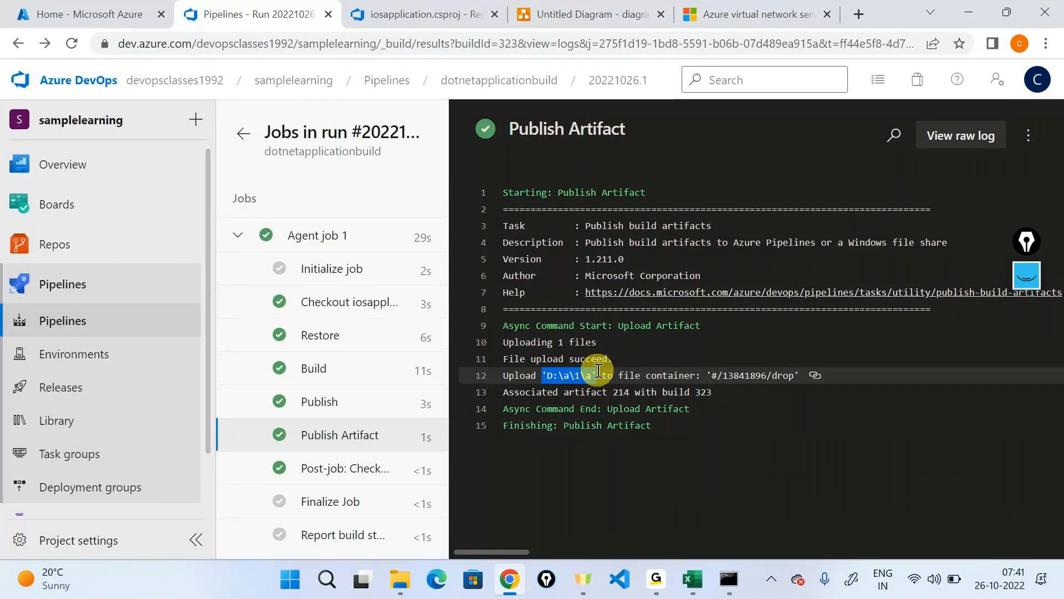
left_click(720, 373)
left_click_drag(713, 374, 794, 376)
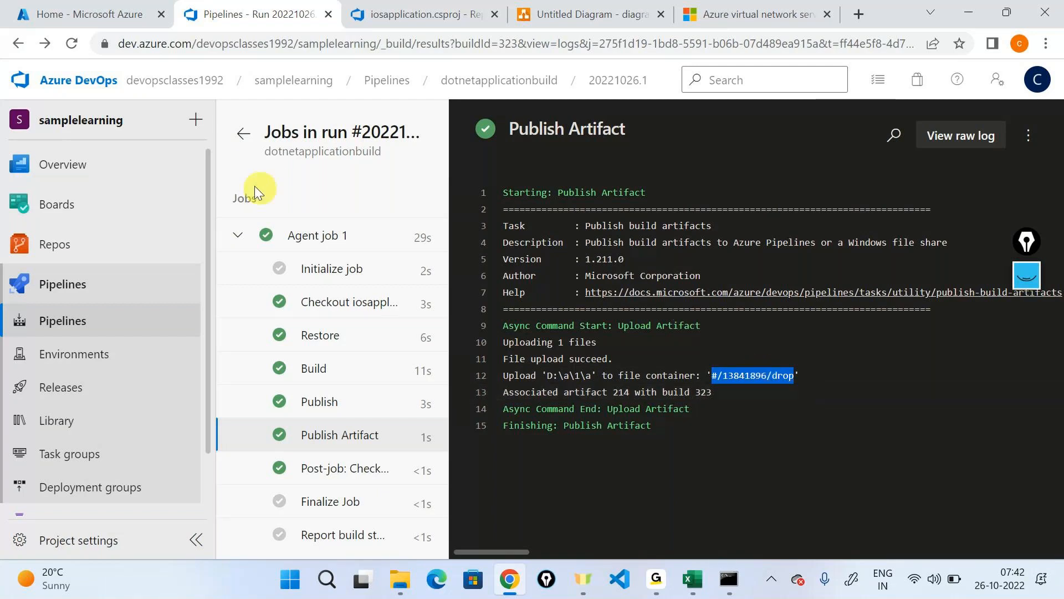
From the run summary, view the consumed artifacts and expand the published drop artifact.
left_click(238, 133)
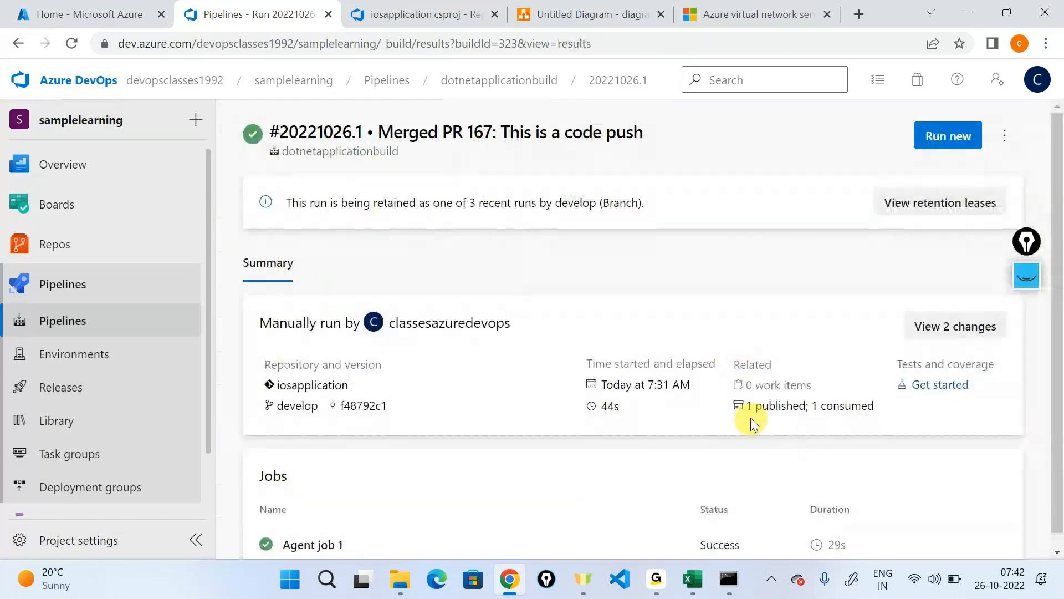
left_click(839, 408)
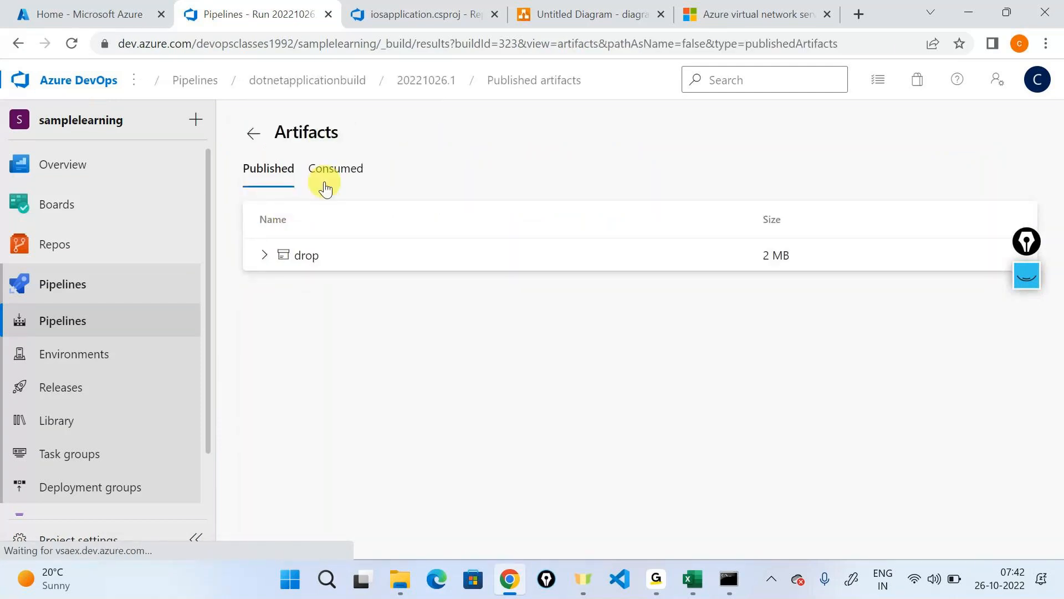
left_click(325, 185)
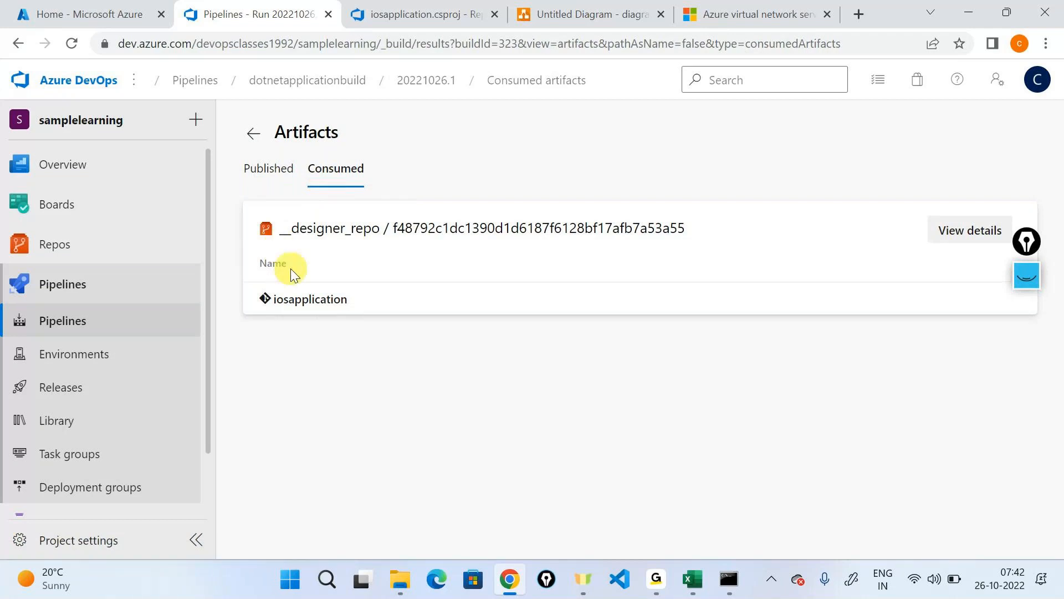
left_click(267, 169)
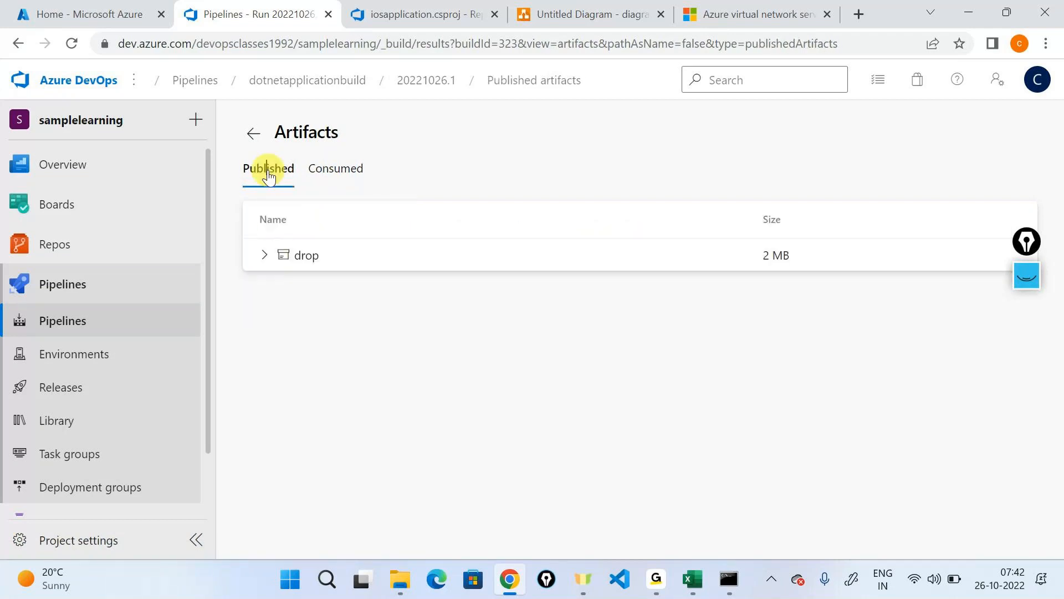
left_click(265, 254)
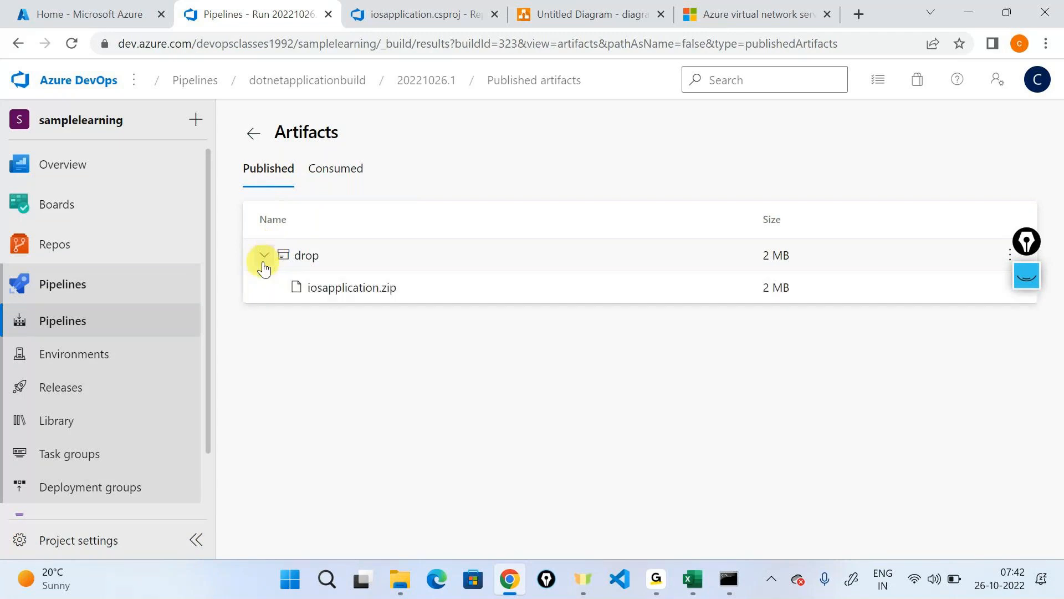
Download iosapplication.zip from the drop artifact and show it in the Downloads folder.
left_click(382, 292)
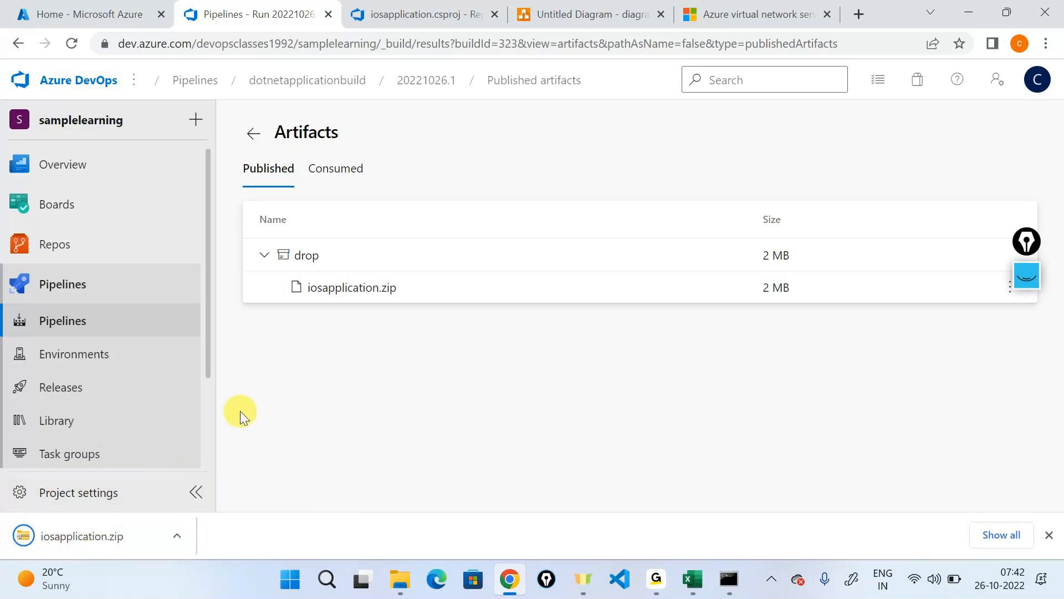
left_click(178, 534)
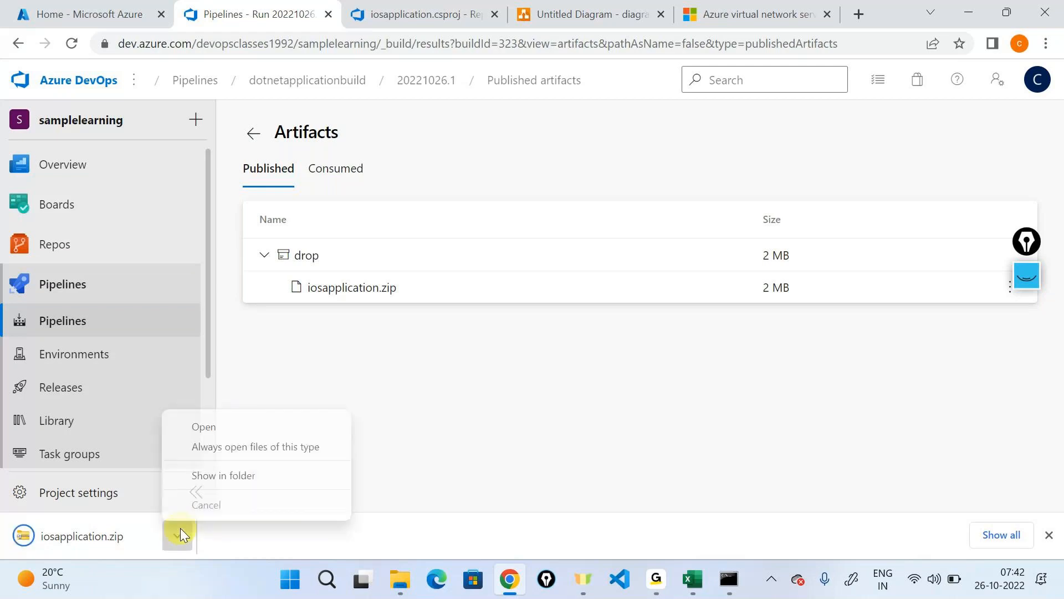
left_click(222, 472)
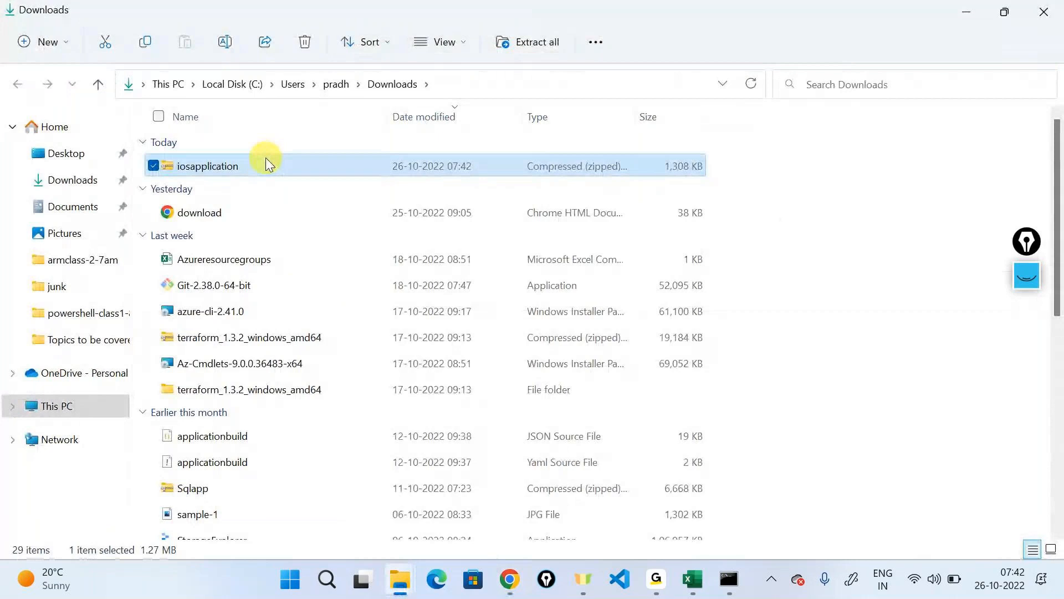
Extract the iosapplication archive to Downloads\iosapplication and select all the extracted files.
right_click(265, 159)
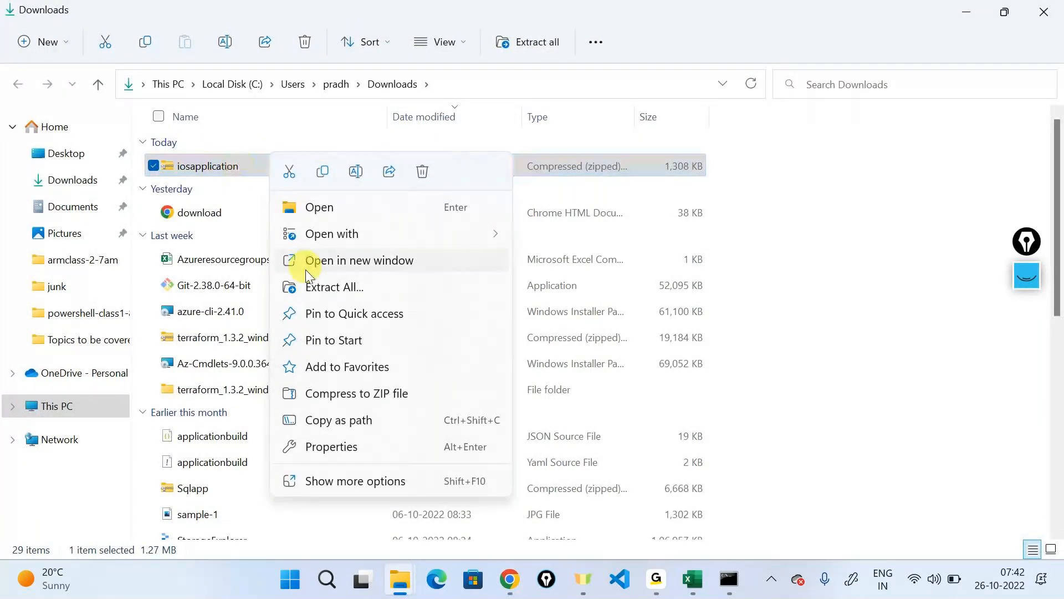
left_click(239, 214)
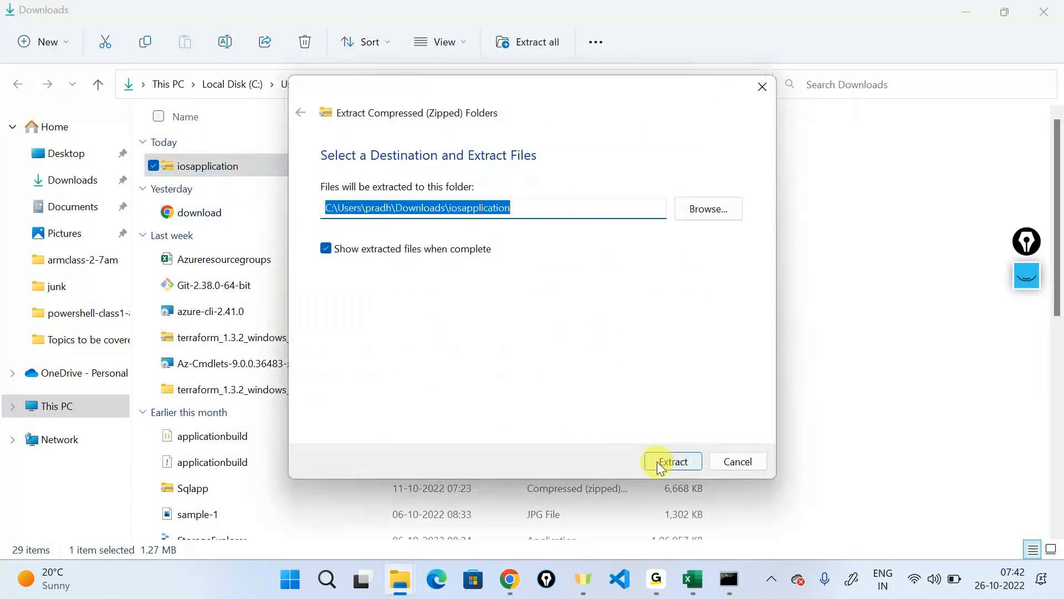
left_click(658, 463)
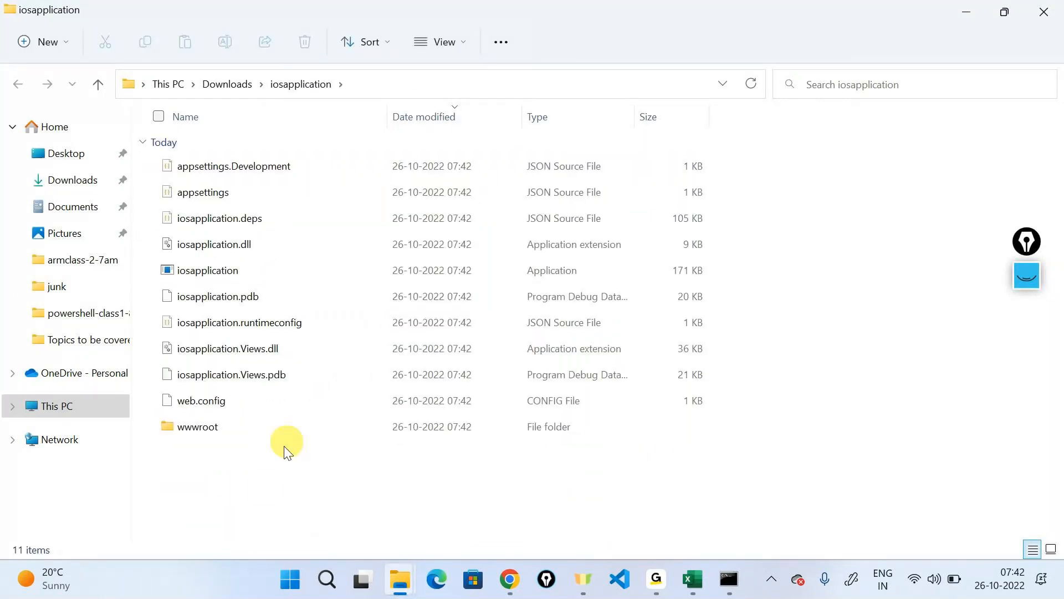
left_click_drag(265, 492, 227, 169)
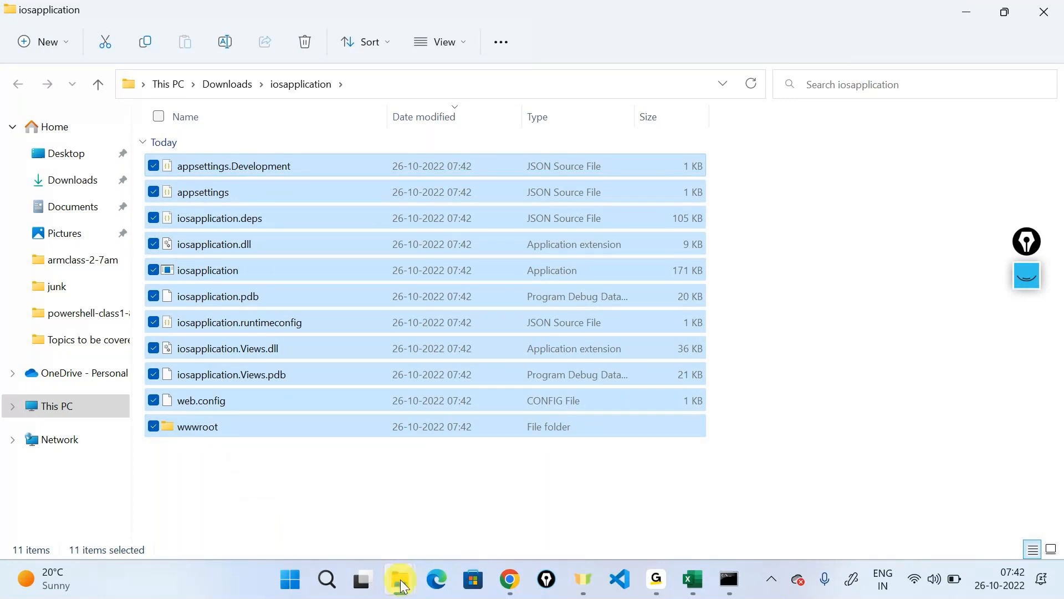
Switch to the local publish folder window and select all its files for comparison with the extracted artifact.
key("alt+Tab")
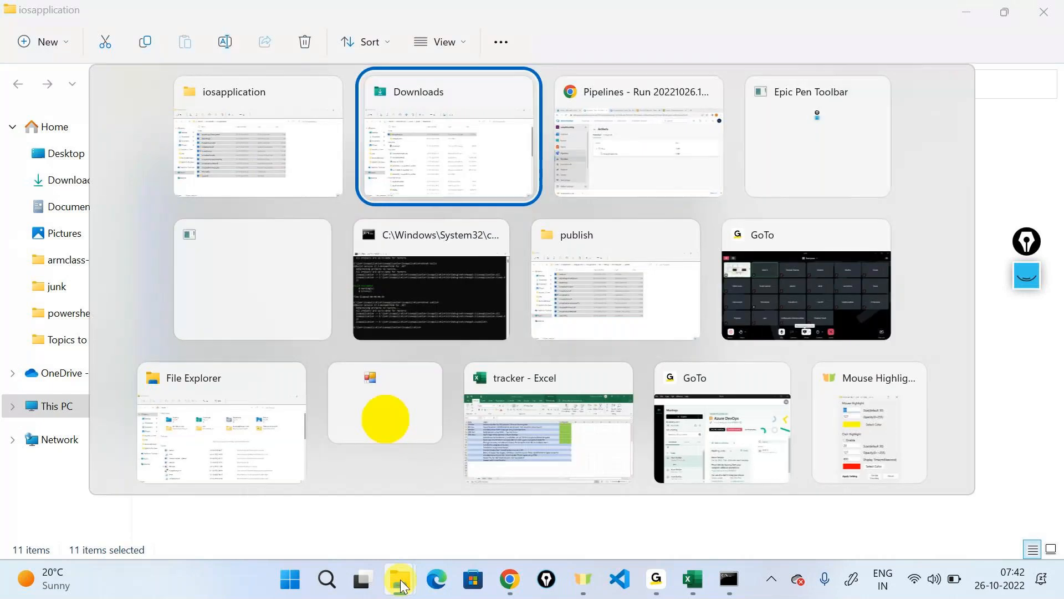
key("Tab")
key("Tab")
key("Tab")
key("Tab")
key("Tab")
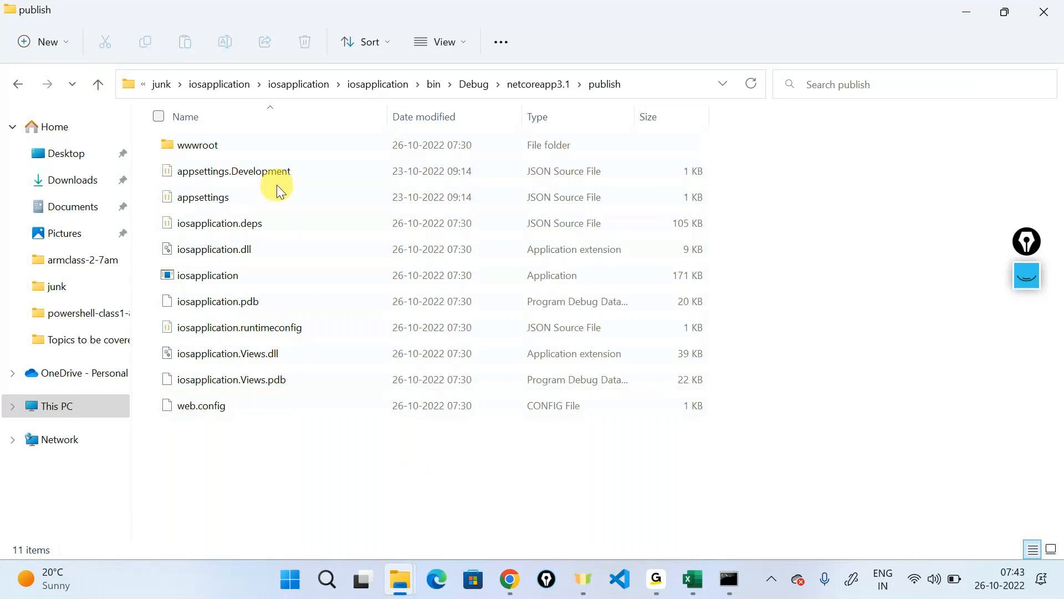
left_click_drag(449, 488, 246, 142)
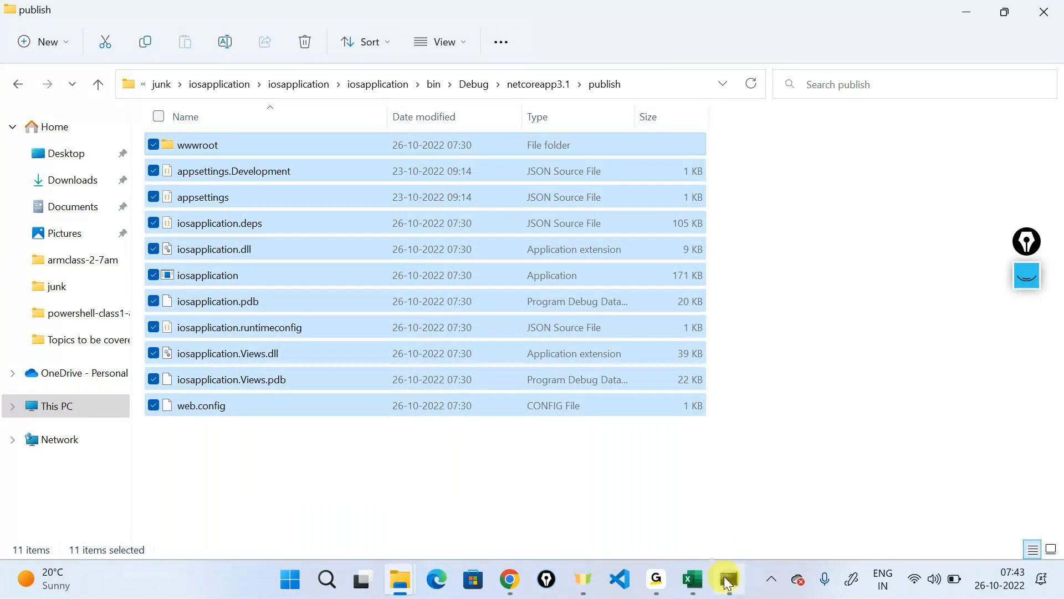
Compare the extracted iosapplication files with the local publish folder, then minimize both folder windows.
key("alt+Tab")
key("alt+Tab")
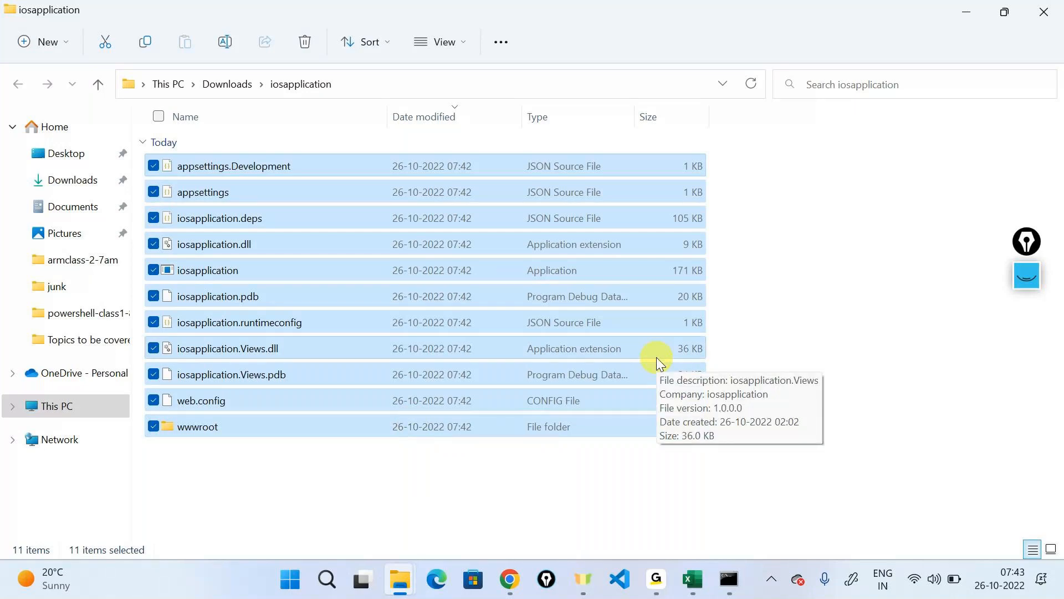
left_click(970, 11)
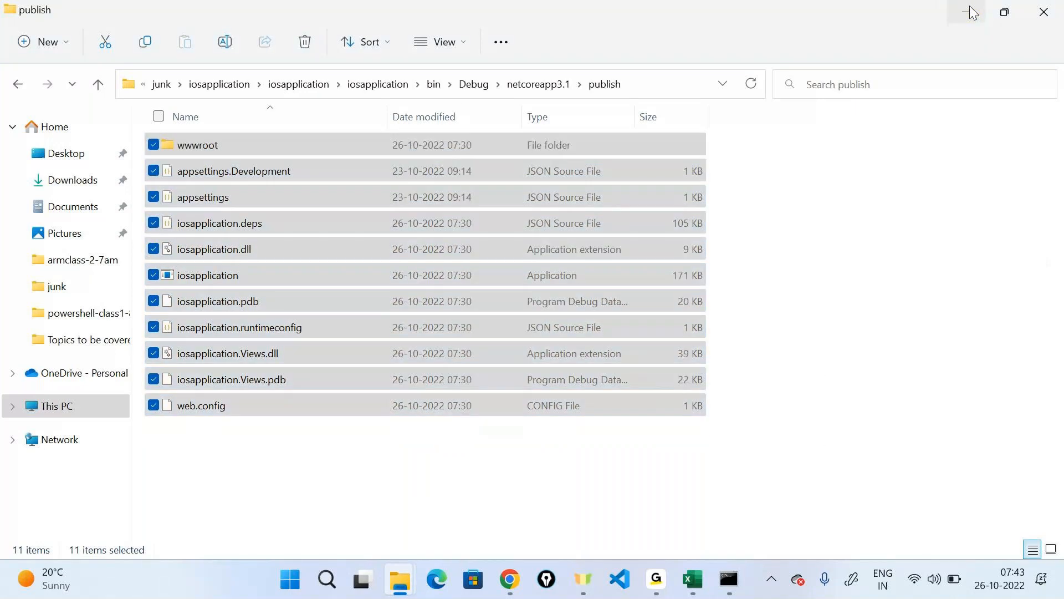
left_click(971, 11)
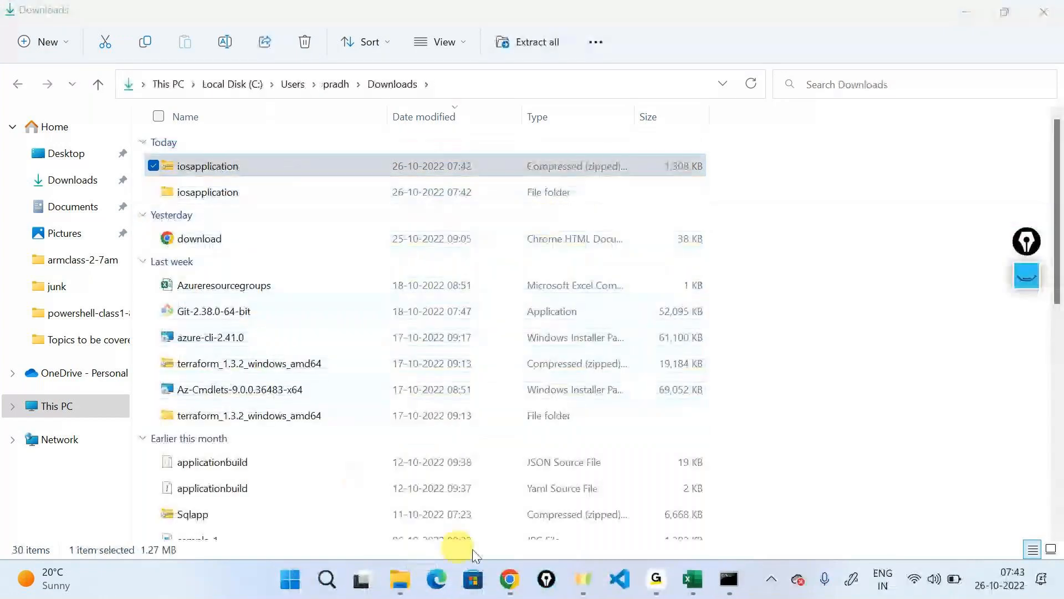
Return to the dotnetapplicationbuild run in the browser, open its pipeline for editing and dismiss the downloads bar.
left_click(512, 579)
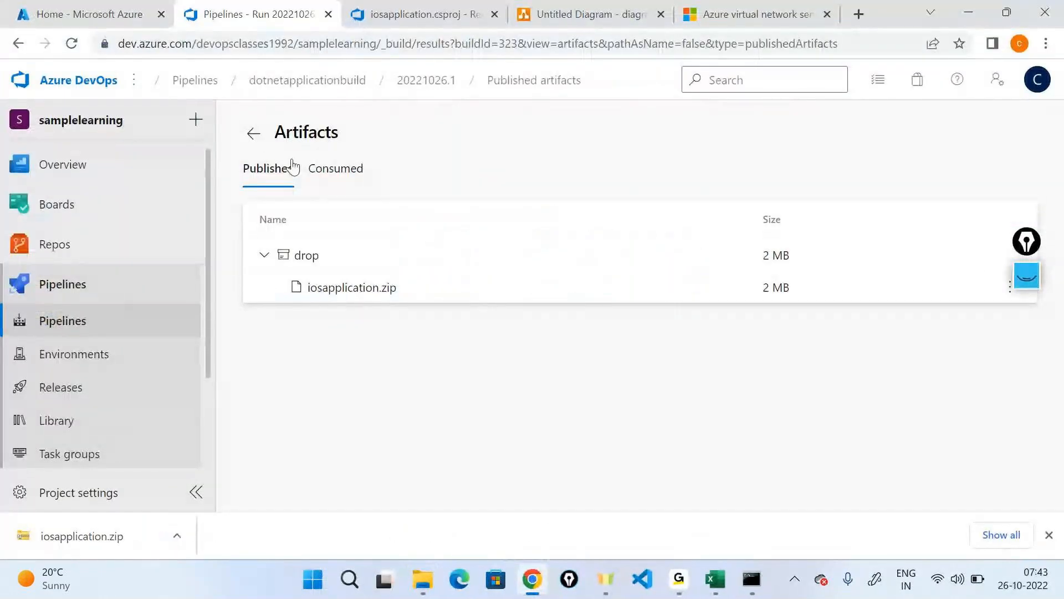
left_click(253, 133)
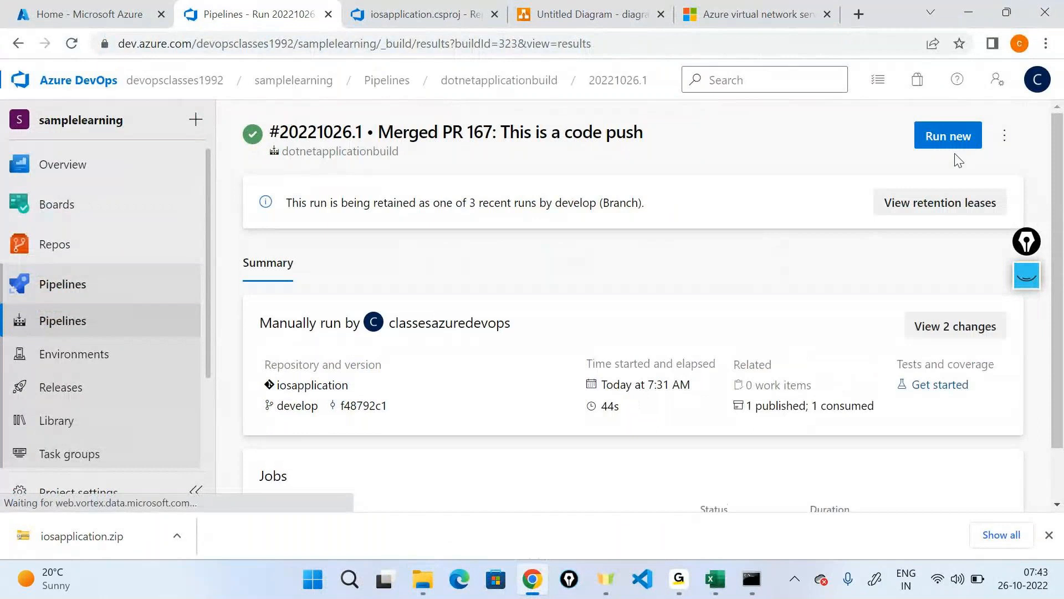
left_click(1002, 137)
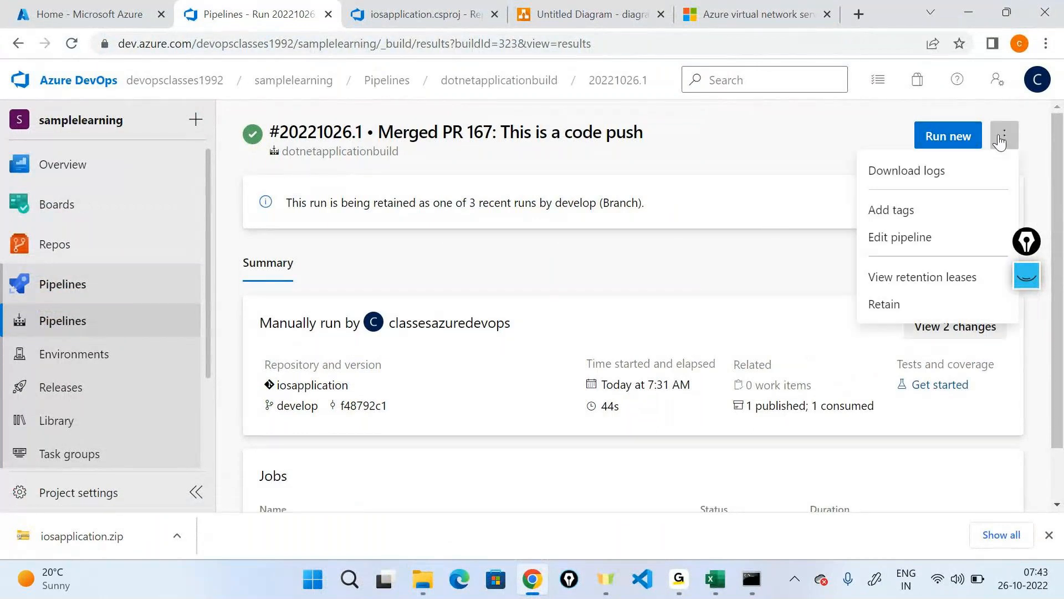
left_click(887, 238)
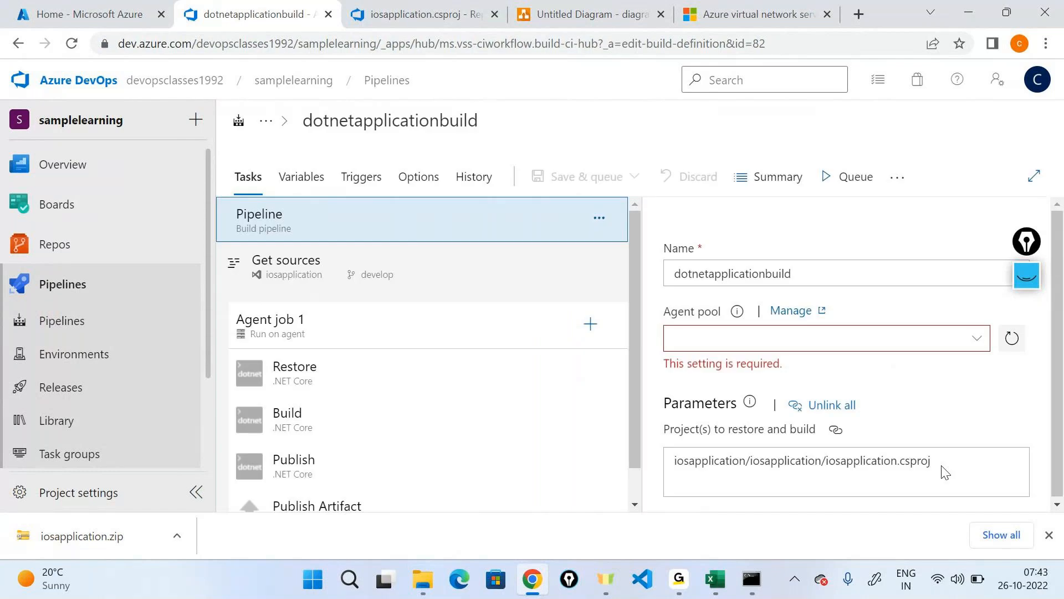
left_click(1049, 535)
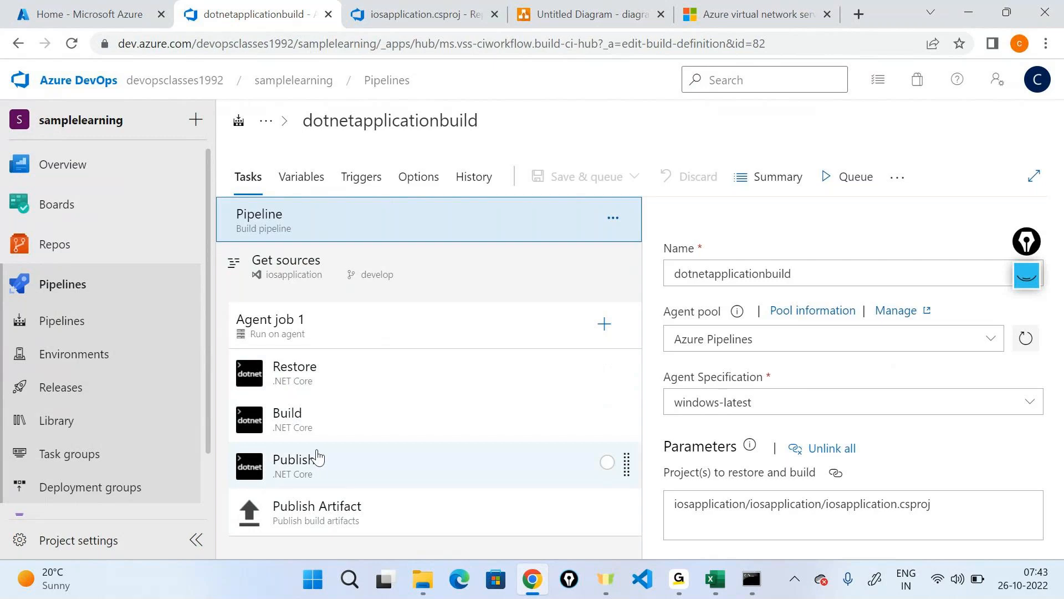
Show the settings of the pipeline's Publish Artifact task.
left_click(315, 505)
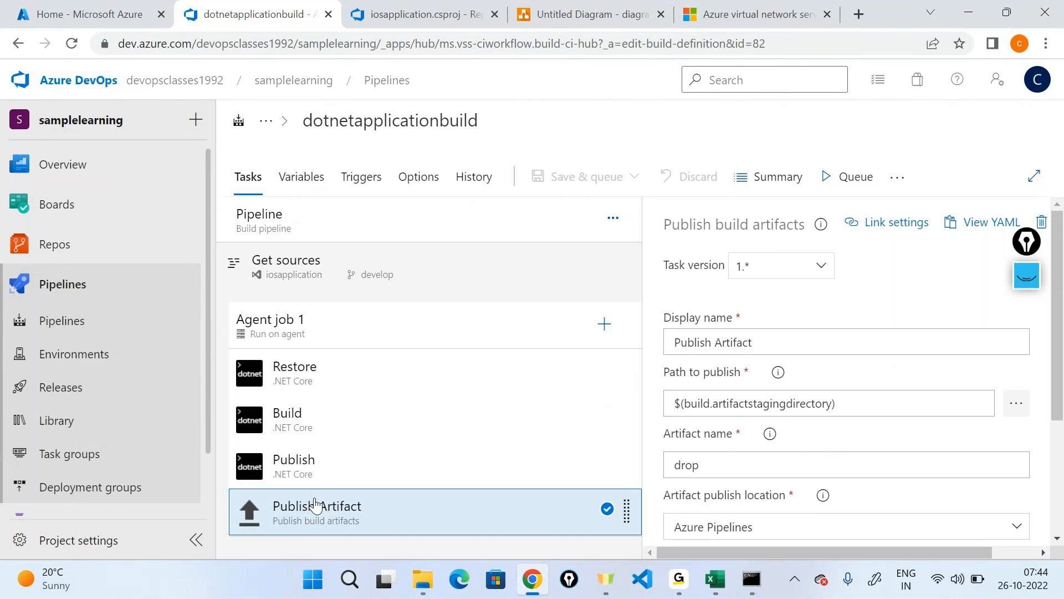
key("alt+Tab")
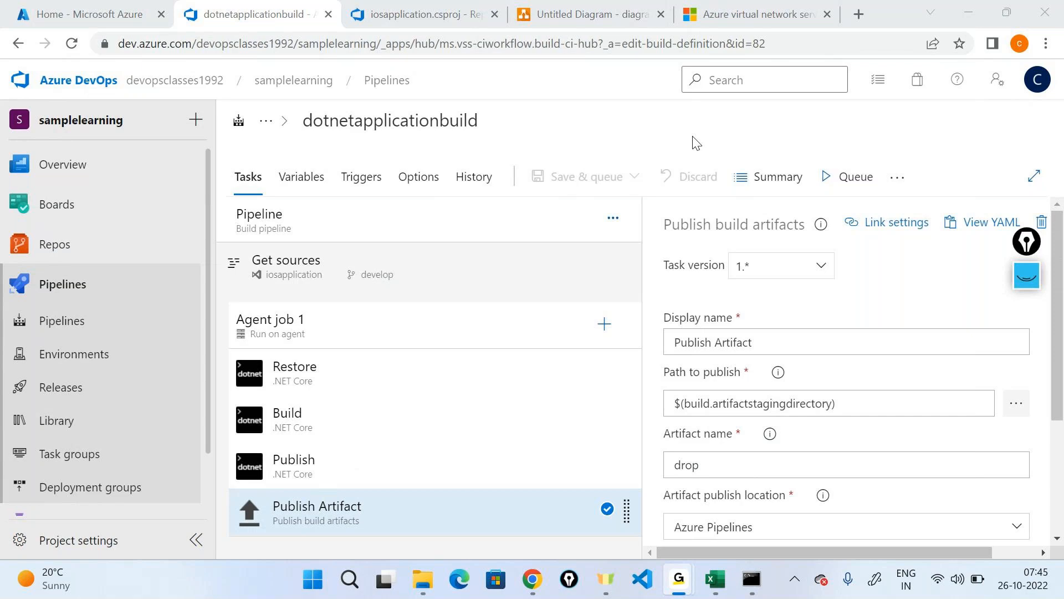
left_click(964, 16)
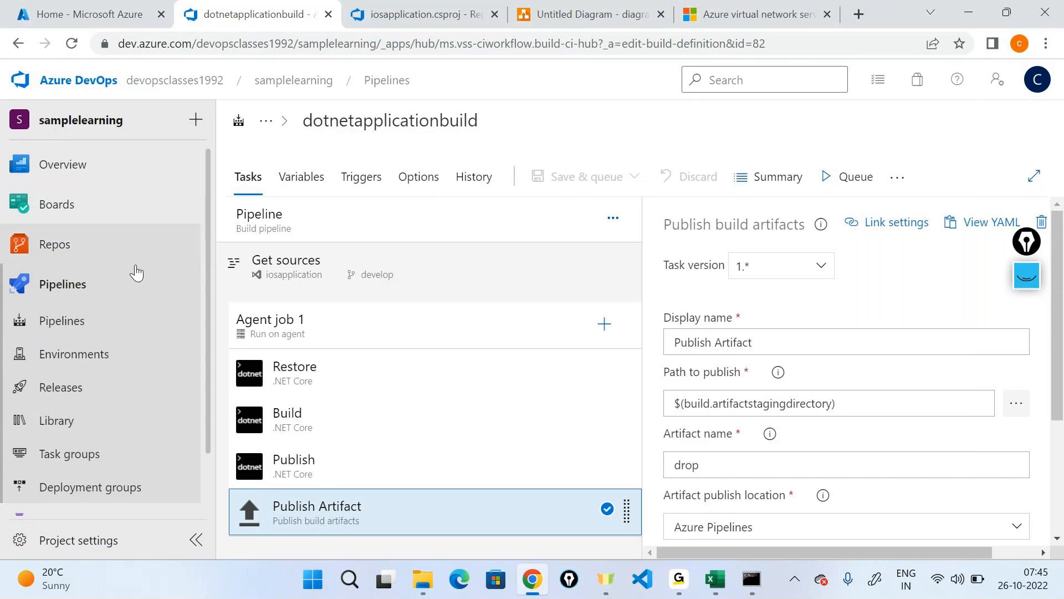
Open the files of the iosapplication repository.
mouse_move(133, 247)
left_click(254, 273)
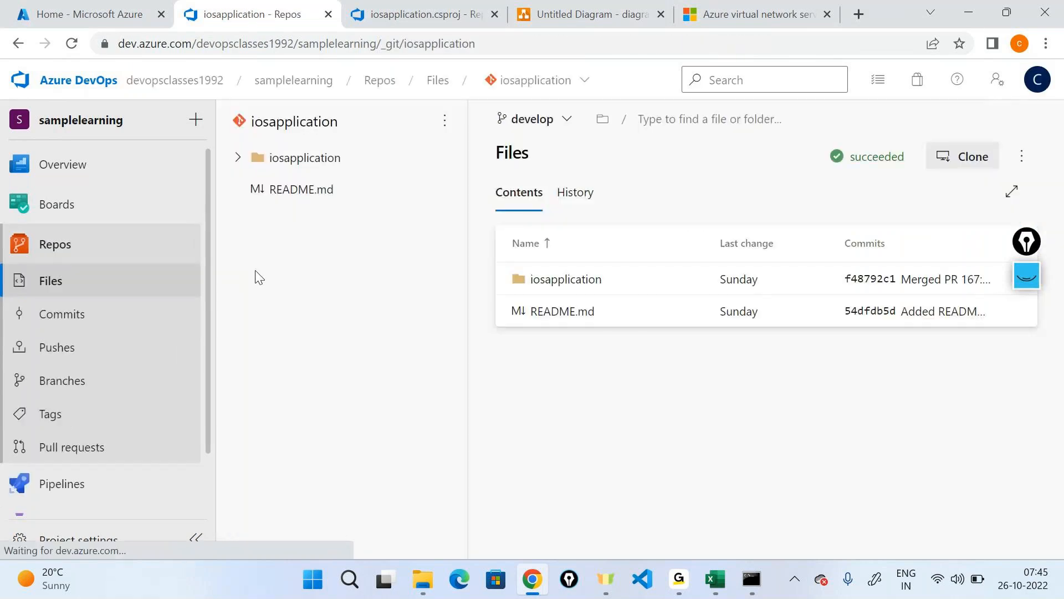
Switch to the diagrams.net drawing and show the build flow on Page-1.
left_click(535, 8)
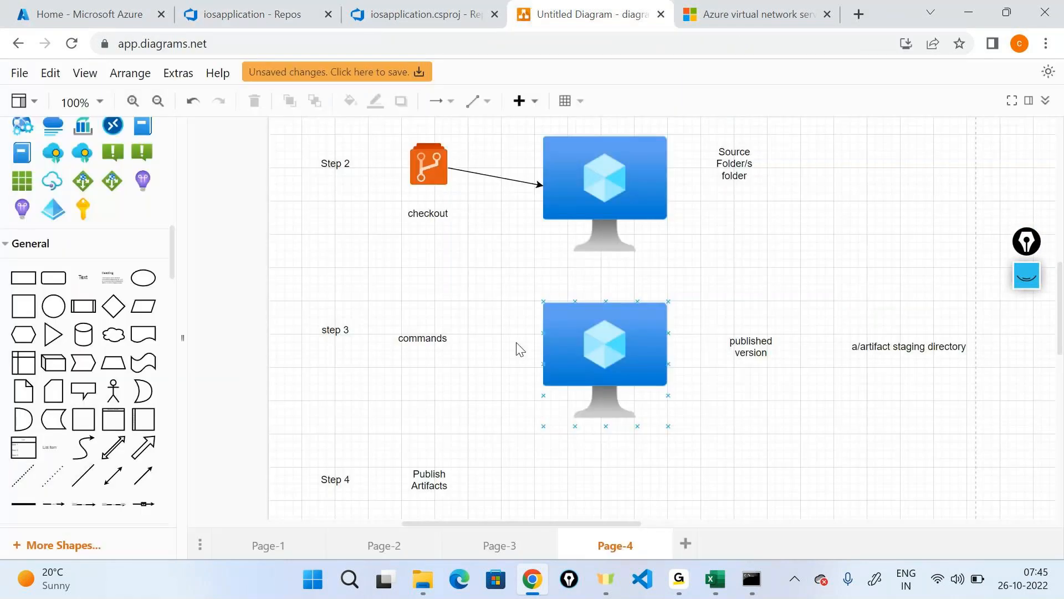
left_click(539, 545)
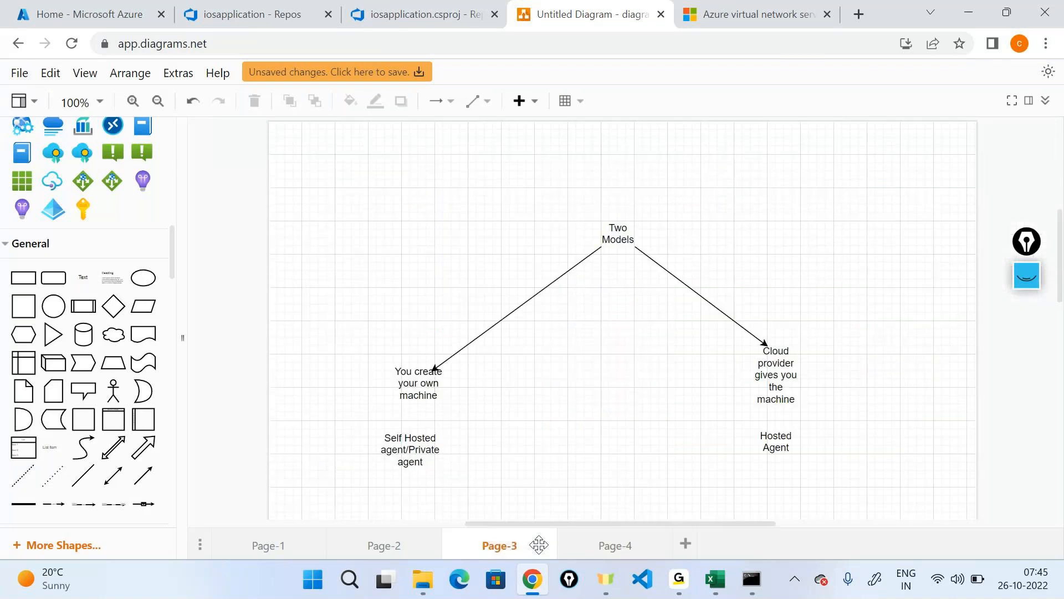
left_click(410, 546)
left_click(313, 534)
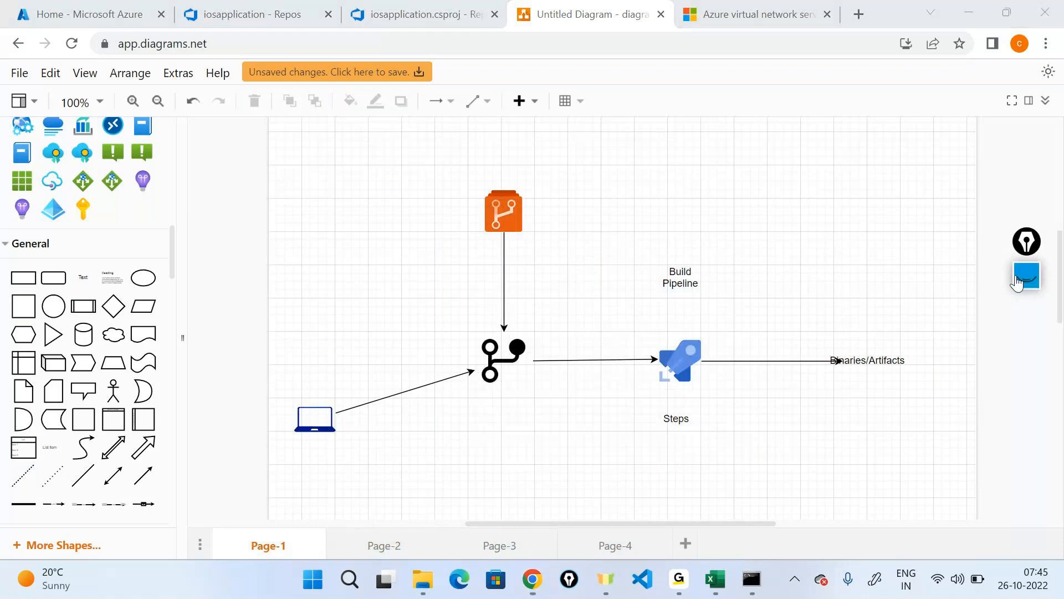
Expand the on-screen annotation toolbar and try its pen, line and highlighter tools over the Page-1 flow.
left_click(1018, 282)
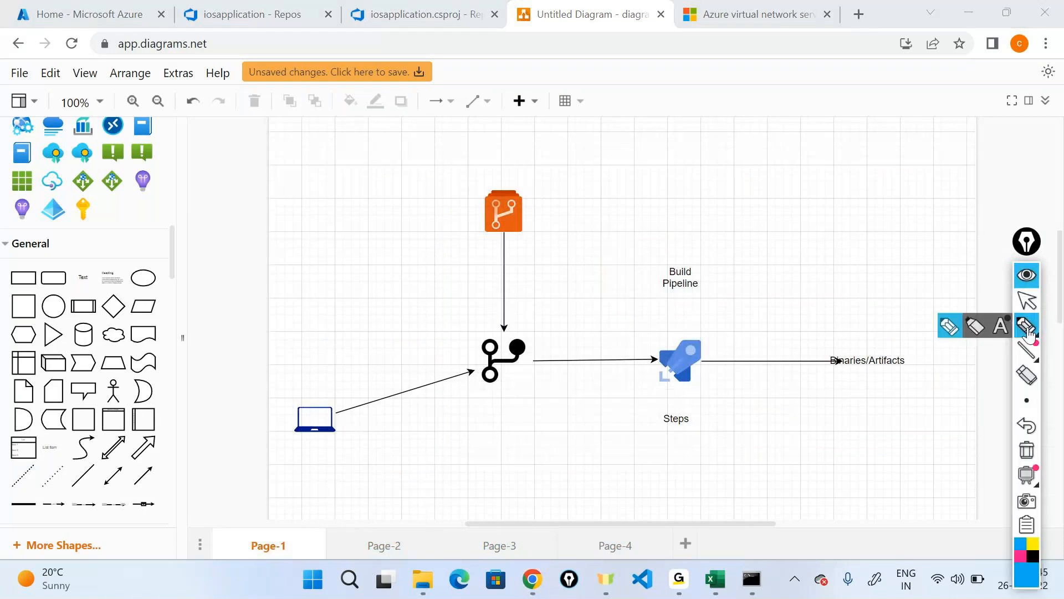
left_click(957, 335)
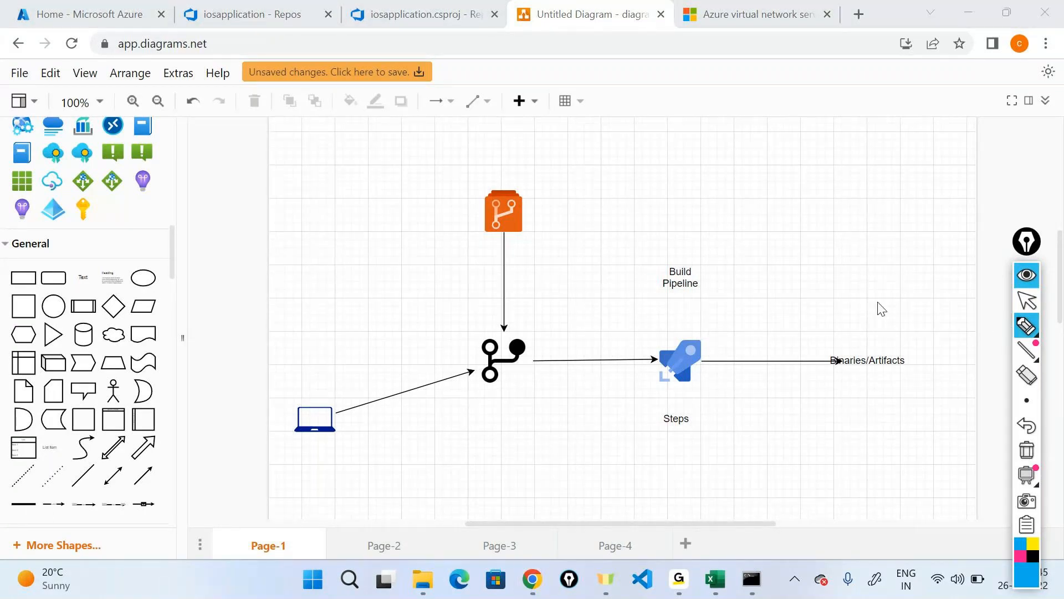
left_click(1026, 326)
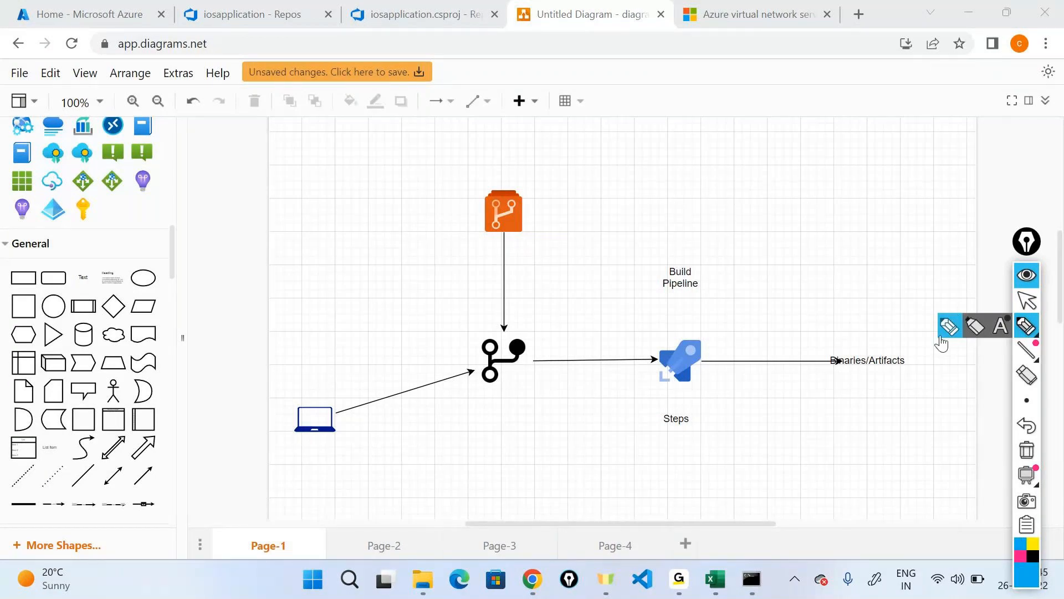
left_click(952, 322)
left_click(1027, 350)
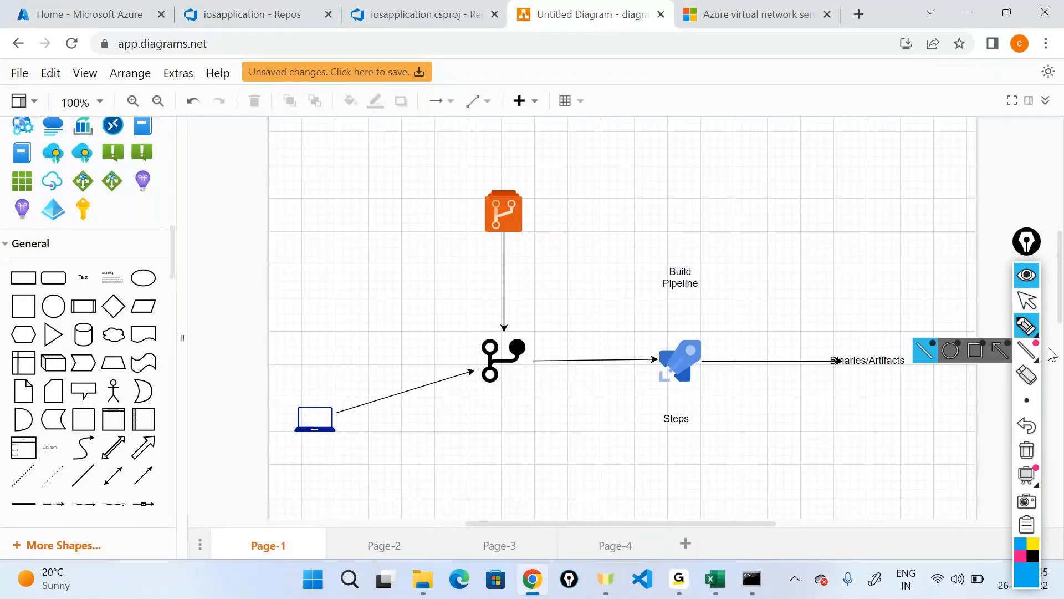
left_click(953, 331)
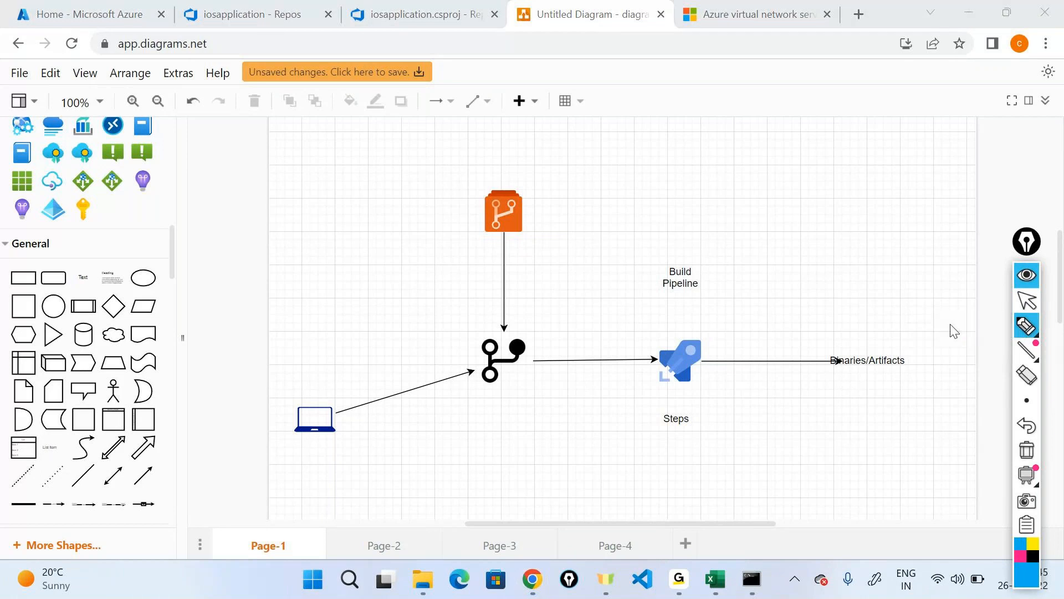
scroll(697, 284, "right", 1)
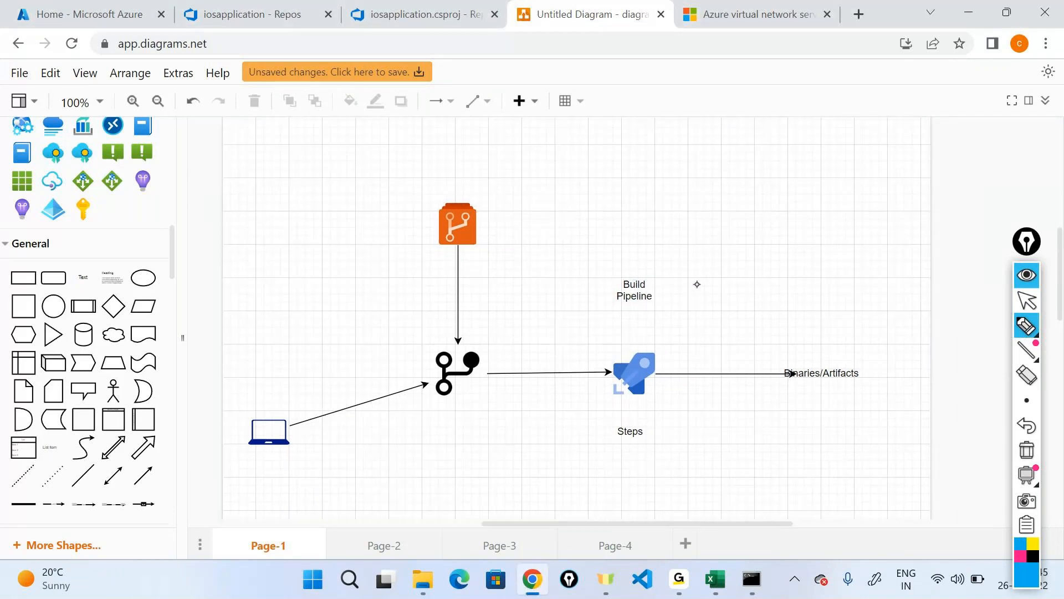
scroll(698, 285, "left", 1)
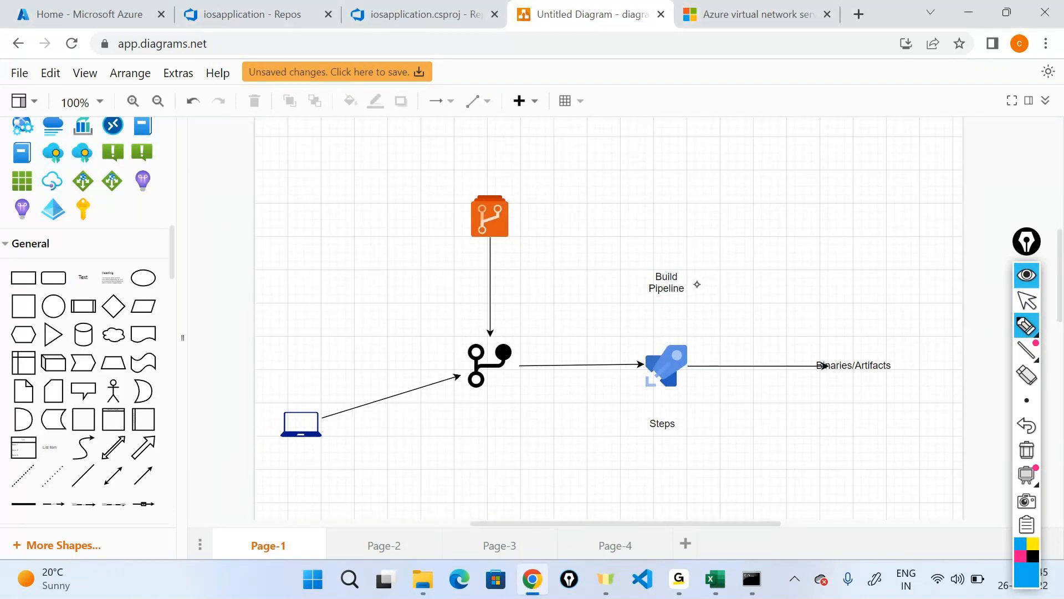
mouse_move(1020, 331)
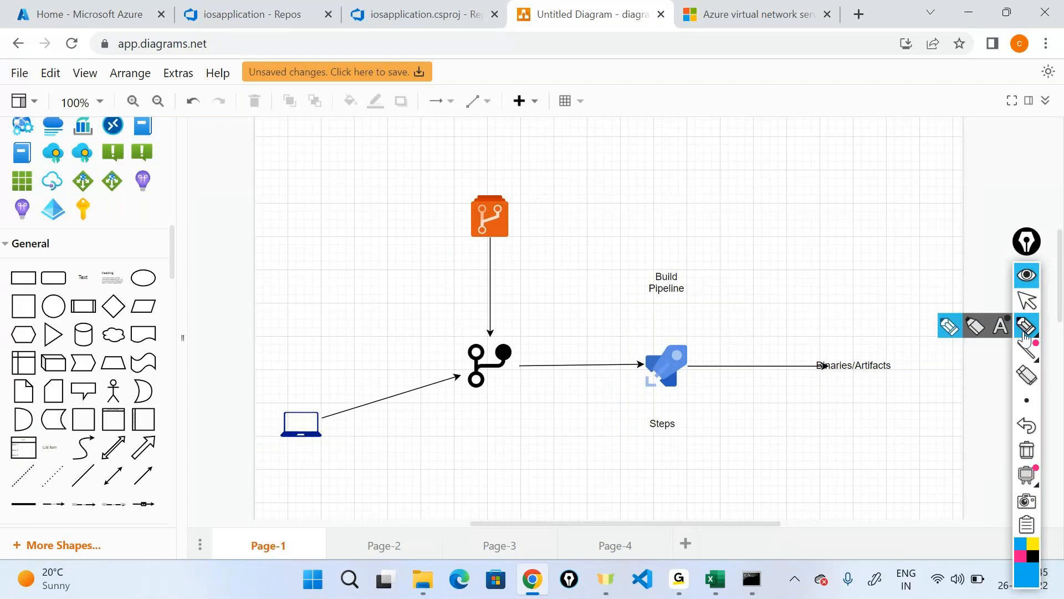
left_click(967, 332)
left_click(967, 332)
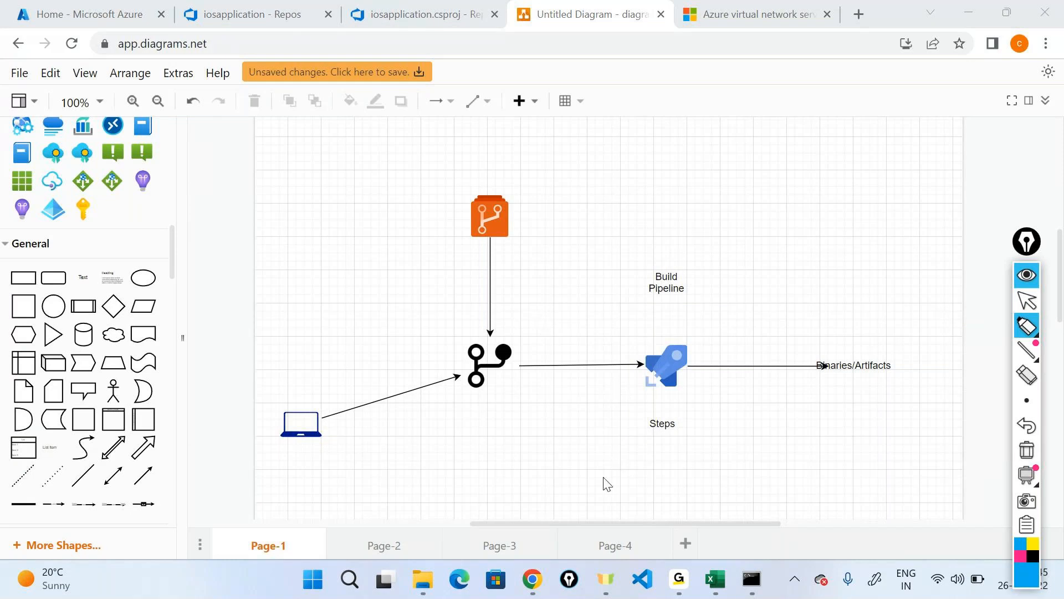
left_click(604, 586)
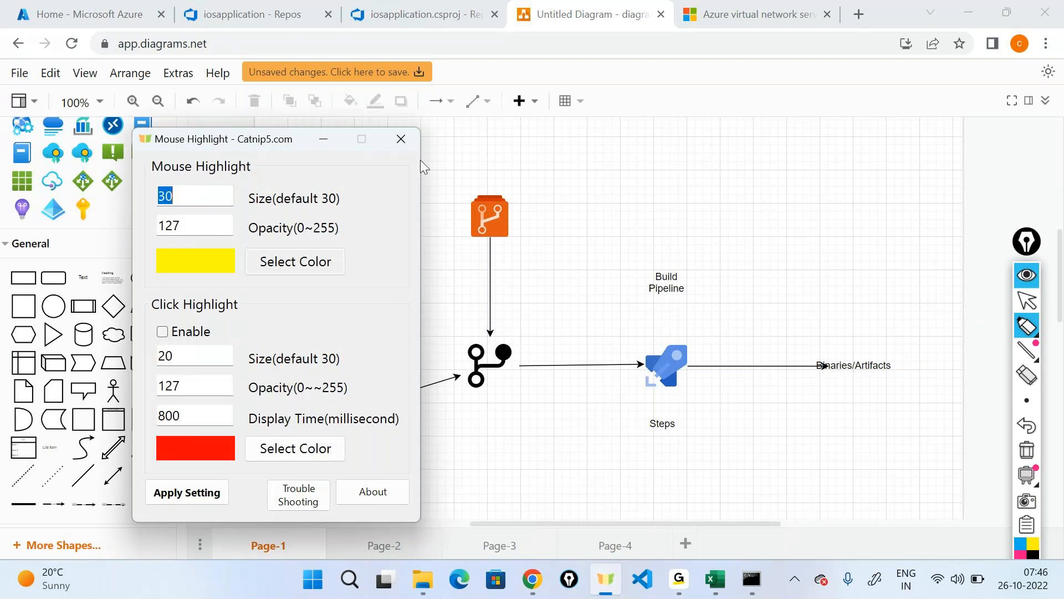
left_click(319, 140)
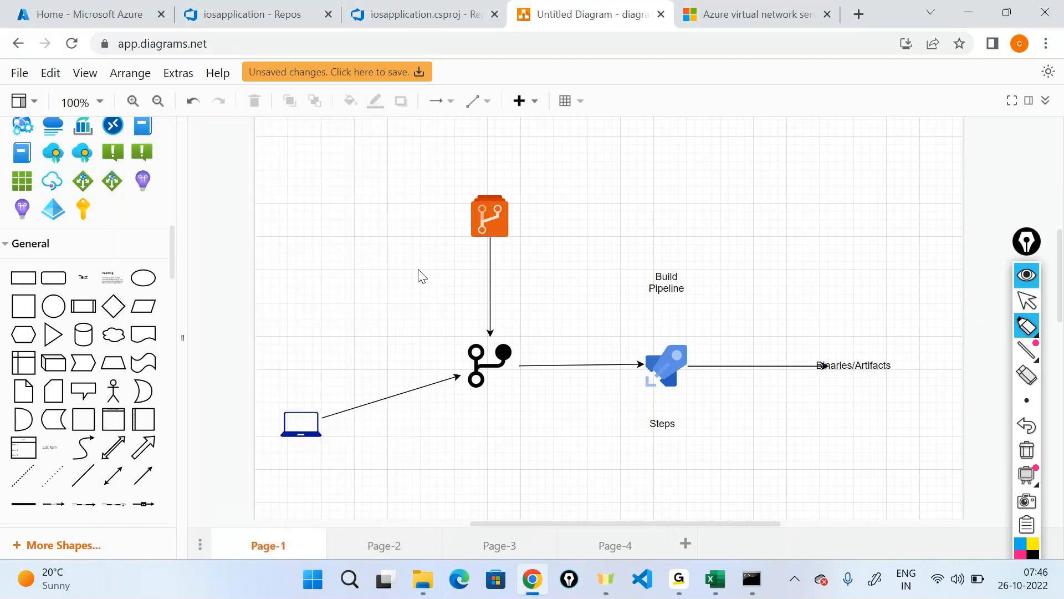
Select the laptop, branch, pipeline and Binaries/Artifacts elements one after another to walk through the build flow.
left_click(316, 415)
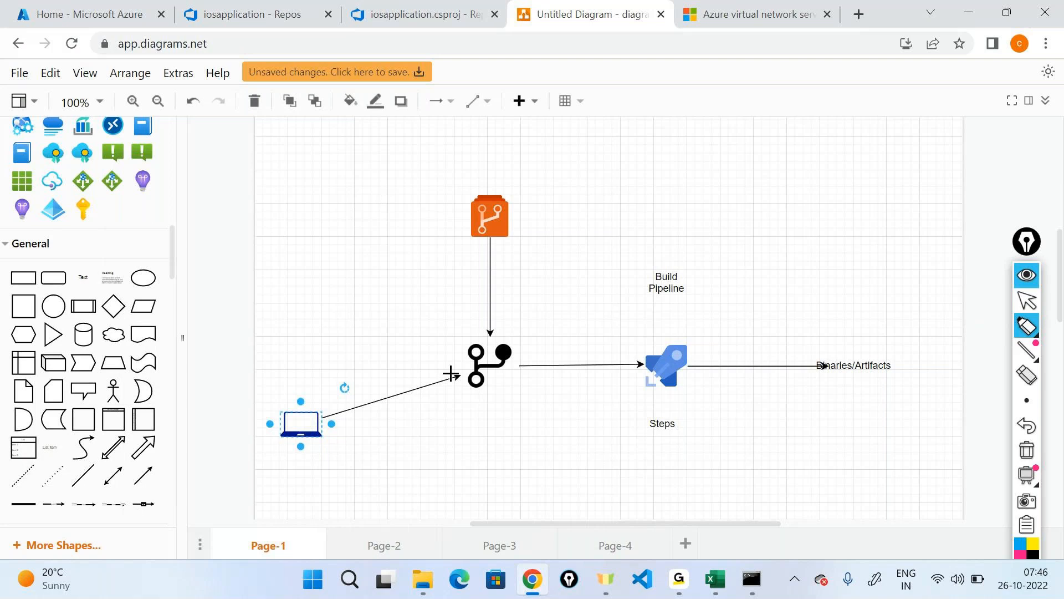
left_click(485, 368)
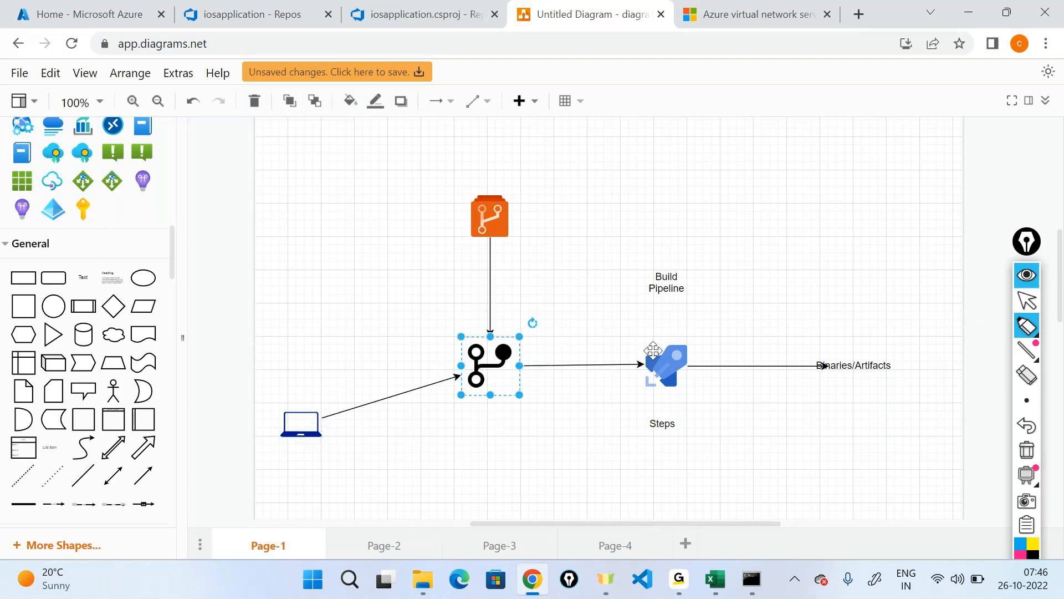
left_click(663, 359)
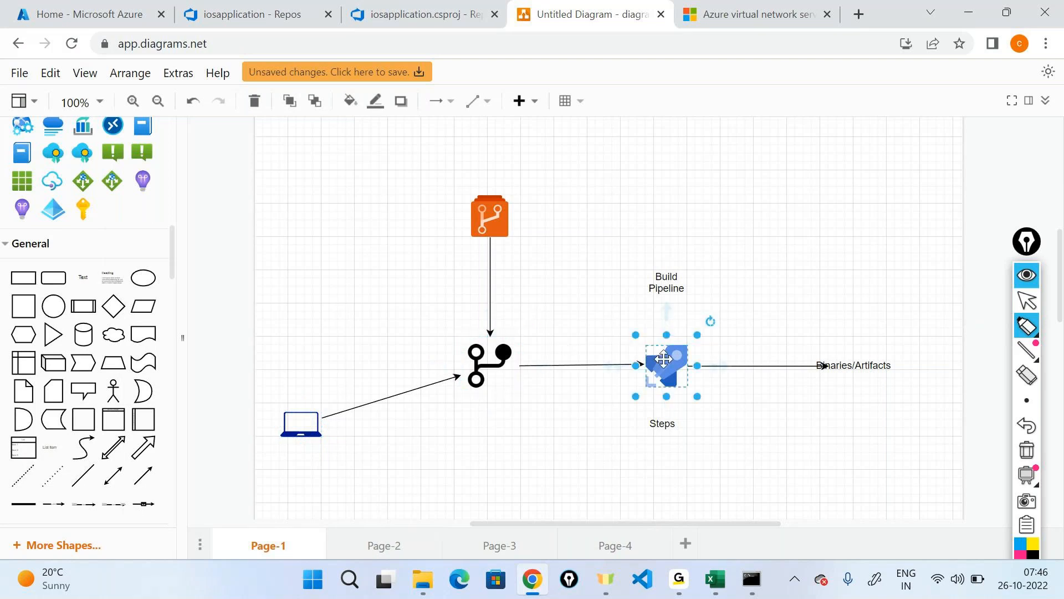
left_click(855, 365)
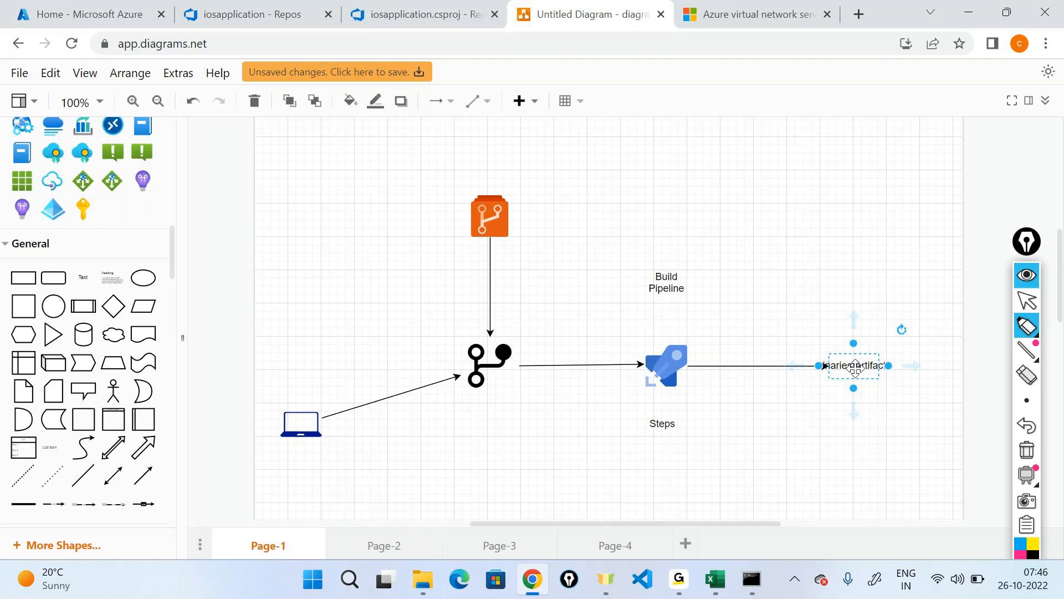
Replace the "Build Pipeline" label above the pipeline icon with "Continuous Integration".
double_click(664, 284)
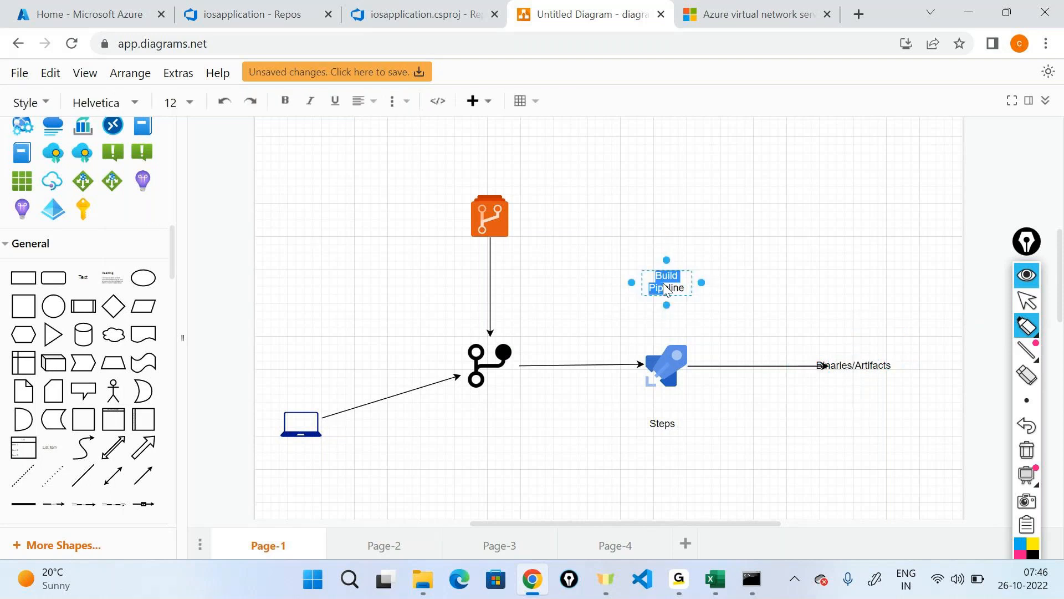
key("ctrl+a")
type("Contin")
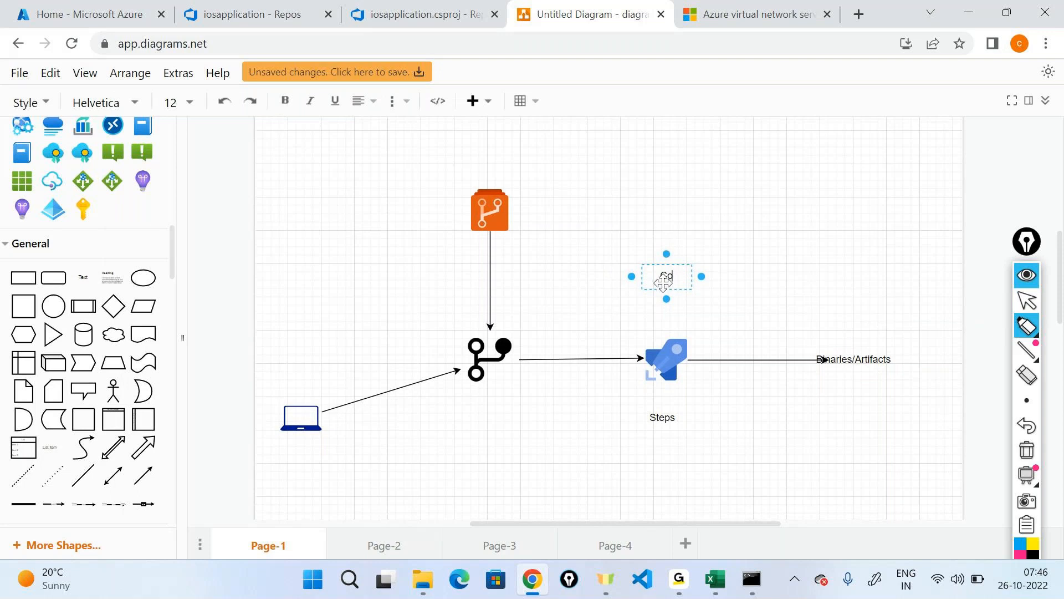
type("uous Integration")
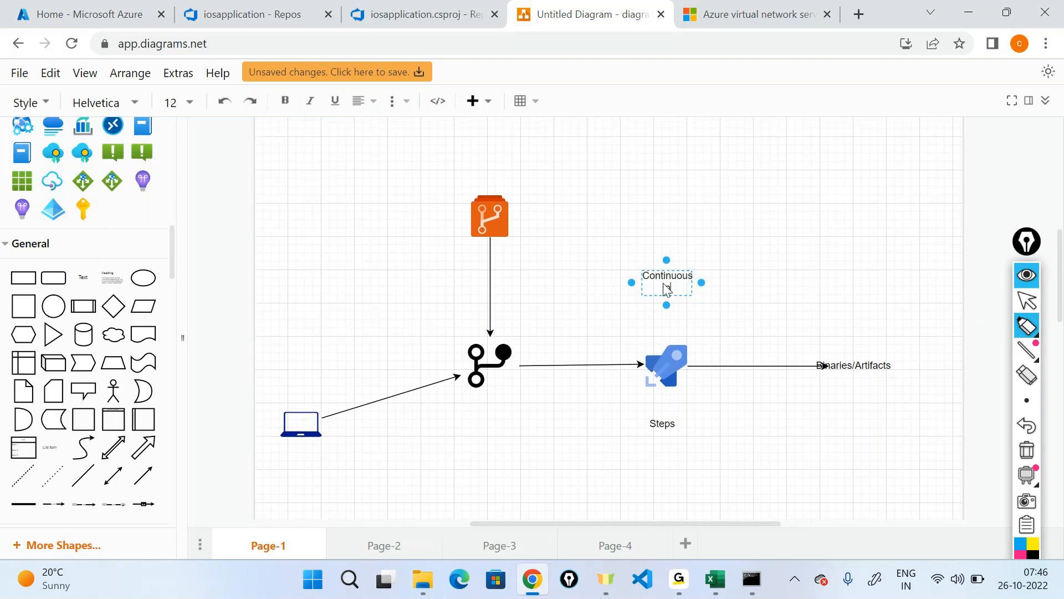
left_click(839, 182)
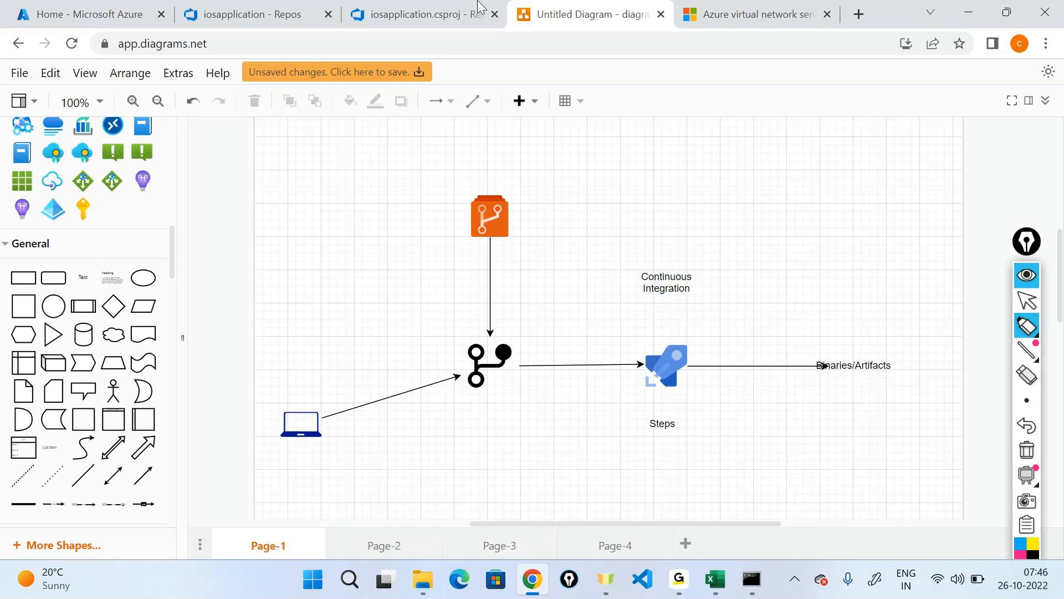
Switch to the Azure DevOps project and open the dotnetapplicationbuild pipeline for editing.
left_click(277, 6)
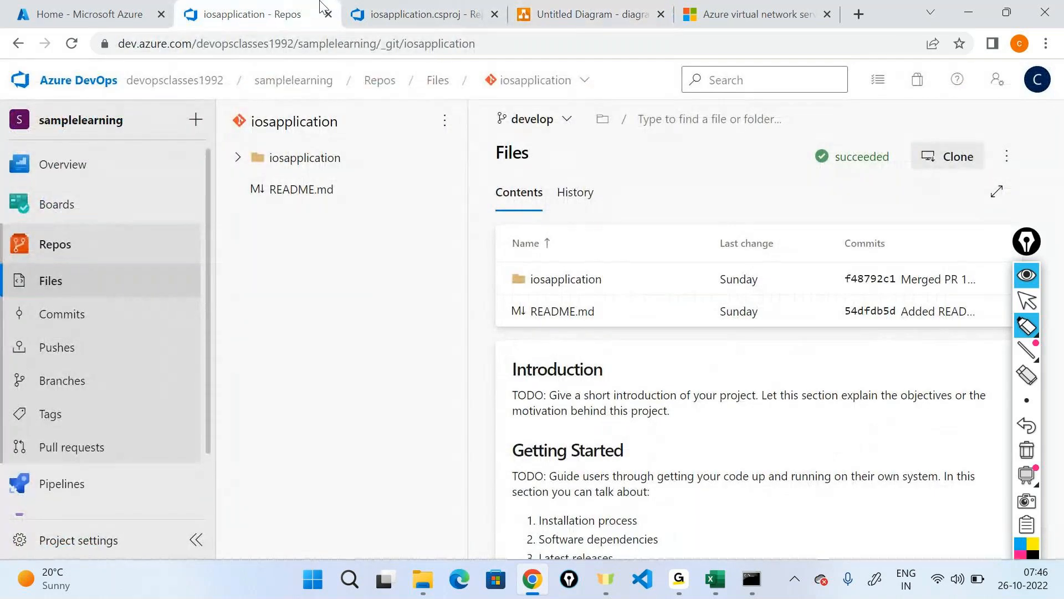
left_click(379, 6)
left_click(277, 6)
mouse_move(62, 484)
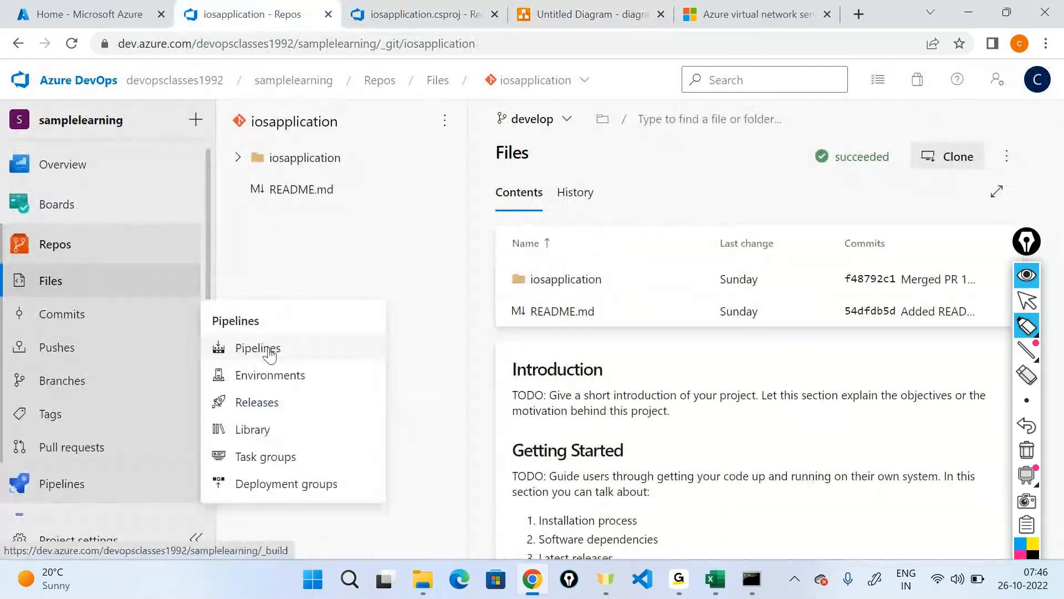
left_click(270, 350)
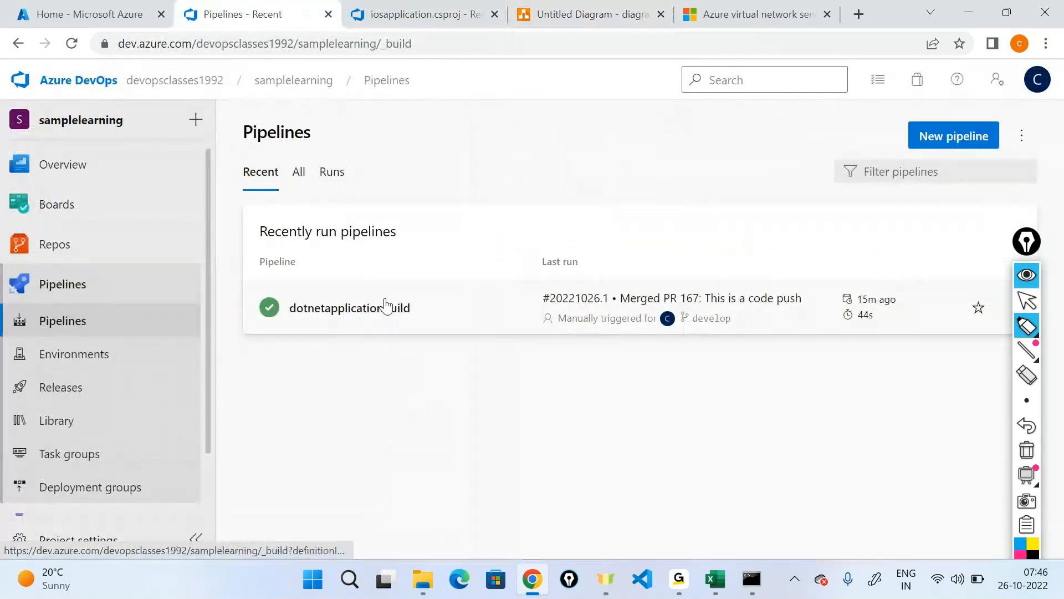
left_click(386, 306)
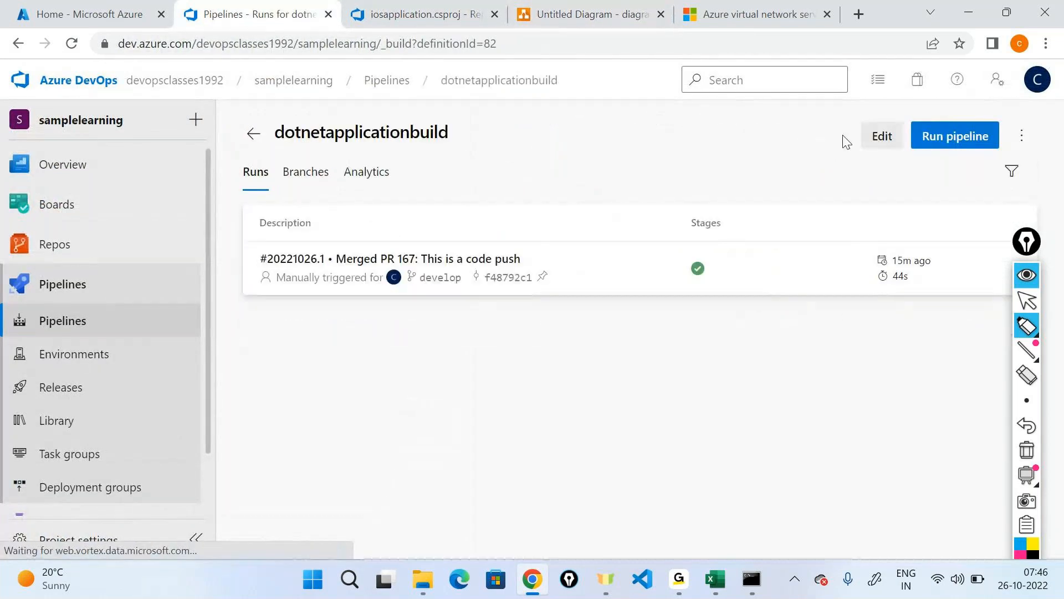
left_click(881, 135)
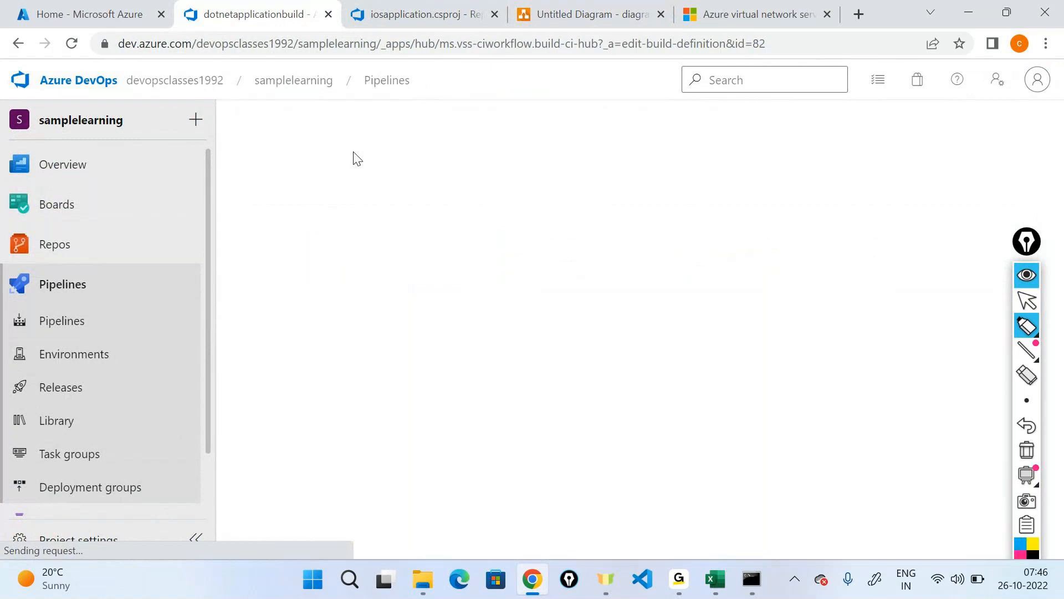
Enable continuous integration for the iosapplication repository on the develop branch and save the pipeline with the comment "Enabled CI trigger".
left_click(370, 178)
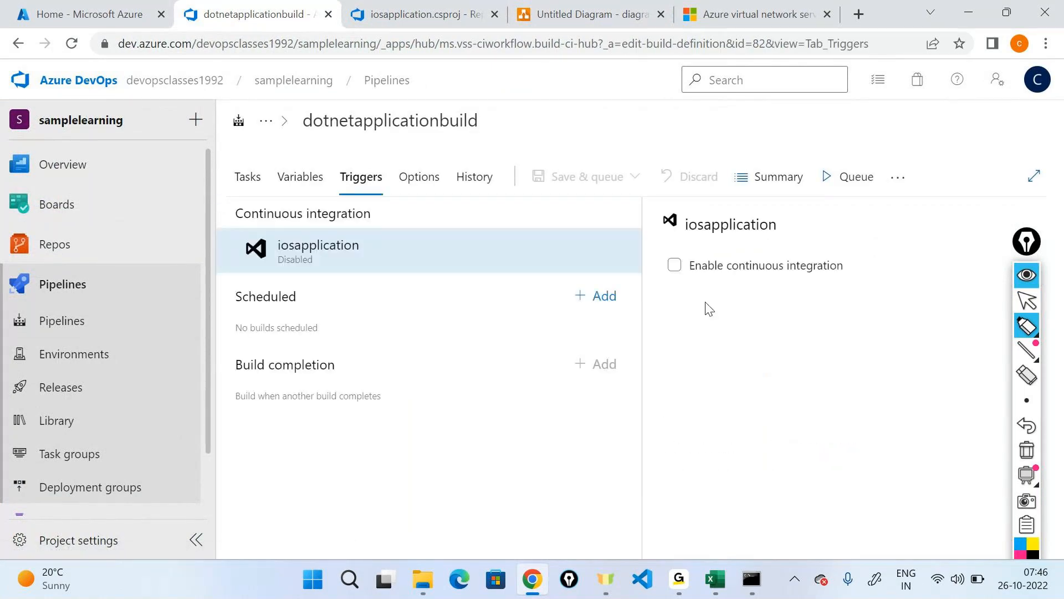
left_click(675, 267)
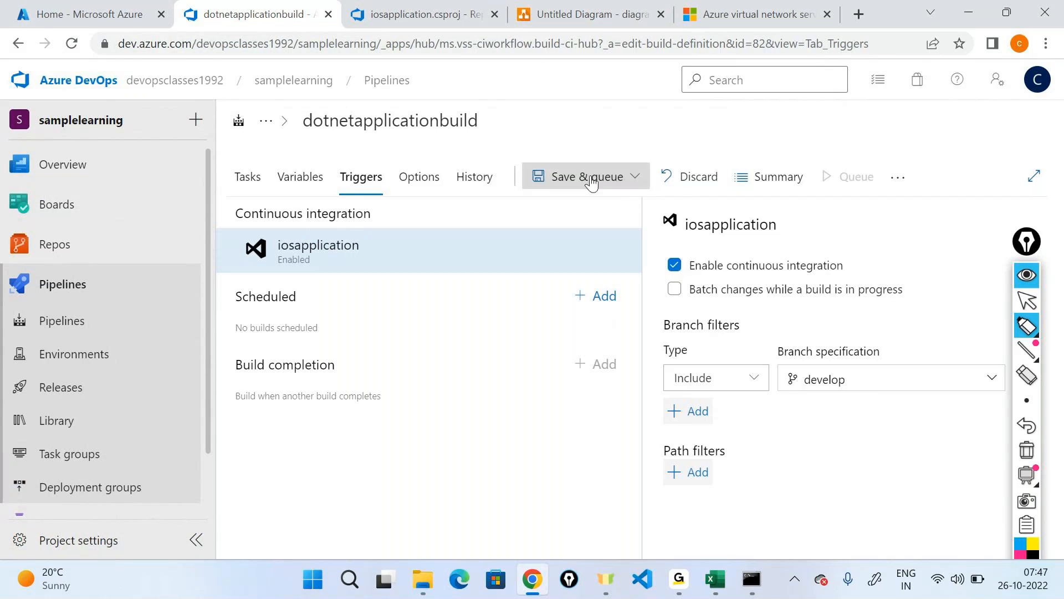
left_click(632, 177)
left_click(545, 235)
left_click(466, 333)
type("Enabled CI")
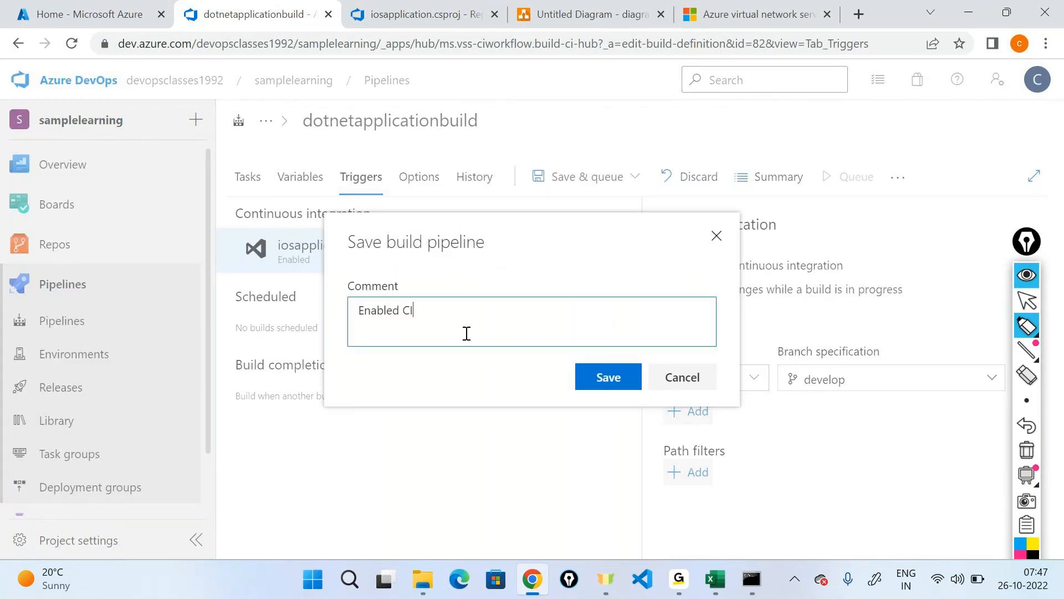
type(" trigger")
left_click(619, 378)
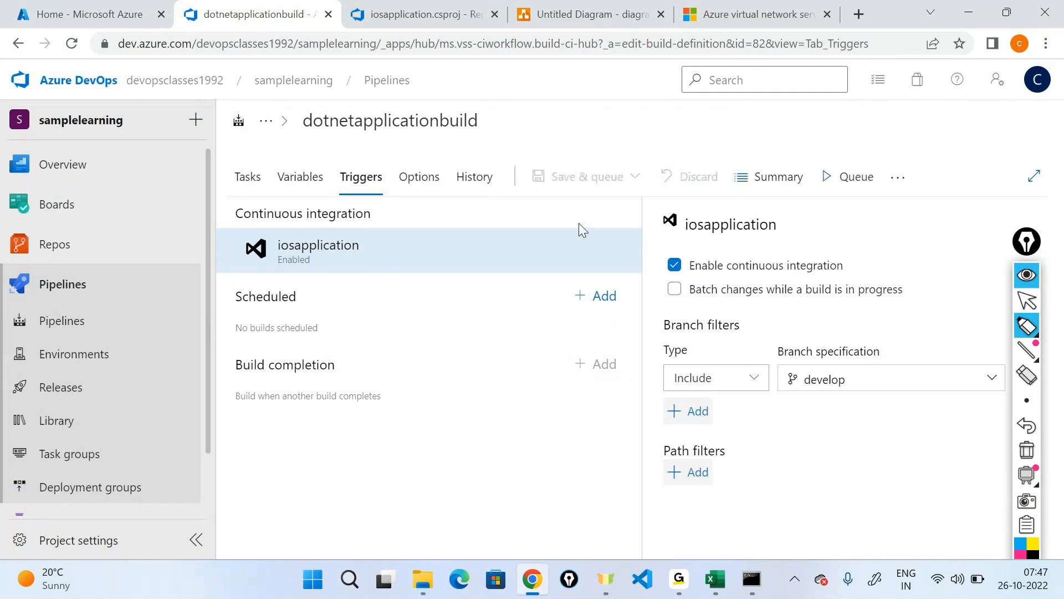
Create a feature branch based on develop in the iosapplication repository, named with the developer's first name followed by "-somechange".
mouse_move(128, 254)
left_click(261, 268)
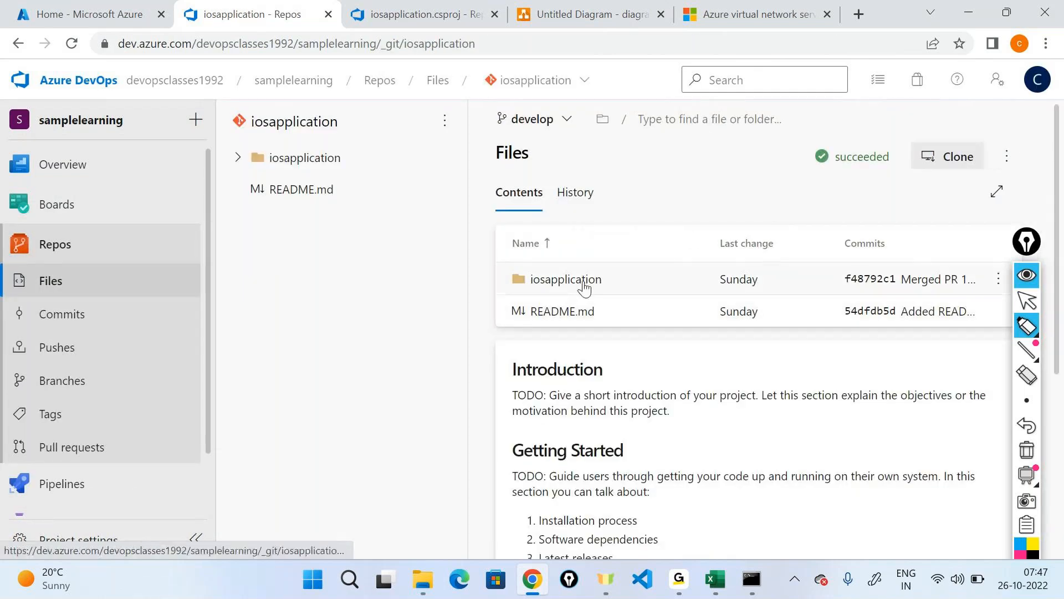
left_click(551, 130)
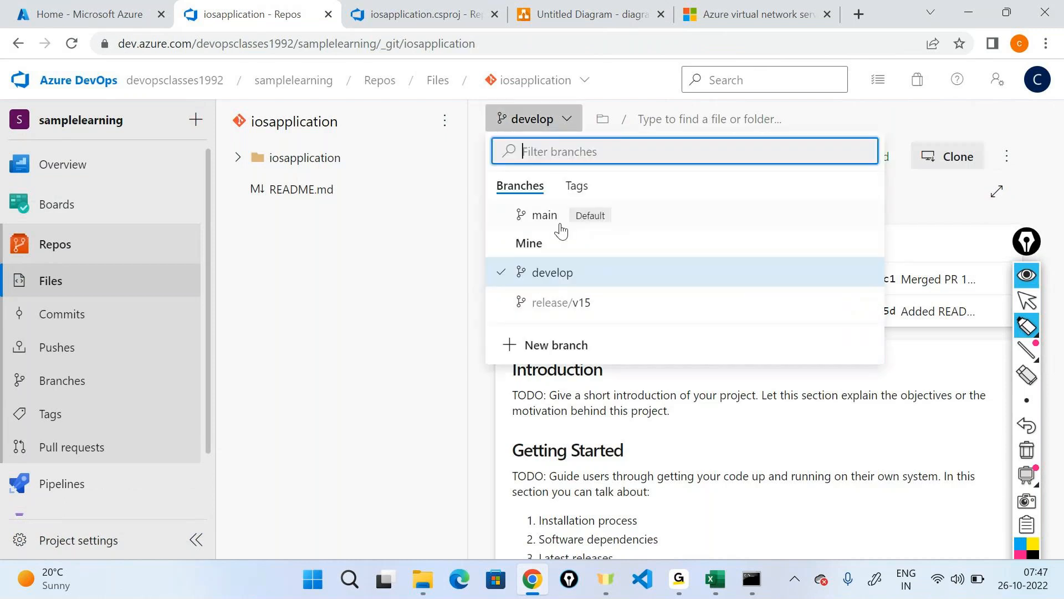
left_click(546, 344)
type("feature/kiran-somecg")
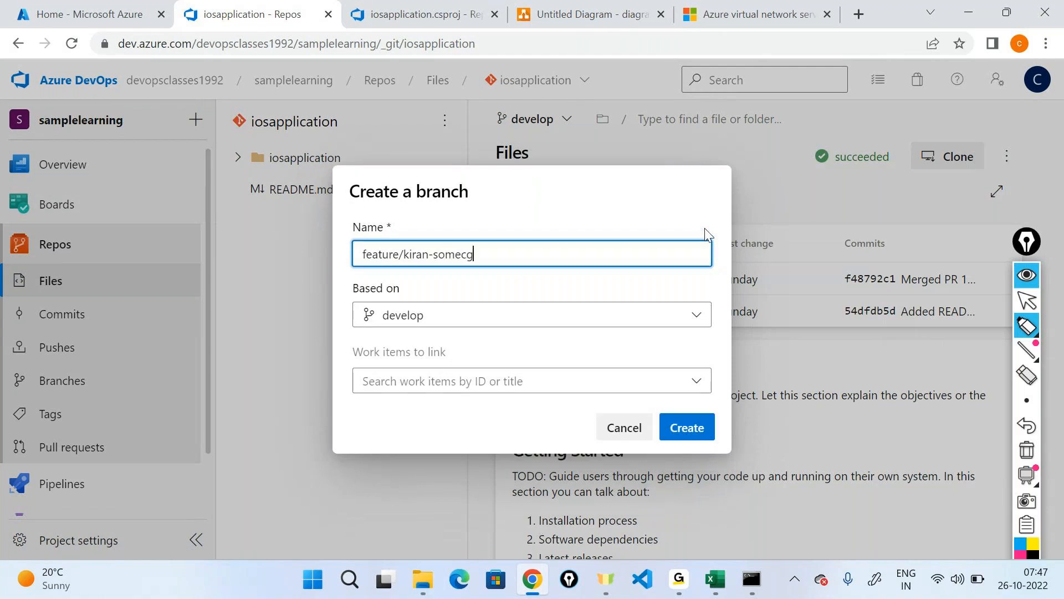
key("BackSpace")
type("hg")
key("BackSpace")
type("ange")
left_click(690, 439)
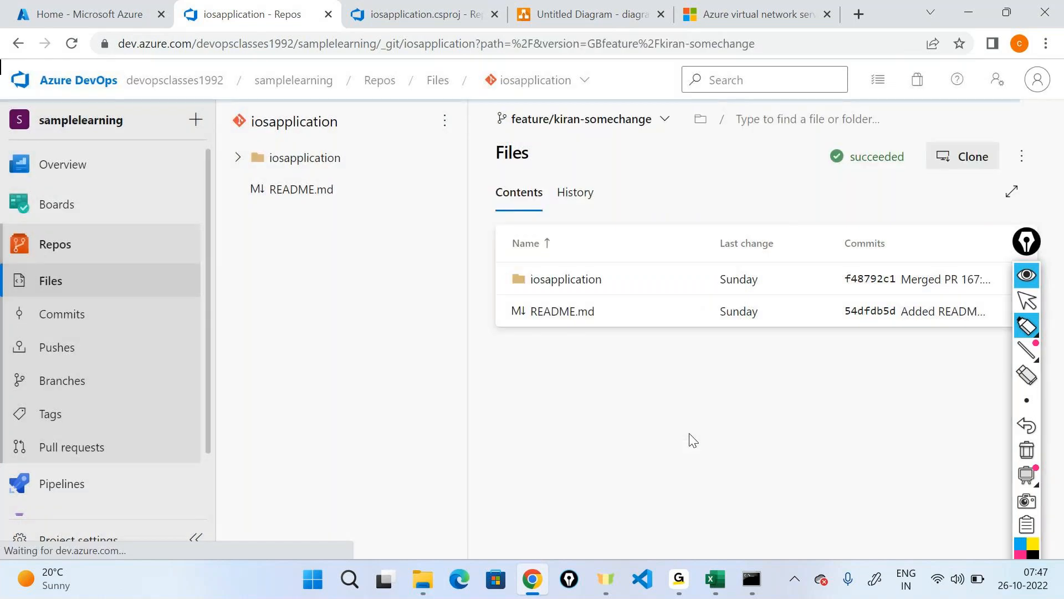
Open Index.cshtml from the Pages folder of the inner iosapplication folder on the new feature branch.
left_click(590, 279)
left_click(587, 313)
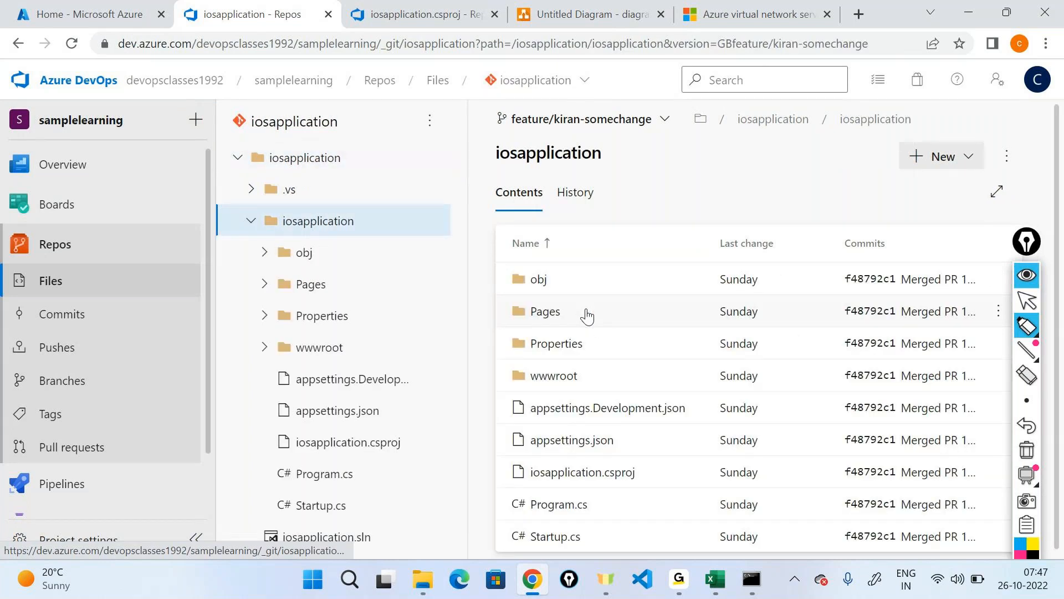
left_click(554, 312)
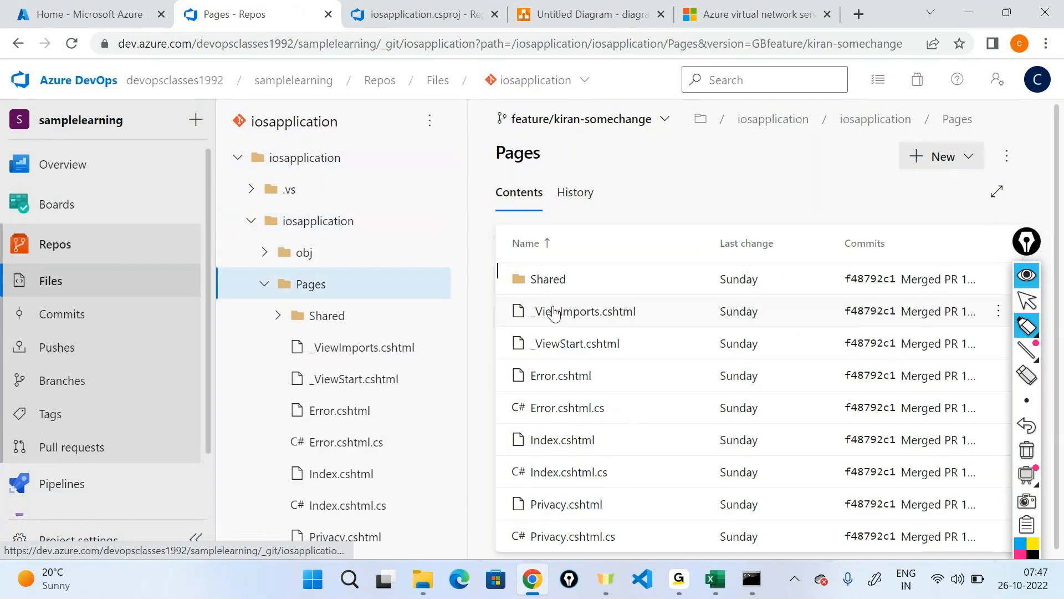
left_click(563, 441)
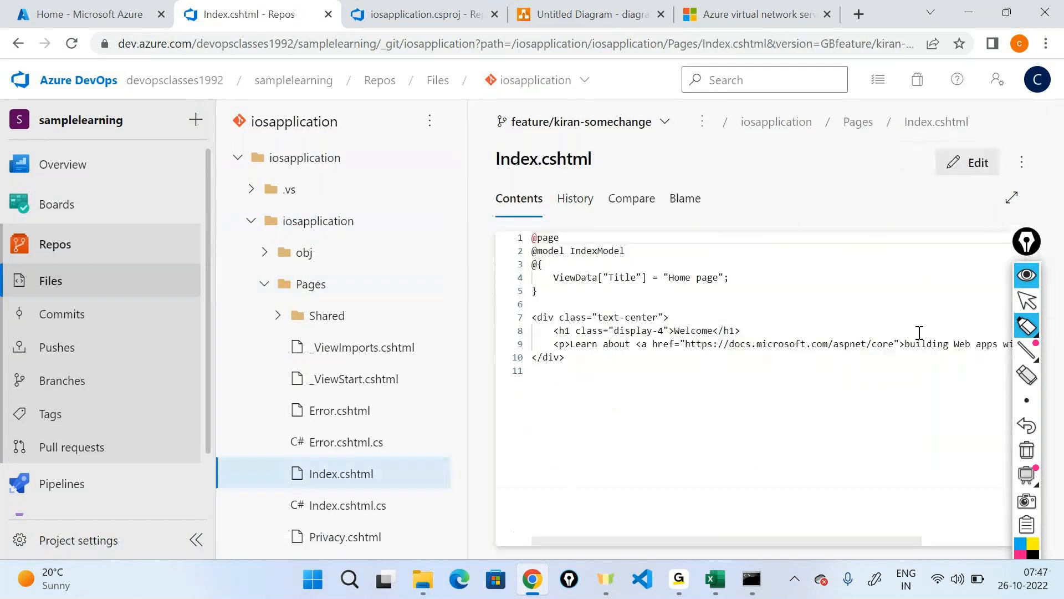
Replace the paragraph content on line 9 of Index.cshtml with "This is CI demo on Azure DevOps" and commit the change.
left_click(974, 164)
left_click_drag(573, 340, 990, 343)
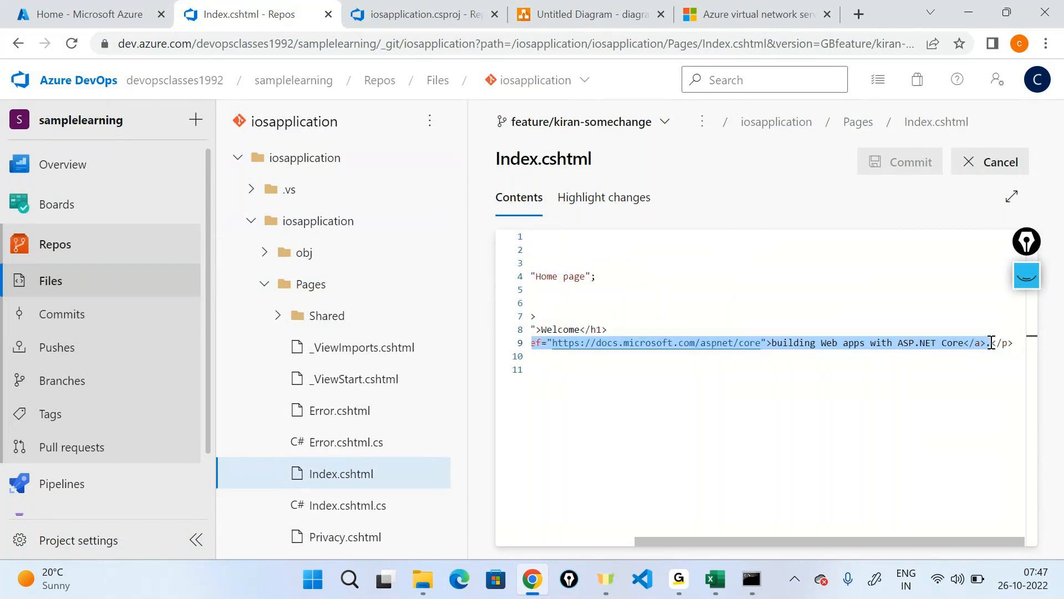
key("BackSpace")
type("Thus")
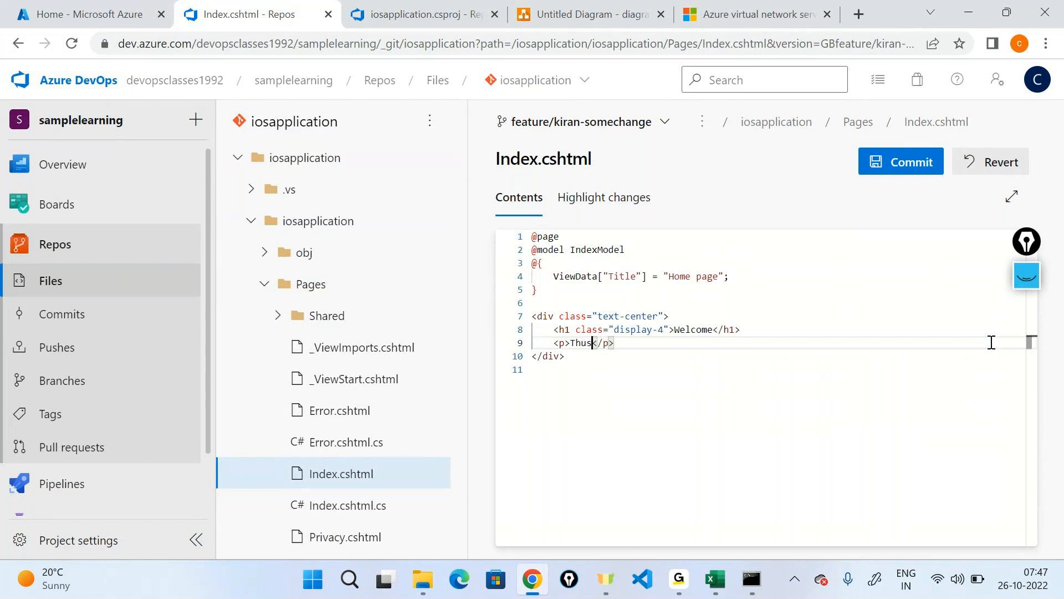
type(" is CI de")
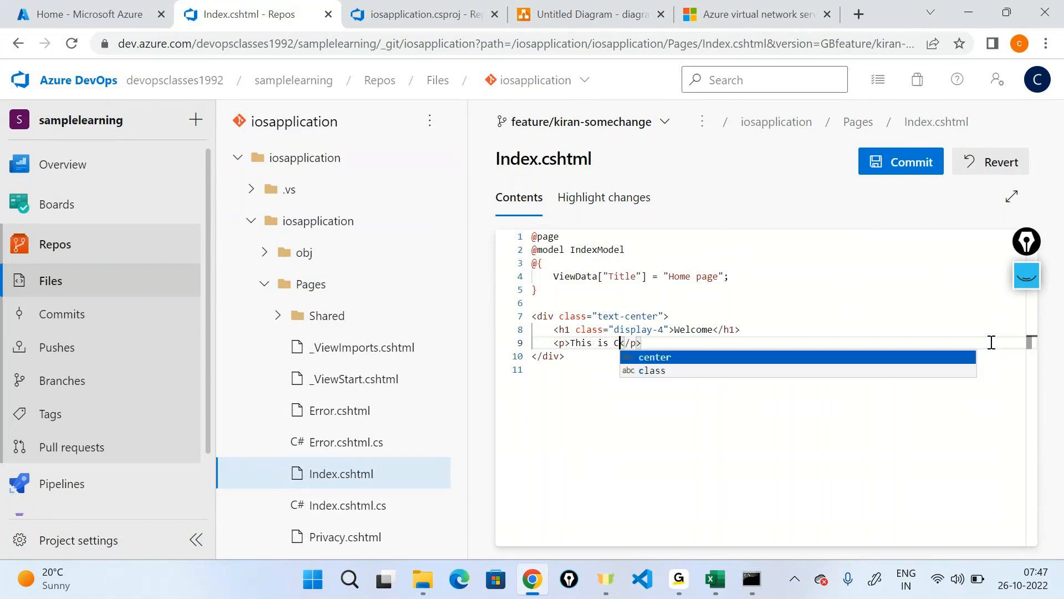
type("mo on Az")
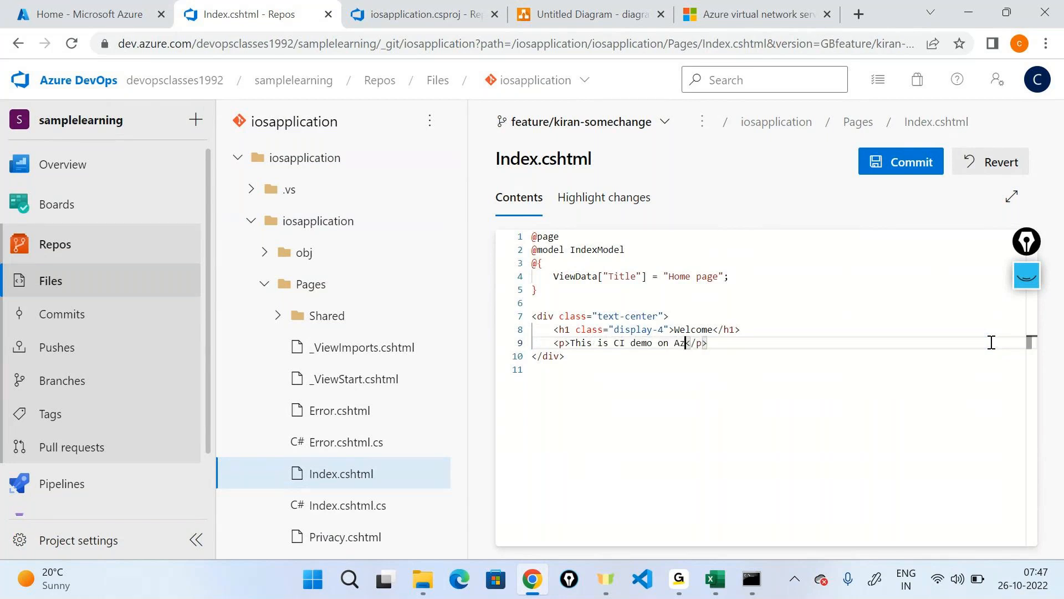
type("ure DevO")
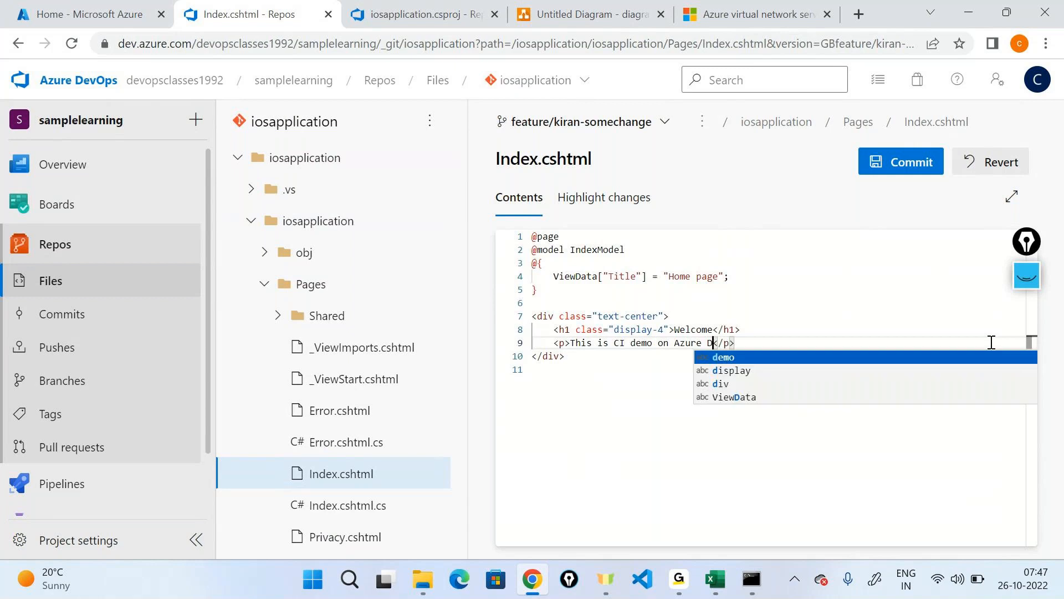
type("ps")
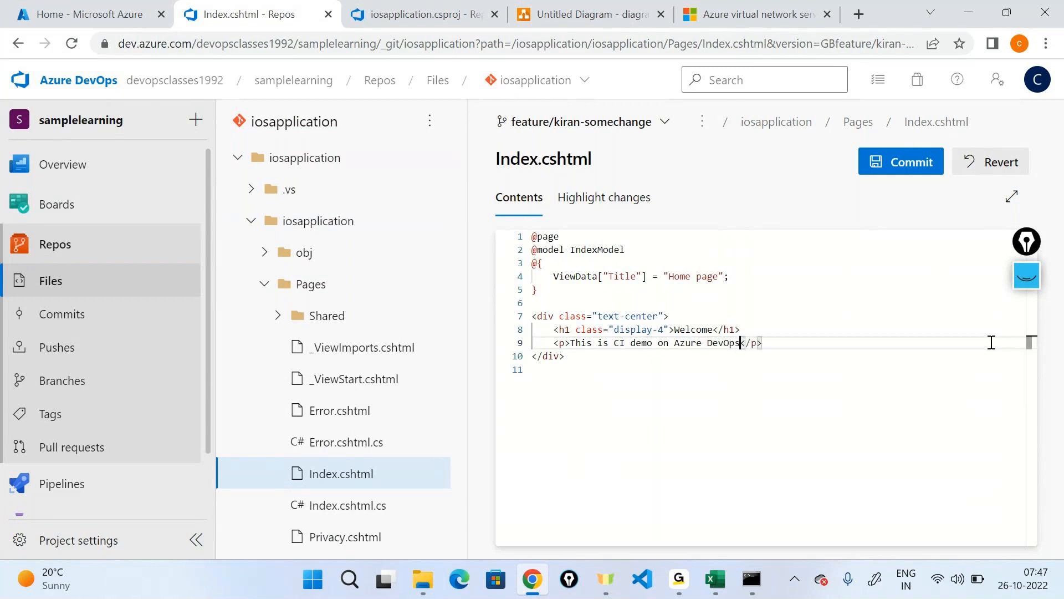
left_click(912, 162)
left_click(1002, 521)
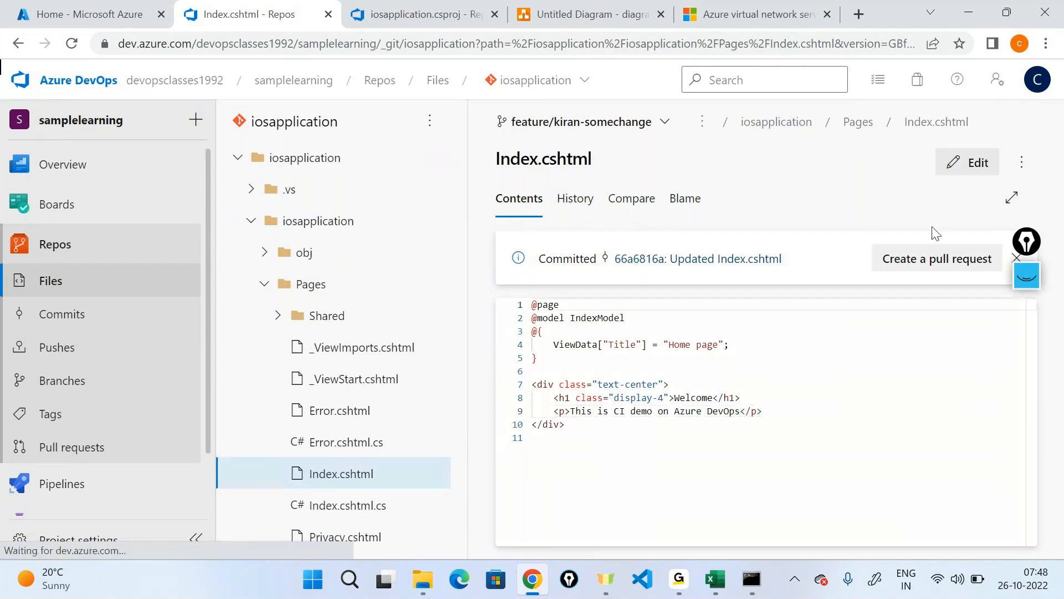
Create a pull request from the feature branch into develop, keeping the title "Updated Index.cshtml".
left_click(937, 257)
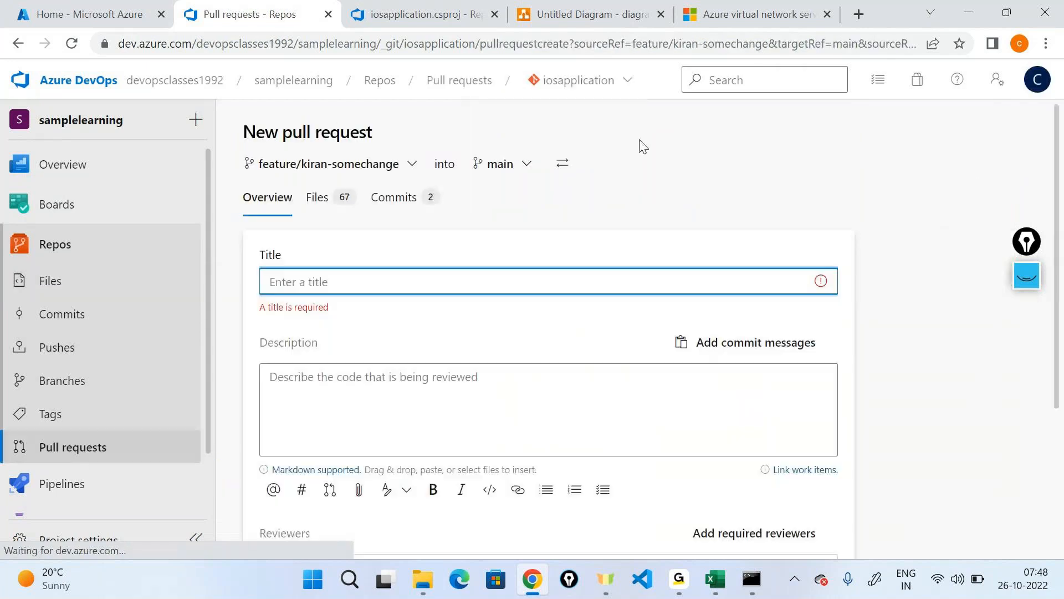
left_click(493, 163)
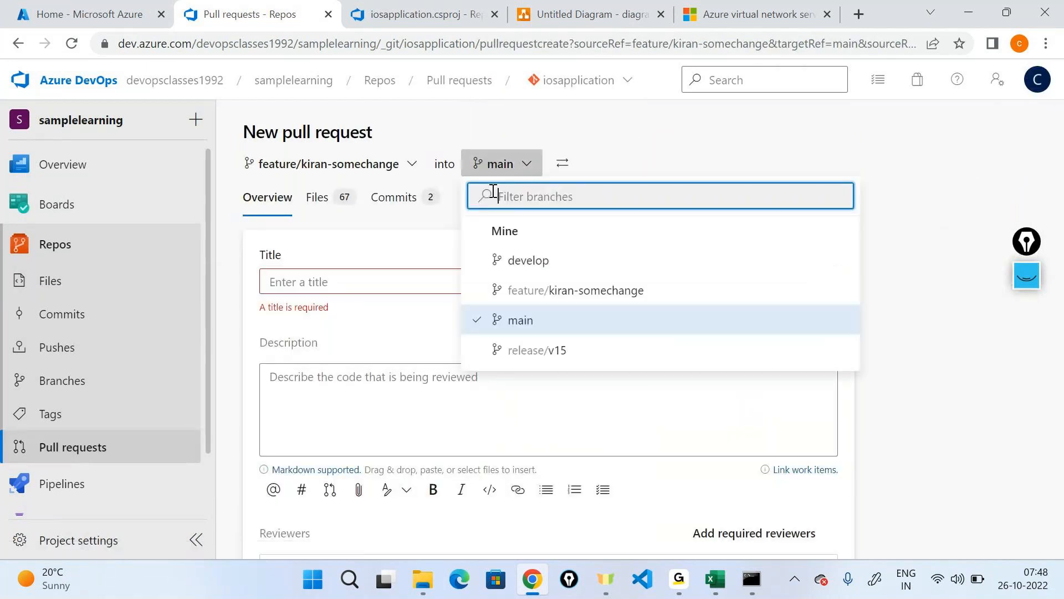
left_click(529, 269)
scroll(701, 428, "down", 3)
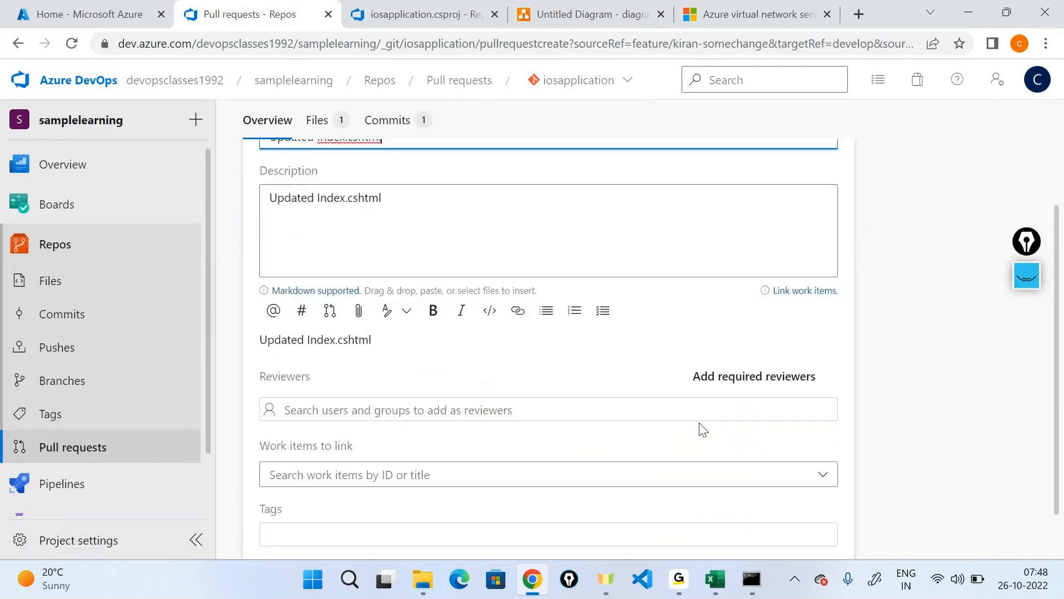
scroll(777, 521, "down", 1)
left_click(779, 515)
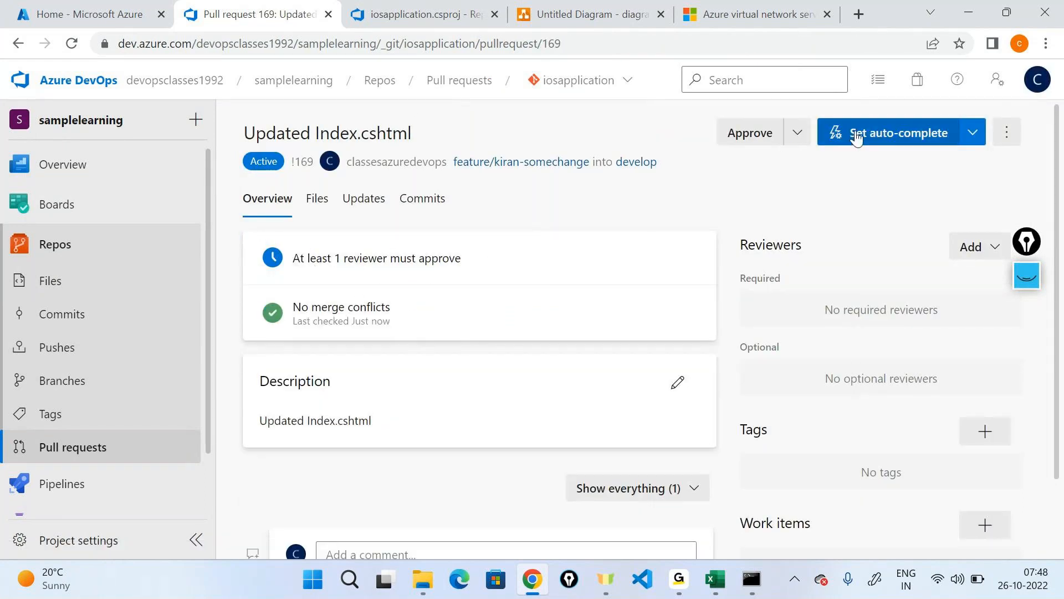
Set the pull request to auto-complete as a squash commit, deleting the feature branch after merging, and approve it.
left_click(858, 134)
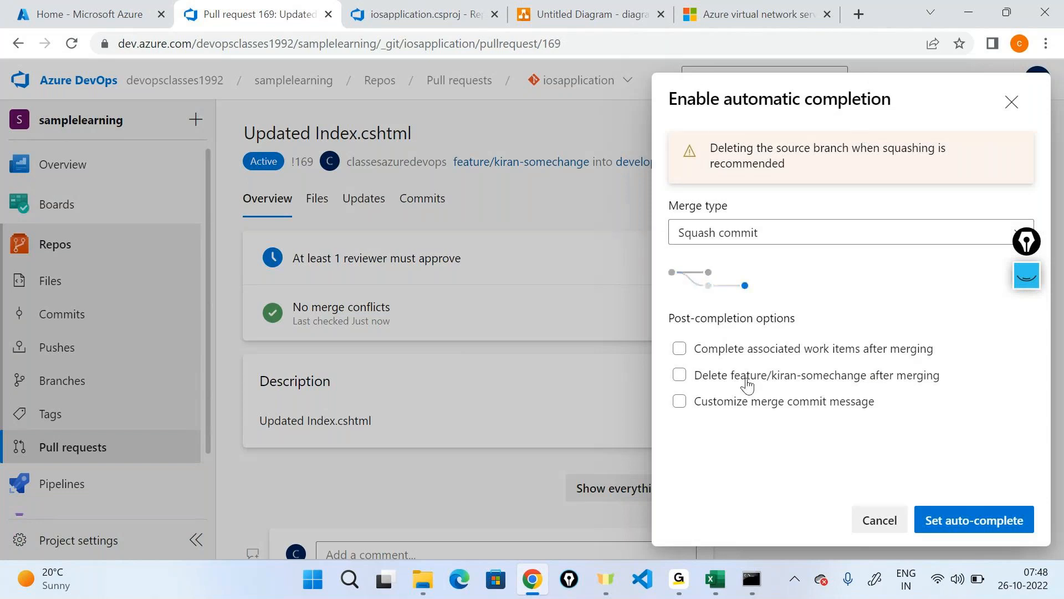
left_click(746, 376)
left_click(977, 522)
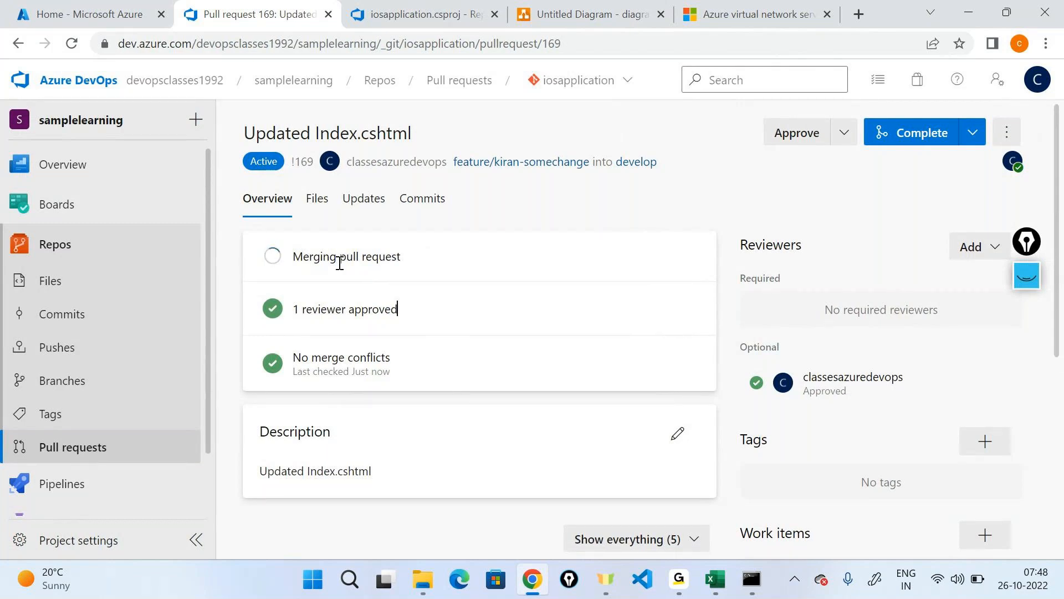
Open the dotnetapplicationbuild run for the merged Index.cshtml pull request and view the steps of Agent job 1.
scroll(339, 263, "down", 1)
scroll(100, 371, "down", 2)
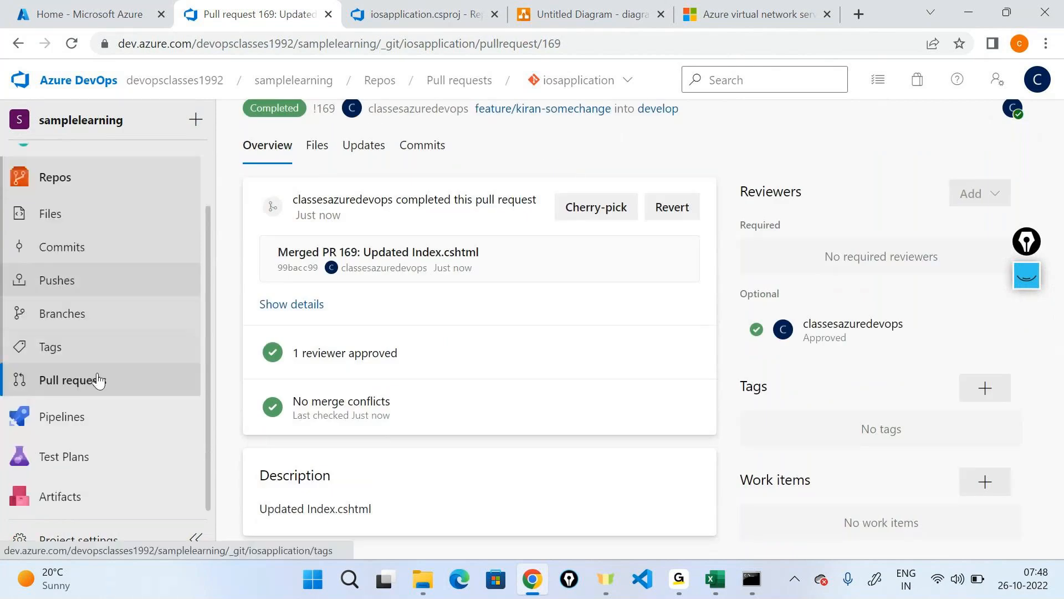
mouse_move(95, 416)
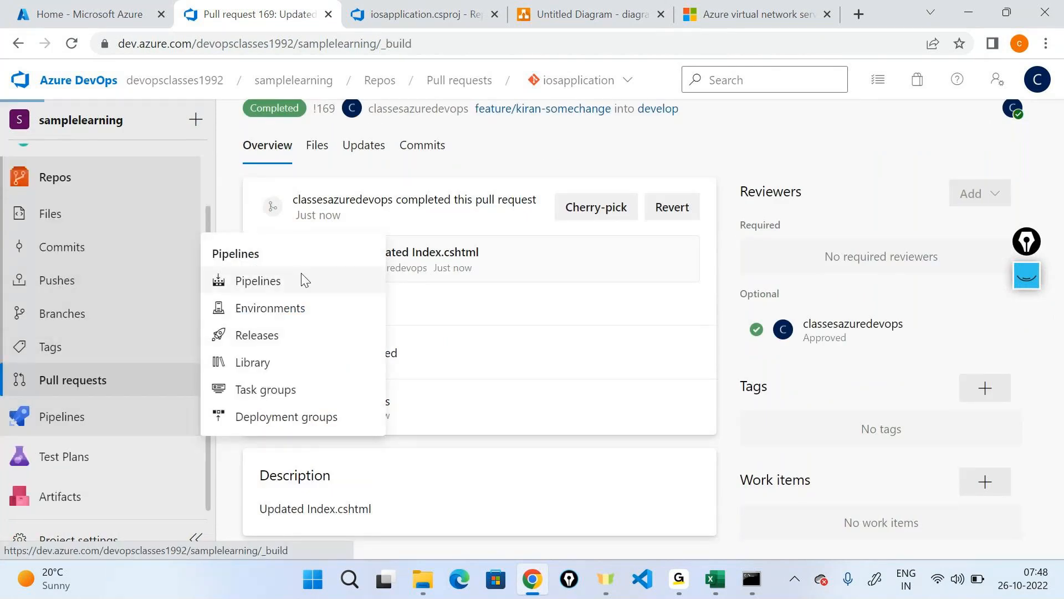
left_click(301, 281)
left_click(360, 303)
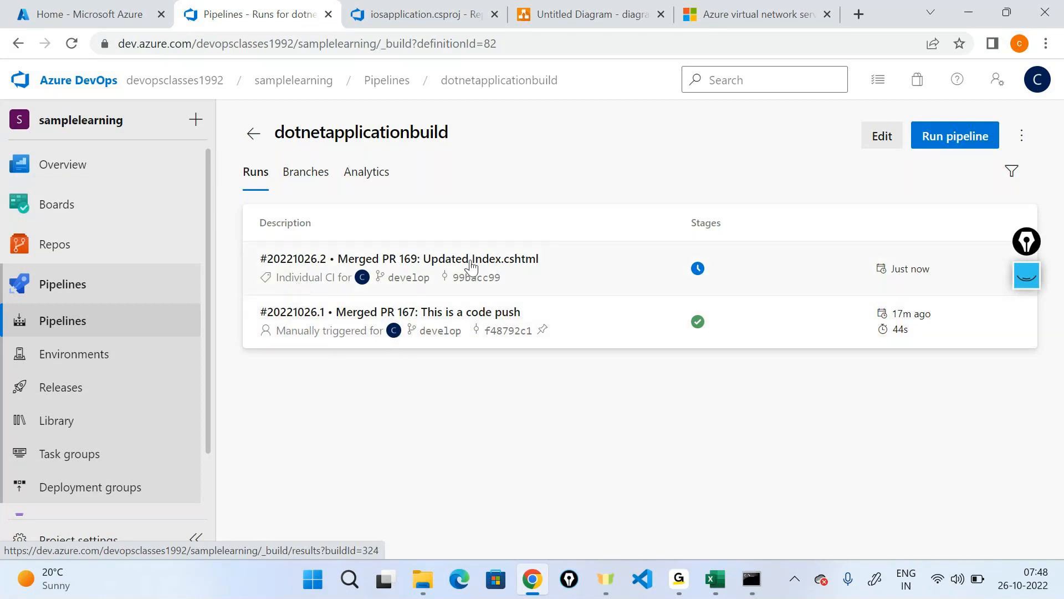
left_click(532, 257)
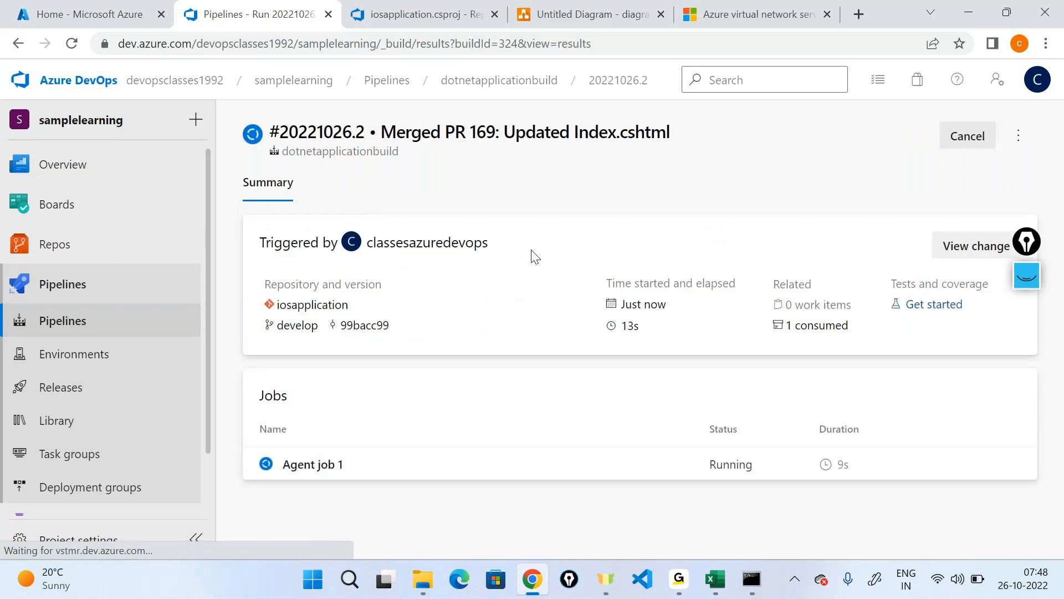
left_click(354, 463)
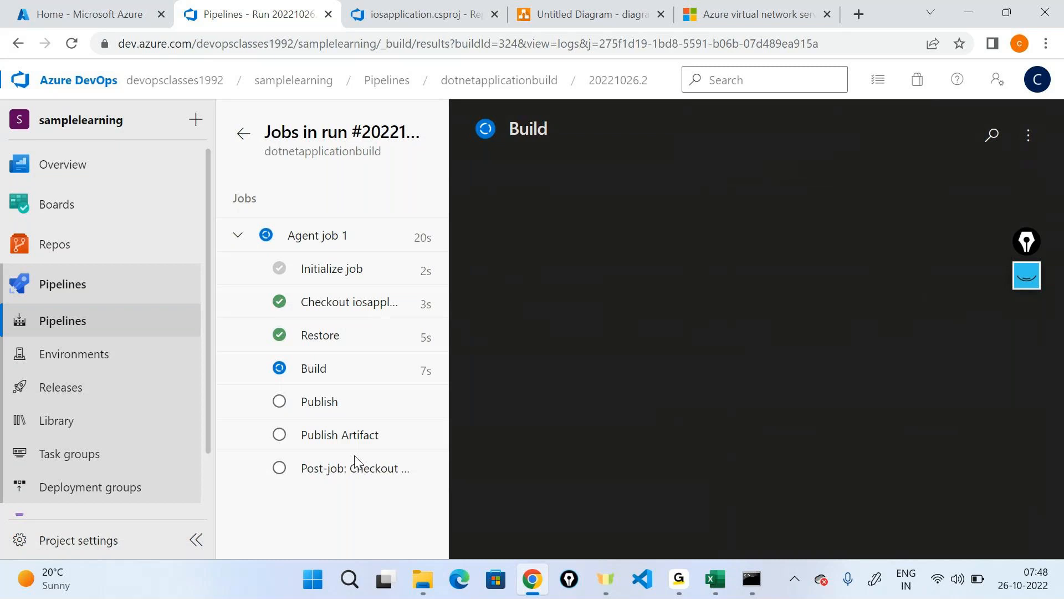
Switch to the diagrams.net drawing and select the Binaries/Artifacts label to review the end of the build flow.
left_click(585, 14)
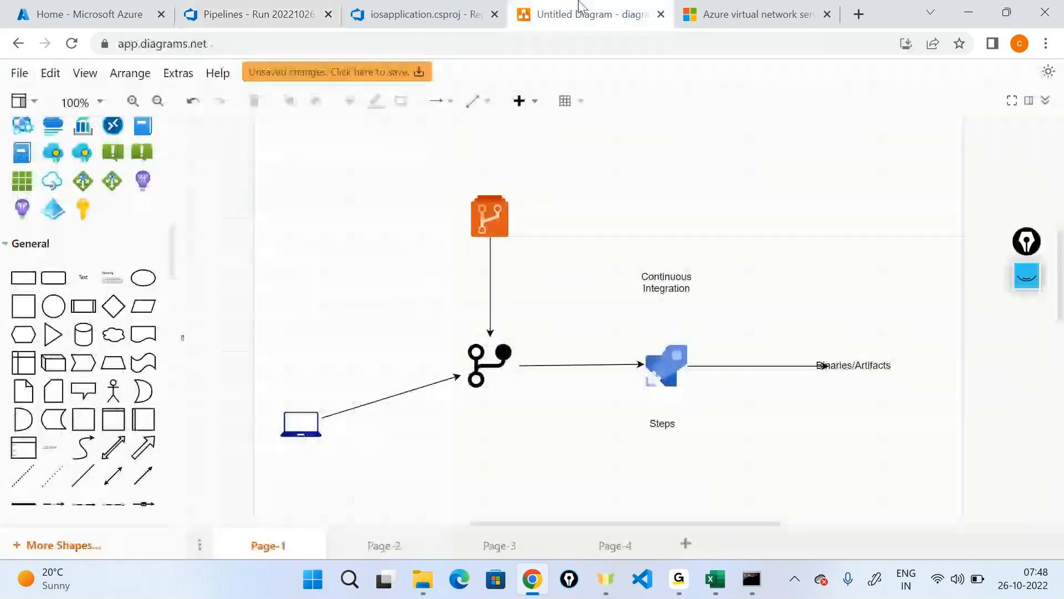
scroll(727, 392, "down", 3)
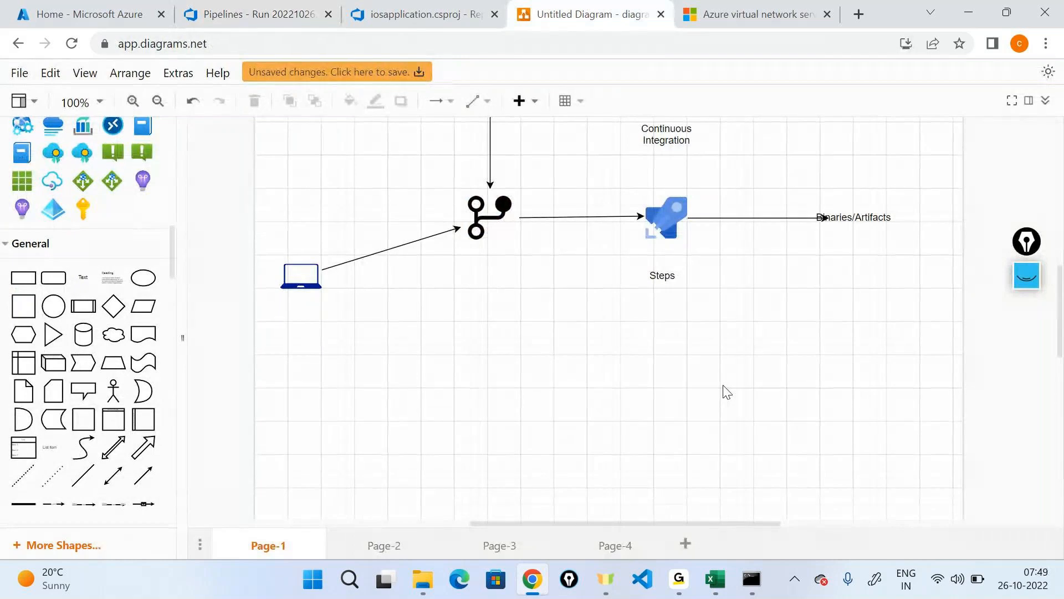
left_click(882, 212)
left_click(881, 211)
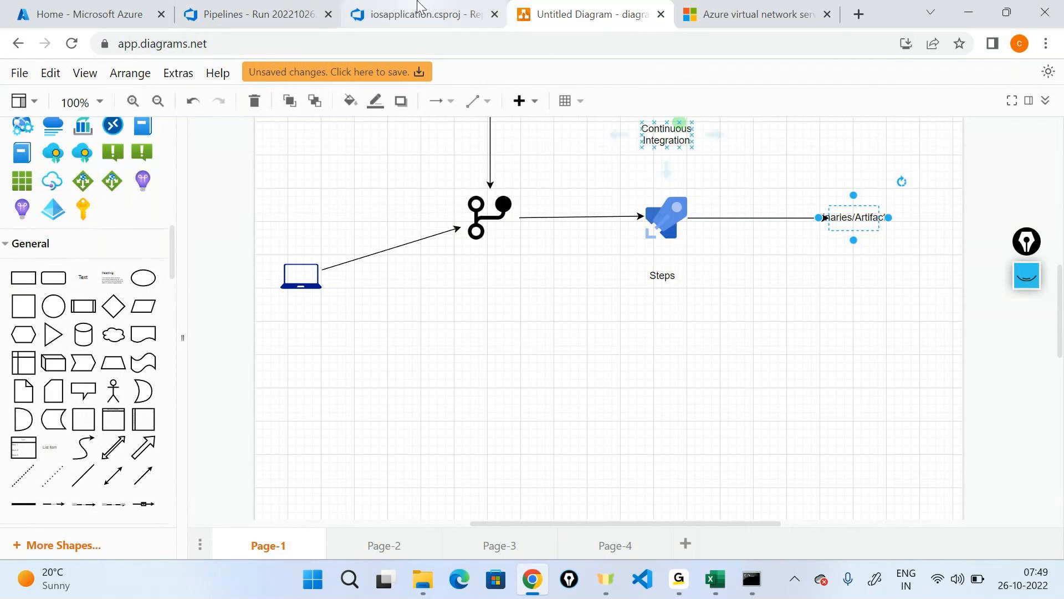
Return to the pipeline run in Azure DevOps and check the progress and log of Agent job 1.
left_click(282, 8)
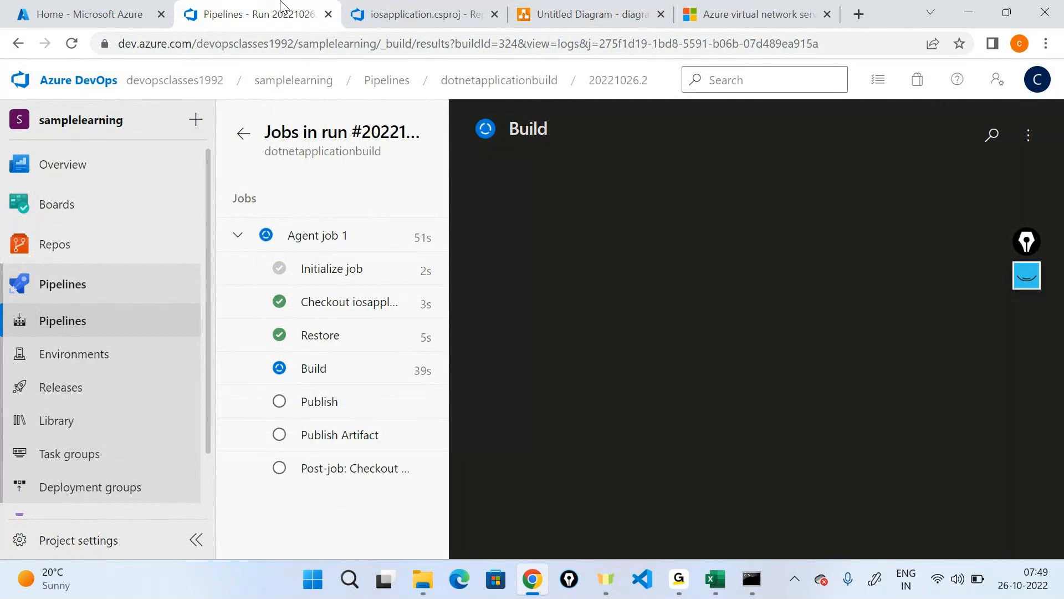
left_click(679, 578)
left_click(727, 448)
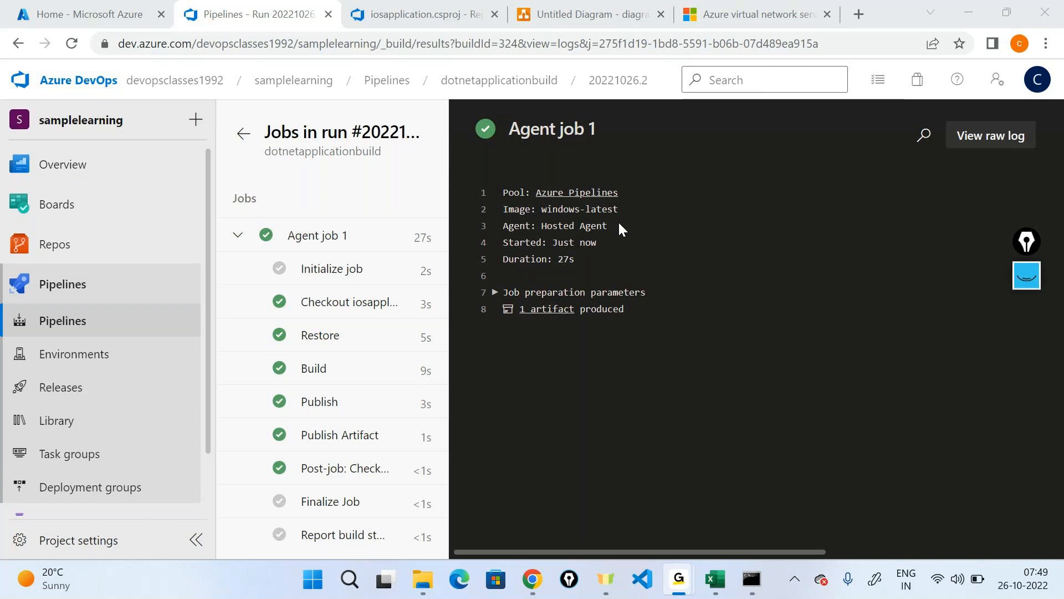
left_click(621, 224)
key("alt+Tab")
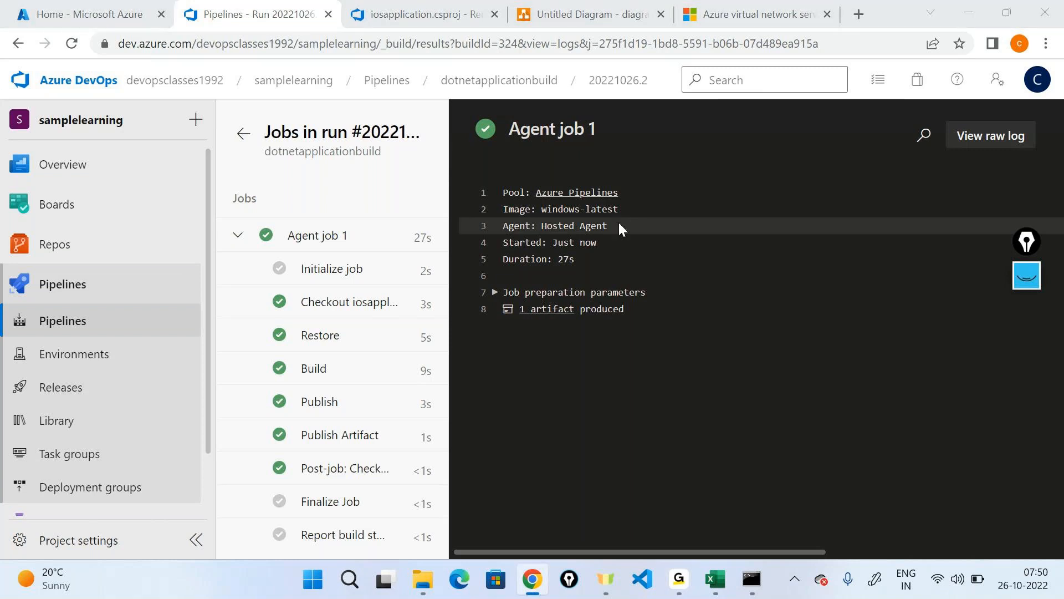